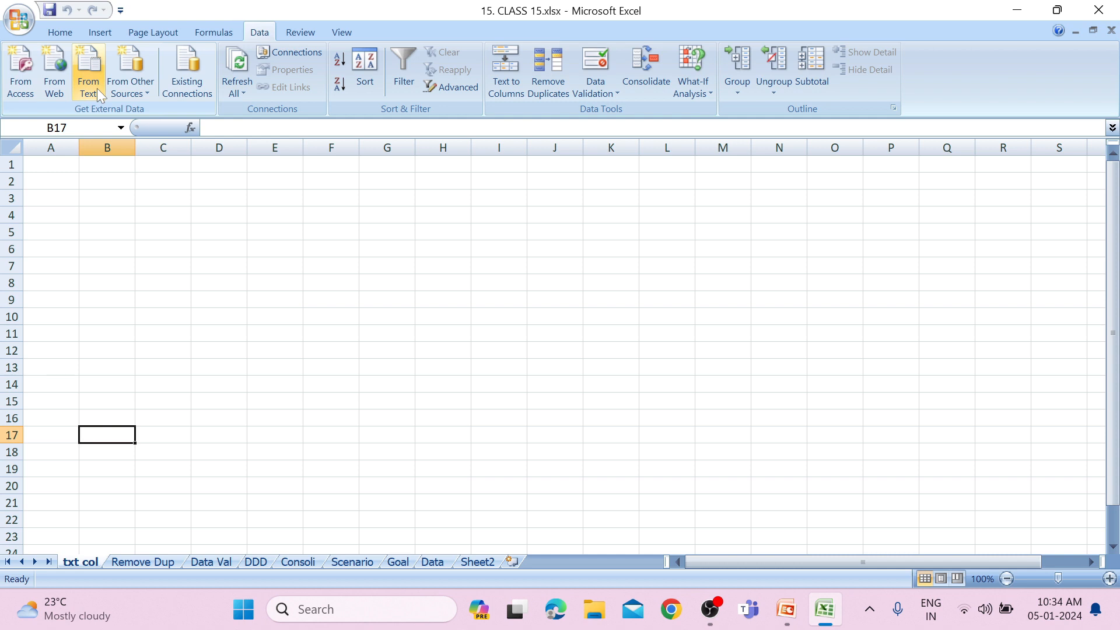
# Enter the text "Ms Excel" in cell F5 of the txt col sheet.
pyautogui.click(328, 237)
pyautogui.write('Ms')
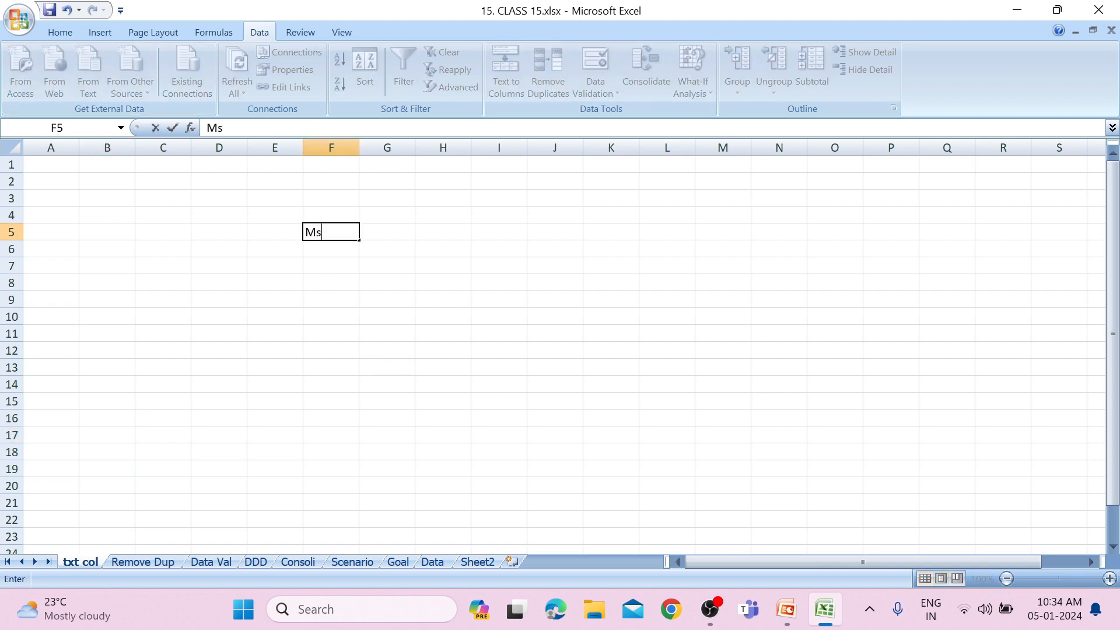
pyautogui.write(' Excel')
pyautogui.click(401, 228)
# Split F5 into two columns with Text to Columns using Fixed width and General format, and undo the split.
pyautogui.click(336, 230)
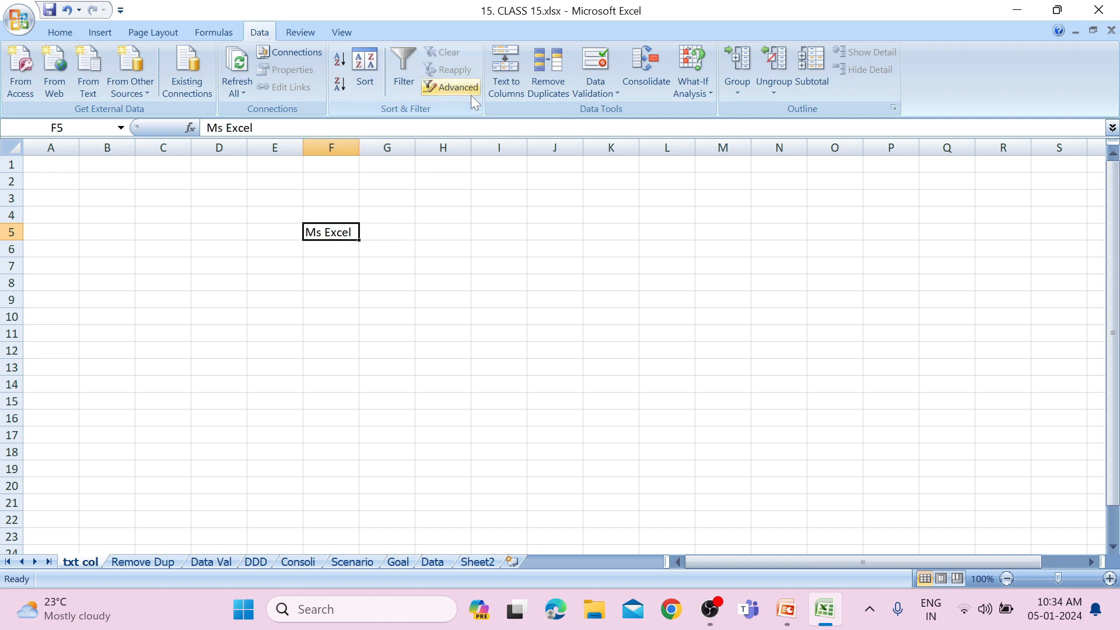
pyautogui.click(509, 88)
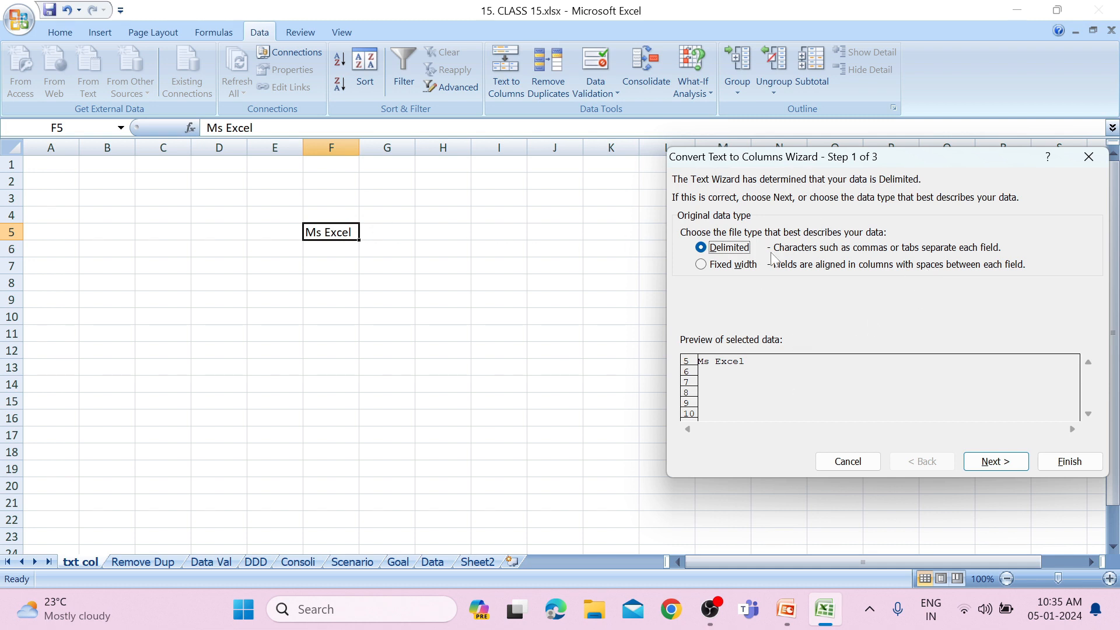
pyautogui.click(703, 268)
pyautogui.click(989, 461)
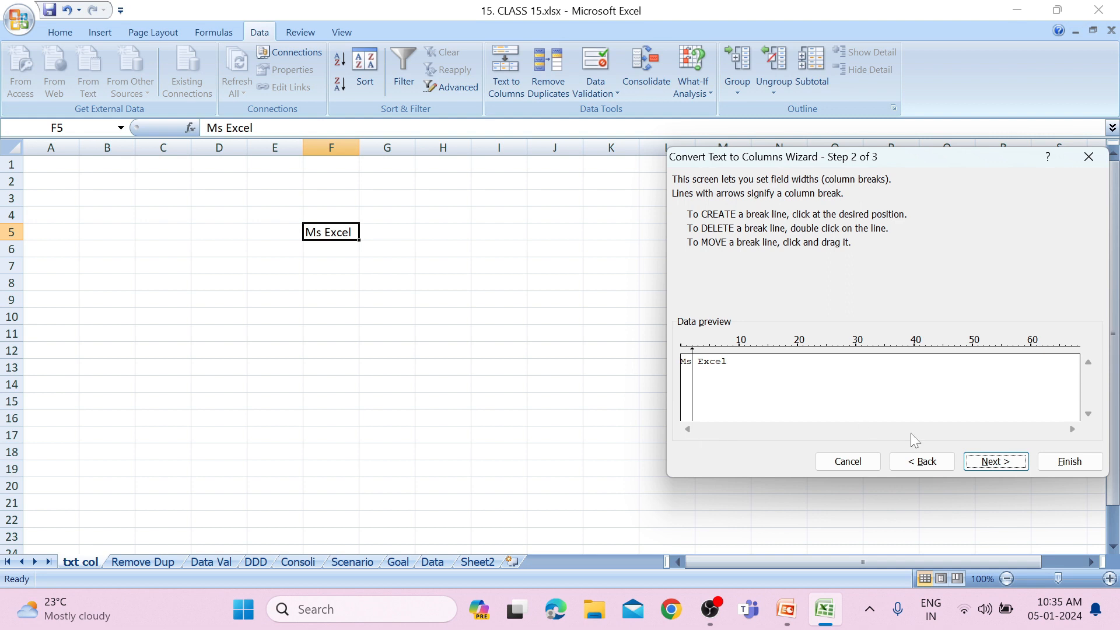
pyautogui.click(992, 463)
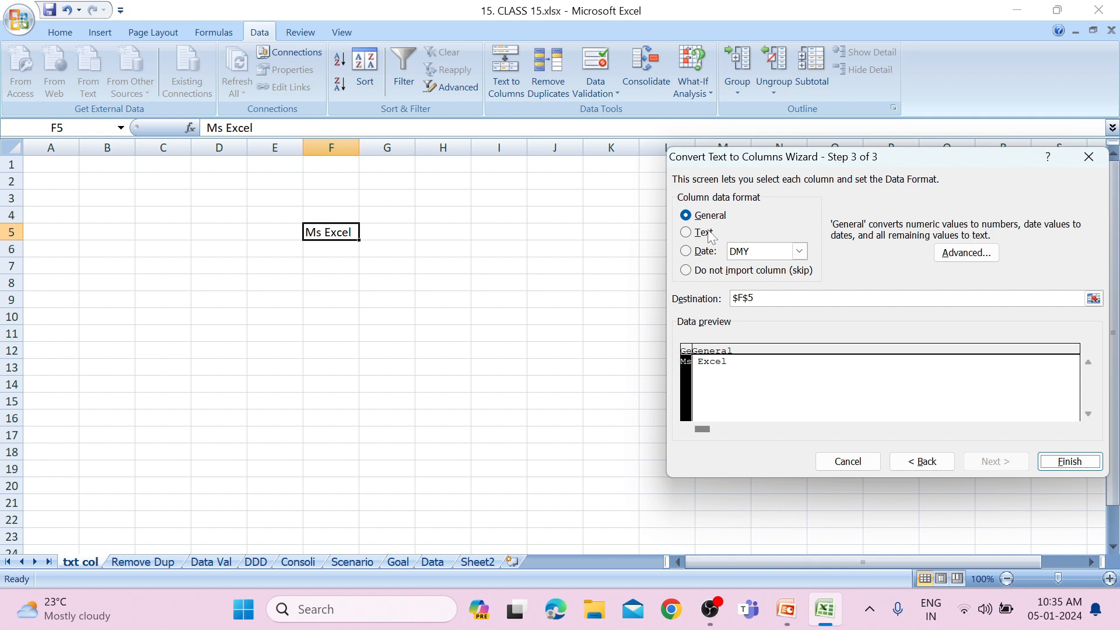
pyautogui.click(1063, 459)
pyautogui.click(392, 232)
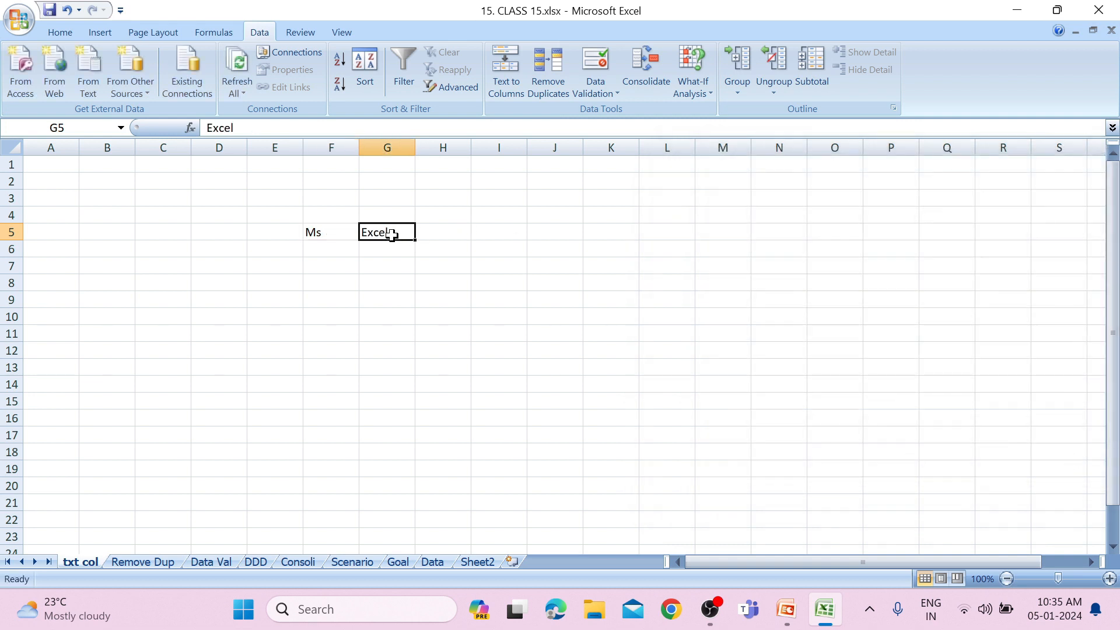
pyautogui.click(341, 228)
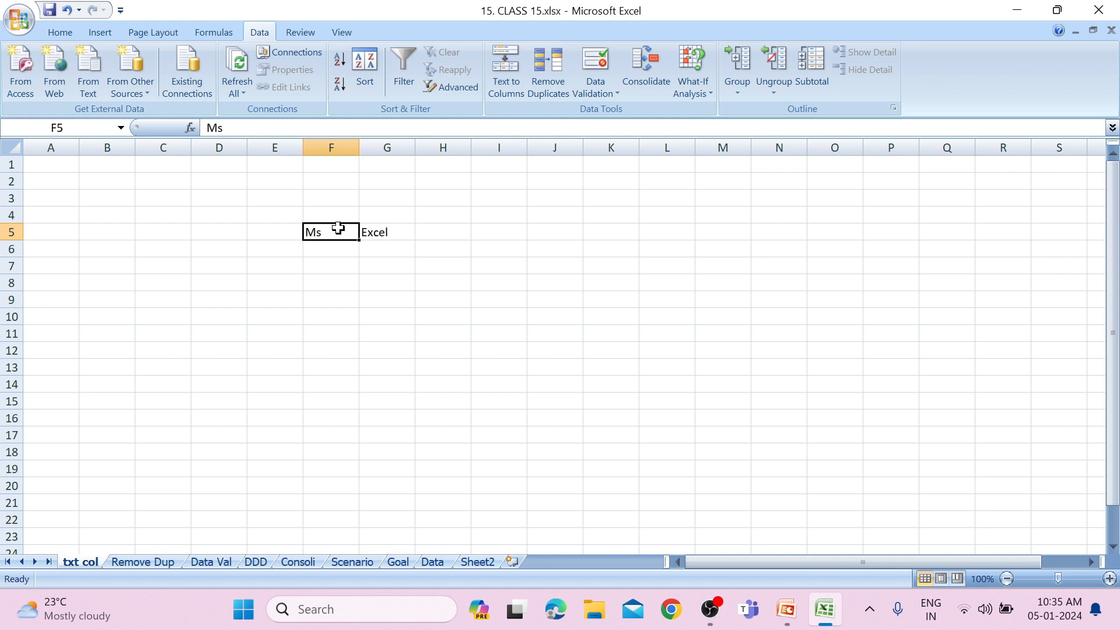
pyautogui.click(382, 231)
pyautogui.hotkey('ctrl', 'z')
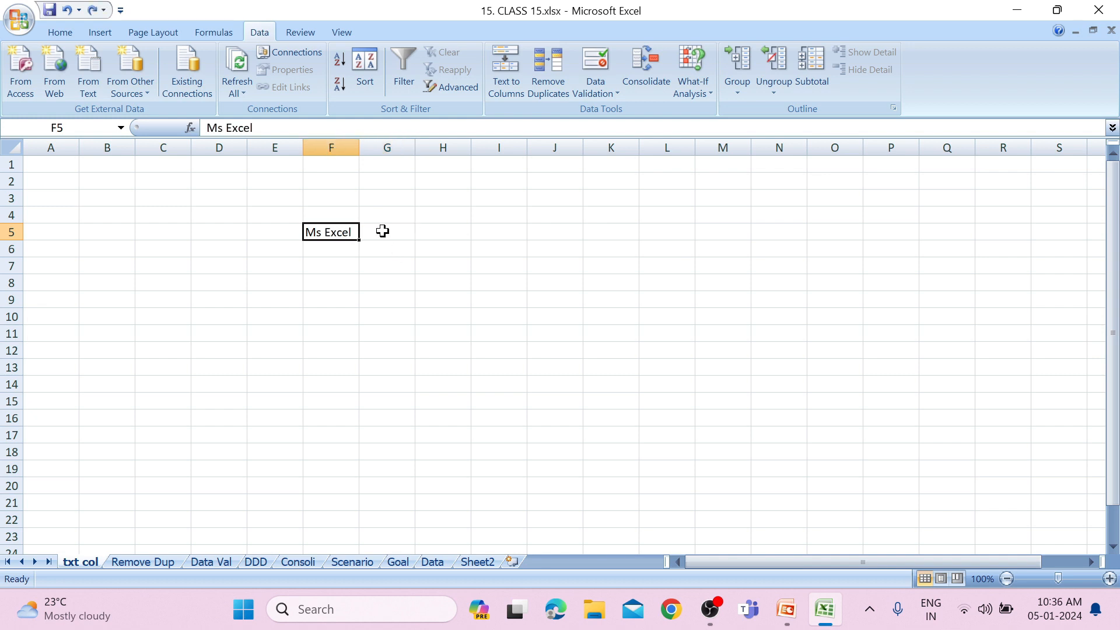
# Replace the space in cell F5 with a comma so that it reads "Ms,Excel".
pyautogui.doubleClick(325, 233)
pyautogui.press('BackSpace')
pyautogui.write(',')
pyautogui.click(443, 261)
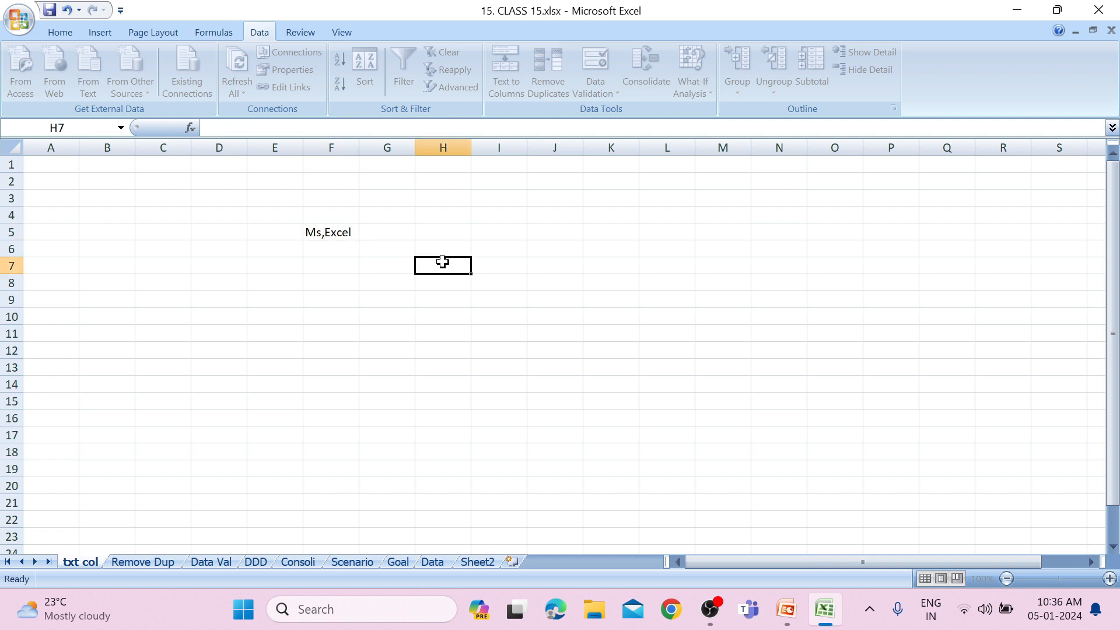
# Split F5 with Text to Columns as Delimited data, using Comma as the only delimiter and General format.
pyautogui.click(340, 237)
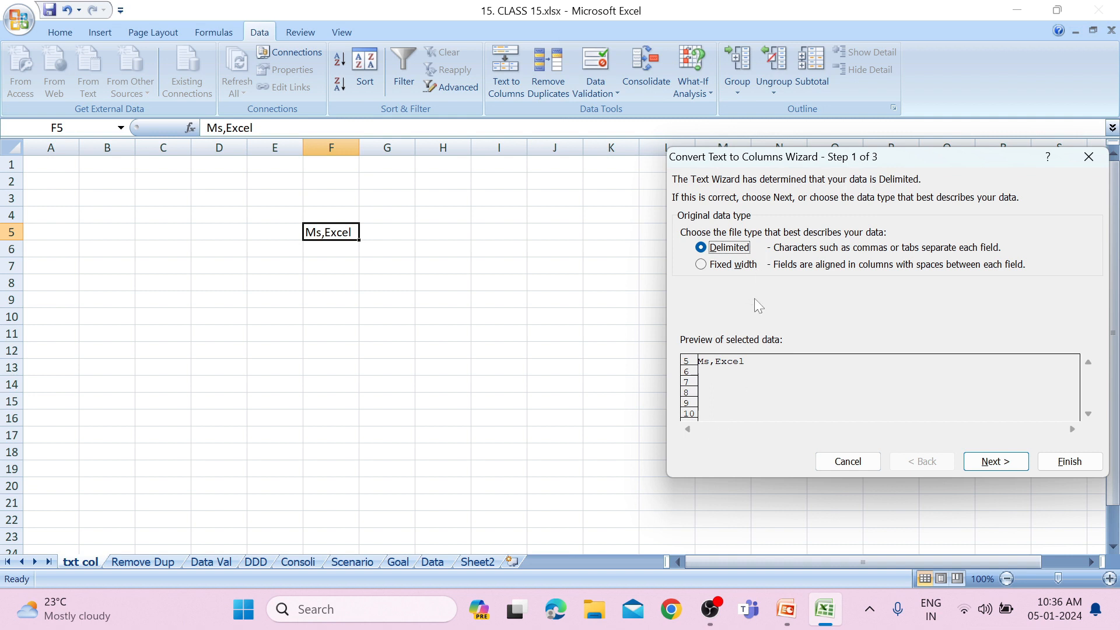
pyautogui.click(1000, 464)
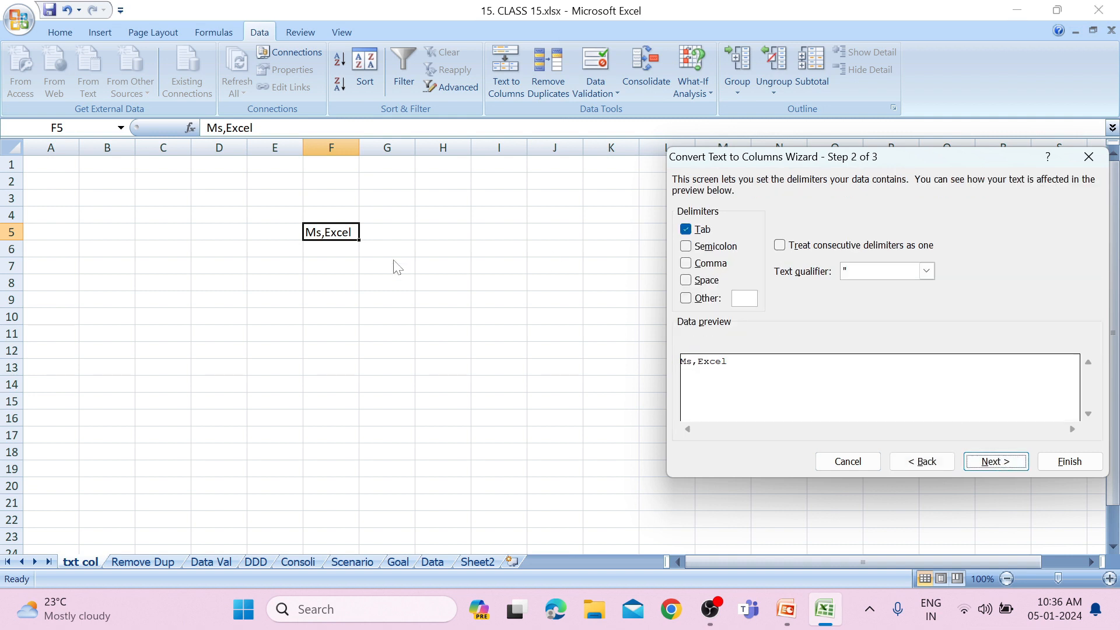
pyautogui.click(688, 264)
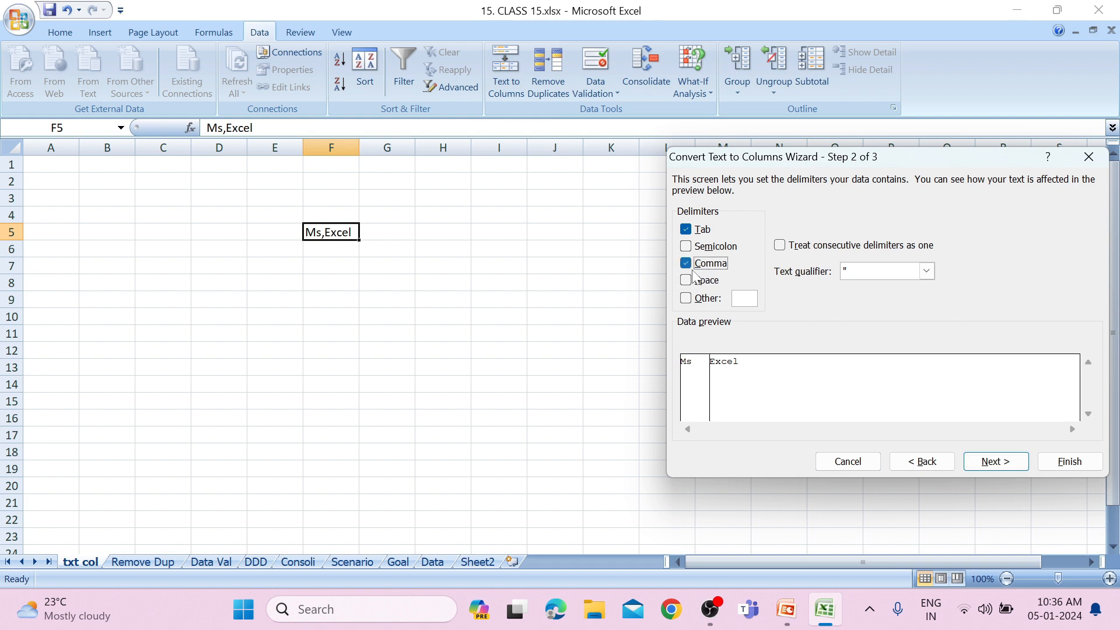
pyautogui.click(686, 231)
pyautogui.click(985, 466)
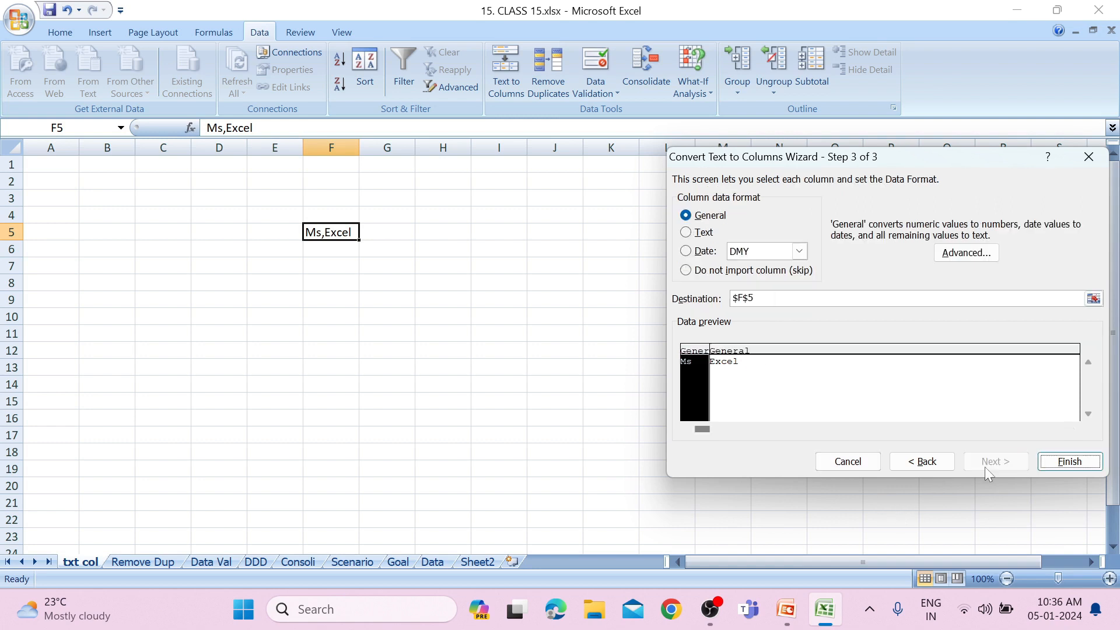
pyautogui.click(1065, 462)
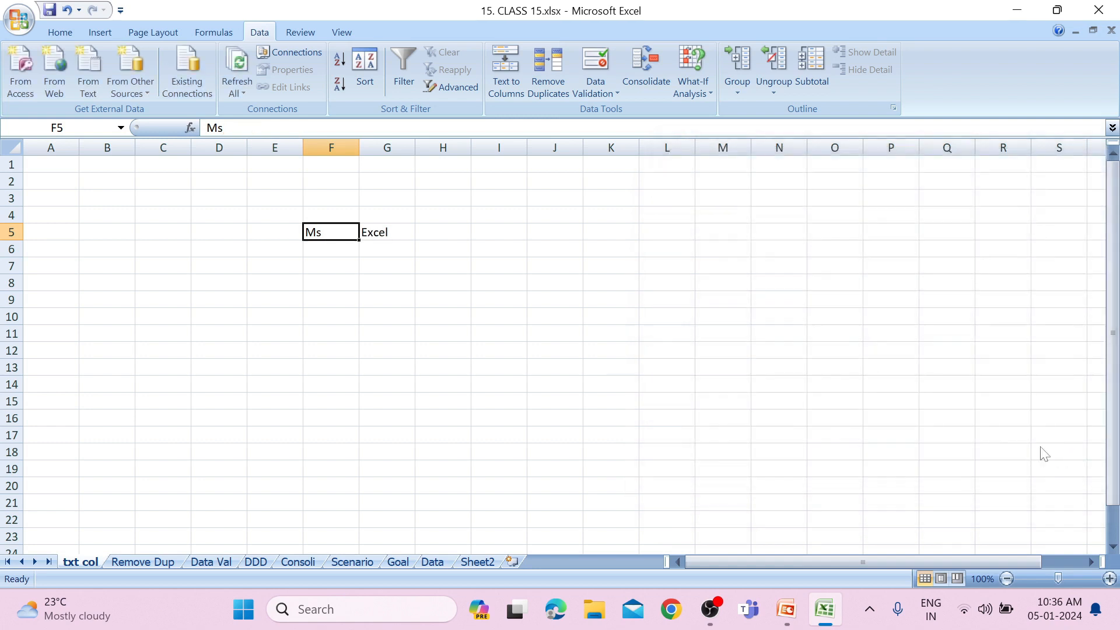
pyautogui.click(414, 239)
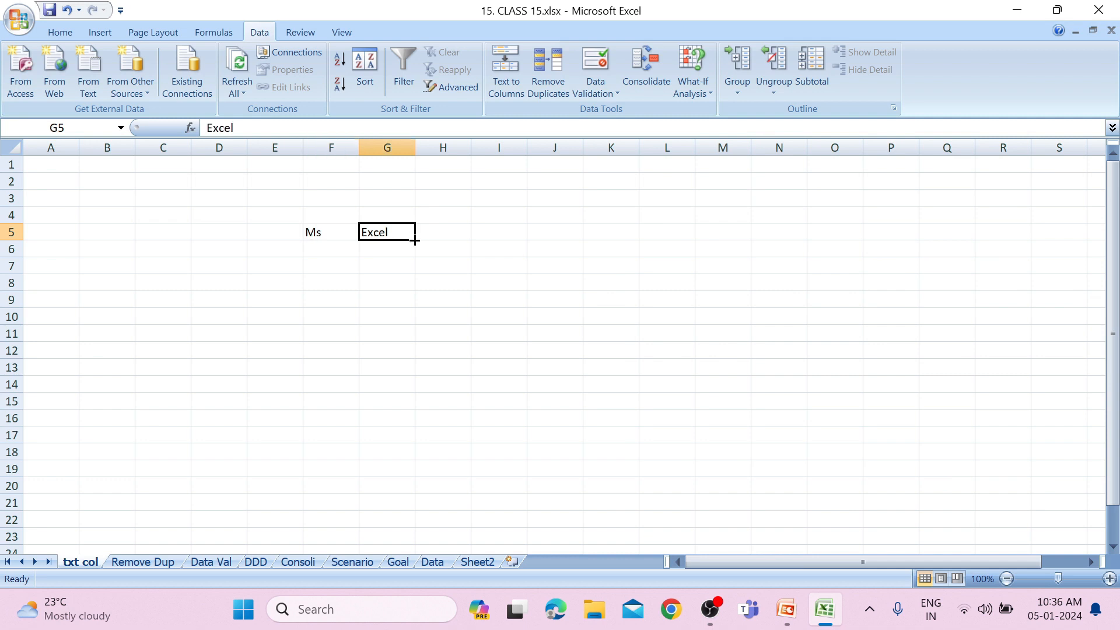
pyautogui.click(353, 232)
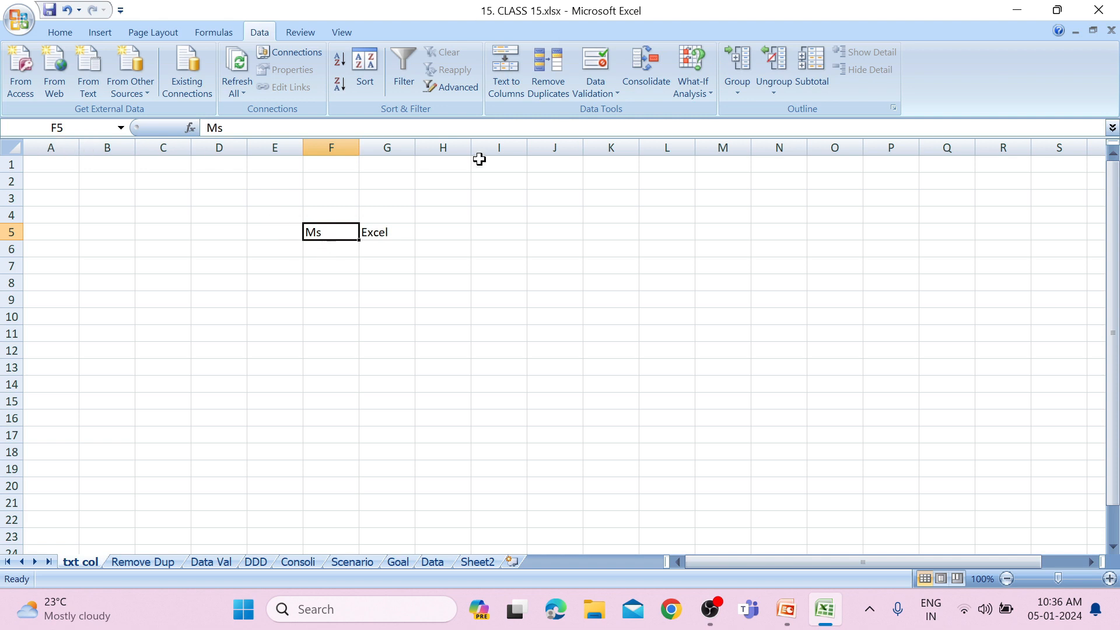
pyautogui.click(572, 267)
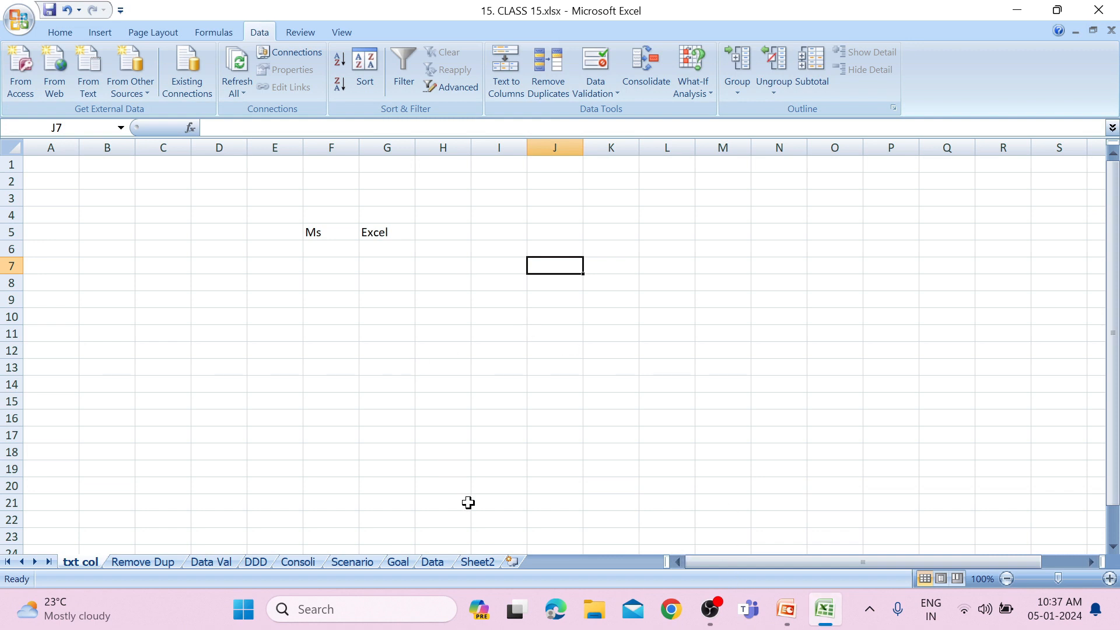
# On the Remove Dup sheet, try to remove duplicates from C5:E12 across all three columns with the data-has-headers option off.
pyautogui.click(142, 563)
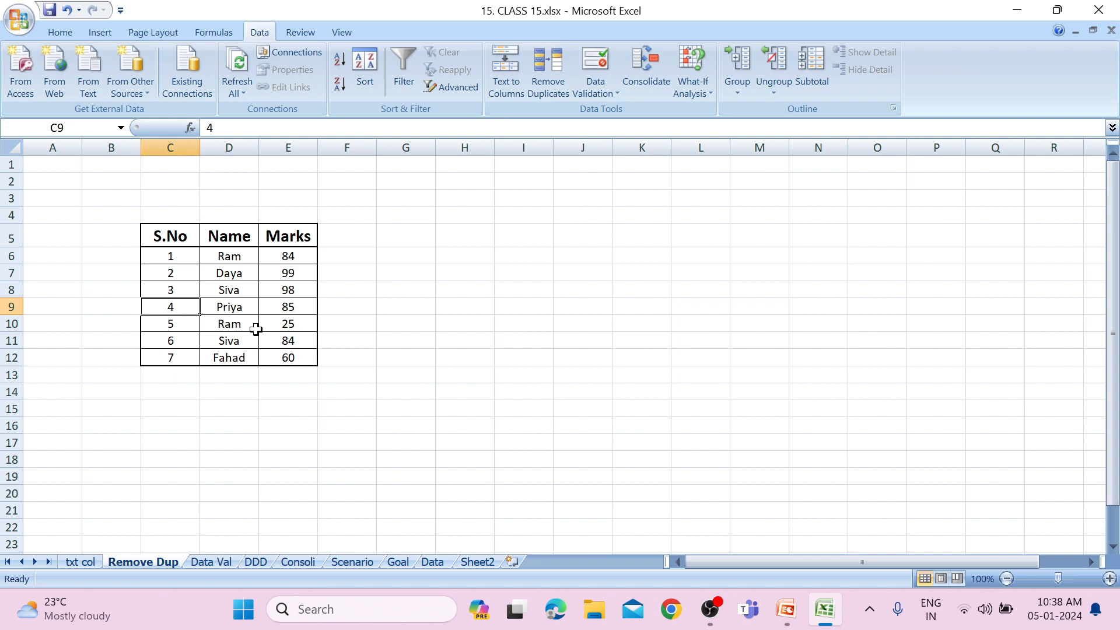
pyautogui.moveTo(191, 234); pyautogui.dragTo(279, 359)
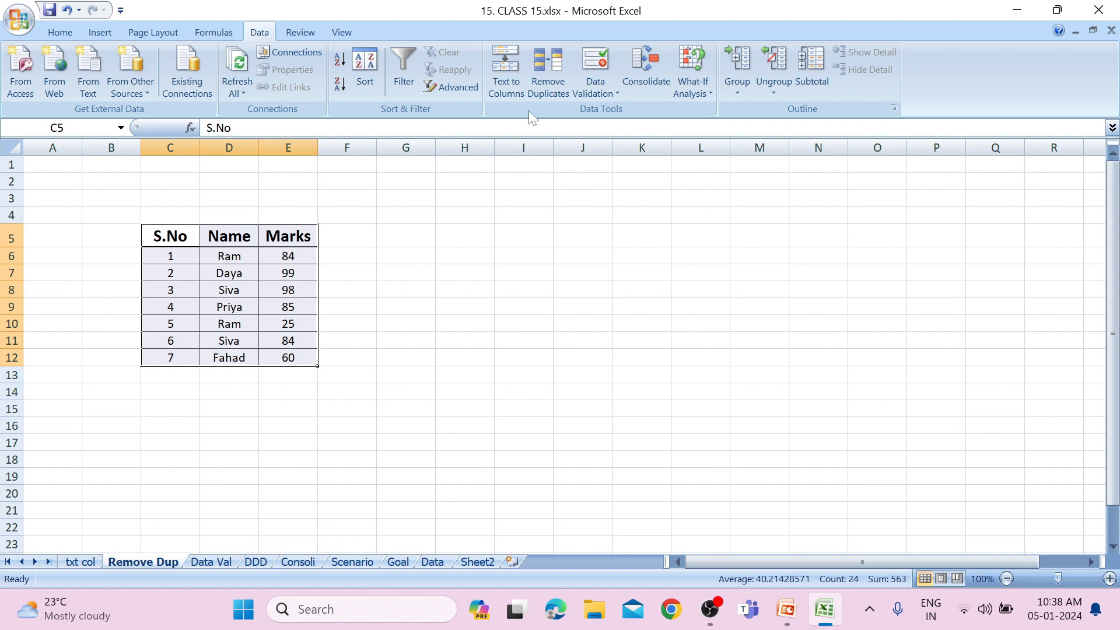
pyautogui.click(540, 98)
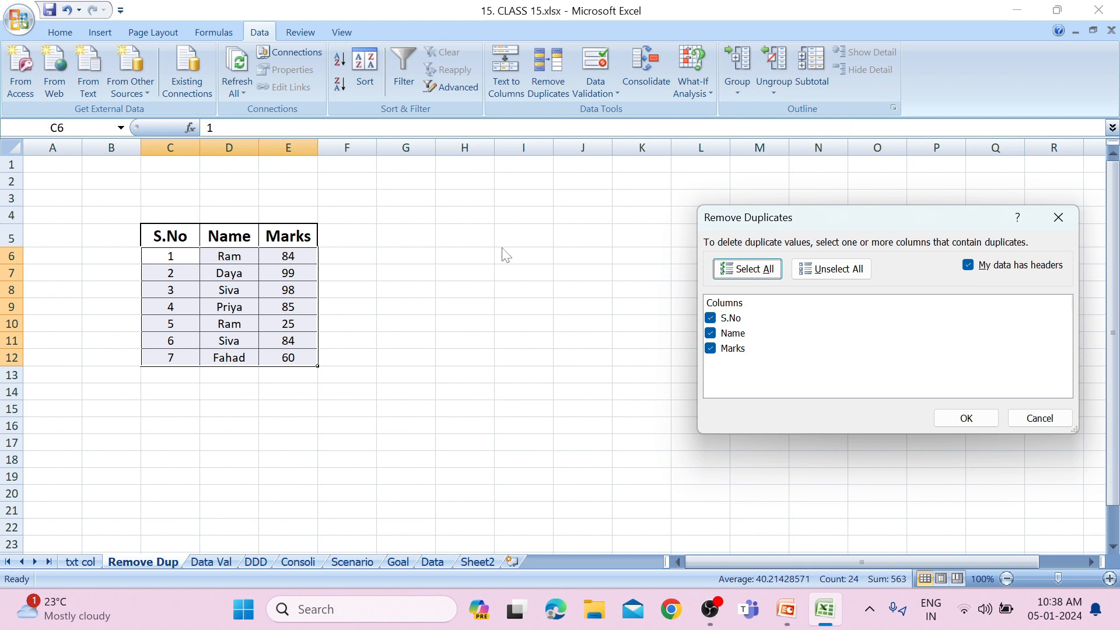
pyautogui.click(967, 266)
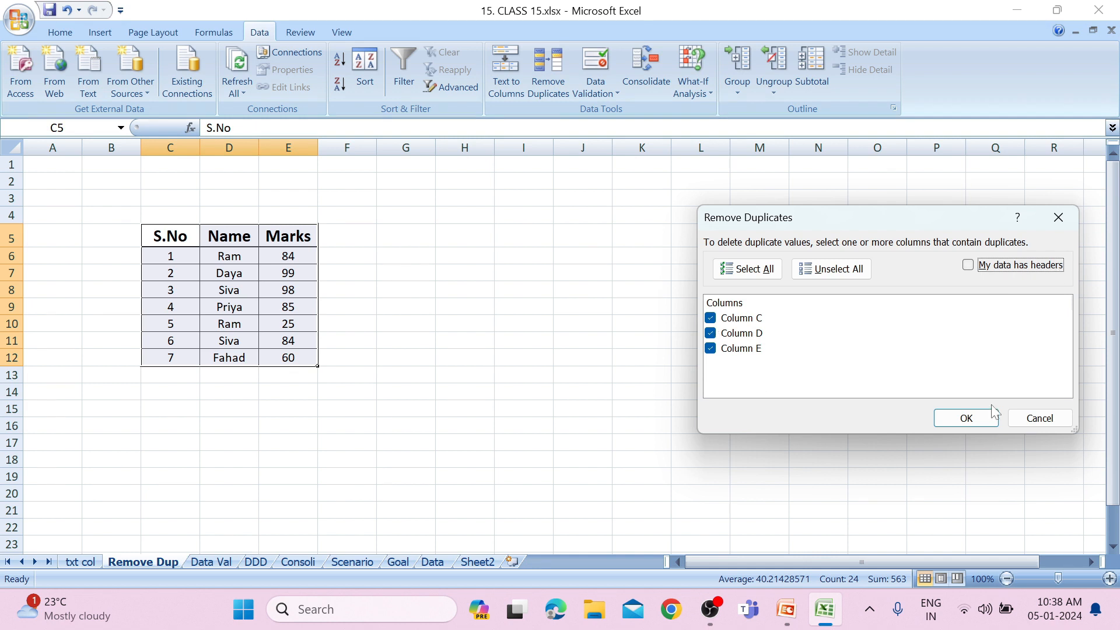
pyautogui.click(964, 425)
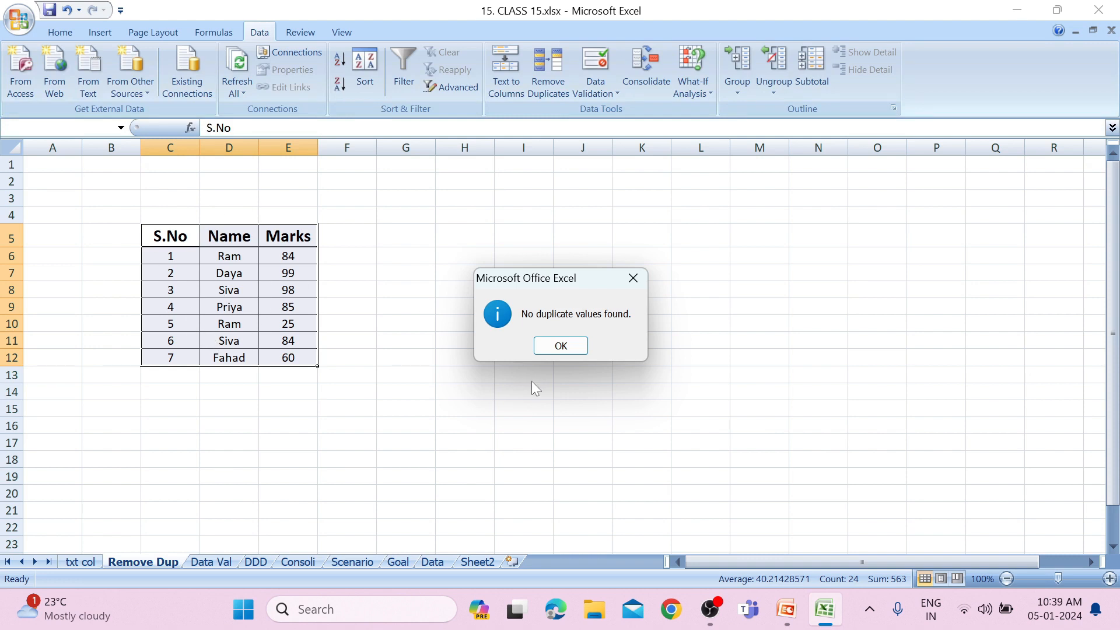
pyautogui.click(563, 350)
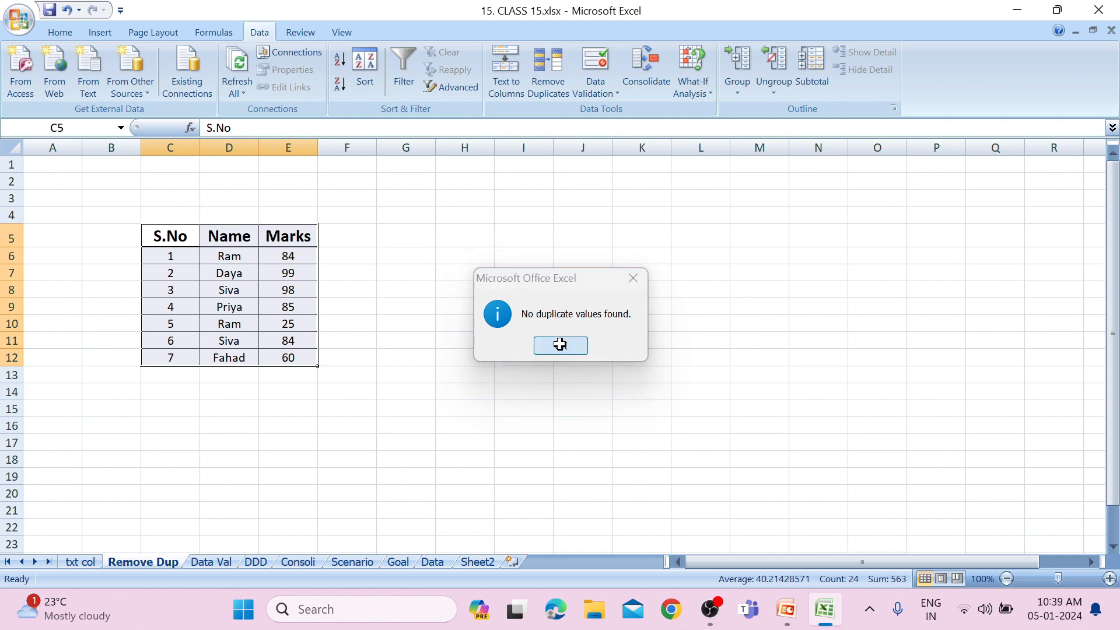
pyautogui.click(503, 312)
# Try to remove duplicates from the Name and Marks columns in D5:E12 with the data-has-headers option off.
pyautogui.moveTo(238, 245); pyautogui.dragTo(288, 410)
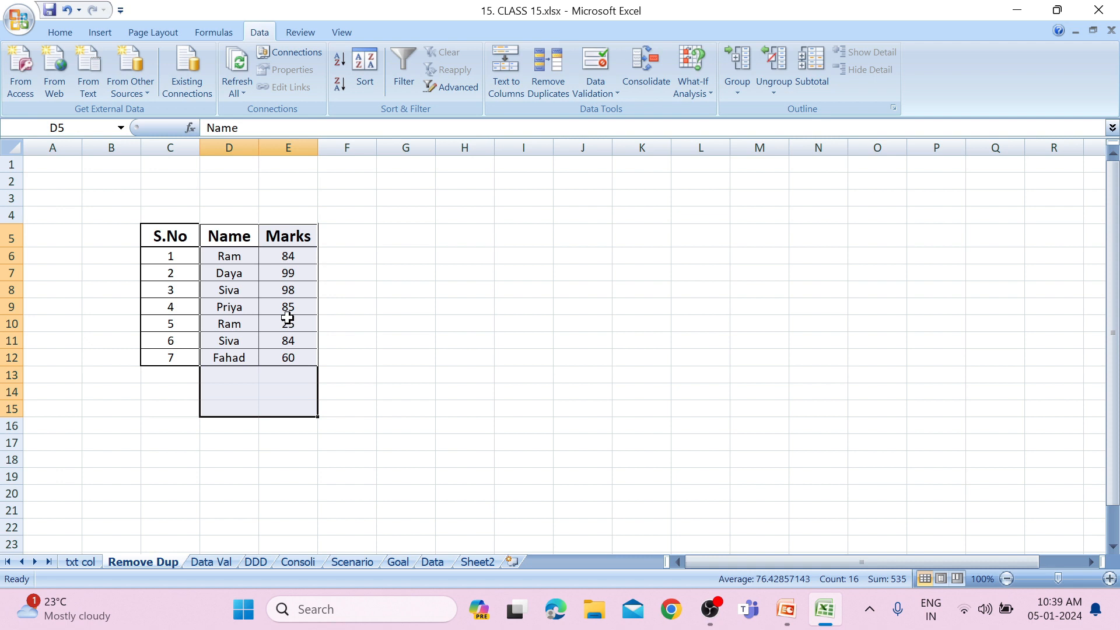
pyautogui.moveTo(321, 220); pyautogui.dragTo(283, 355)
pyautogui.click(248, 237)
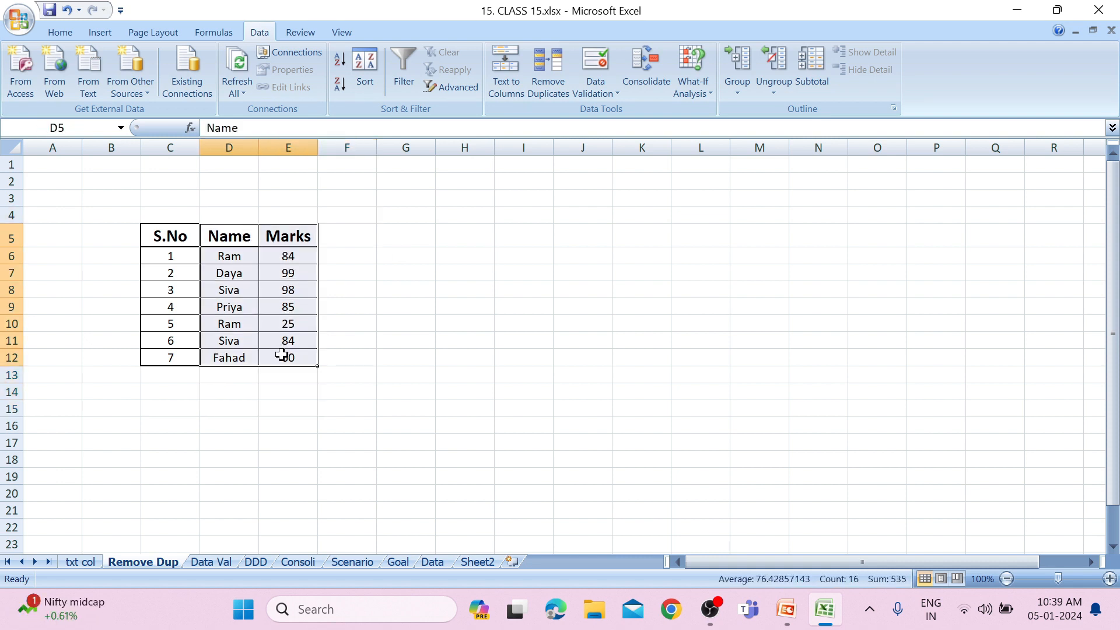
pyautogui.click(536, 75)
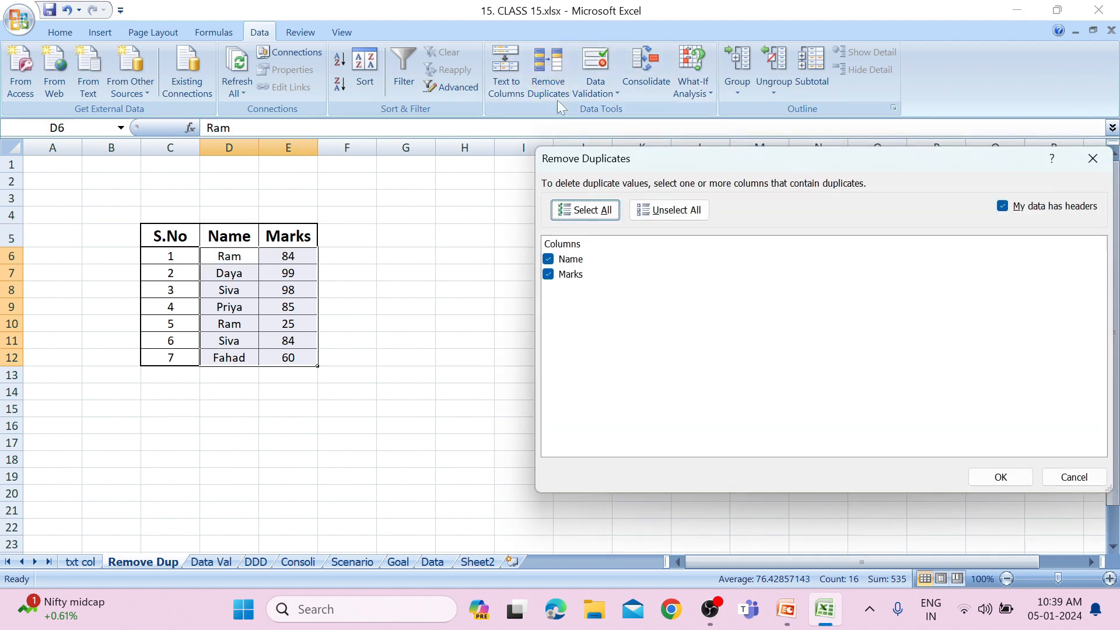
pyautogui.click(1005, 207)
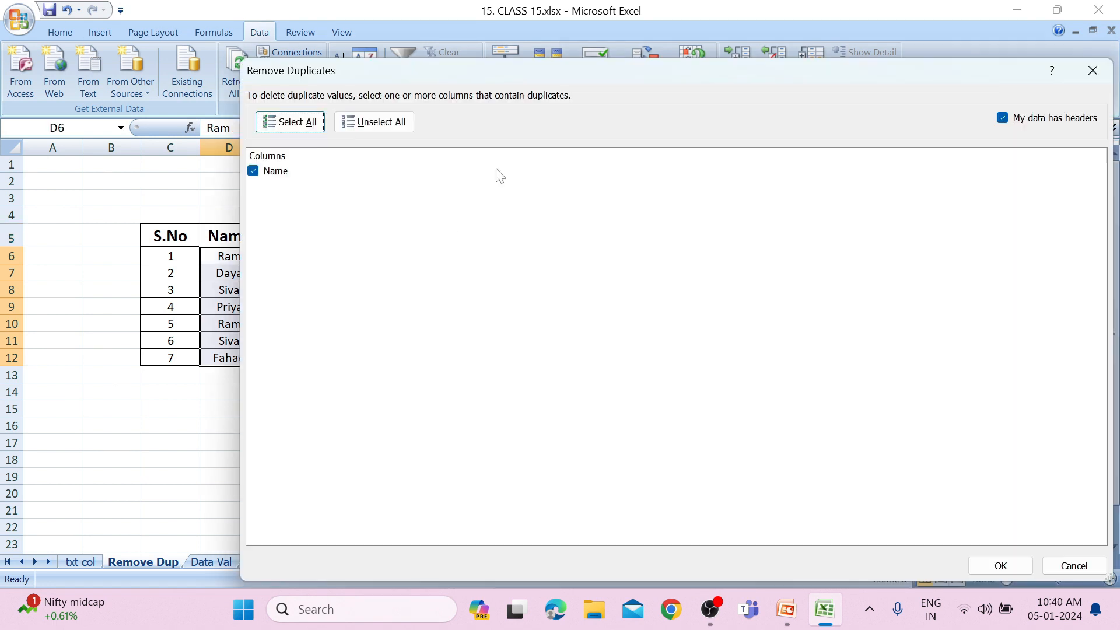
# Remove duplicates from the Name column alone with the data-has-headers option off, and undo the removal.
pyautogui.click(1004, 119)
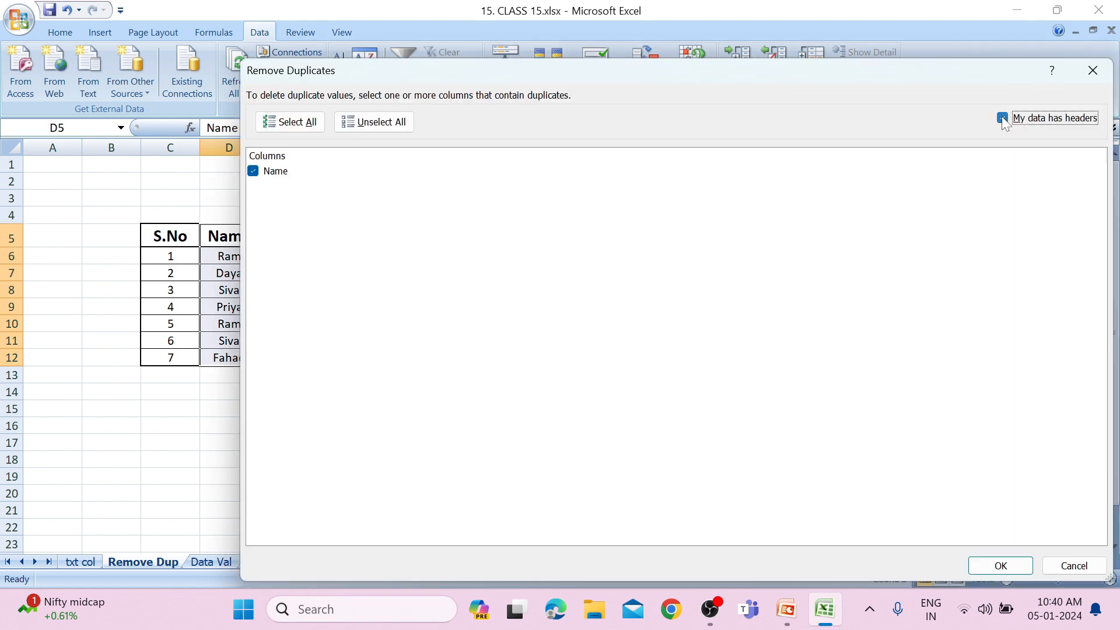
pyautogui.click(1000, 566)
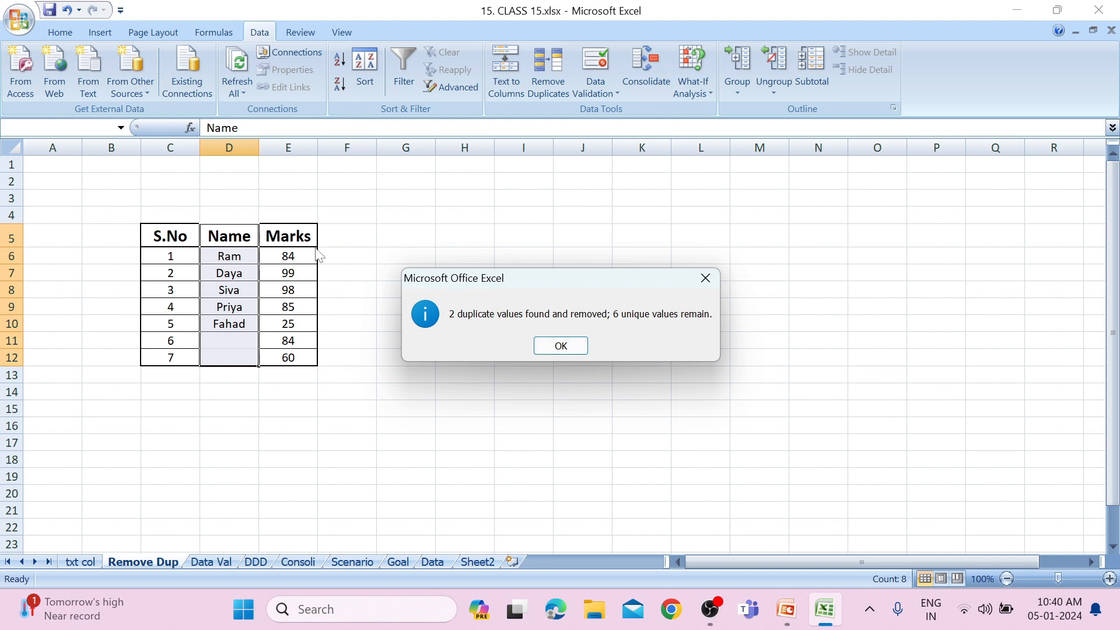
pyautogui.click(566, 350)
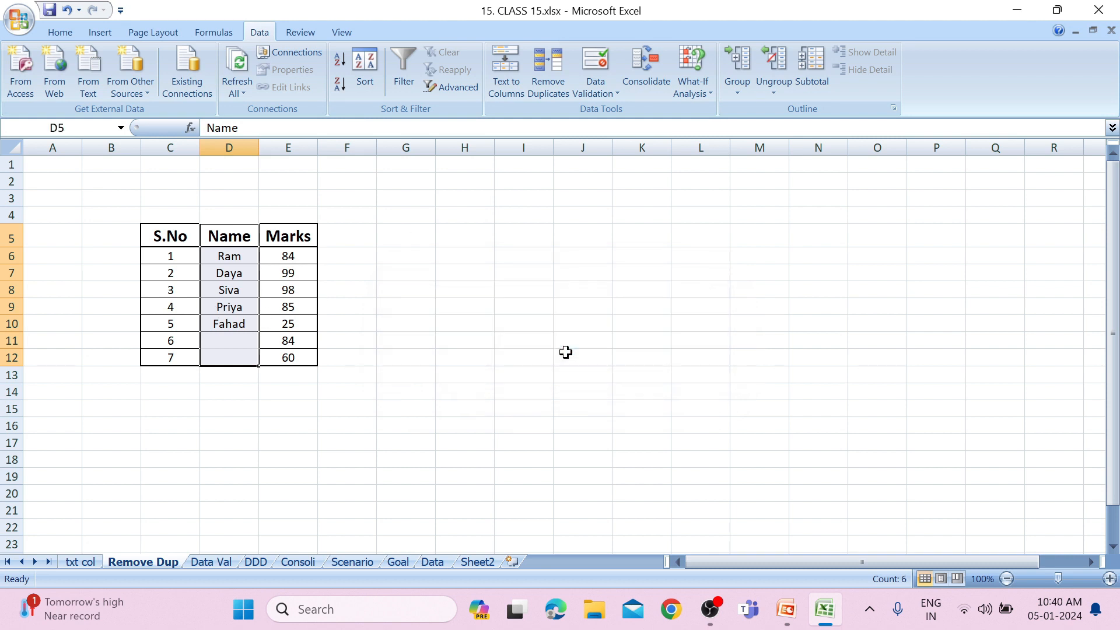
pyautogui.hotkey('ctrl', 'z')
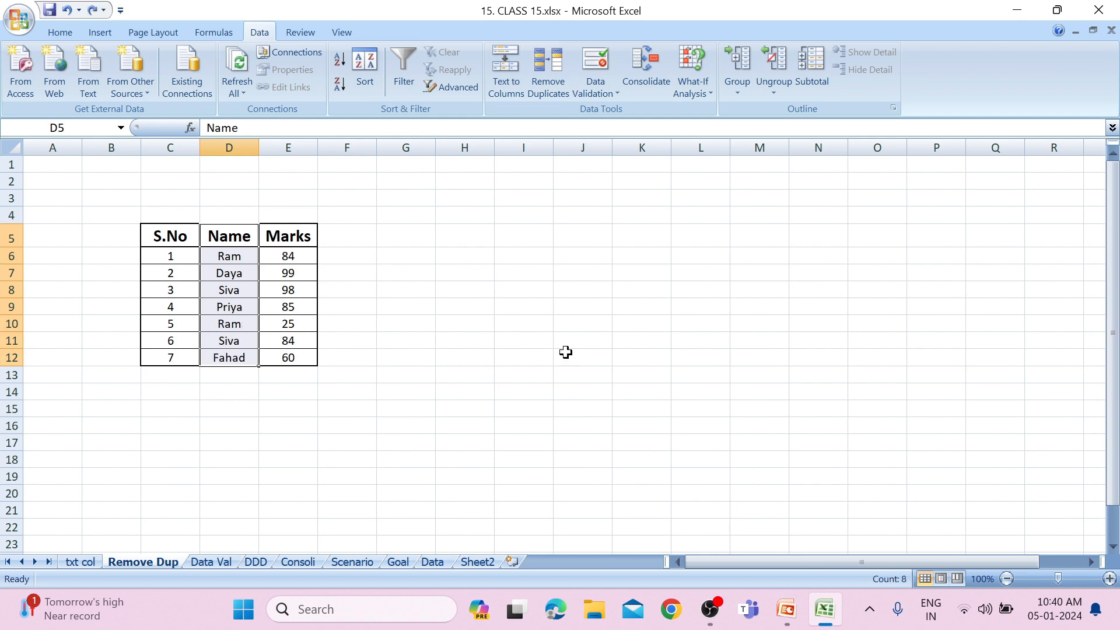
# Set the mark in cell E11 to 98.
pyautogui.click(305, 342)
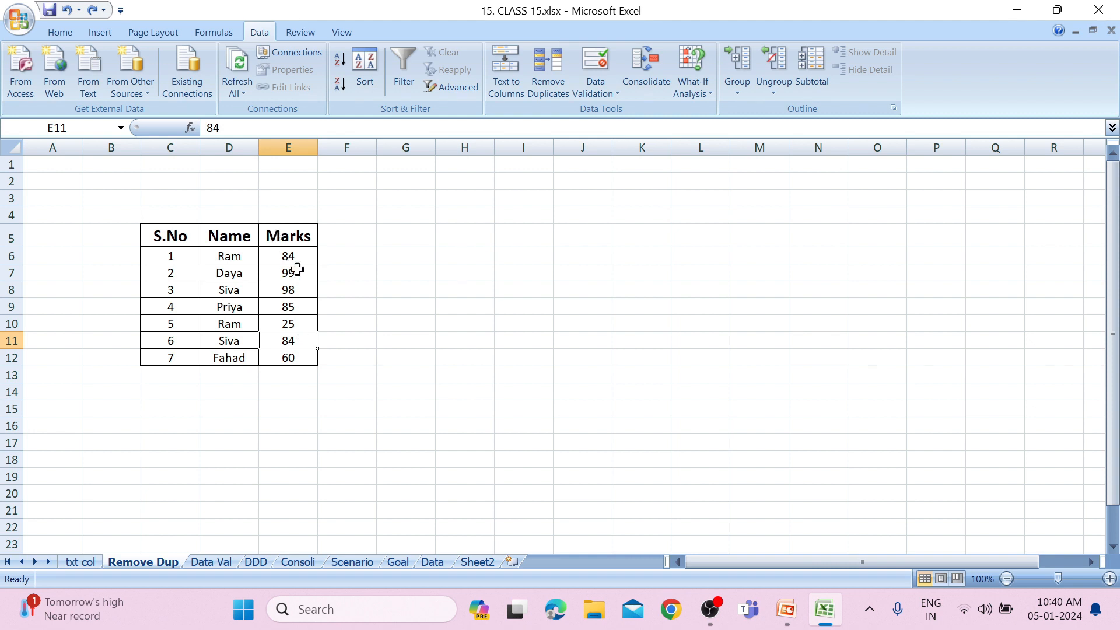
pyautogui.write('98')
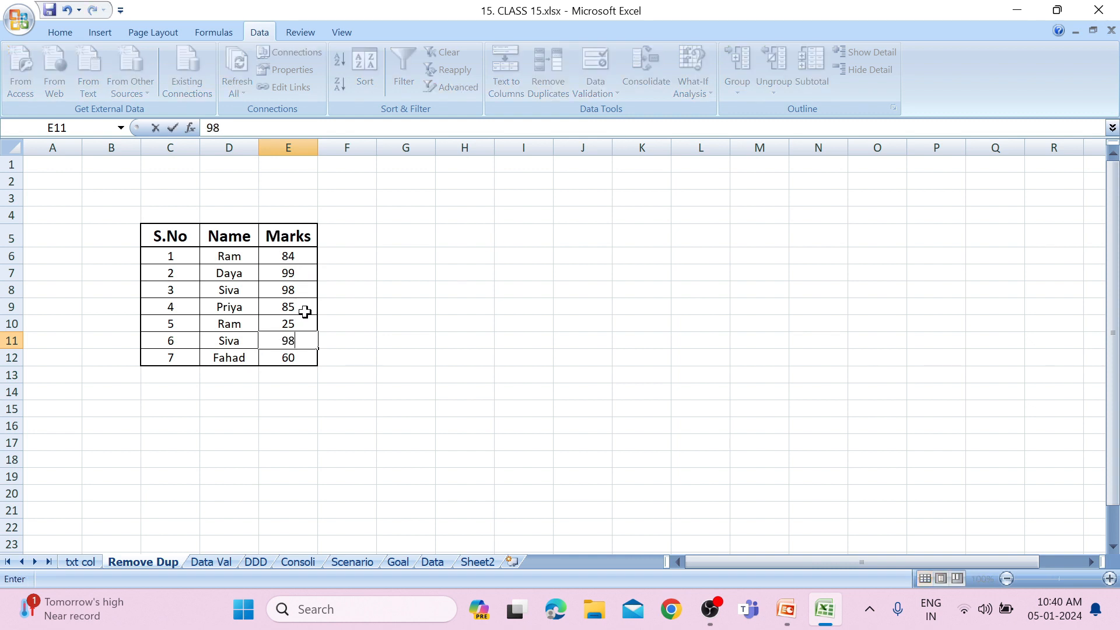
pyautogui.click(352, 338)
# Remove duplicates from the Name and Marks columns in D5:E12 with the data-has-headers option off.
pyautogui.moveTo(239, 244); pyautogui.dragTo(260, 357)
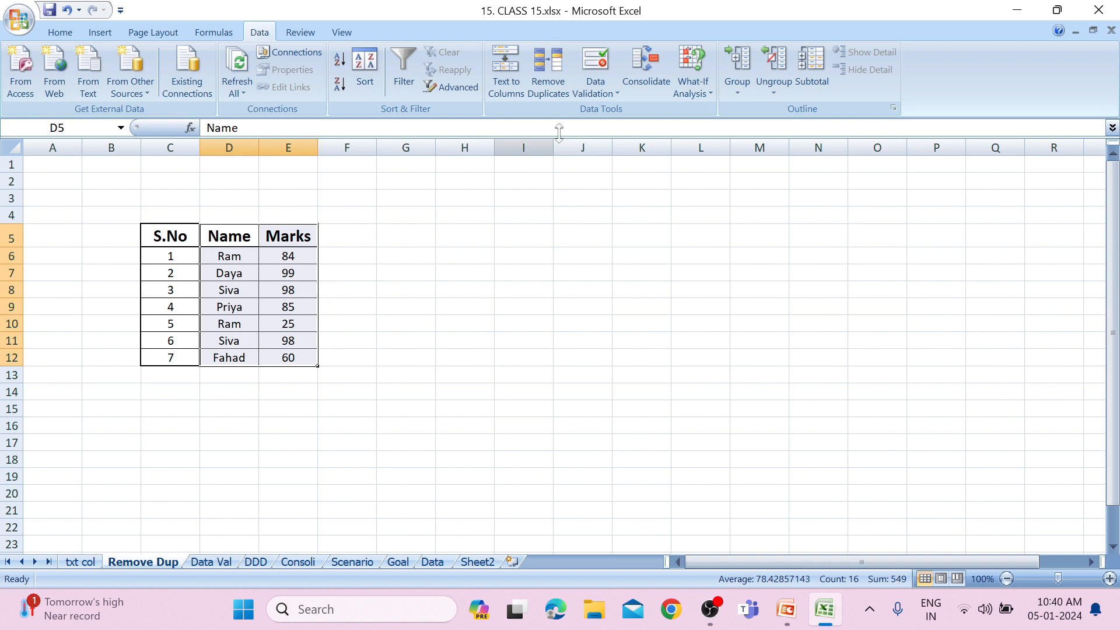
pyautogui.click(547, 69)
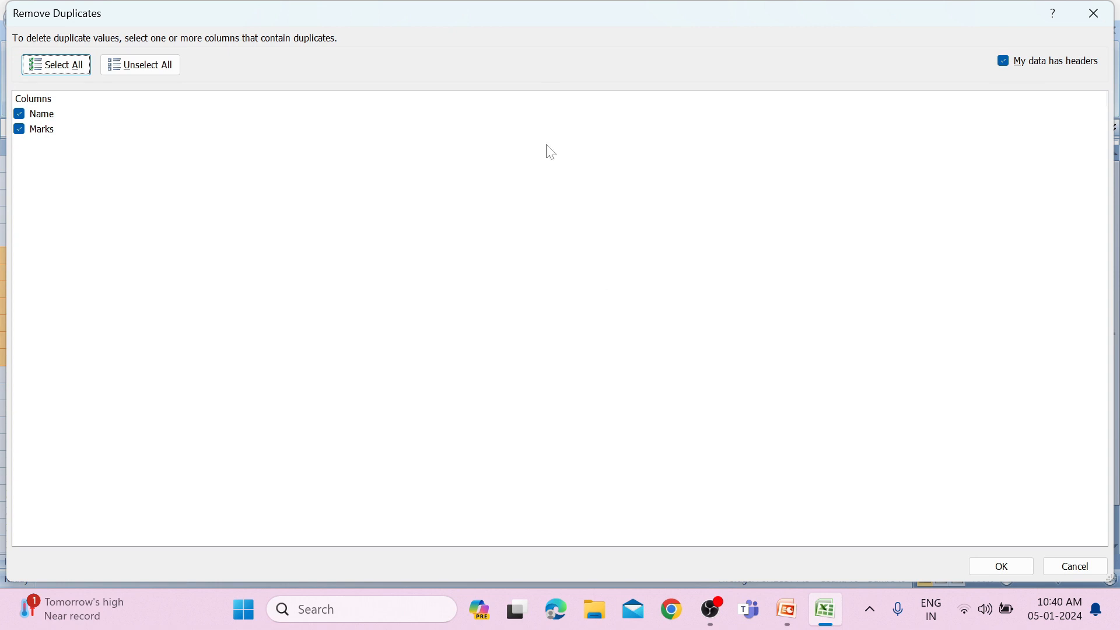
pyautogui.click(1003, 62)
pyautogui.click(1005, 565)
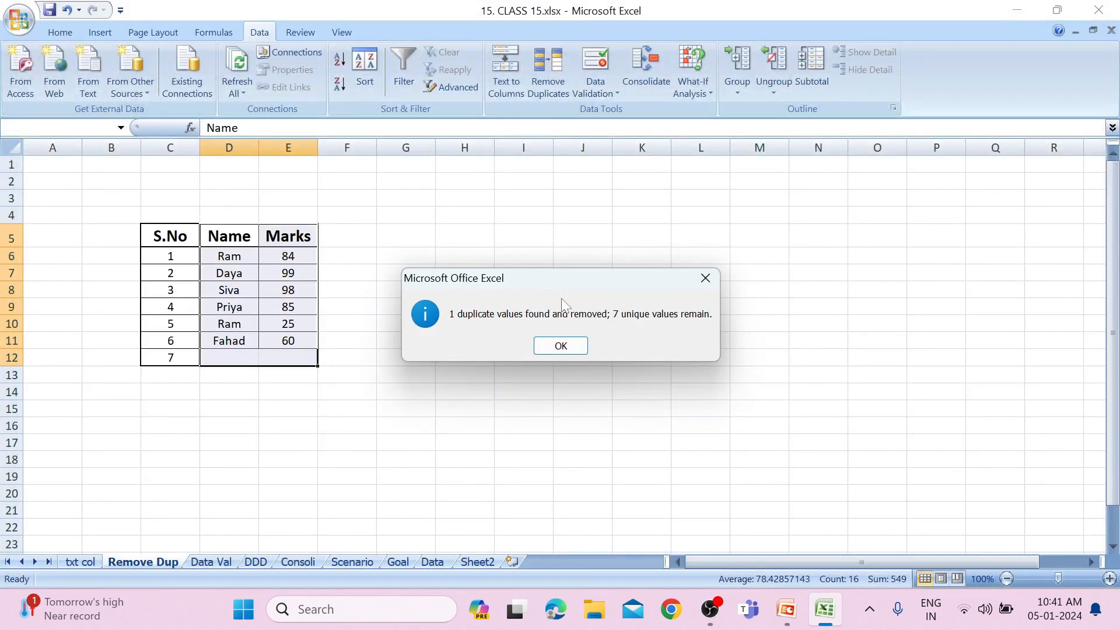
pyautogui.click(560, 346)
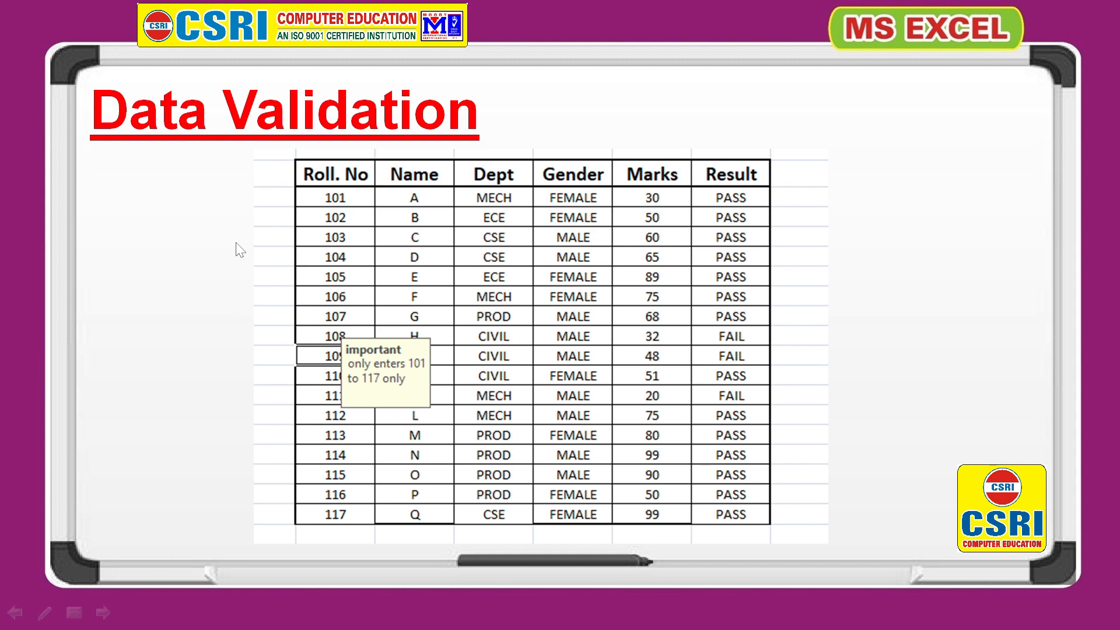
# Switch from the slideshow back to Excel and select the first Roll. No cell, D6, on the Data Val sheet.
pyautogui.hotkey('alt', 'Tab')
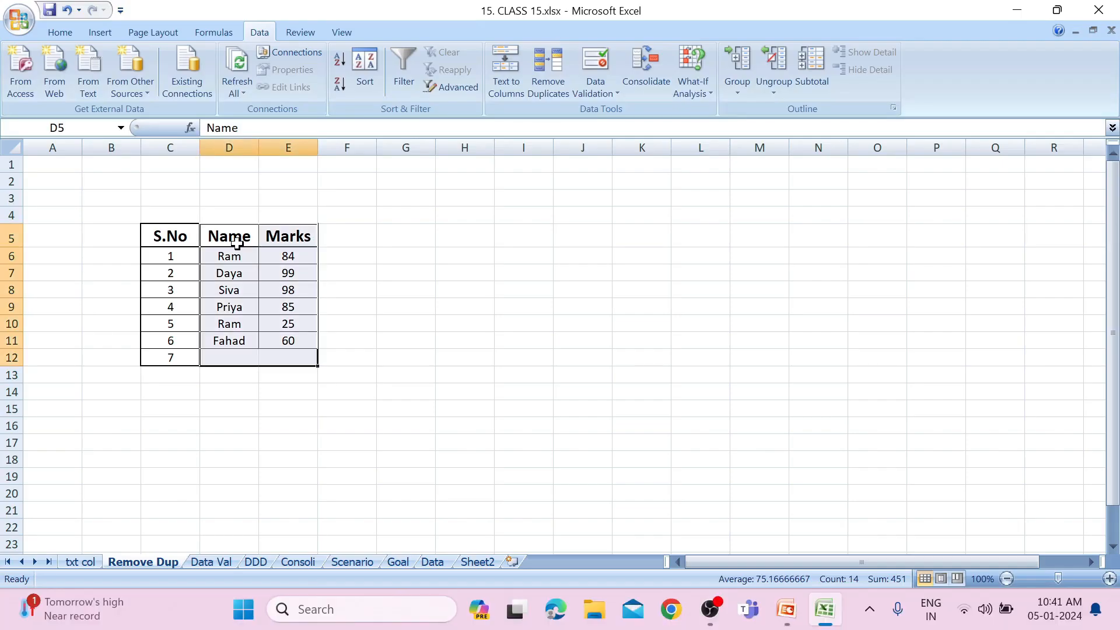
pyautogui.click(211, 561)
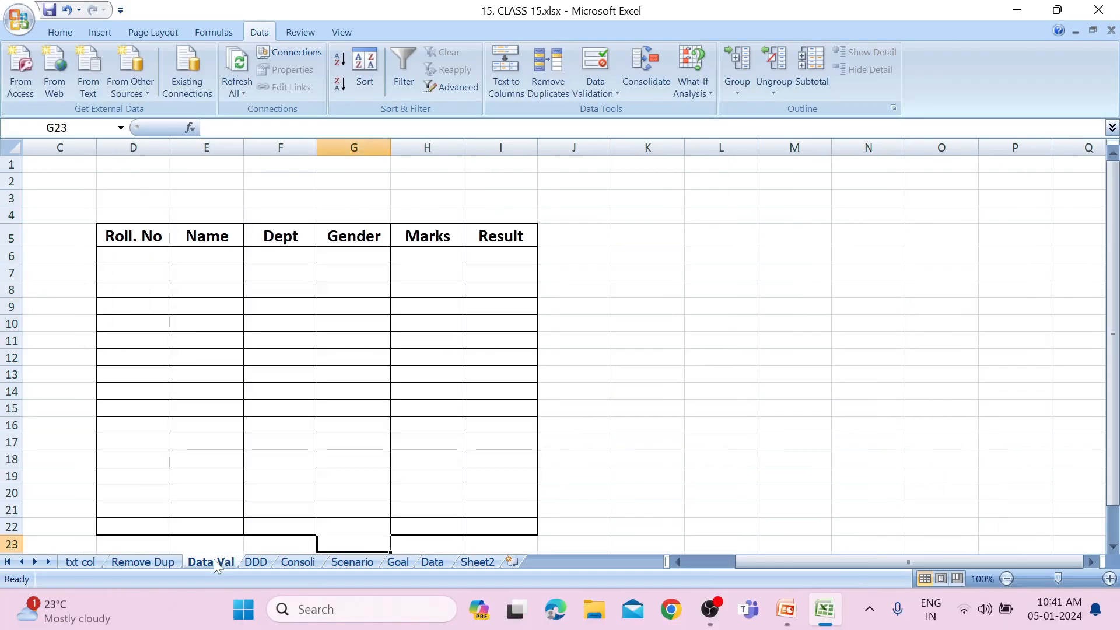
pyautogui.click(263, 385)
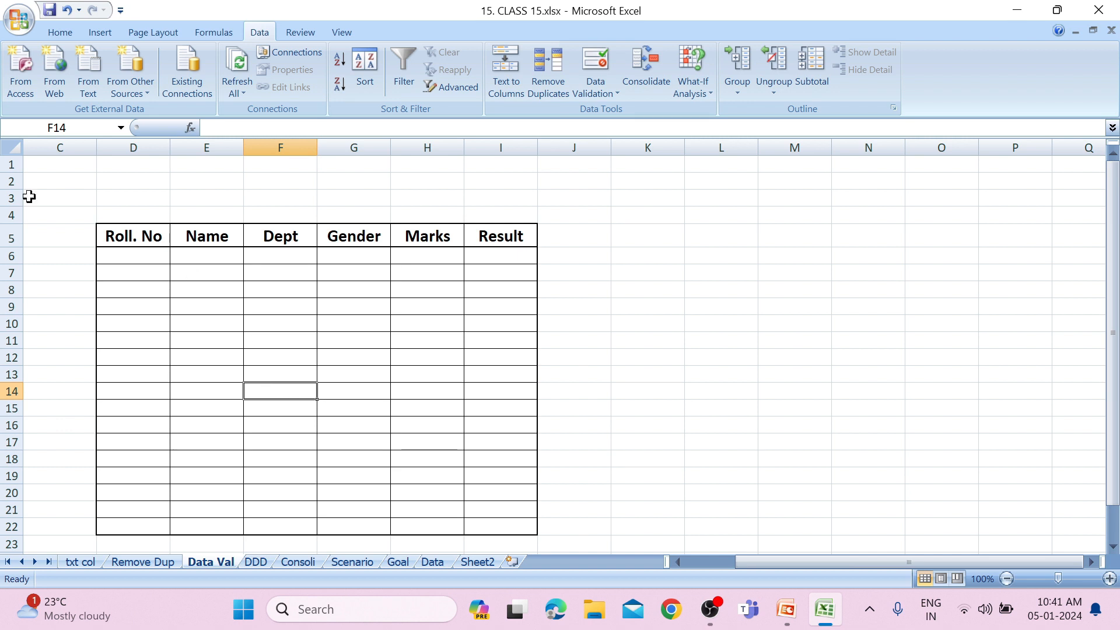
pyautogui.click(140, 266)
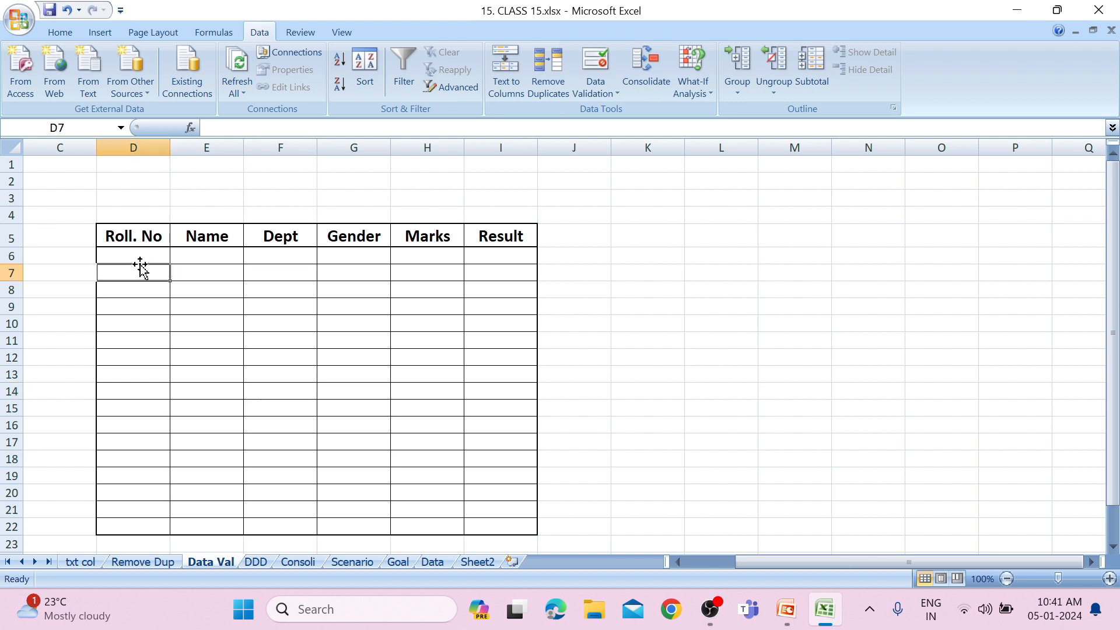
pyautogui.click(140, 257)
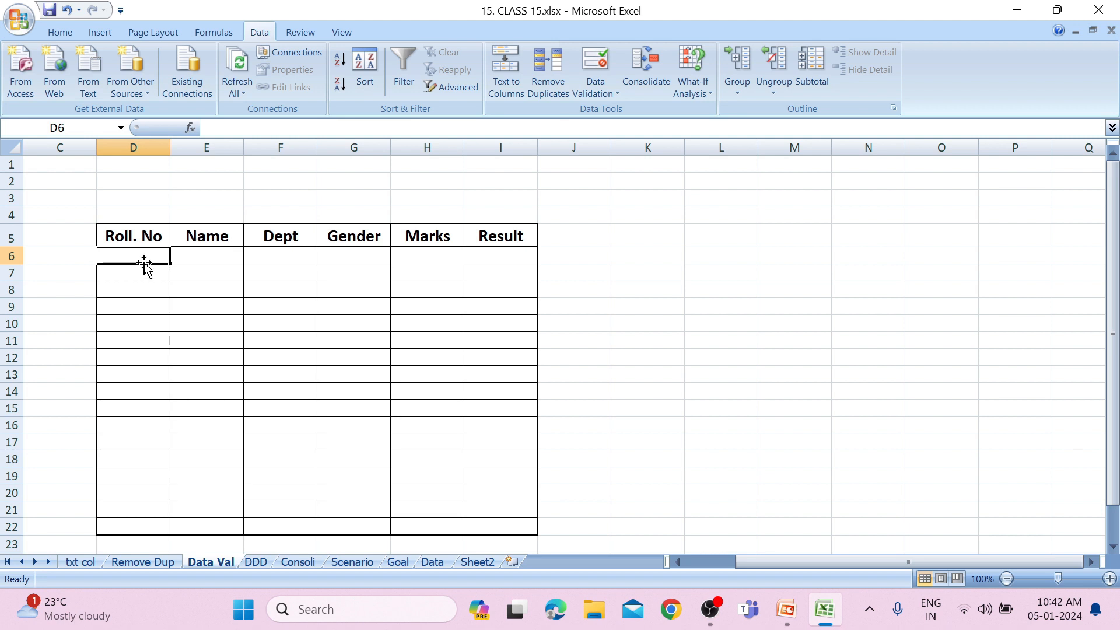
# Apply data validation to the Roll. No cells D6:D22, allowing only whole numbers between 101 and 120.
pyautogui.moveTo(155, 252)
pyautogui.mouseDown()
pyautogui.moveTo(133, 355)
pyautogui.moveTo(132, 545)
pyautogui.moveTo(150, 489)
pyautogui.mouseUp()
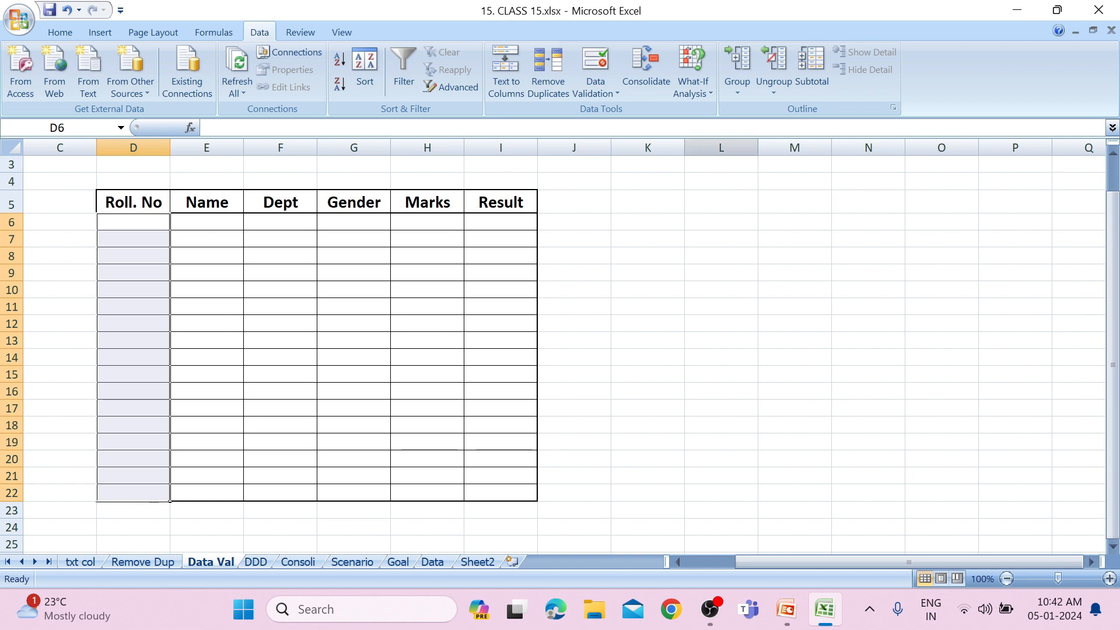
pyautogui.click(600, 94)
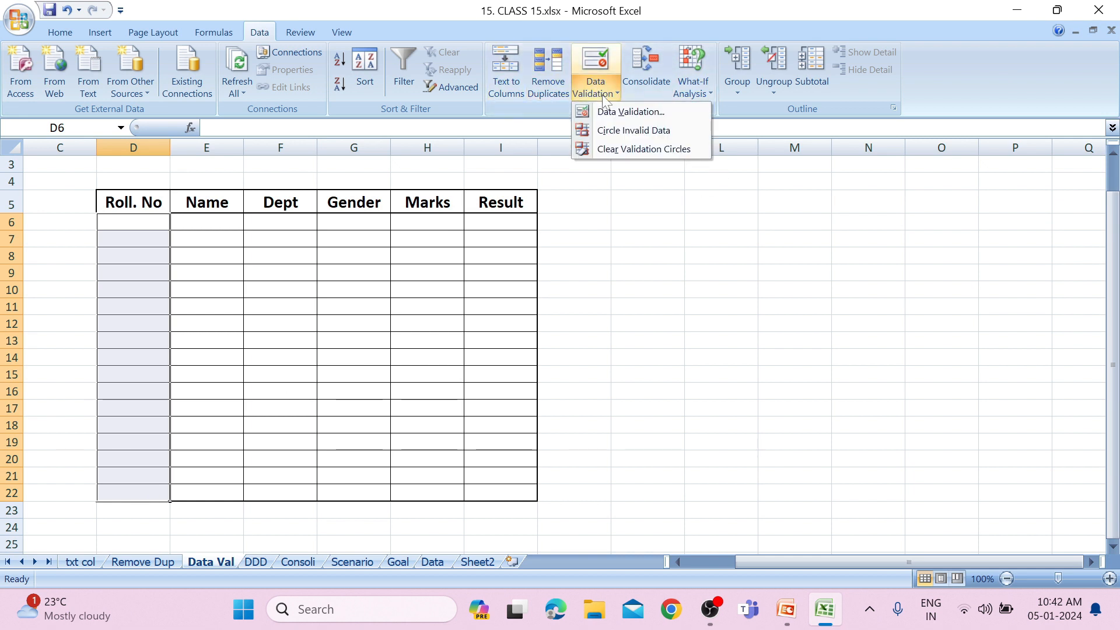
pyautogui.click(606, 111)
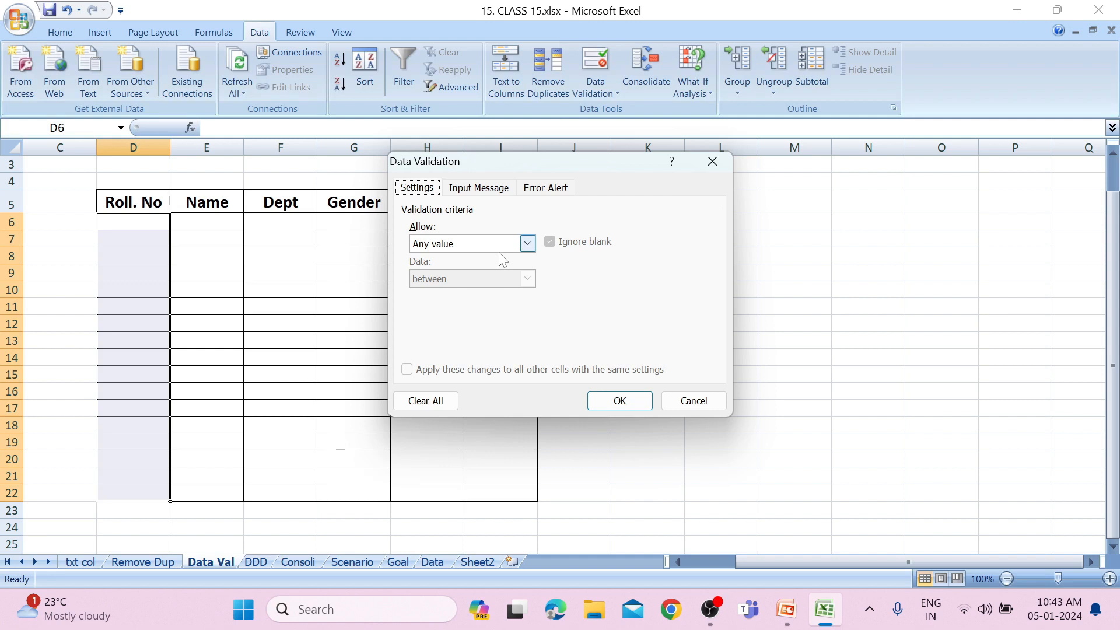
pyautogui.click(528, 248)
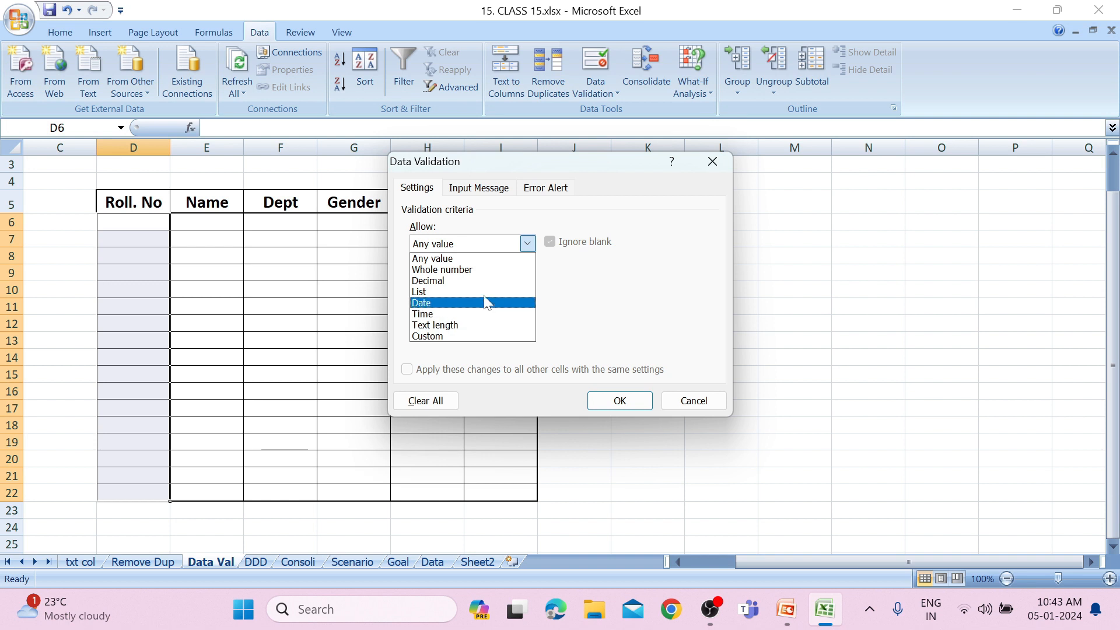
pyautogui.click(484, 272)
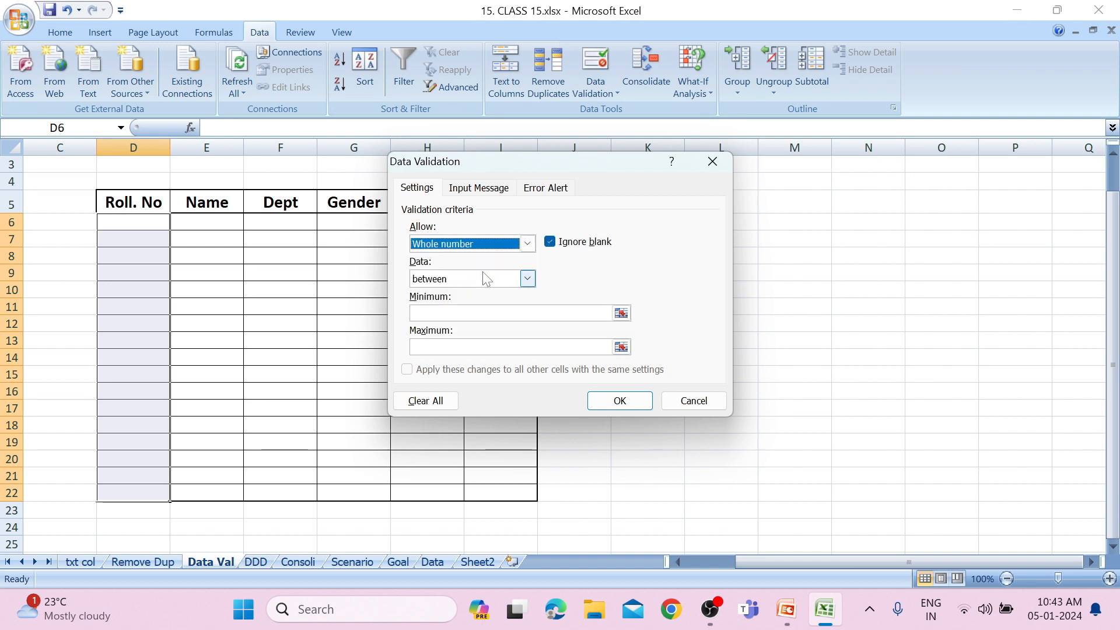
pyautogui.click(528, 282)
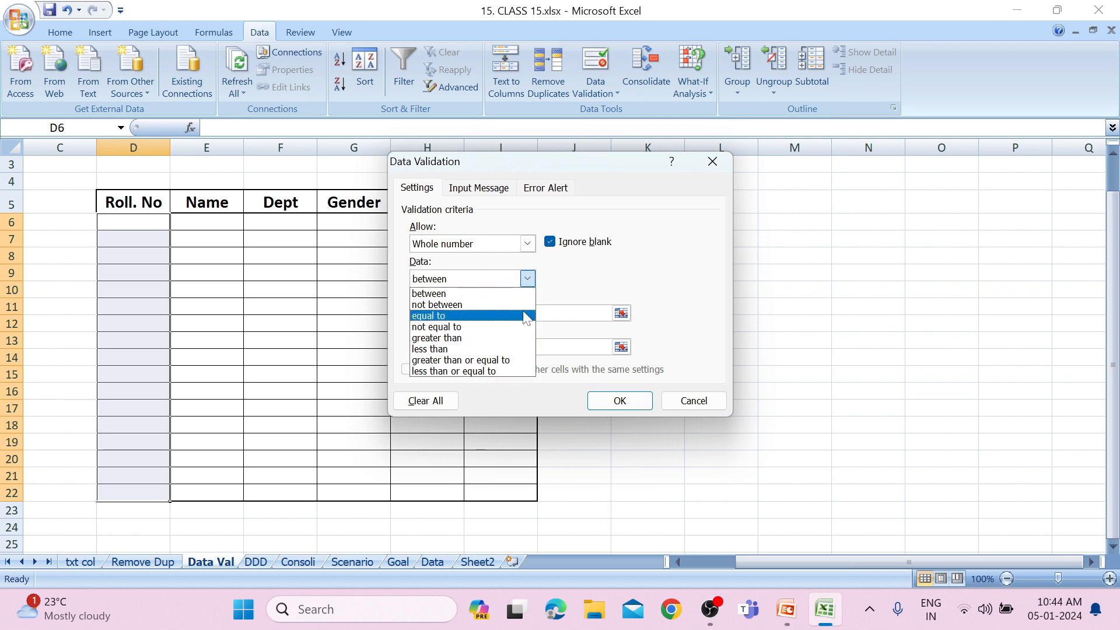
pyautogui.click(497, 285)
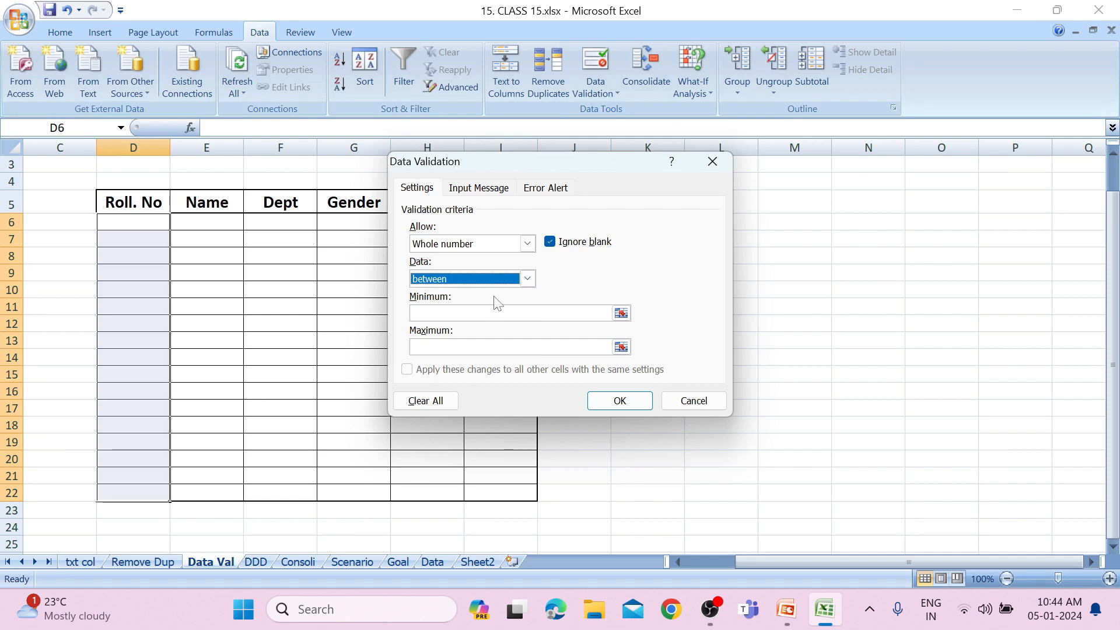
pyautogui.click(499, 313)
pyautogui.write('101')
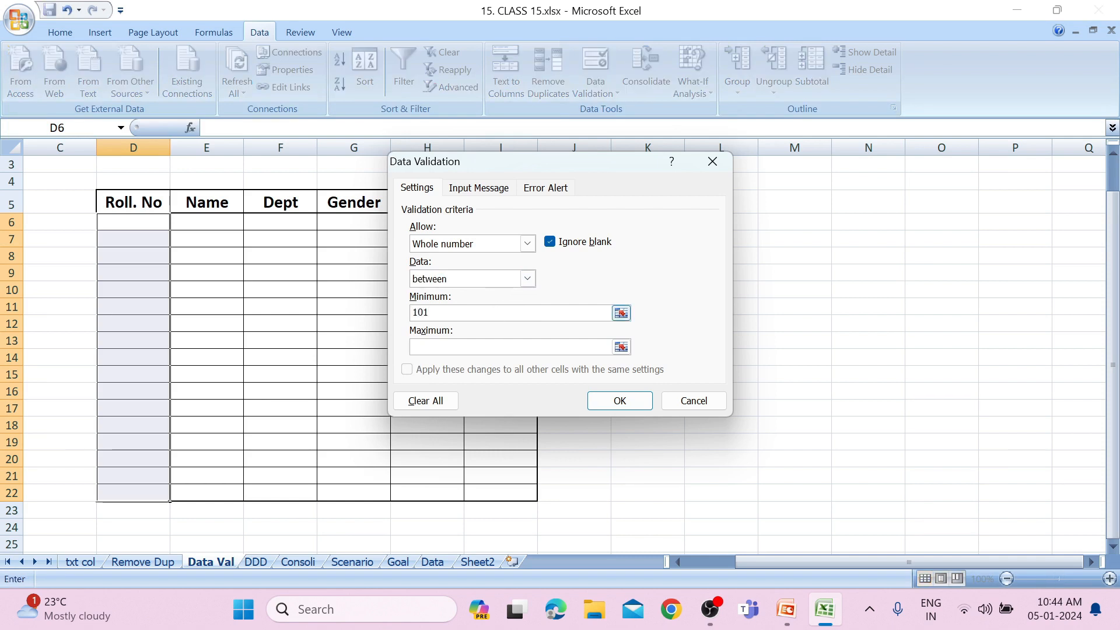
pyautogui.click(496, 347)
pyautogui.write('120')
pyautogui.click(601, 402)
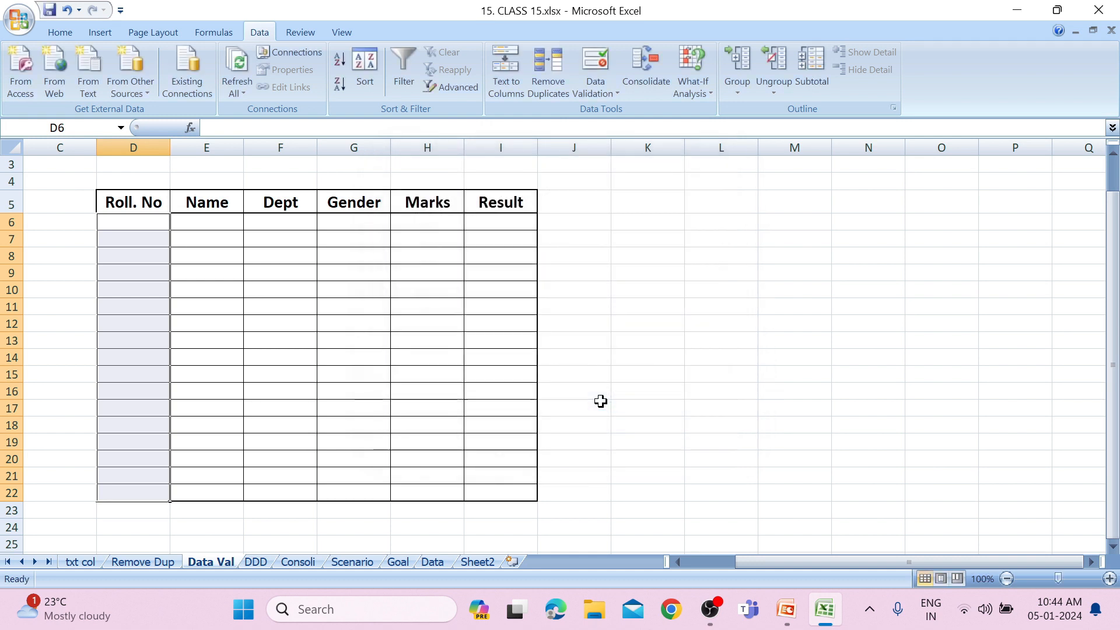
# Enter the roll numbers 101, 102, 103, 104 and 105 in cells D7 to D11.
pyautogui.click(183, 280)
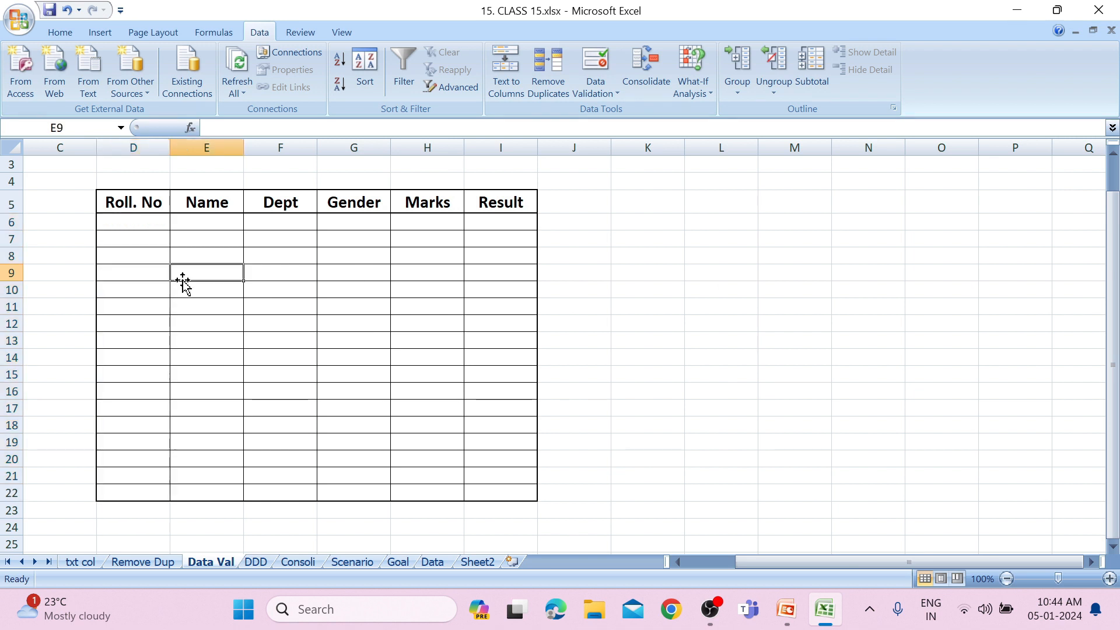
pyautogui.click(136, 236)
pyautogui.write('101')
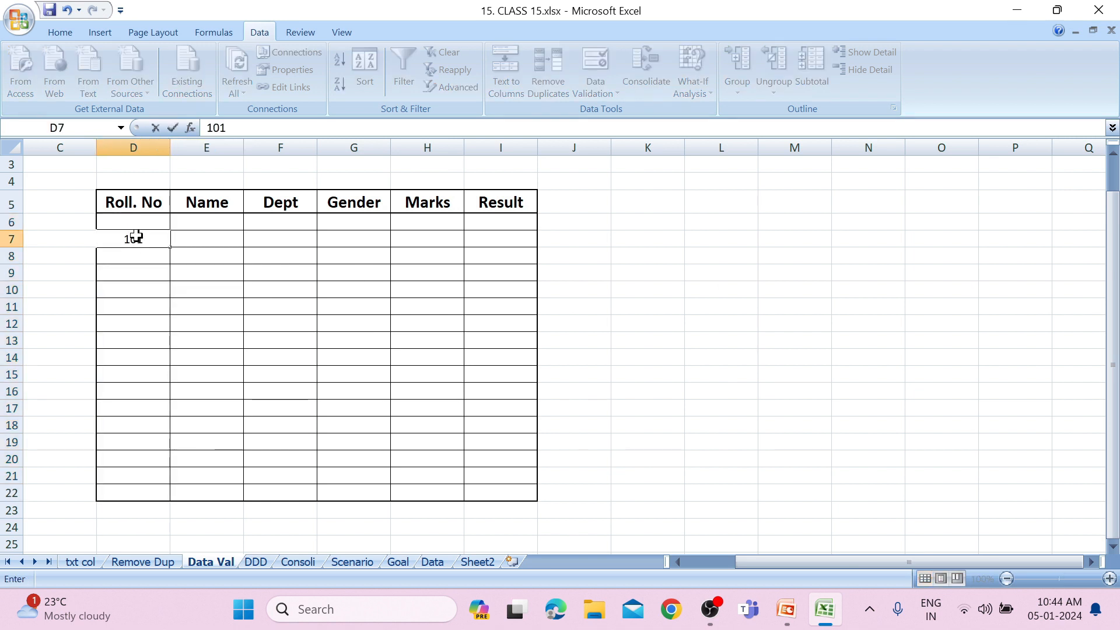
pyautogui.press('Return')
pyautogui.write('102')
pyautogui.press('Return')
pyautogui.write('103')
pyautogui.press('Return')
pyautogui.write('104')
pyautogui.press('Return')
pyautogui.write('102')
pyautogui.press('BackSpace')
pyautogui.write('5')
pyautogui.press('Return')
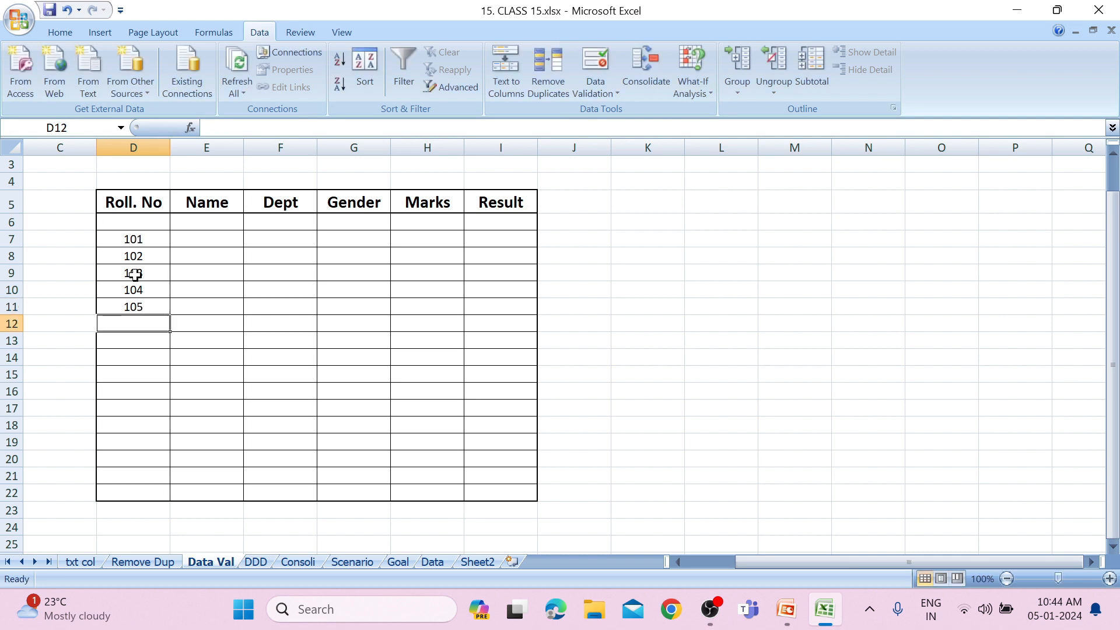
# Fill the roll numbers from D11 down to D22 as an increasing series.
pyautogui.click(145, 306)
pyautogui.moveTo(170, 316); pyautogui.dragTo(167, 465)
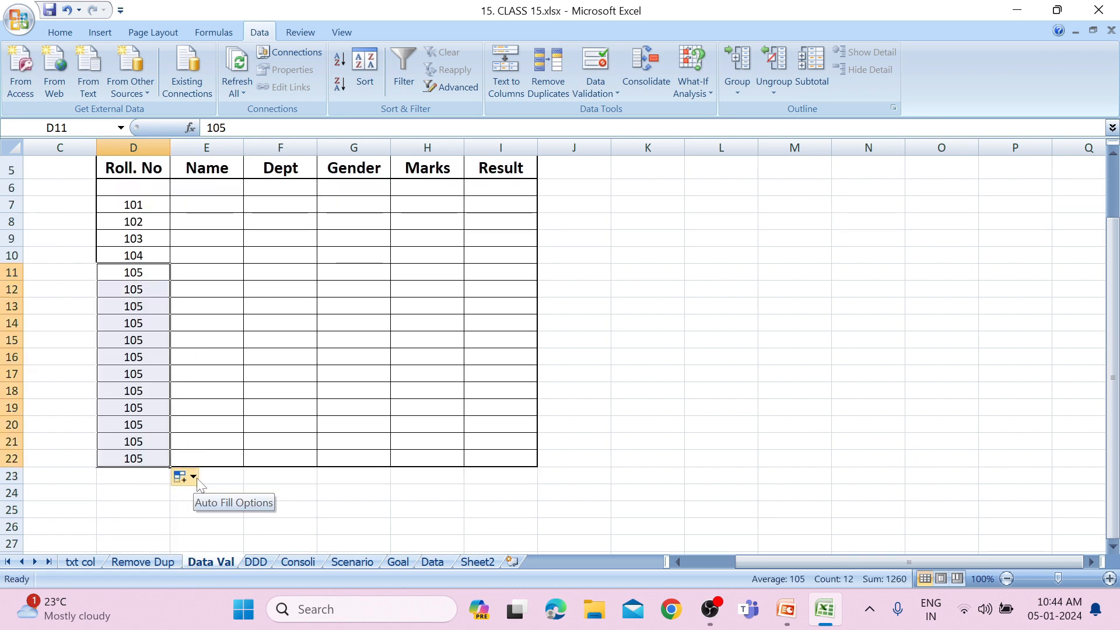
pyautogui.click(184, 477)
pyautogui.click(220, 518)
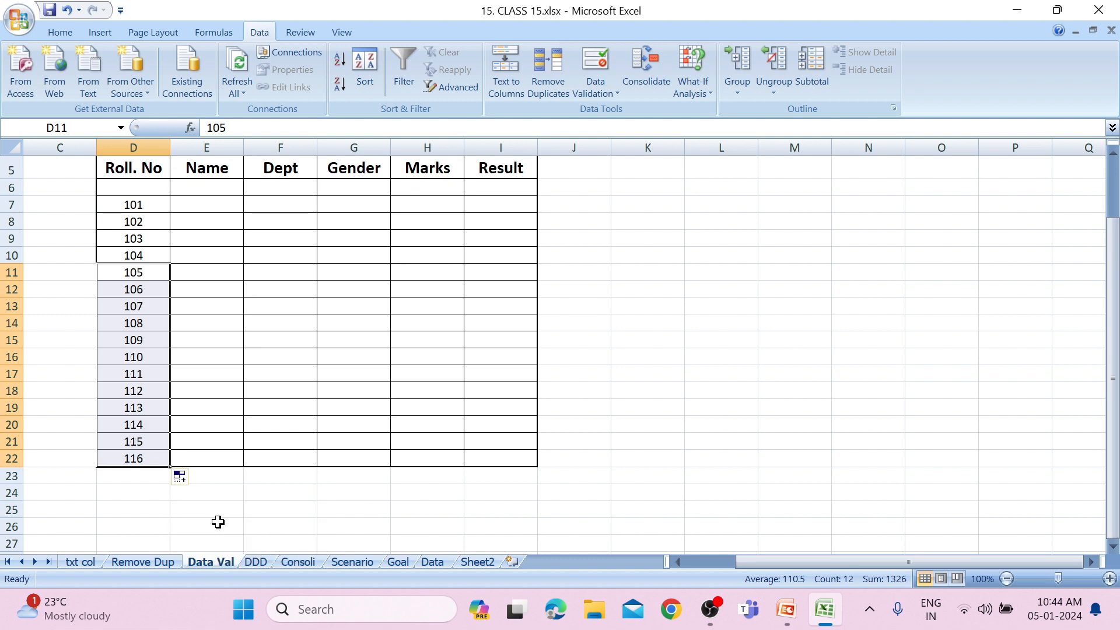
# Try to enter 121 in D6 to test the validation rule, retry it once, and cancel the entry.
pyautogui.click(143, 190)
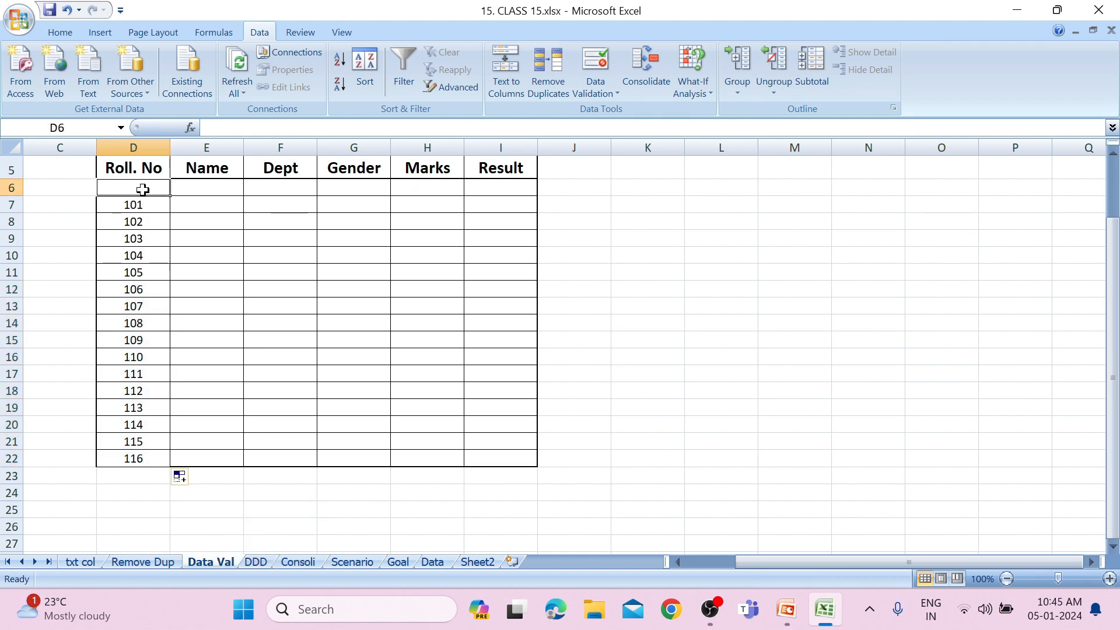
pyautogui.write('121')
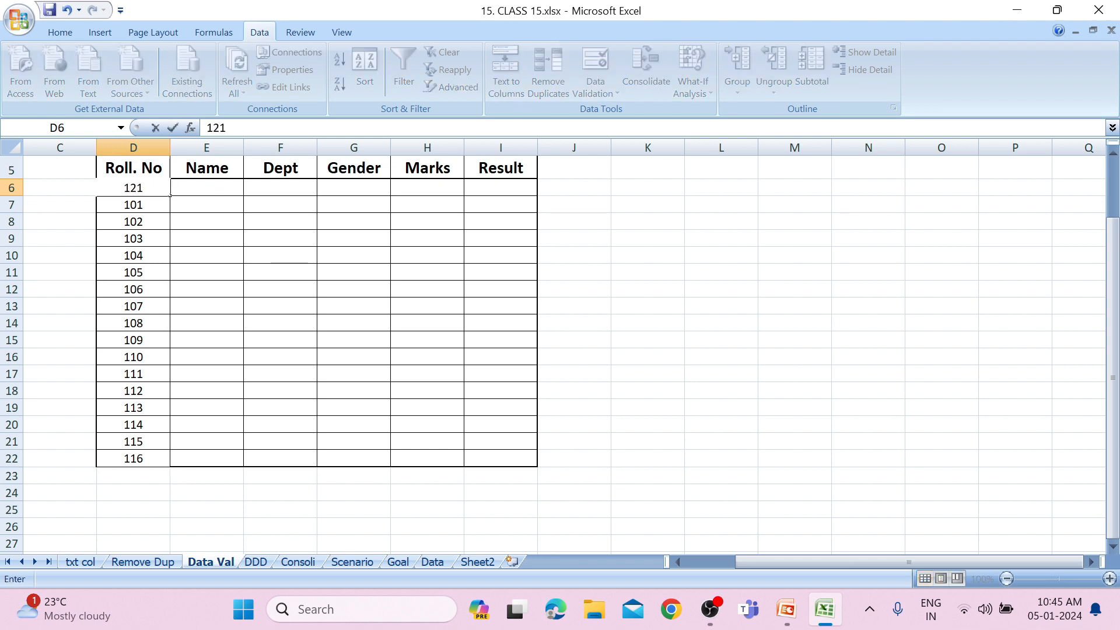
pyautogui.press('Return')
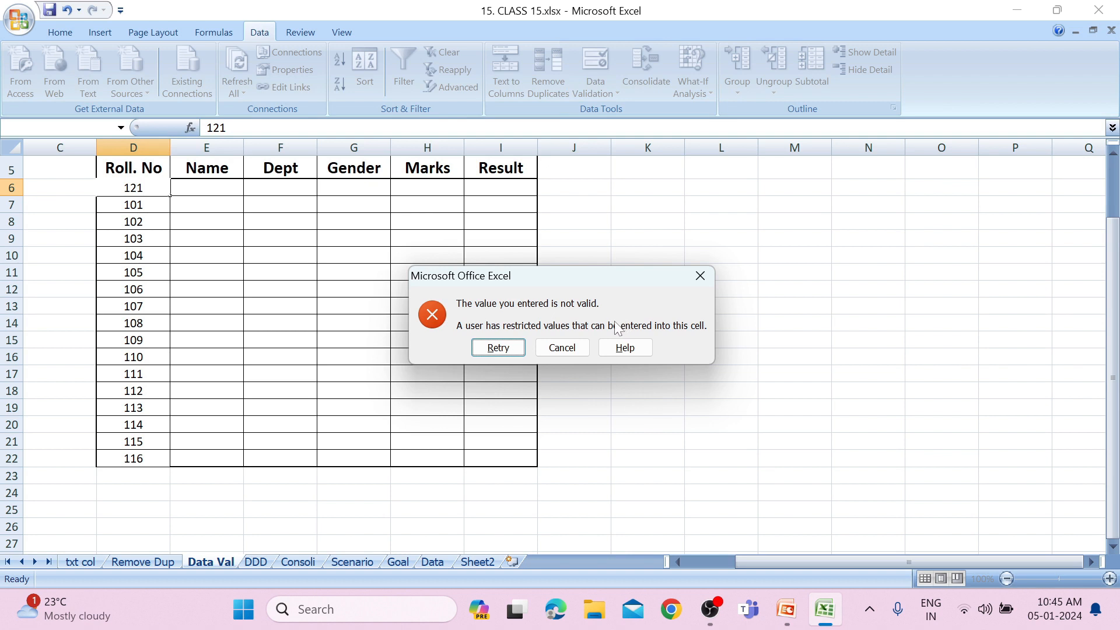
pyautogui.click(494, 350)
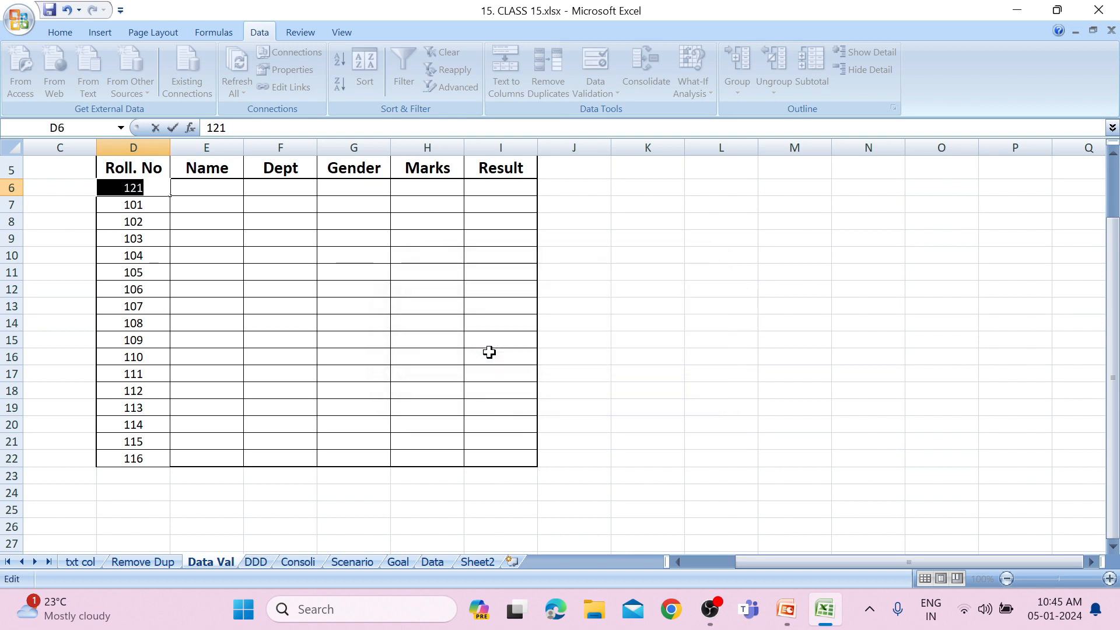
pyautogui.press('Return')
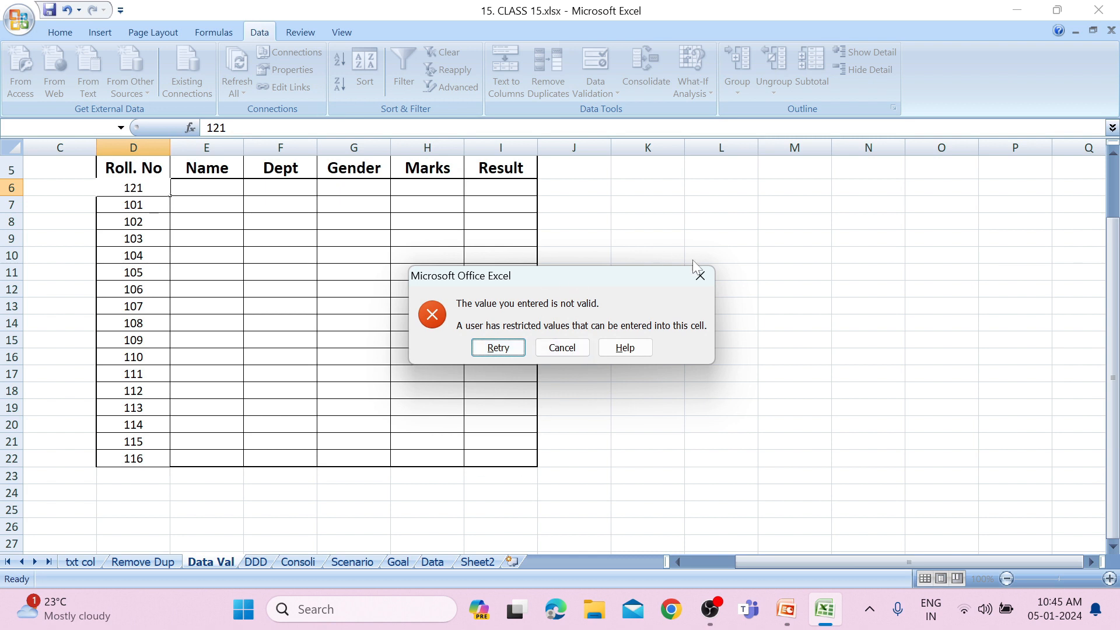
pyautogui.click(699, 274)
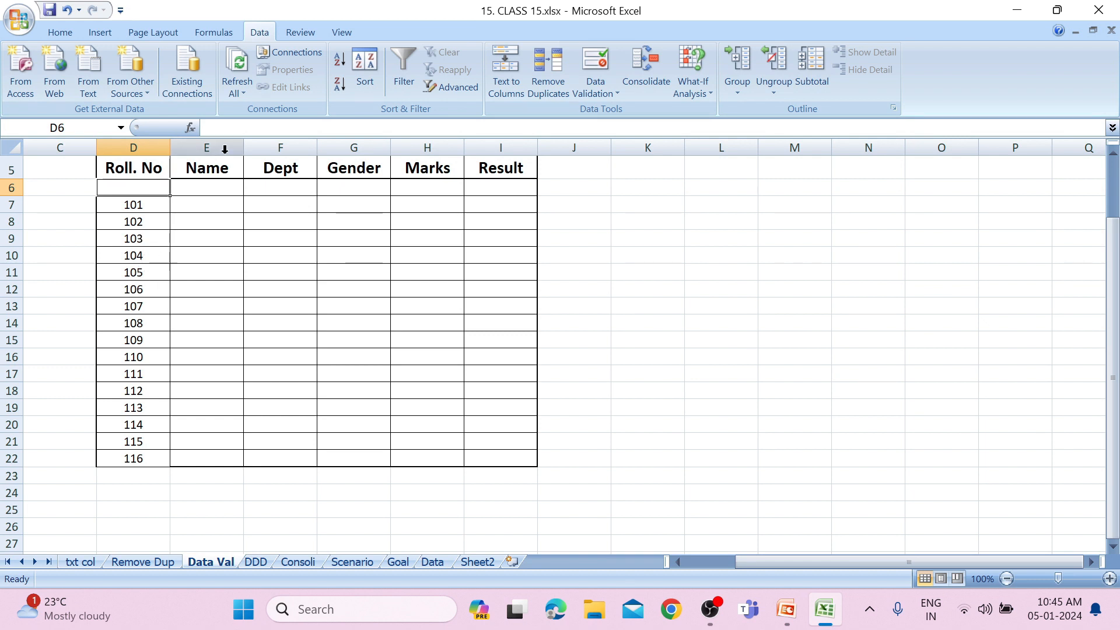
# Enter the letters A through I down the Name column in E6:E14 and select the first Dept cell, F6.
pyautogui.press('Right')
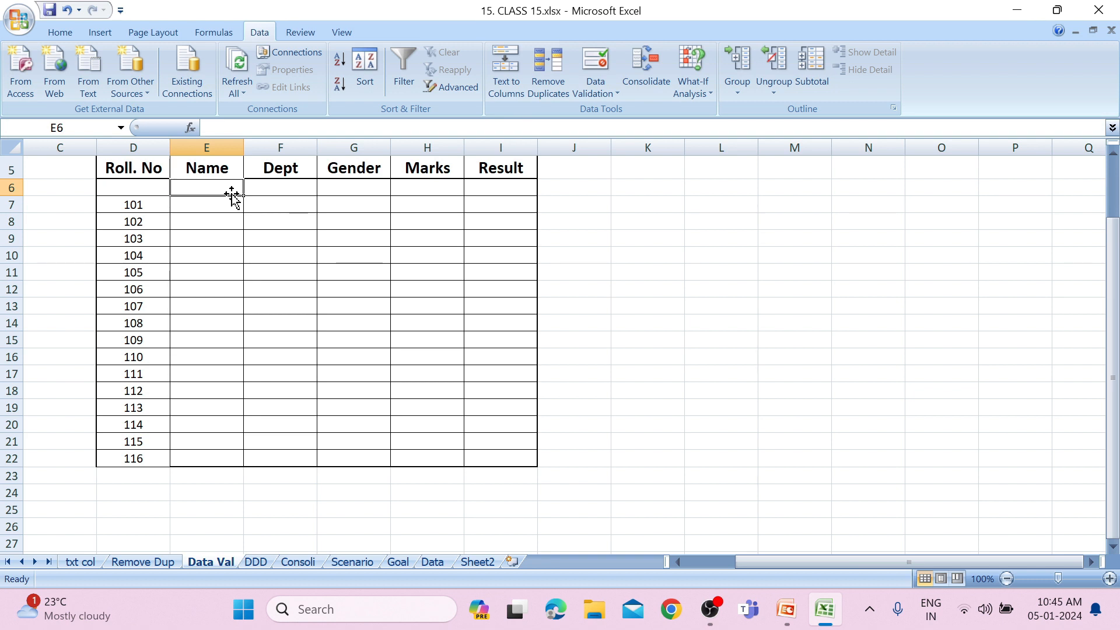
pyautogui.write('A')
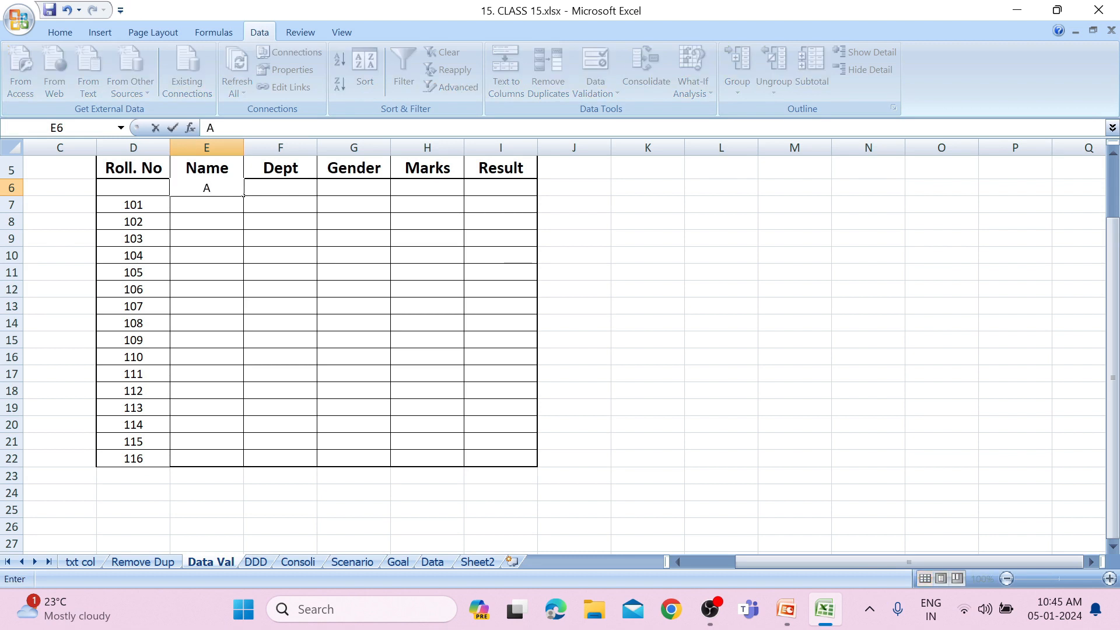
pyautogui.press('Return')
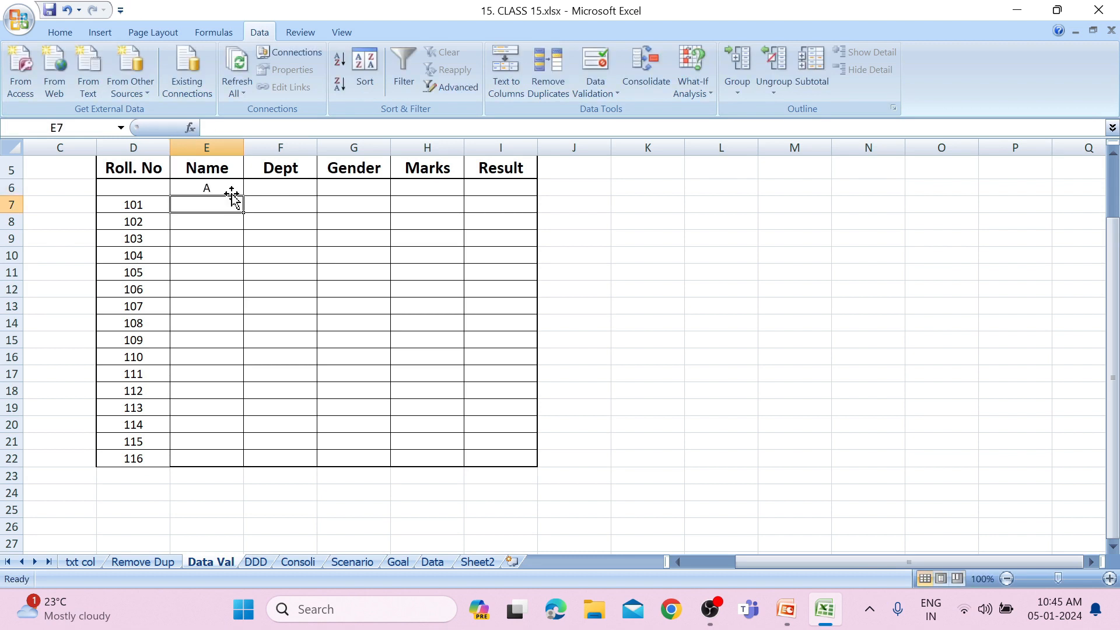
pyautogui.write('B')
pyautogui.press('Return')
pyautogui.write('C')
pyautogui.press('Return')
pyautogui.write('D')
pyautogui.press('Return')
pyautogui.write('E')
pyautogui.press('Return')
pyautogui.write('F')
pyautogui.press('Return')
pyautogui.write('G')
pyautogui.press('Return')
pyautogui.write('H')
pyautogui.press('Return')
pyautogui.write('I')
pyautogui.press('Return')
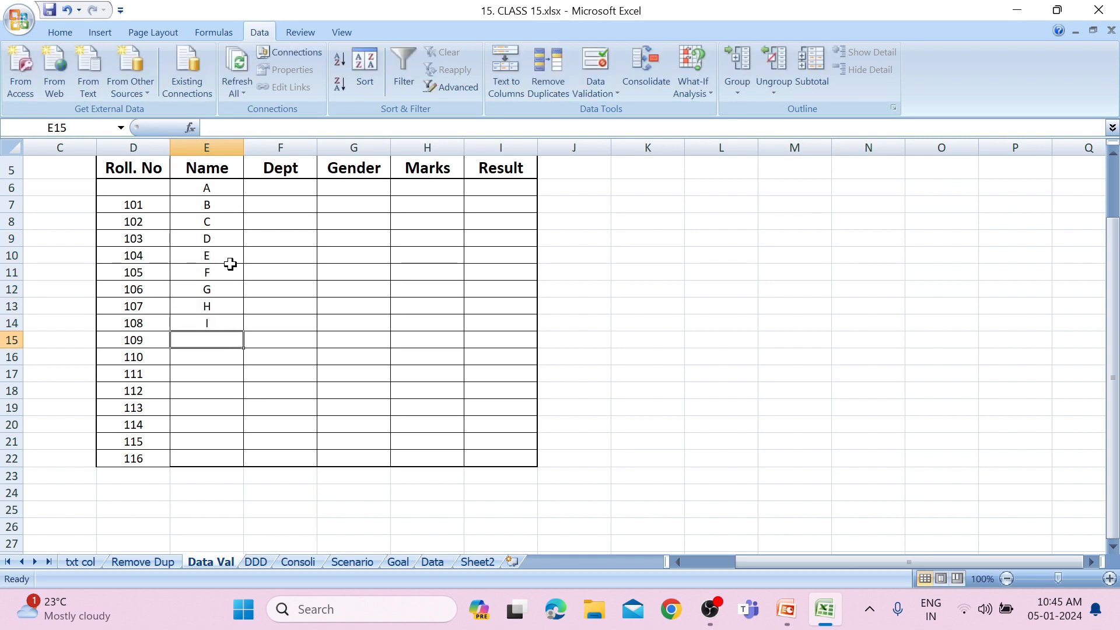
pyautogui.click(300, 200)
pyautogui.click(300, 188)
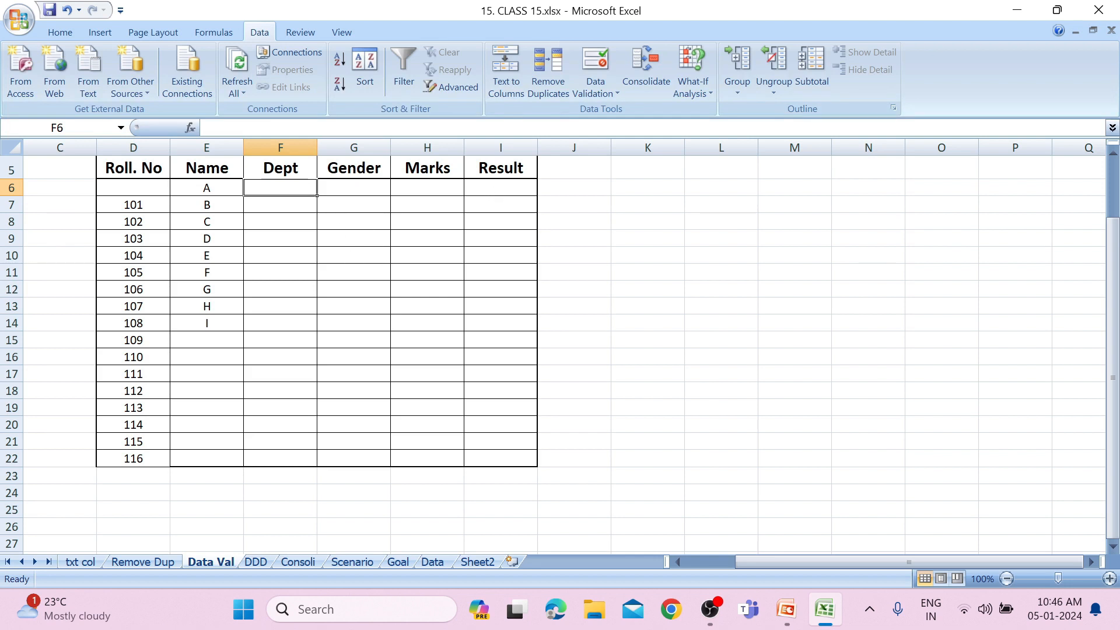
# Start a data validation rule on the first Dept cell, F6, that allows entries from a list.
pyautogui.click(590, 96)
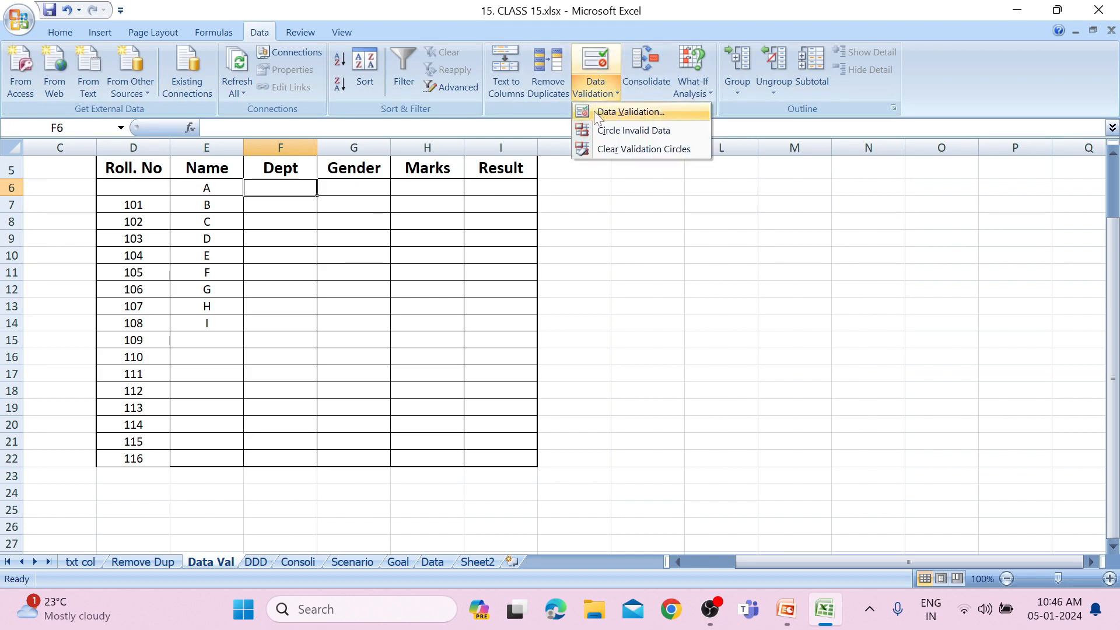
pyautogui.click(594, 111)
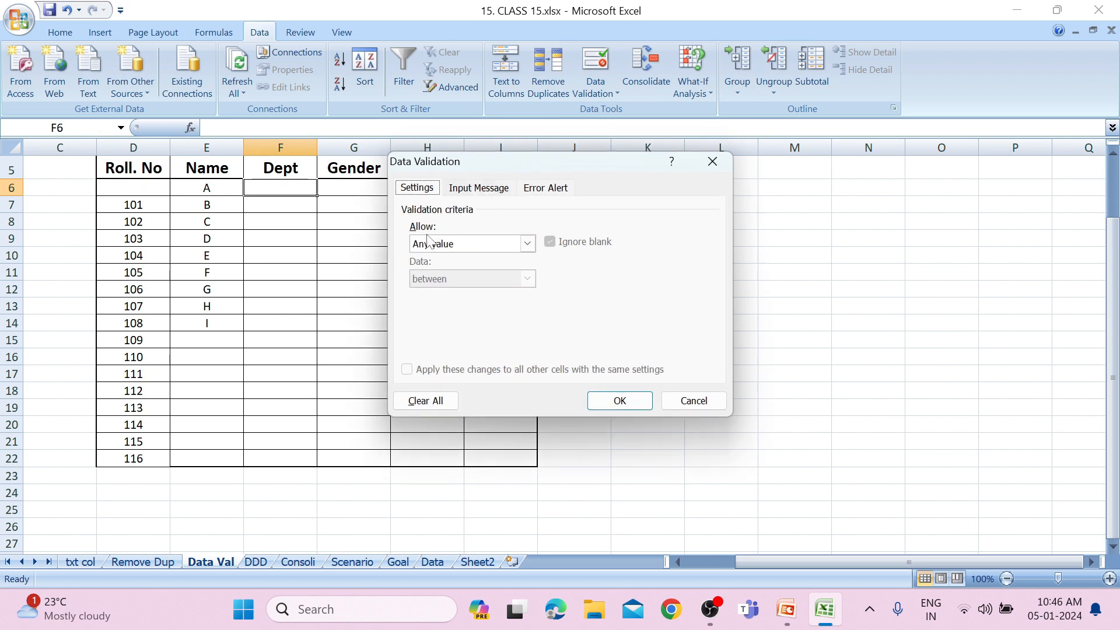
pyautogui.click(529, 245)
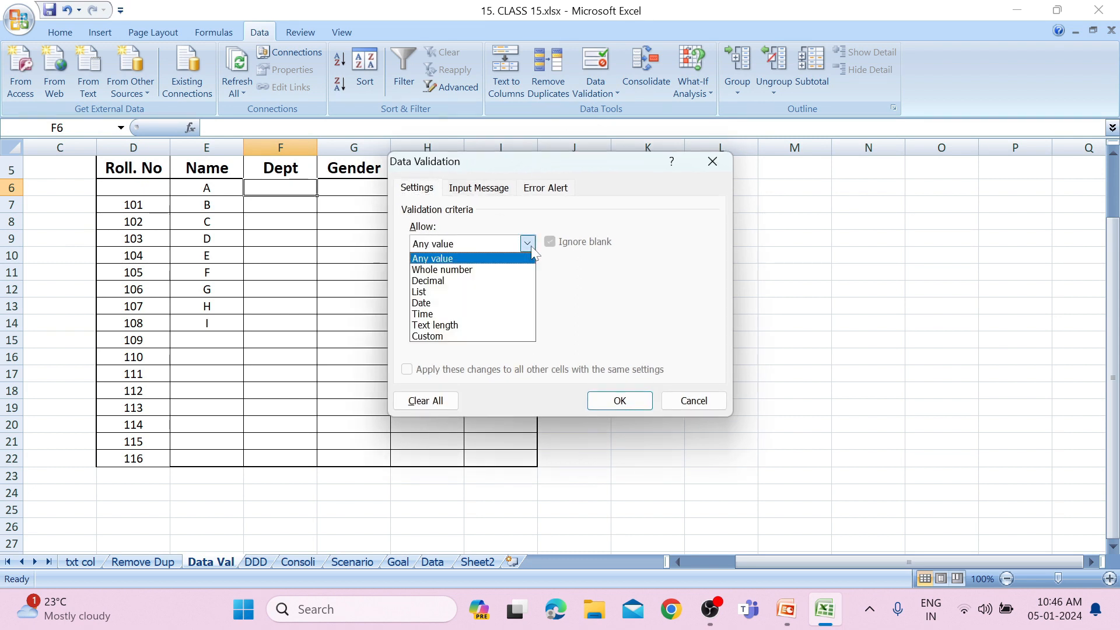
pyautogui.click(490, 293)
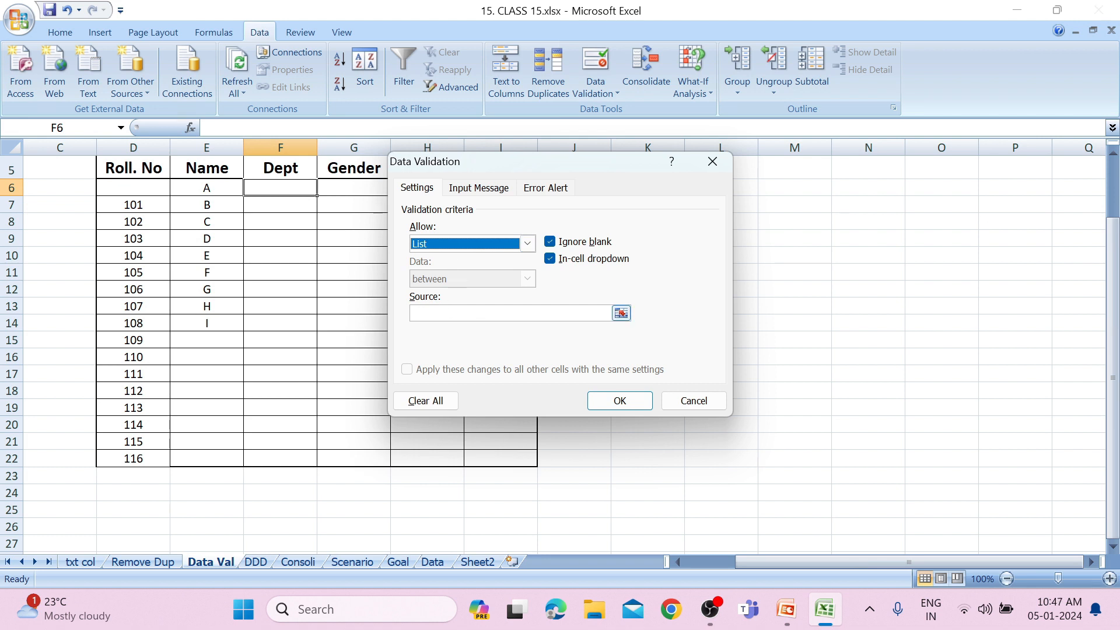
pyautogui.click(621, 314)
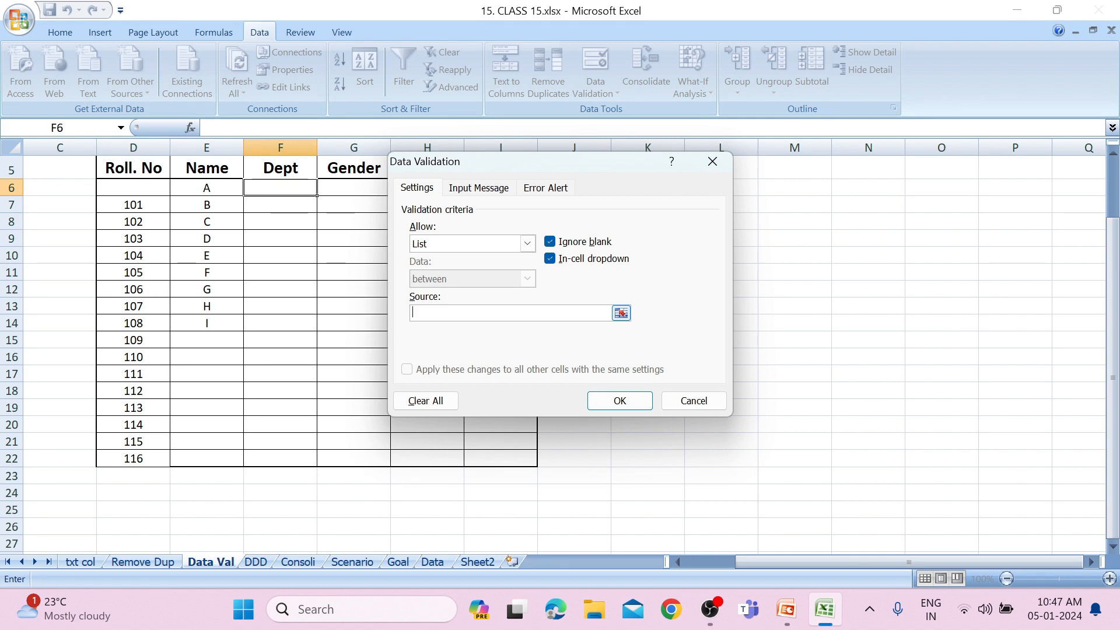
# Enter Sales, Production, Marketing as the list source and apply the validation rule.
pyautogui.write('Sales, Produc')
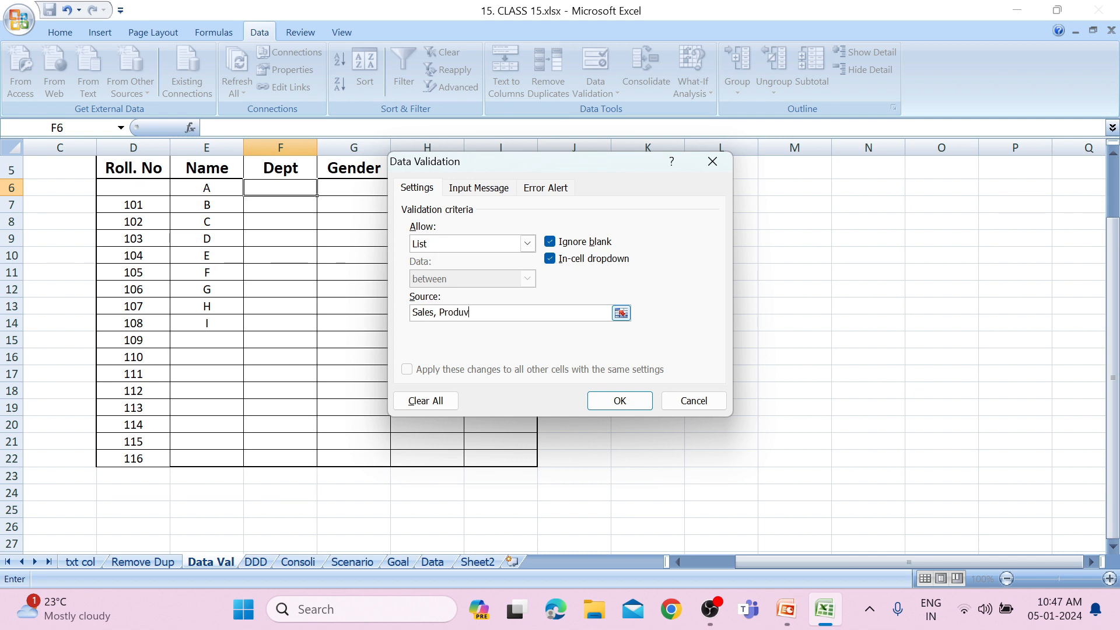
pyautogui.write('tion, Marketting')
pyautogui.press('BackSpace')
pyautogui.press('BackSpace')
pyautogui.press('BackSpace')
pyautogui.press('BackSpace')
pyautogui.write('ing')
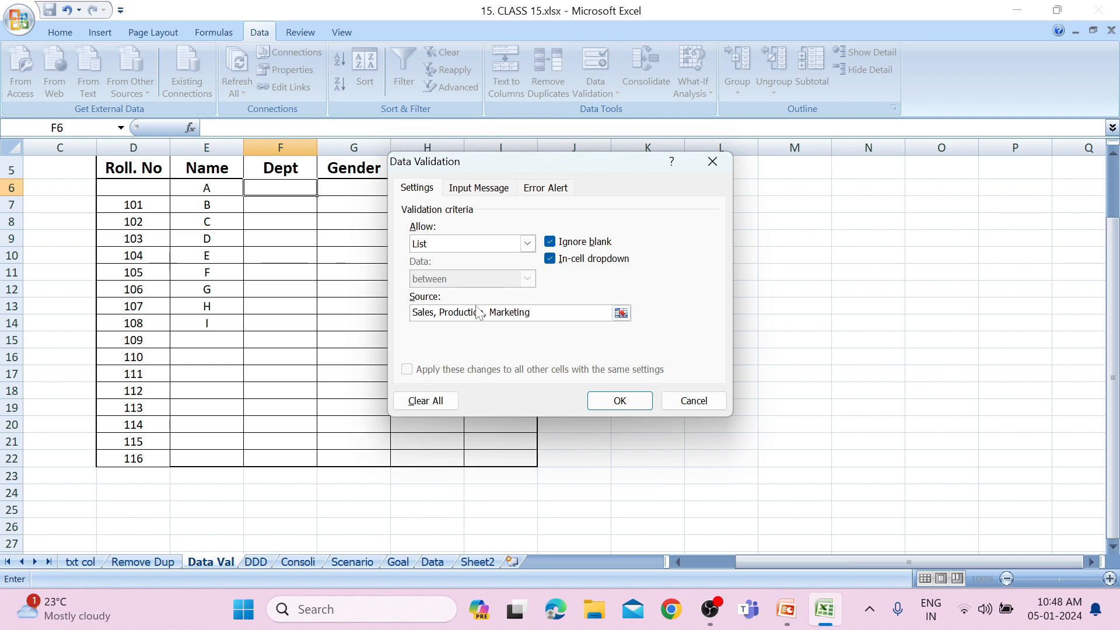
pyautogui.click(620, 402)
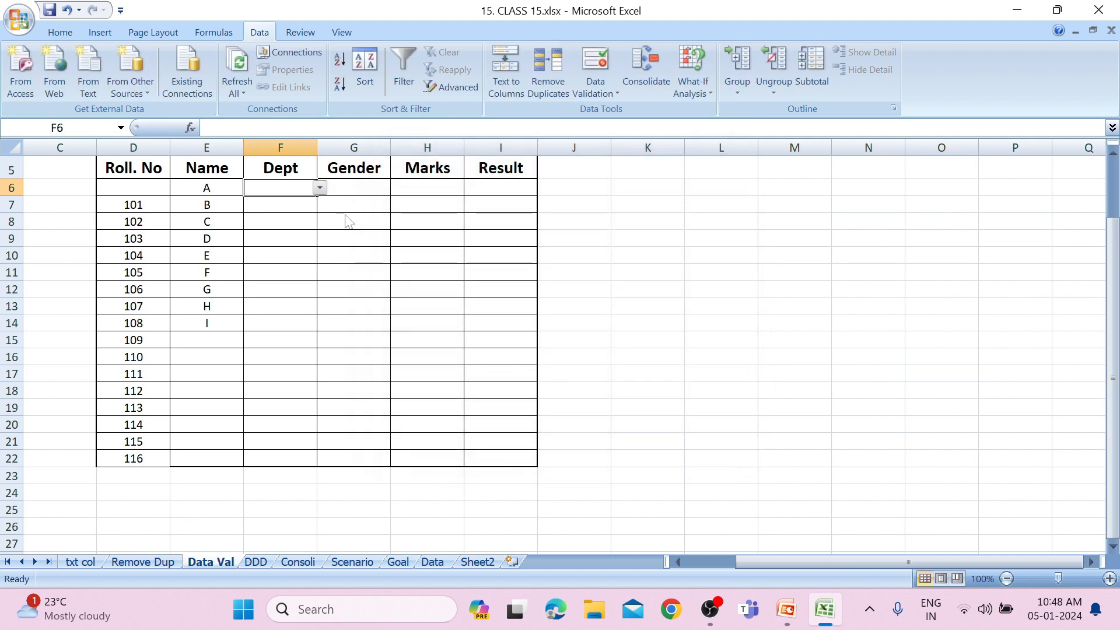
# Choose Marketing from the list in F6 and fill the cell down through F13.
pyautogui.click(320, 187)
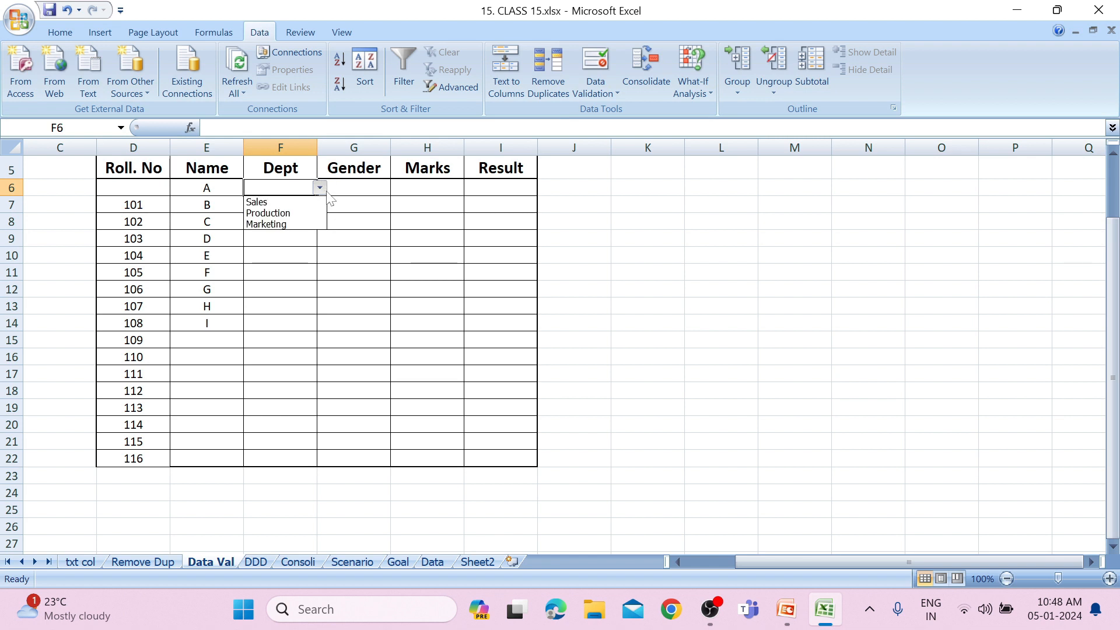
pyautogui.click(317, 226)
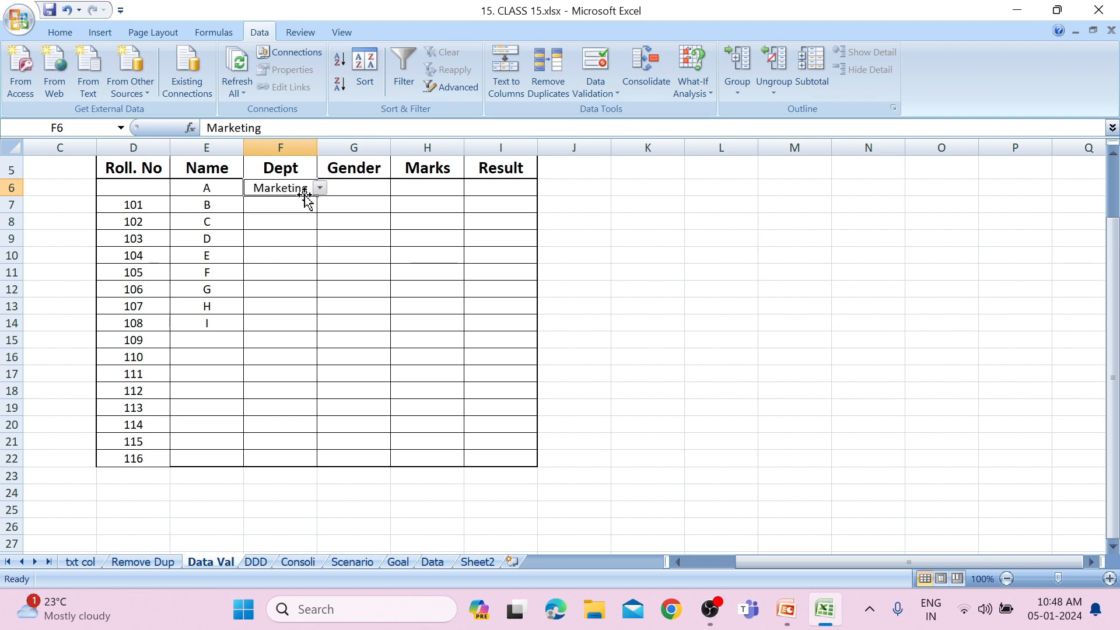
pyautogui.click(303, 203)
pyautogui.moveTo(298, 193); pyautogui.dragTo(299, 299)
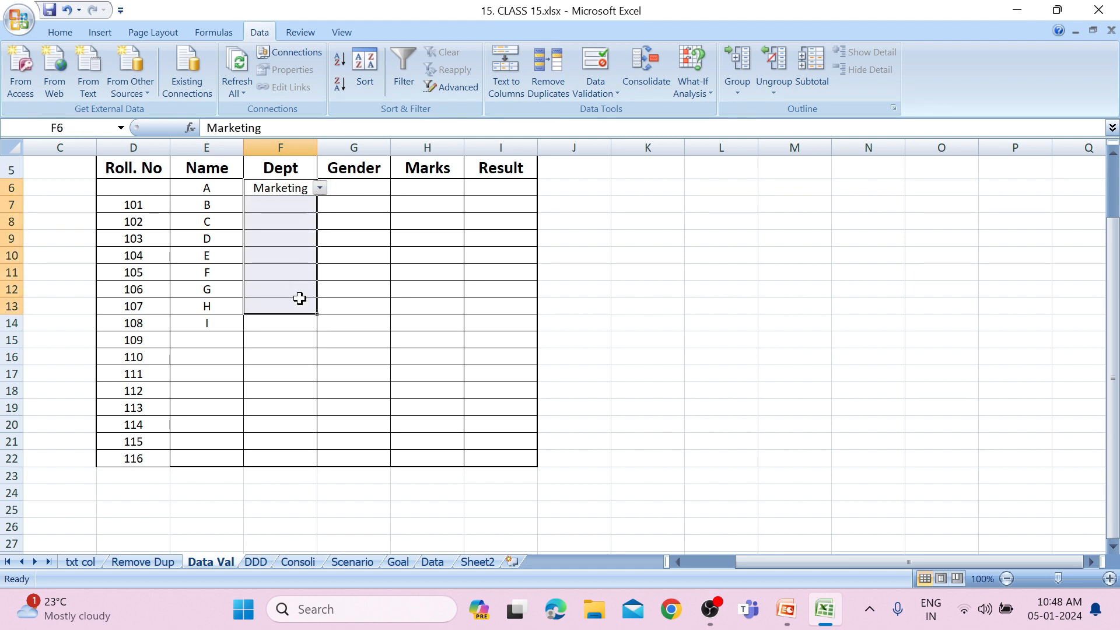
pyautogui.hotkey('ctrl', 'd')
# Clear the Dept entries in F7:F13, and choose Sales in F9 and Production in F8 from their lists.
pyautogui.moveTo(292, 205); pyautogui.dragTo(286, 306)
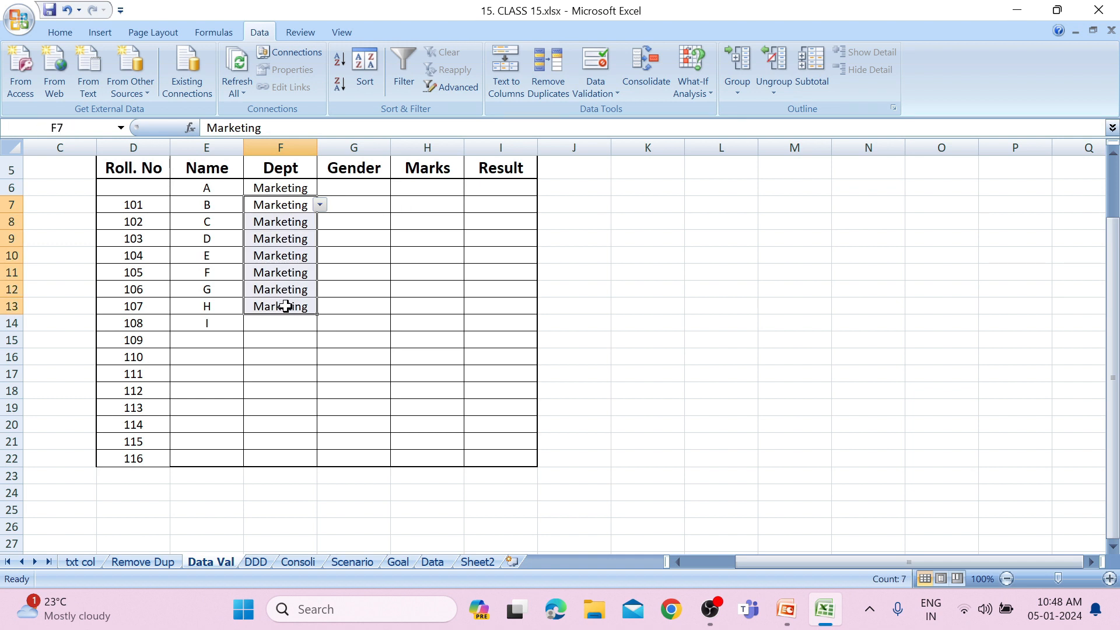
pyautogui.press('Delete')
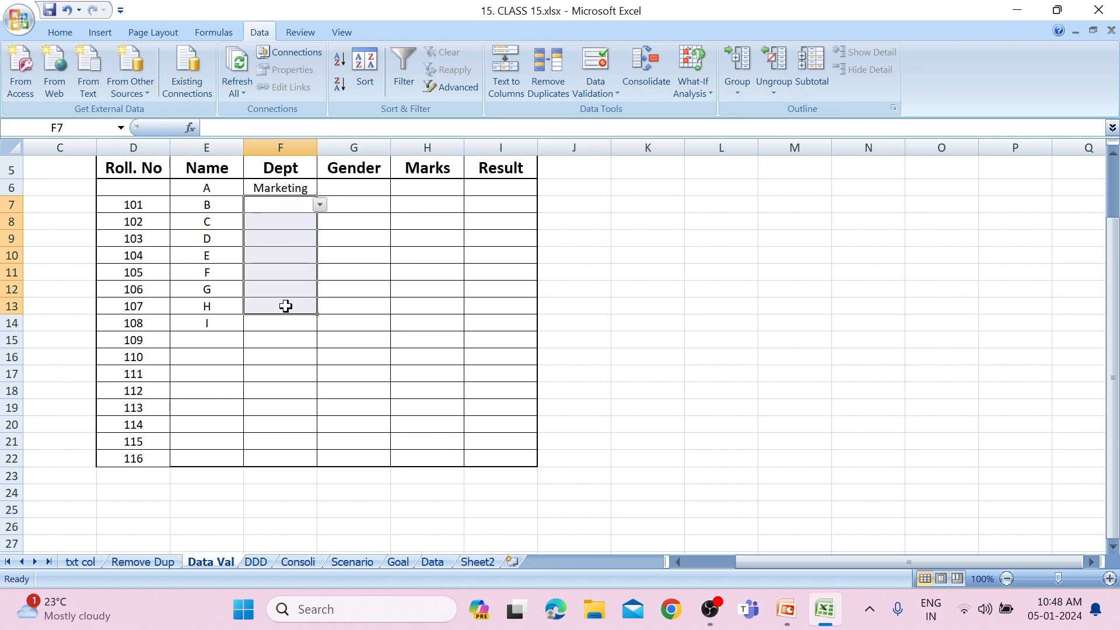
pyautogui.click(293, 232)
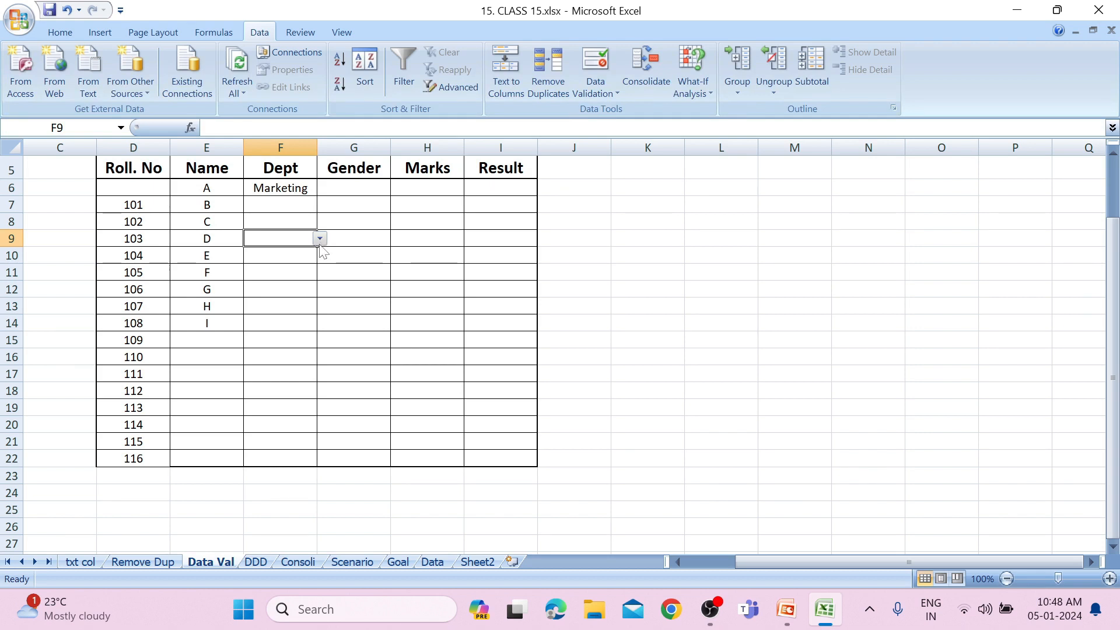
pyautogui.click(320, 240)
pyautogui.click(317, 250)
pyautogui.click(304, 218)
pyautogui.click(320, 222)
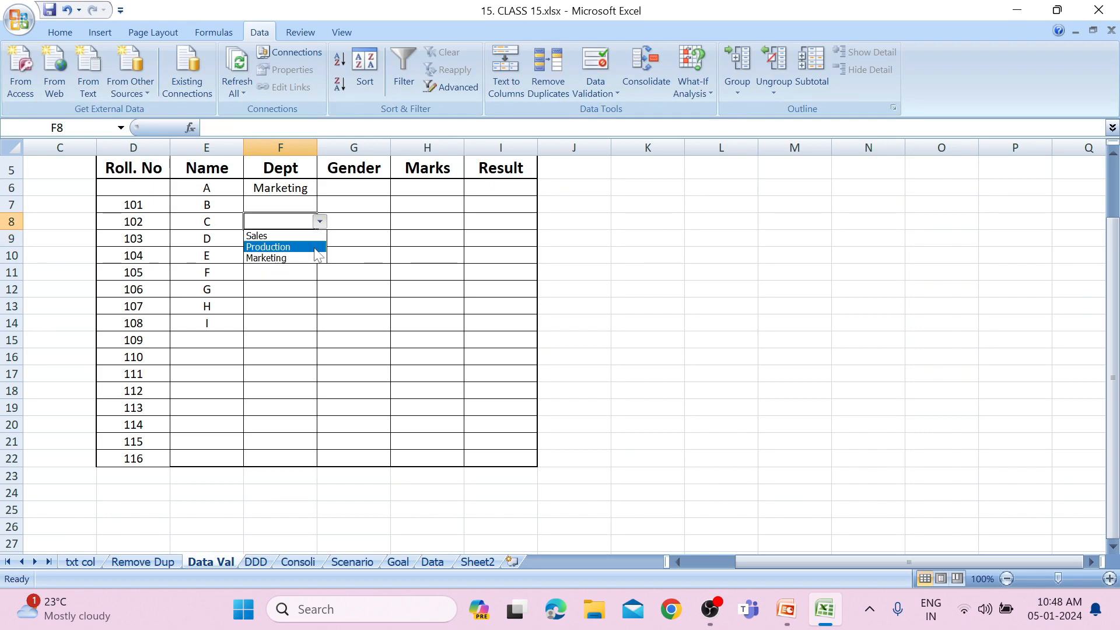
pyautogui.click(318, 247)
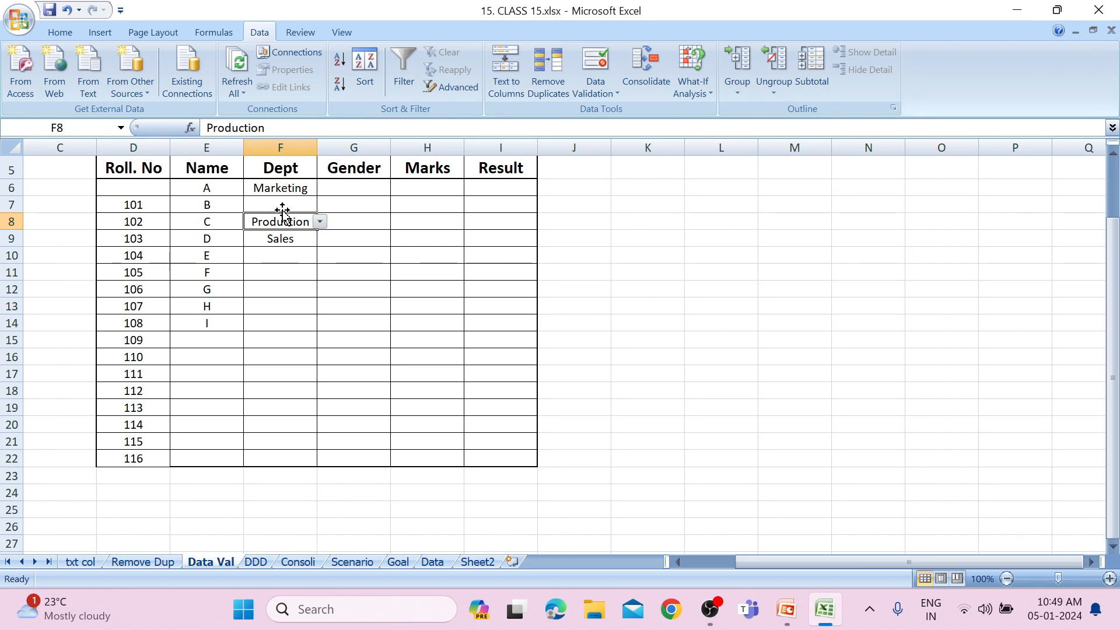
# Apply a list validation rule to the Gender cells G6:G22 with the source Male, Female, Others.
pyautogui.click(346, 187)
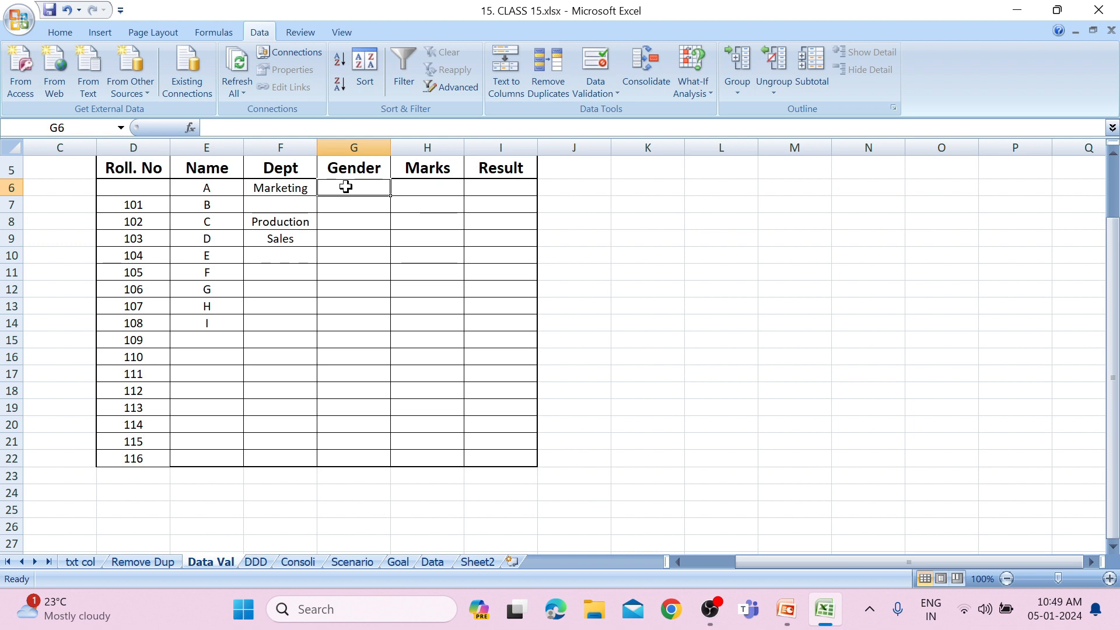
pyautogui.click(292, 189)
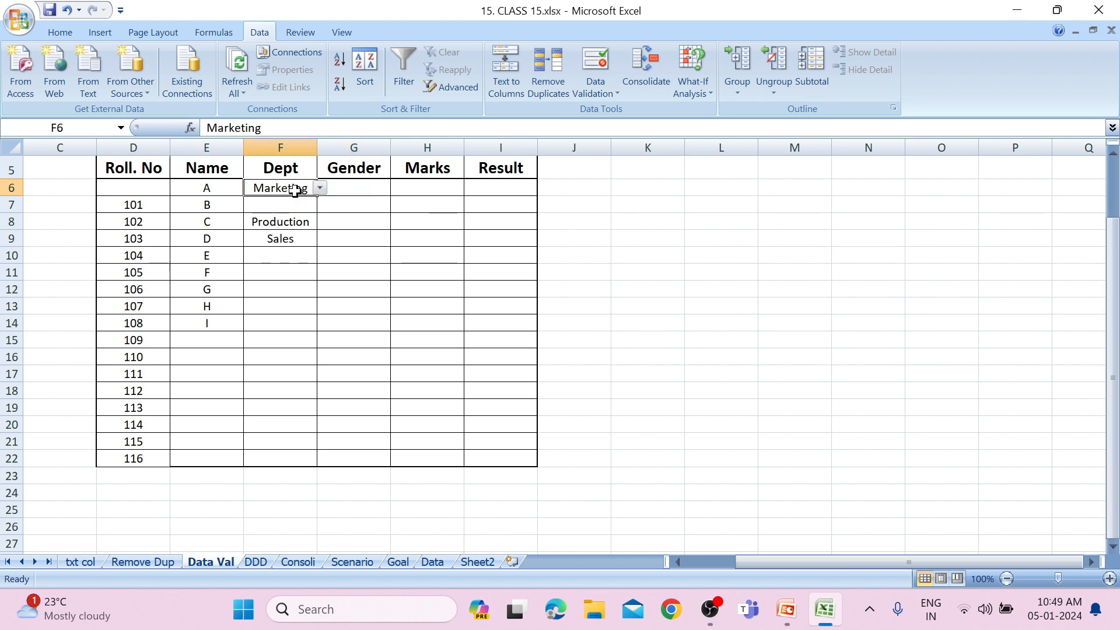
pyautogui.click(381, 187)
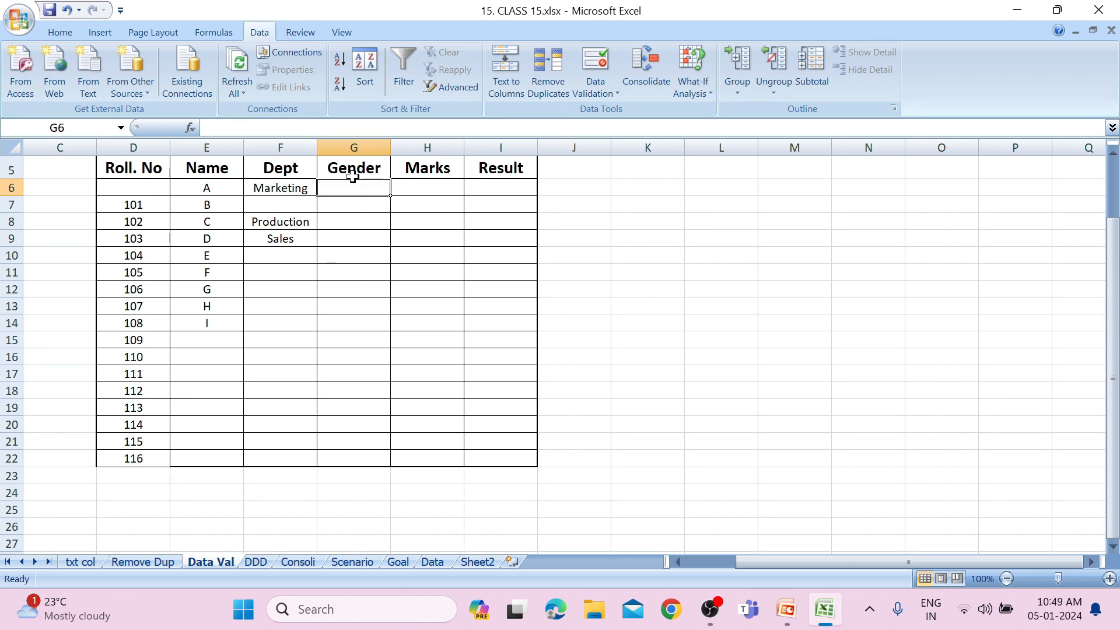
pyautogui.moveTo(350, 184); pyautogui.dragTo(355, 454)
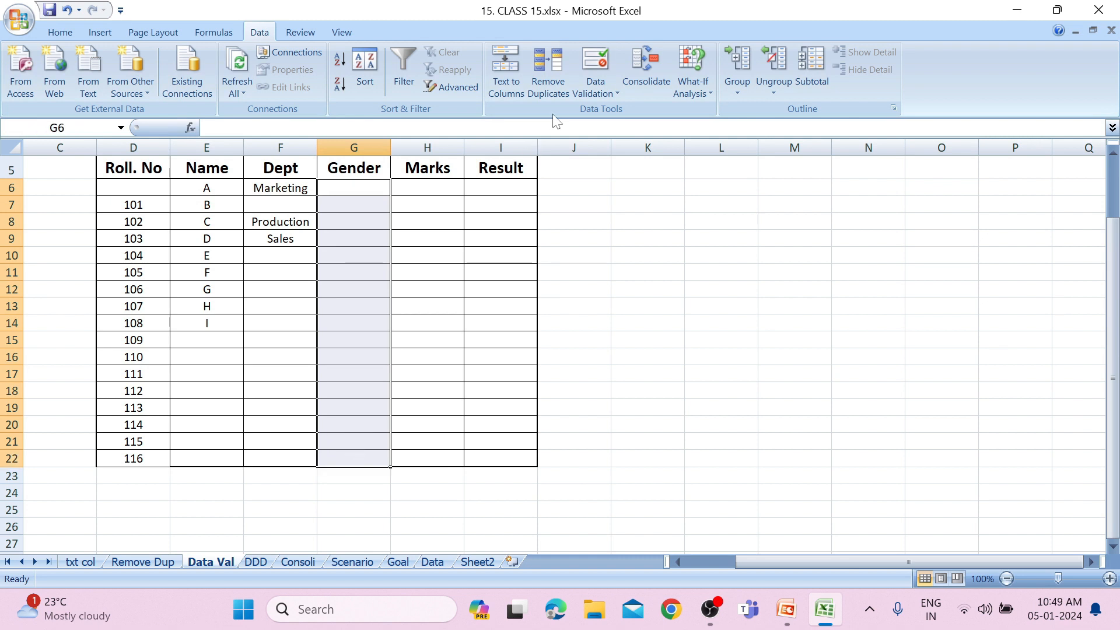
pyautogui.click(593, 88)
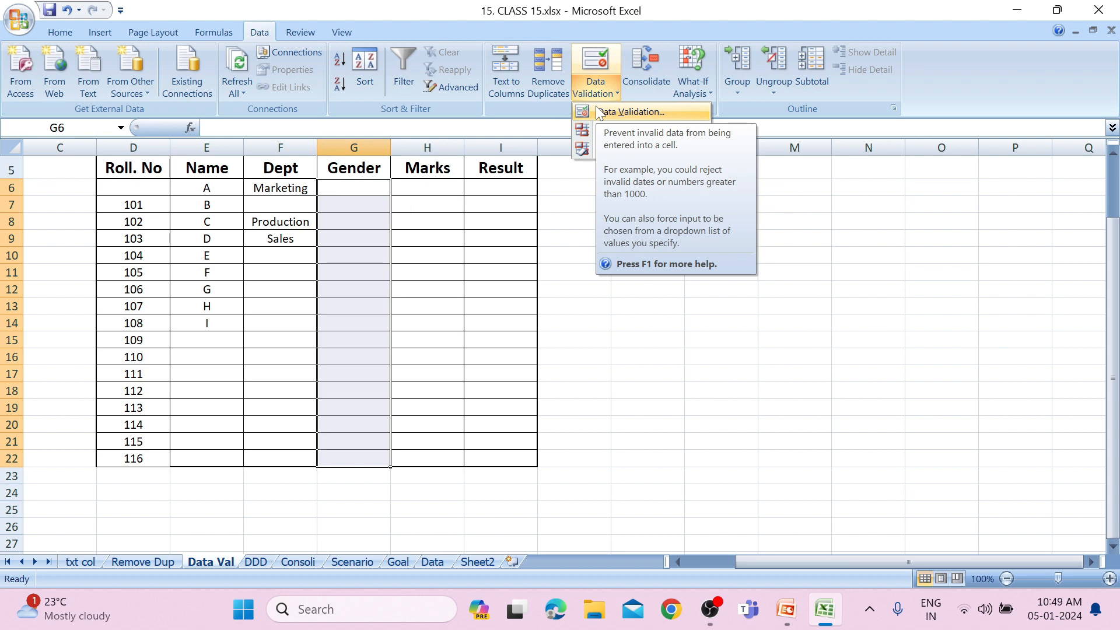
pyautogui.click(598, 112)
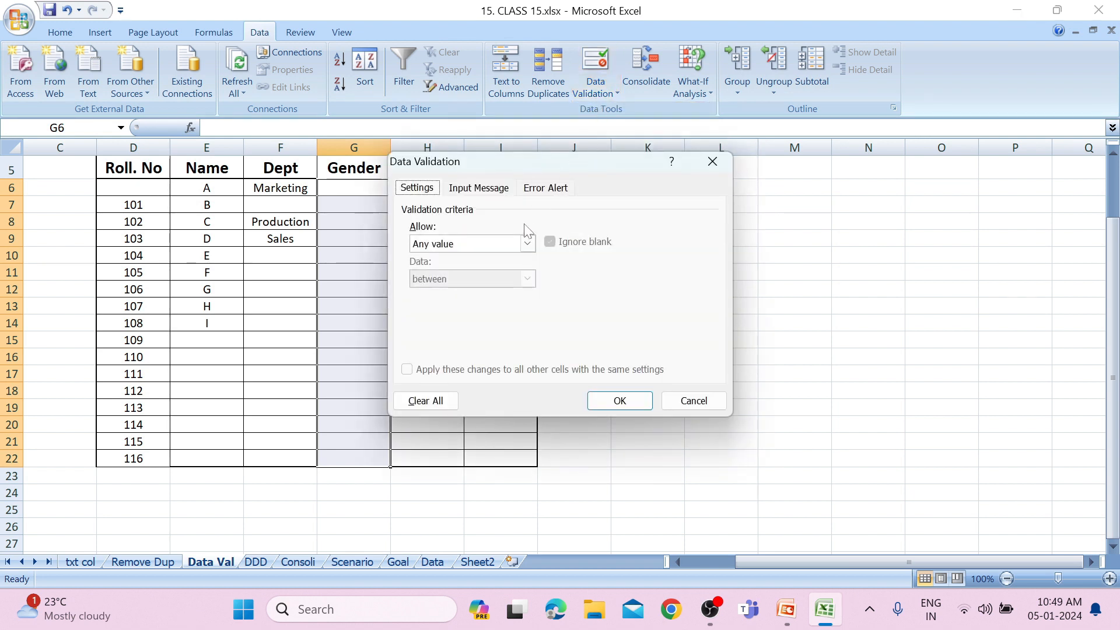
pyautogui.click(528, 243)
pyautogui.click(487, 296)
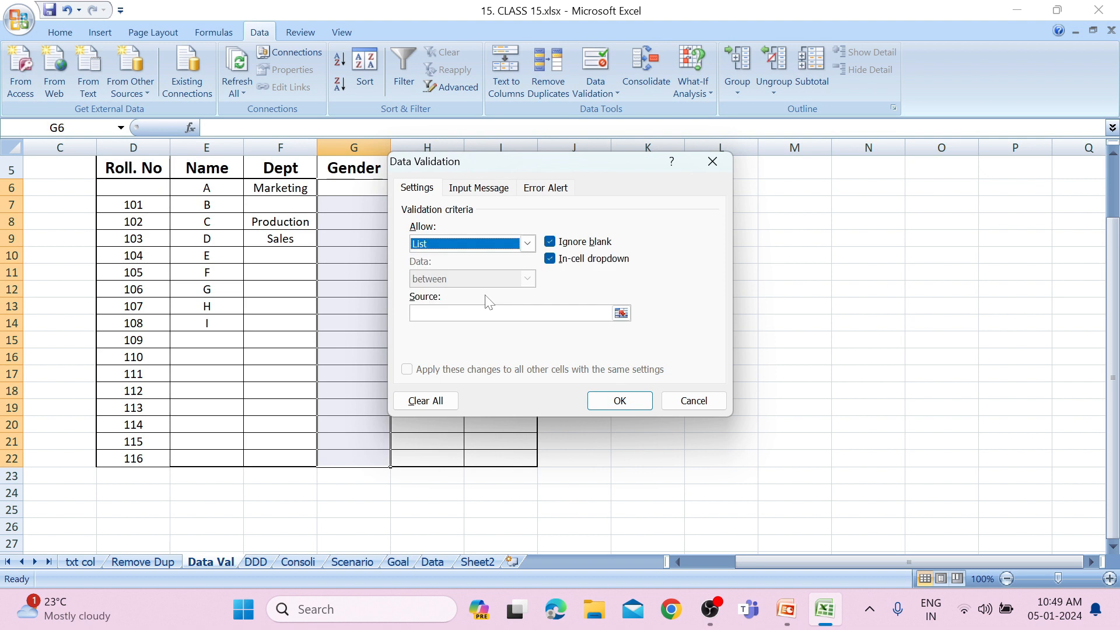
pyautogui.click(508, 313)
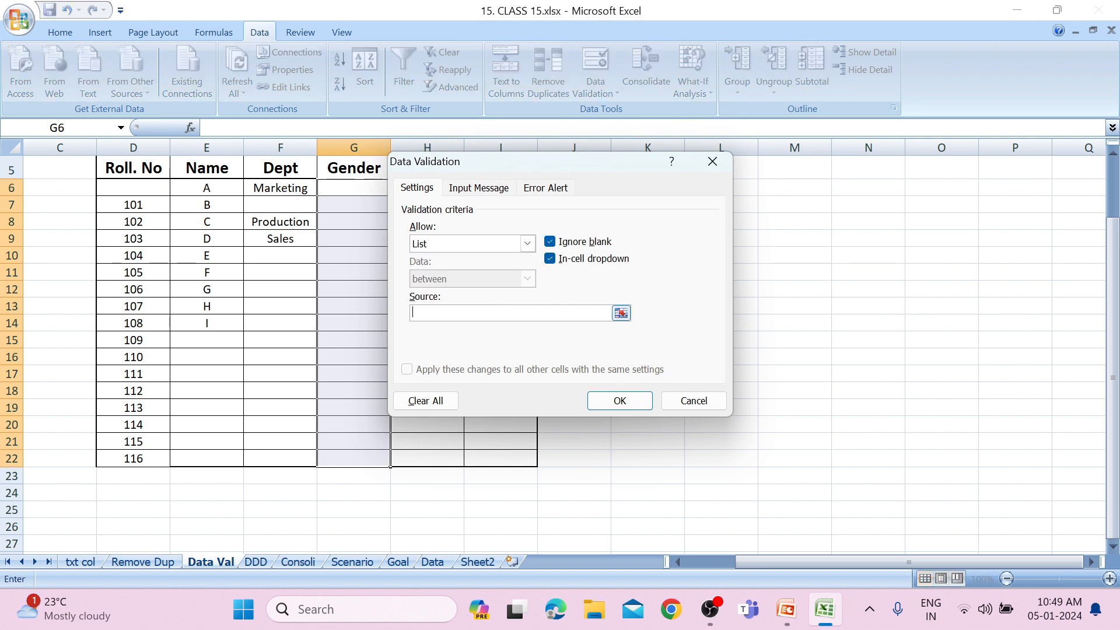
pyautogui.write('Male, Female, Others')
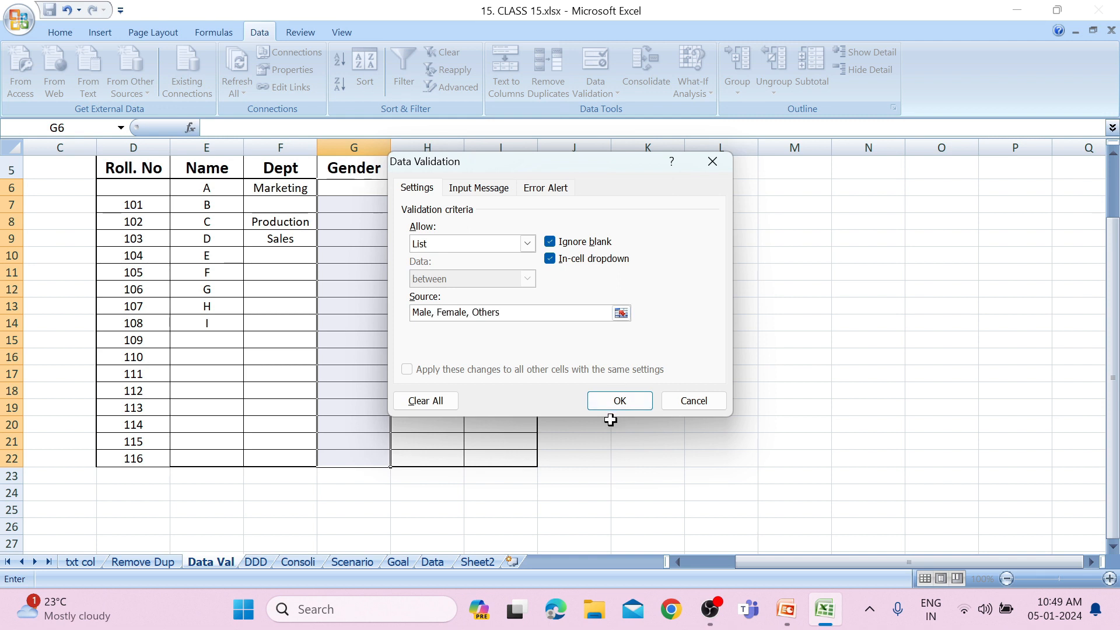
pyautogui.click(614, 407)
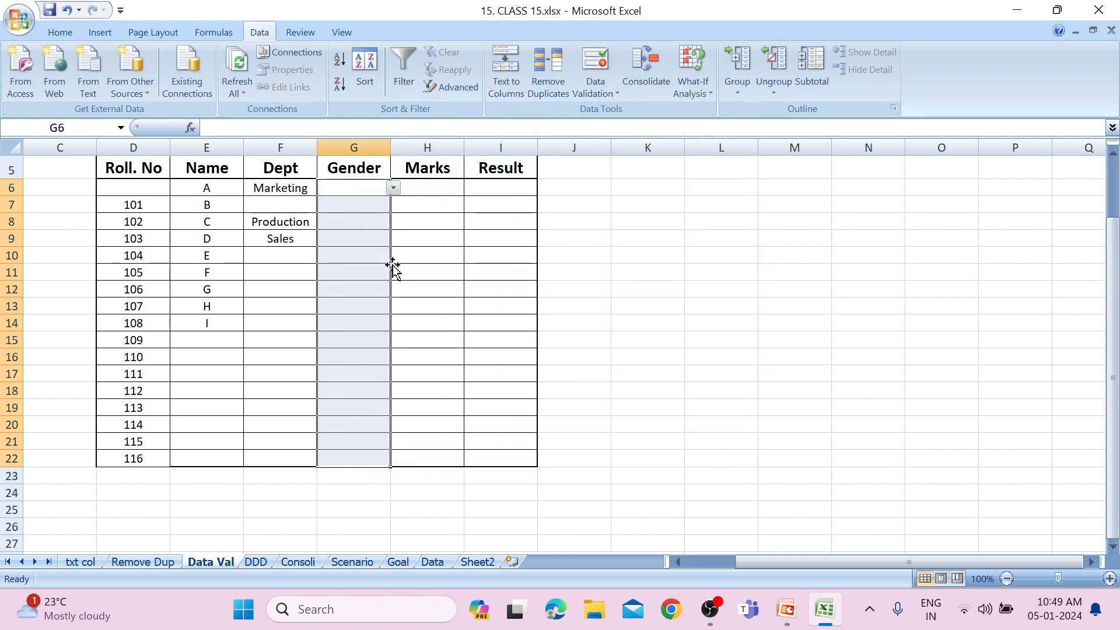
# Choose Male in G6 and G7 and Female in G9 from the Gender lists.
pyautogui.click(394, 187)
pyautogui.click(384, 202)
pyautogui.click(386, 206)
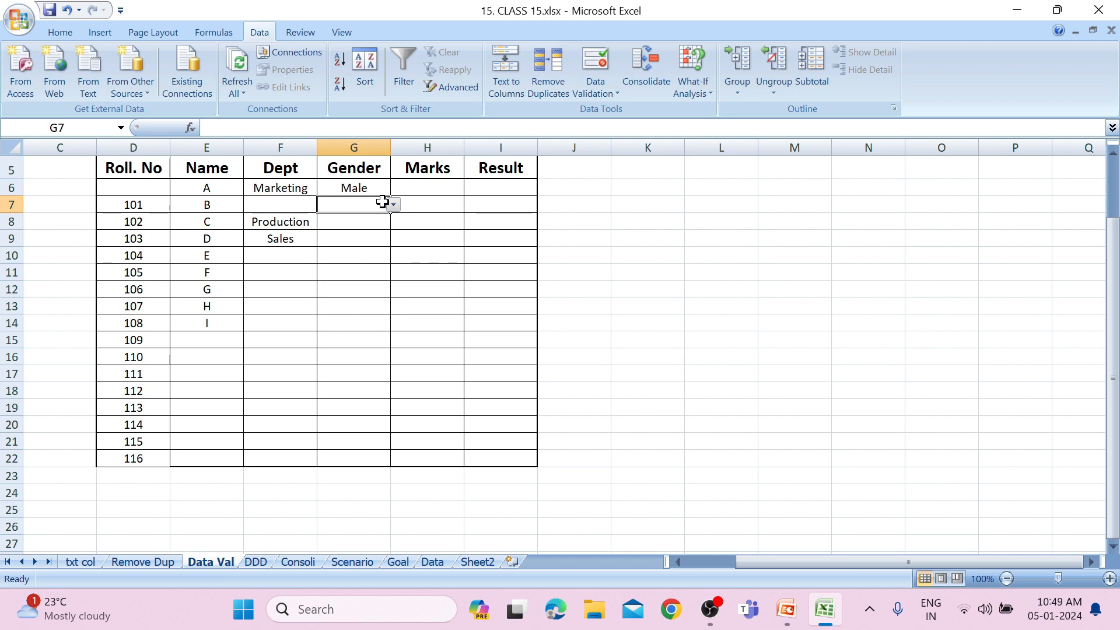
pyautogui.click(393, 204)
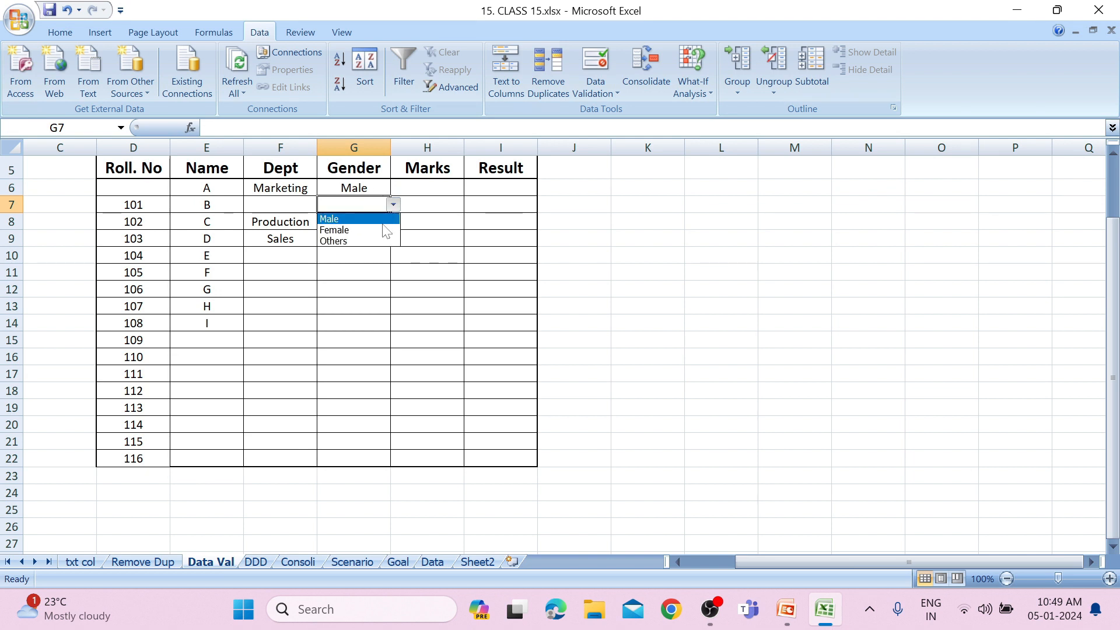
pyautogui.click(385, 222)
pyautogui.click(387, 233)
pyautogui.click(395, 242)
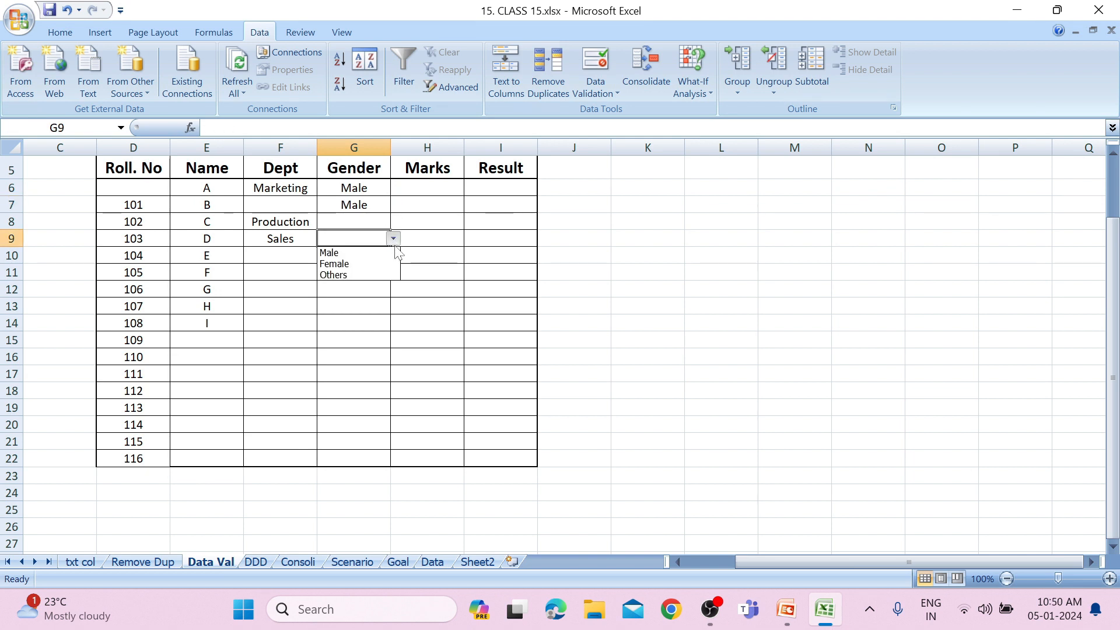
pyautogui.click(388, 260)
pyautogui.click(388, 257)
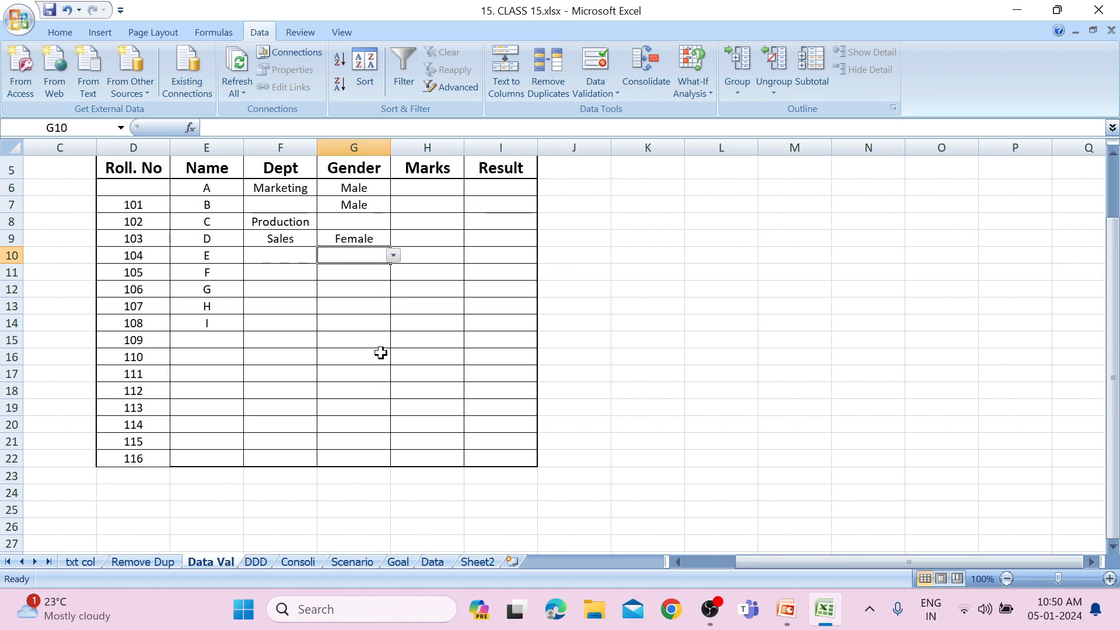
# Apply a validation rule to the Marks cells H6:H22 allowing only whole numbers less than 100.
pyautogui.click(426, 186)
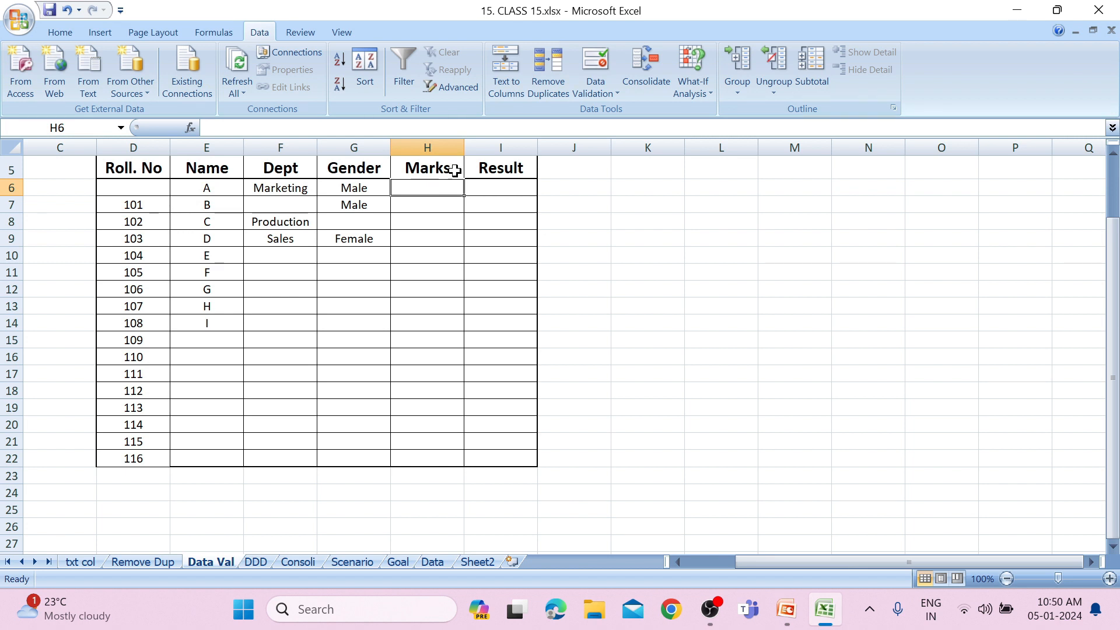
pyautogui.click(585, 92)
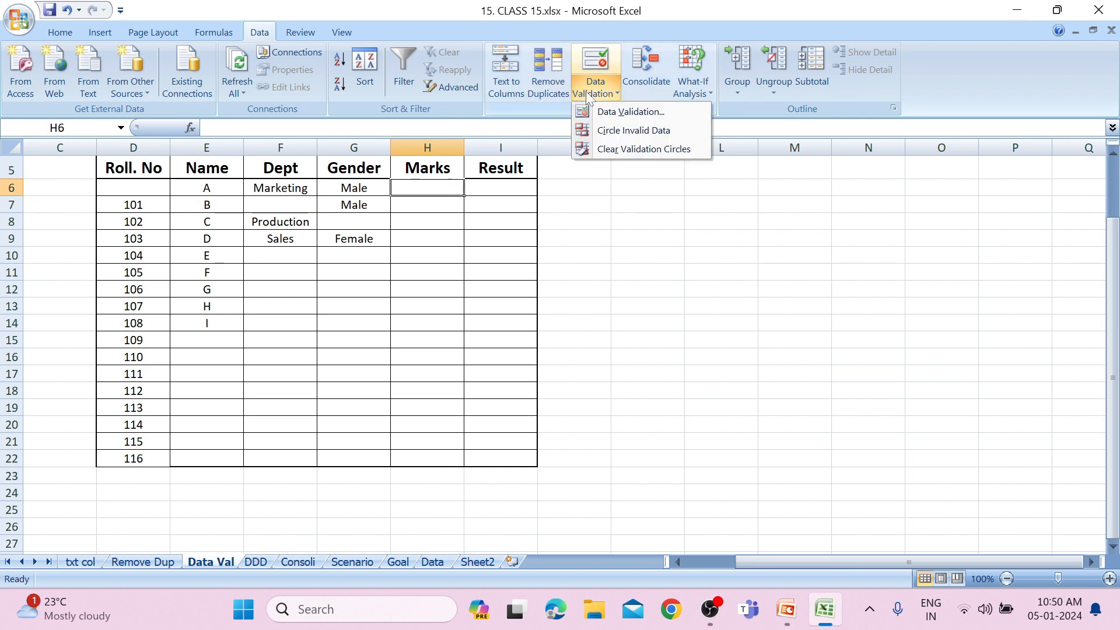
pyautogui.click(595, 111)
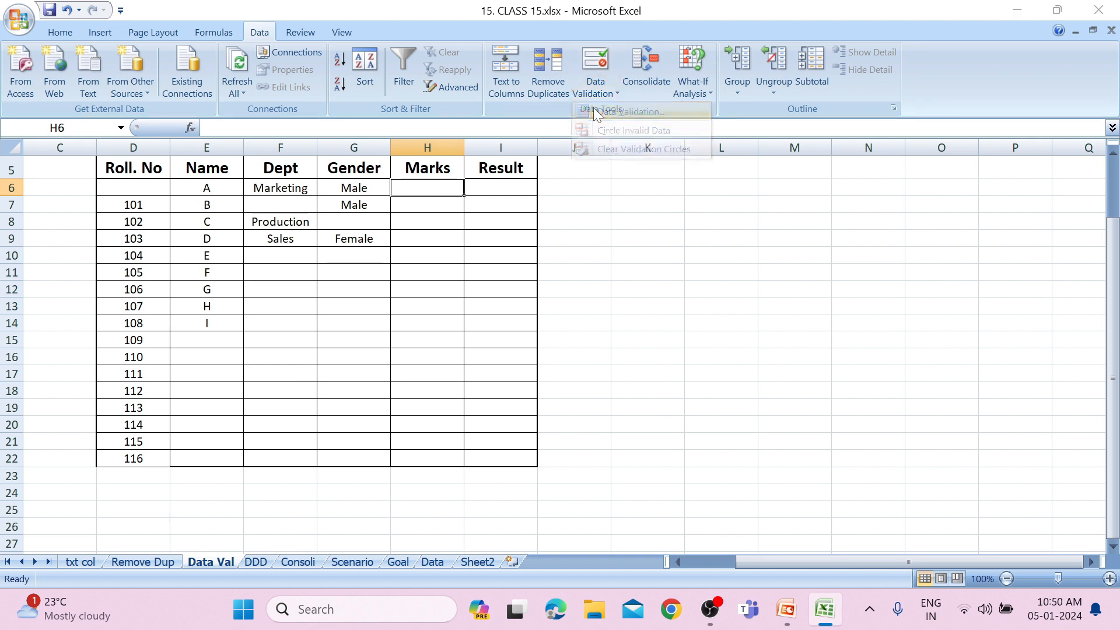
pyautogui.click(533, 248)
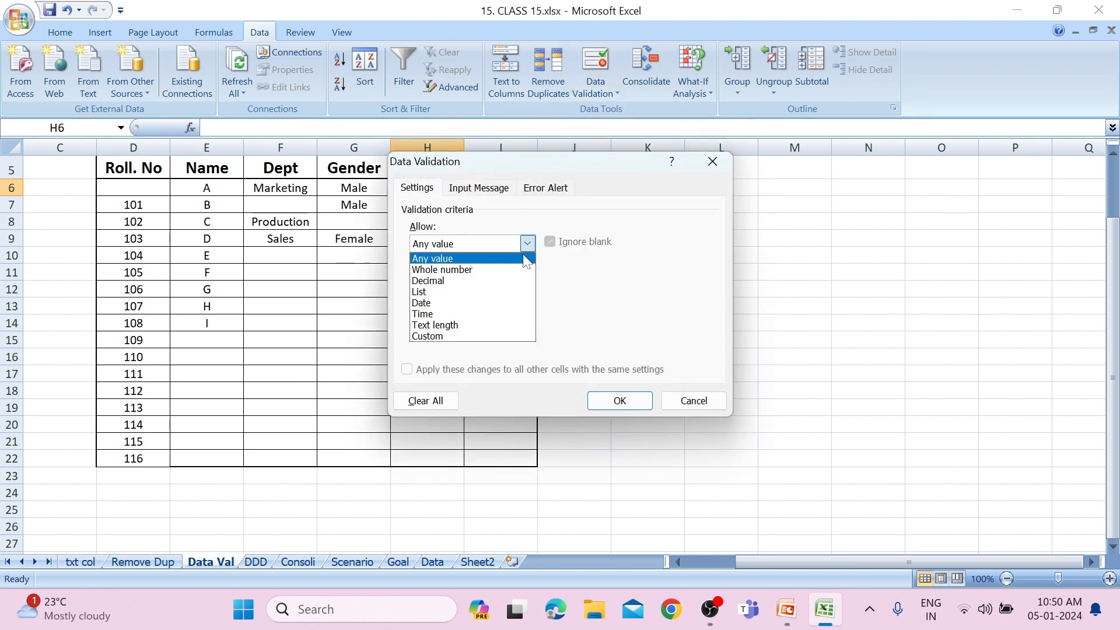
pyautogui.click(521, 272)
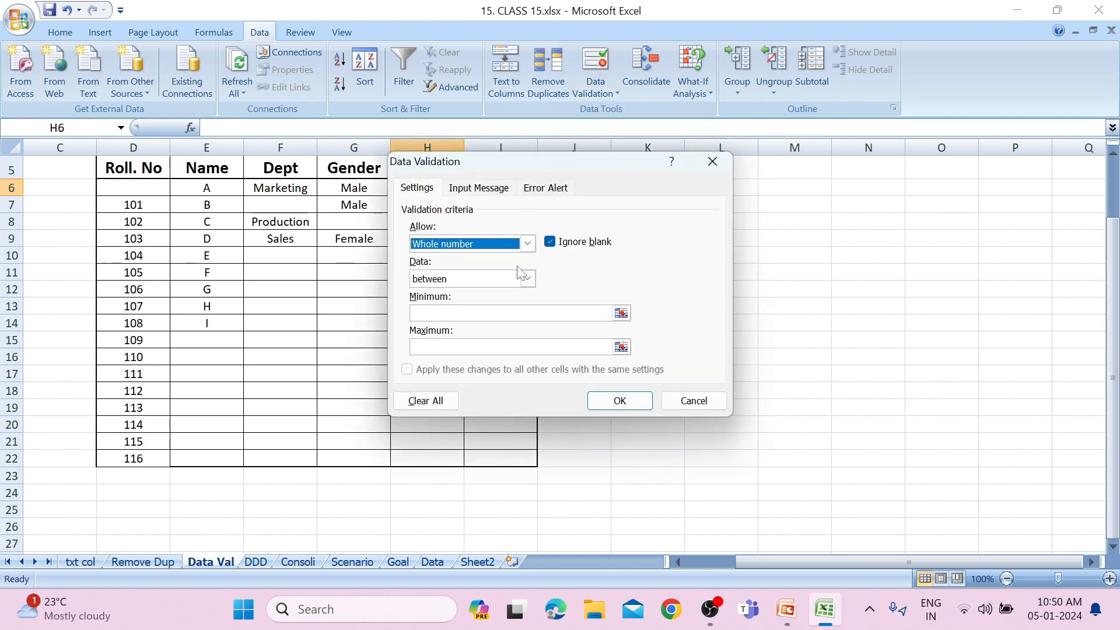
pyautogui.click(528, 280)
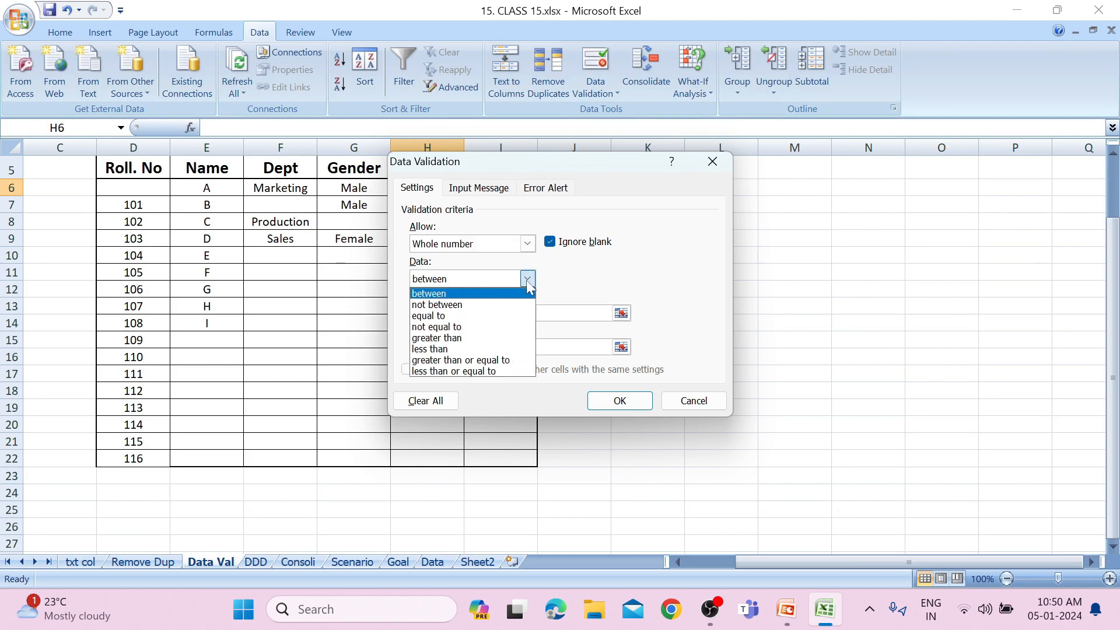
pyautogui.click(498, 350)
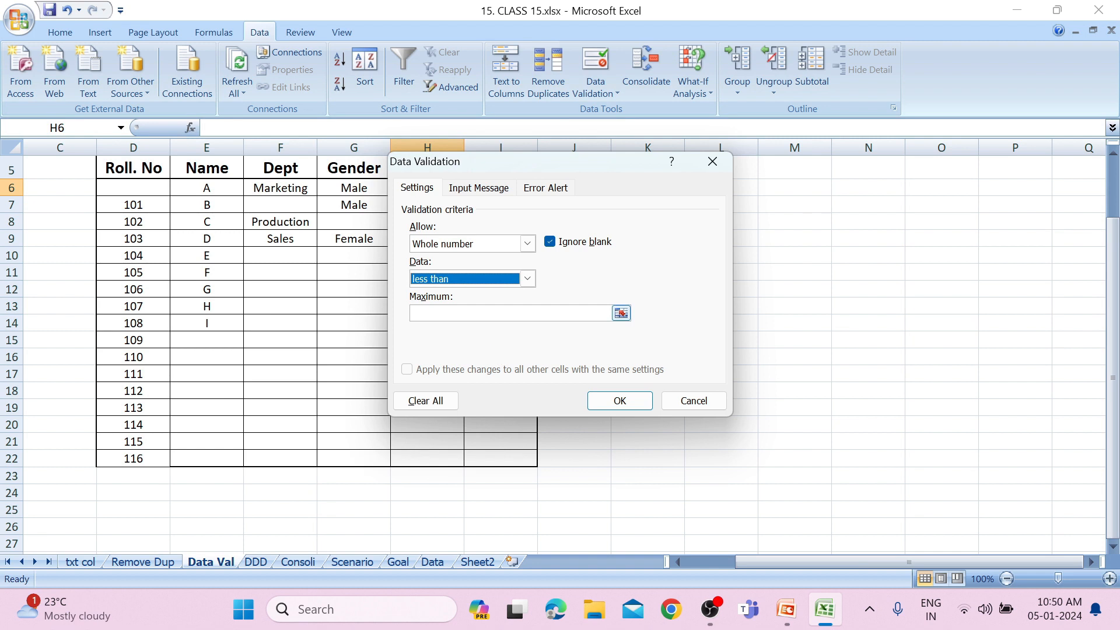
pyautogui.click(604, 313)
pyautogui.write('100')
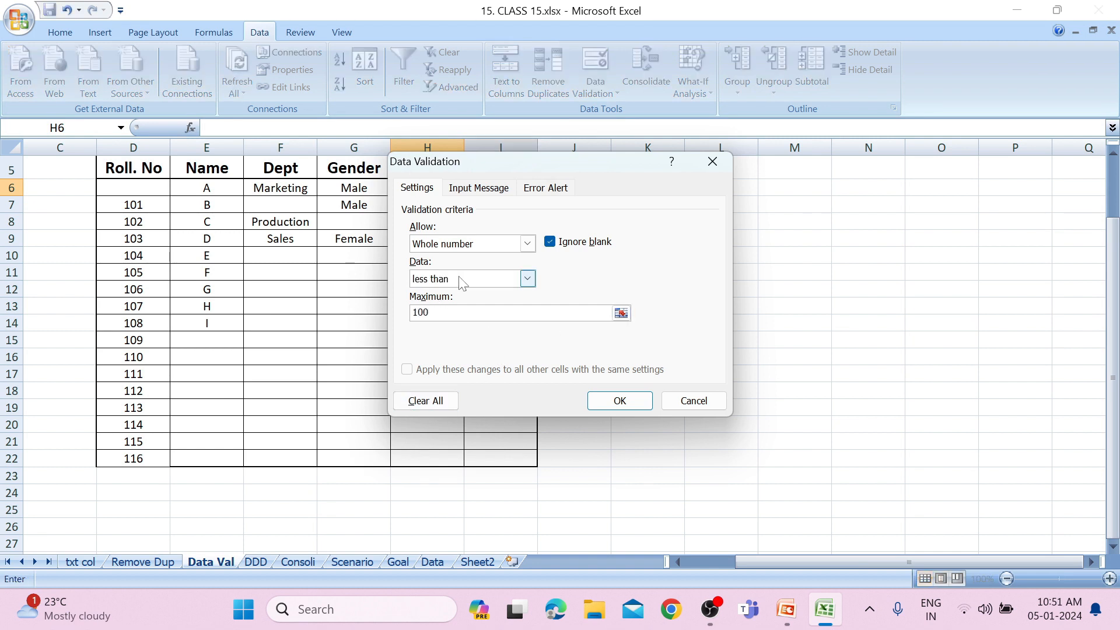
pyautogui.click(648, 400)
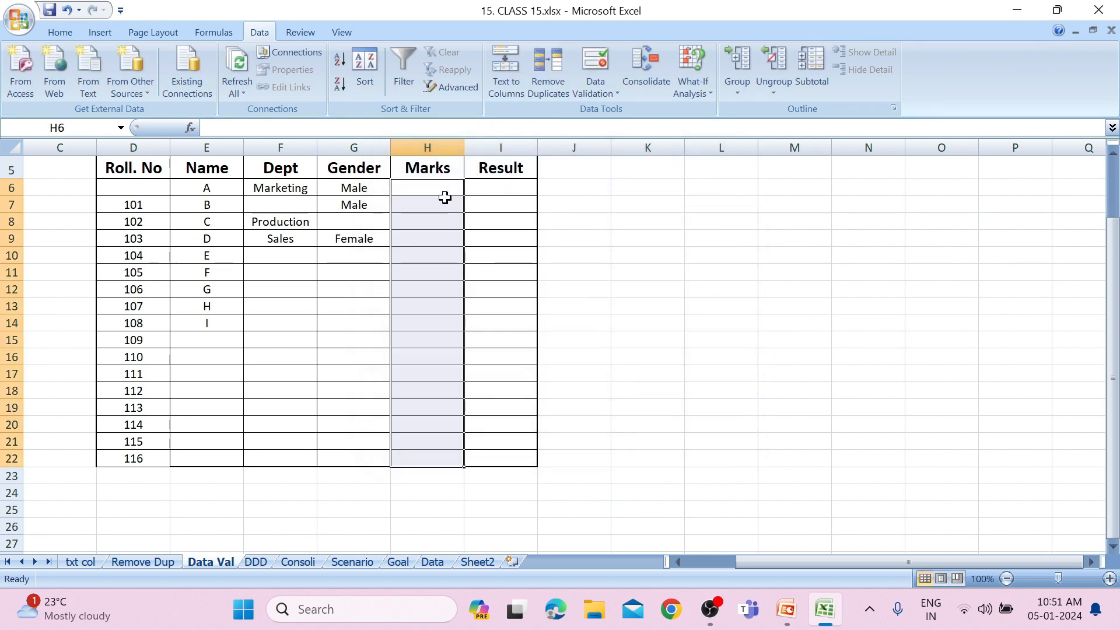
# Enter the marks 90, 80 and 50 in H6, H7 and H8.
pyautogui.click(445, 195)
pyautogui.write('90')
pyautogui.press('Return')
pyautogui.write('80')
pyautogui.press('Return')
pyautogui.write('50')
pyautogui.press('Return')
# Try to enter 100 as the mark in H9 to test the validation rule.
pyautogui.write('1')
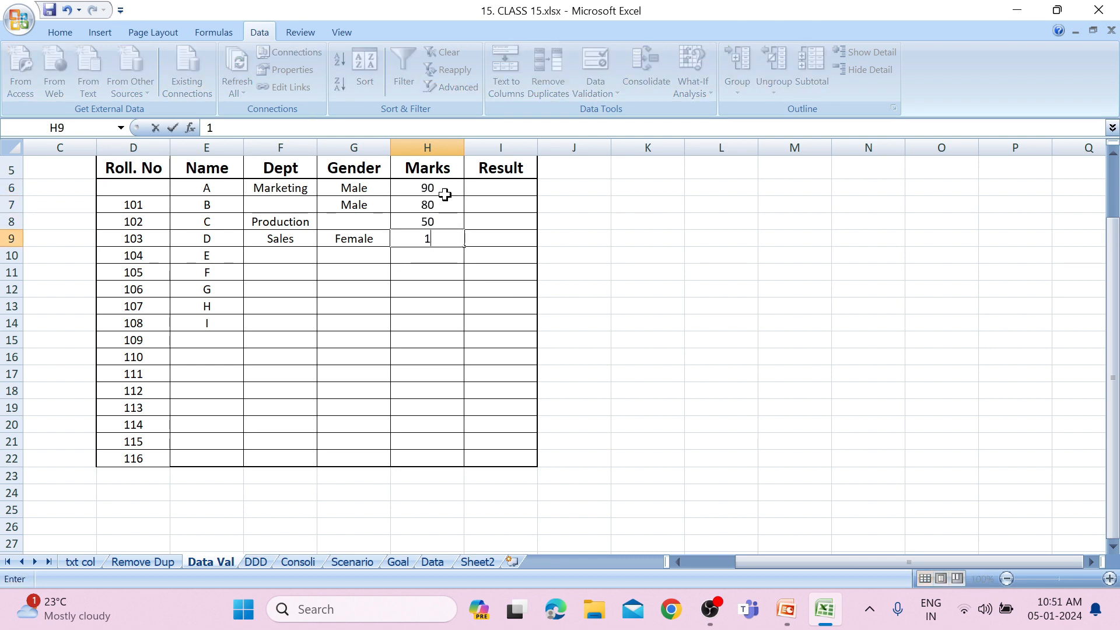
pyautogui.write('00')
pyautogui.press('Return')
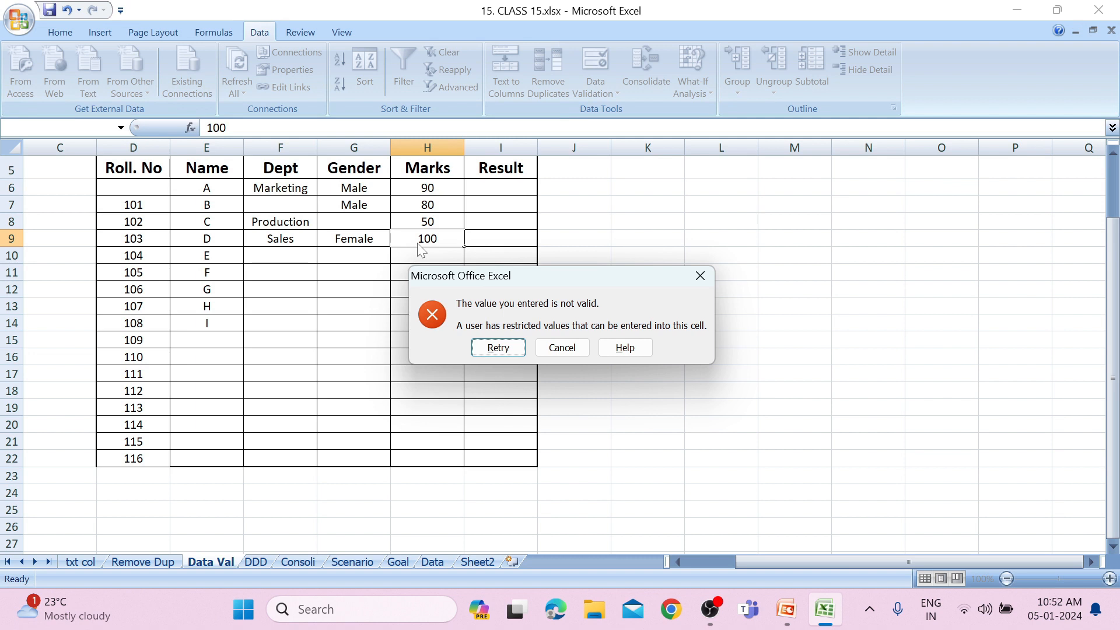
pyautogui.click(707, 278)
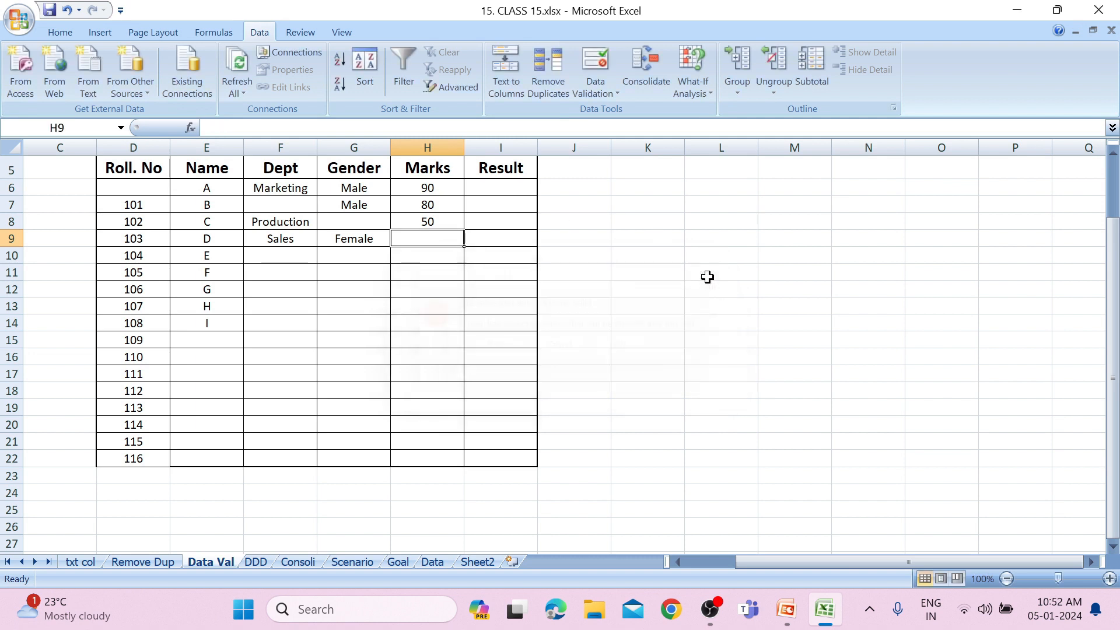
pyautogui.click(501, 189)
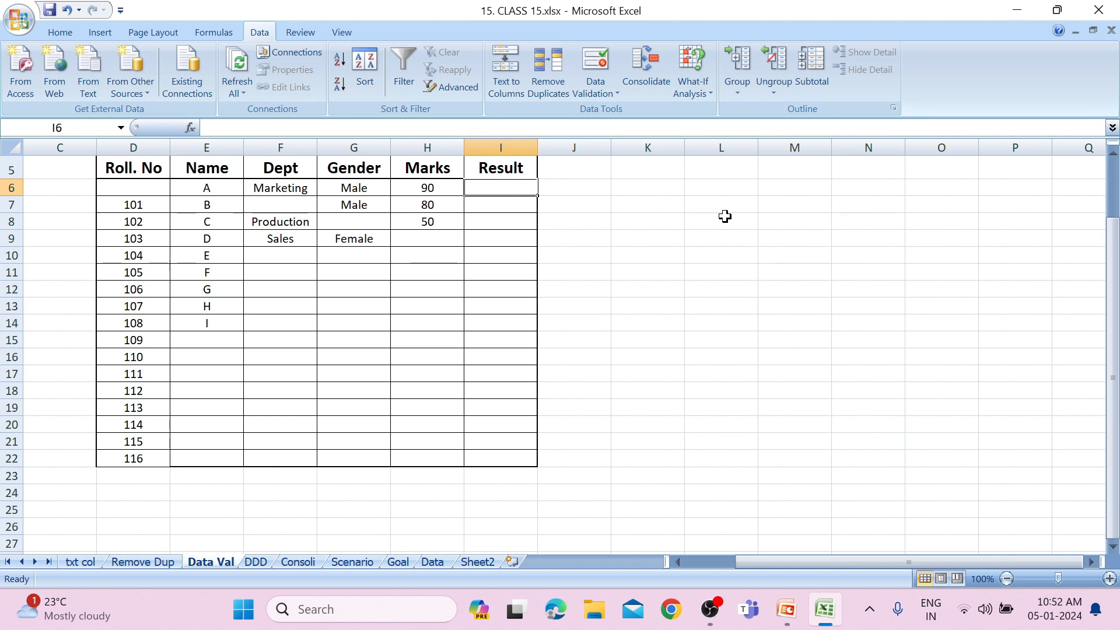
pyautogui.moveTo(475, 190); pyautogui.dragTo(503, 490)
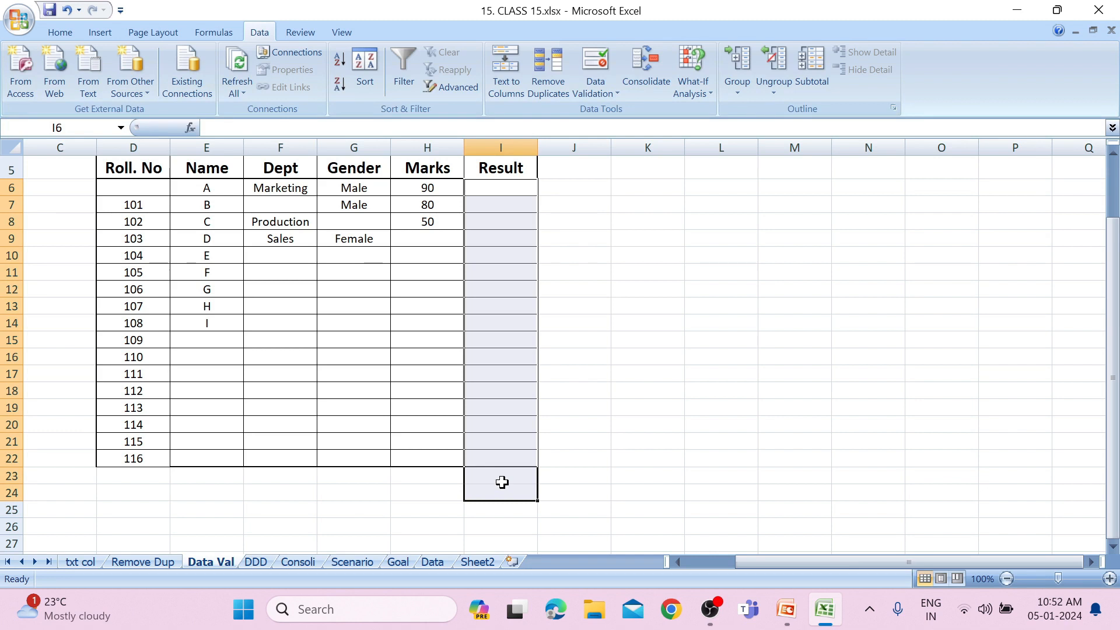
pyautogui.click(525, 236)
pyautogui.click(490, 190)
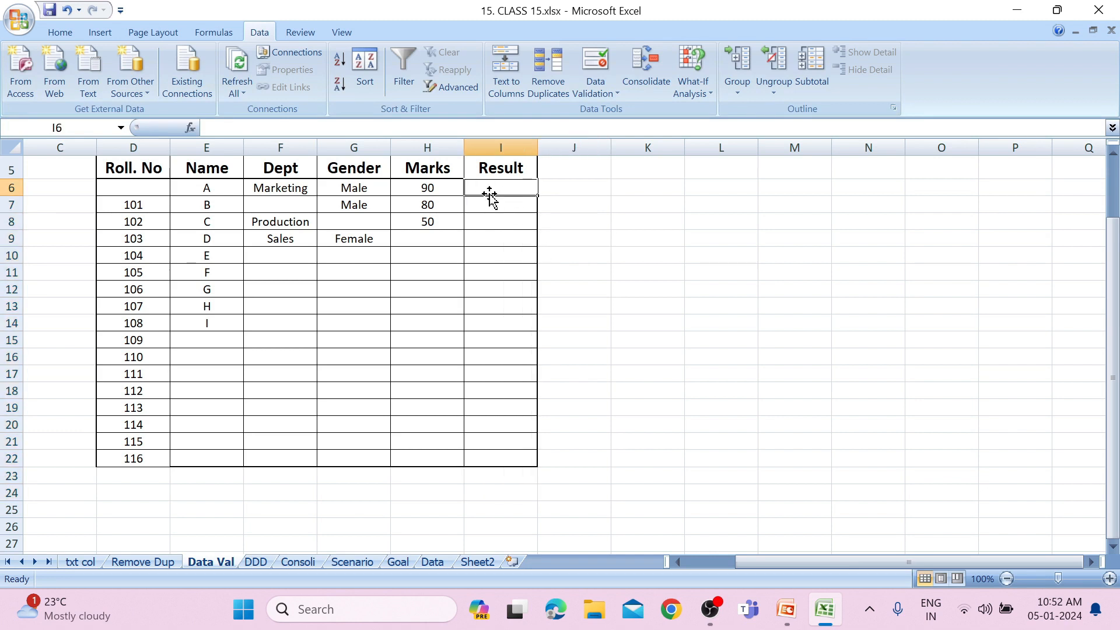
# Enter the list items Pass in K6 and Fail in K7, beside the student table.
pyautogui.click(651, 193)
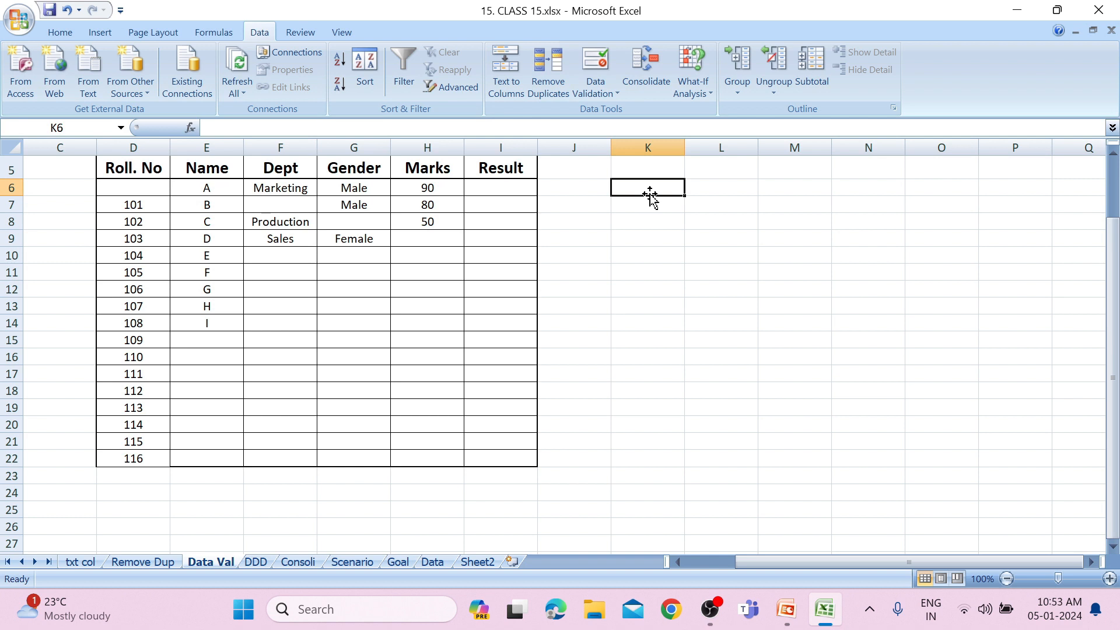
pyautogui.write('Pass')
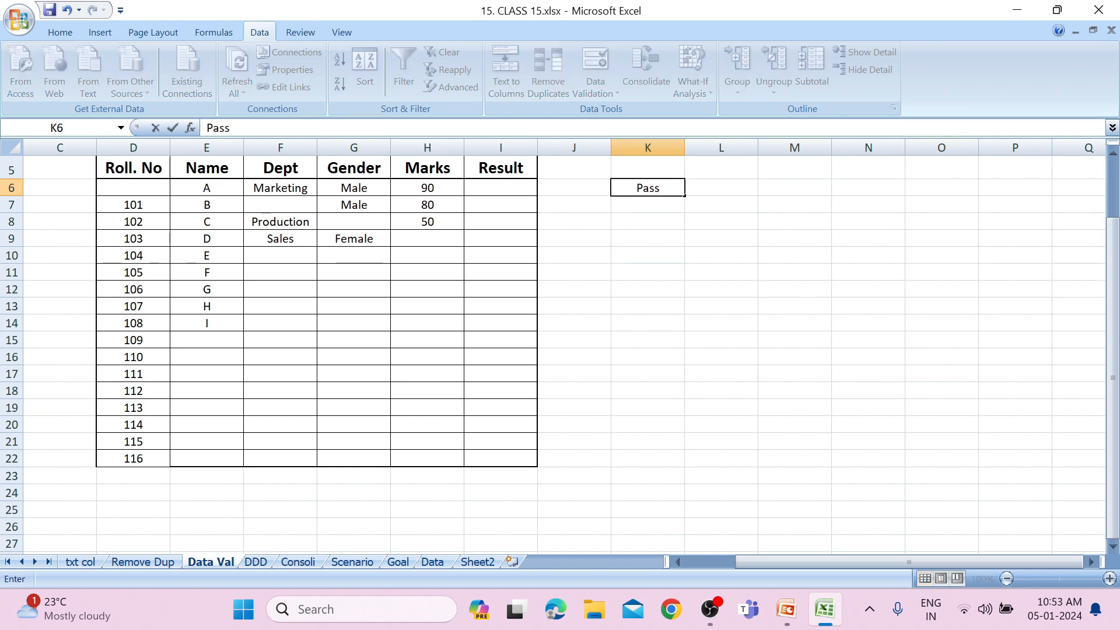
pyautogui.press('Return')
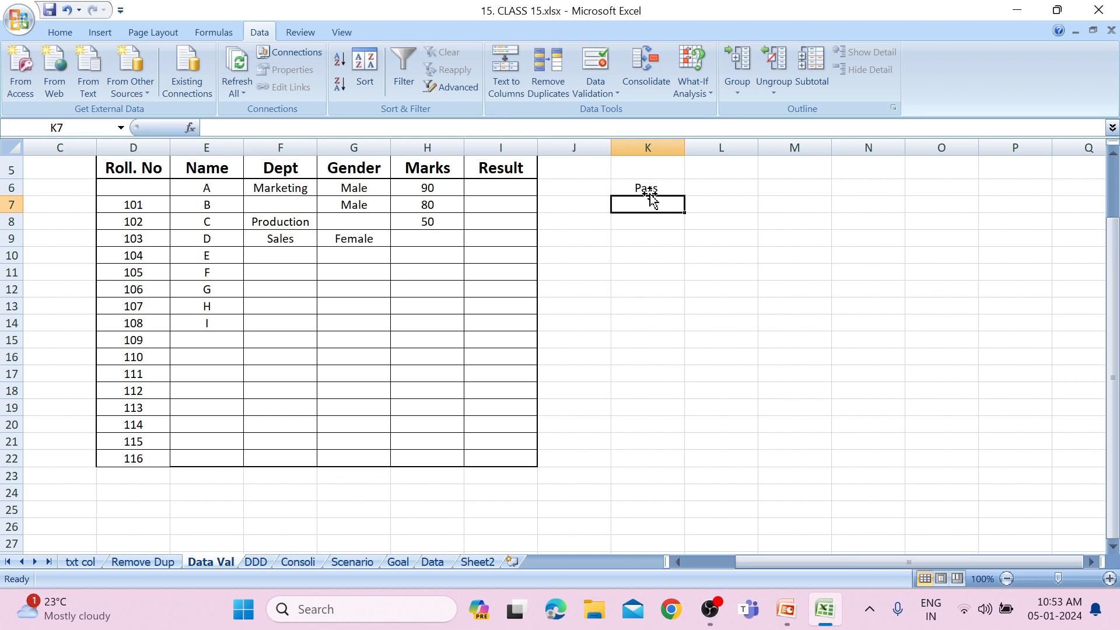
pyautogui.write('Fail')
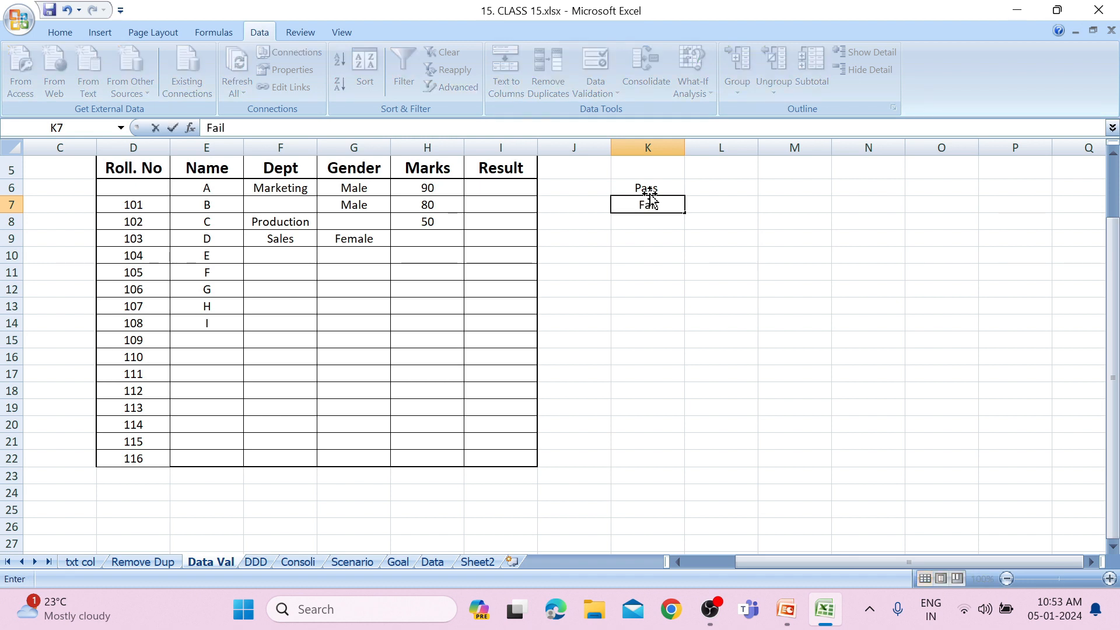
pyautogui.hotkey('ctrl', 'Return')
# Apply a list validation rule to the Result cells I6:I22 with the source range =$K$6:$K$7.
pyautogui.moveTo(507, 188); pyautogui.dragTo(513, 461)
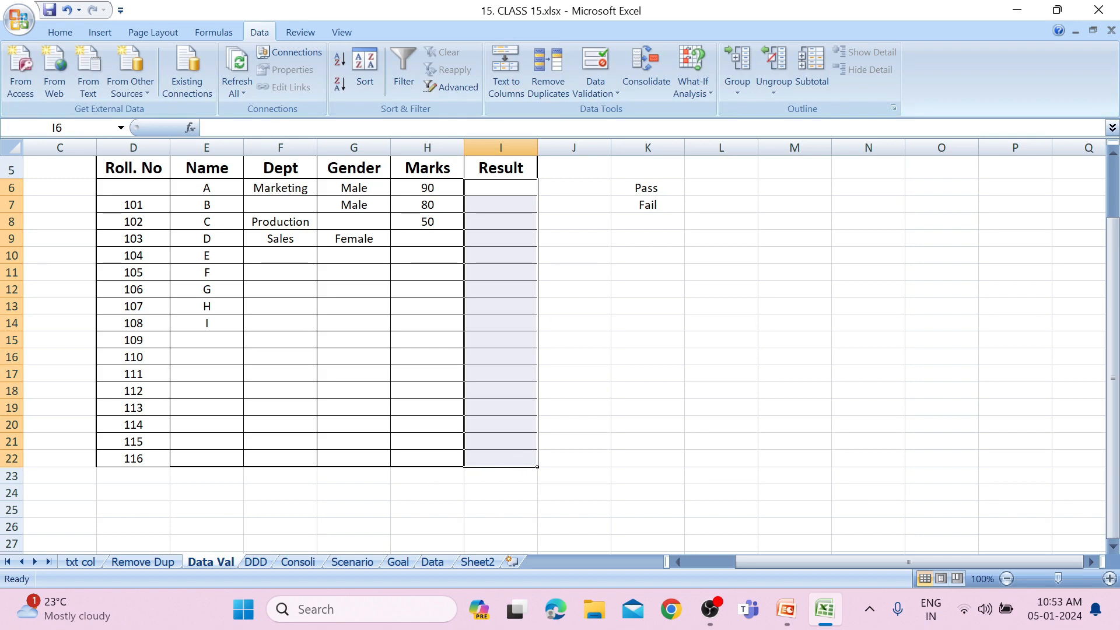
pyautogui.click(594, 91)
pyautogui.click(596, 115)
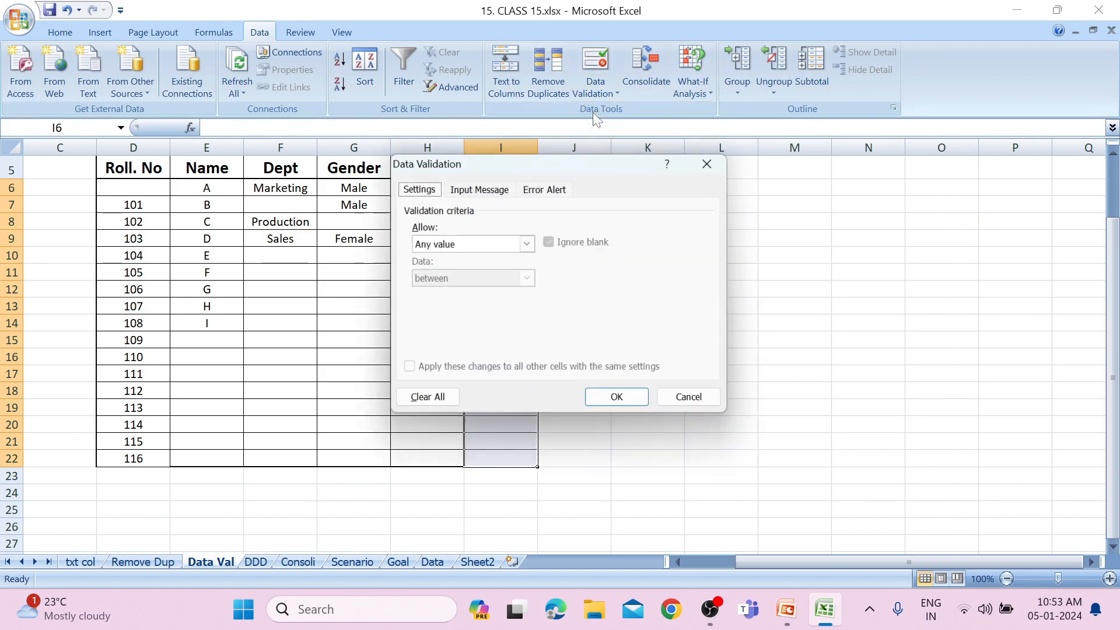
pyautogui.click(528, 244)
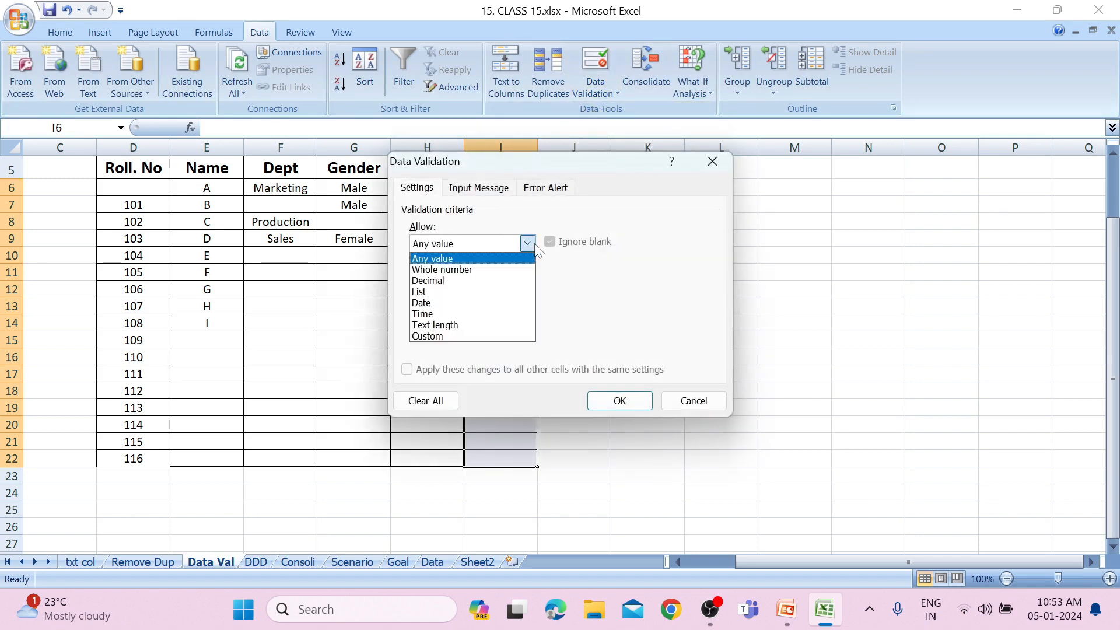
pyautogui.click(501, 303)
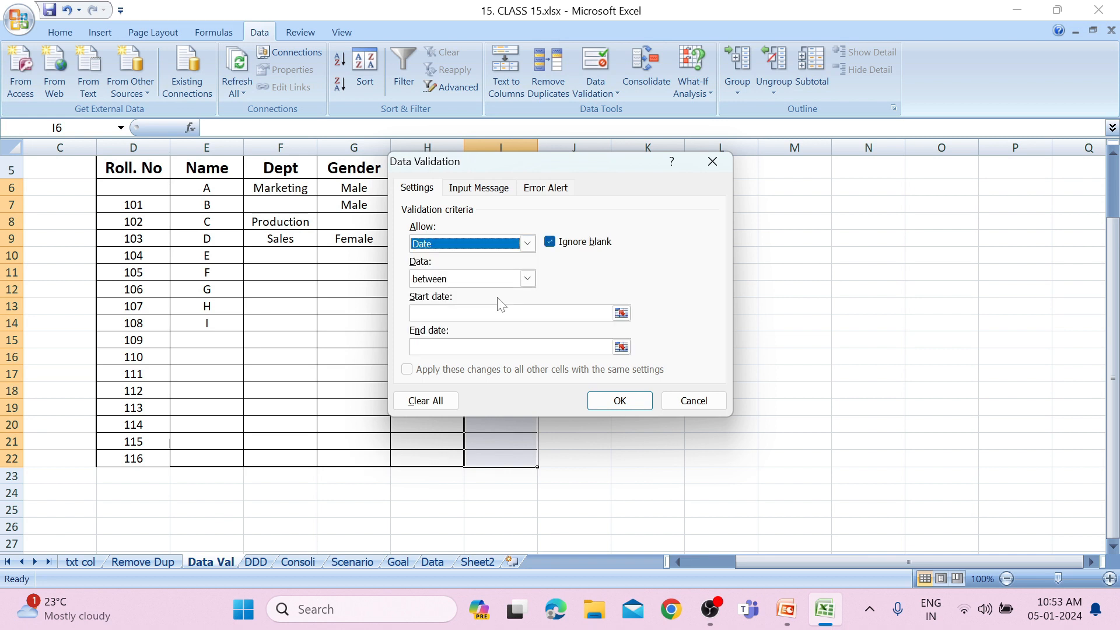
pyautogui.hotkey('alt', 'Down')
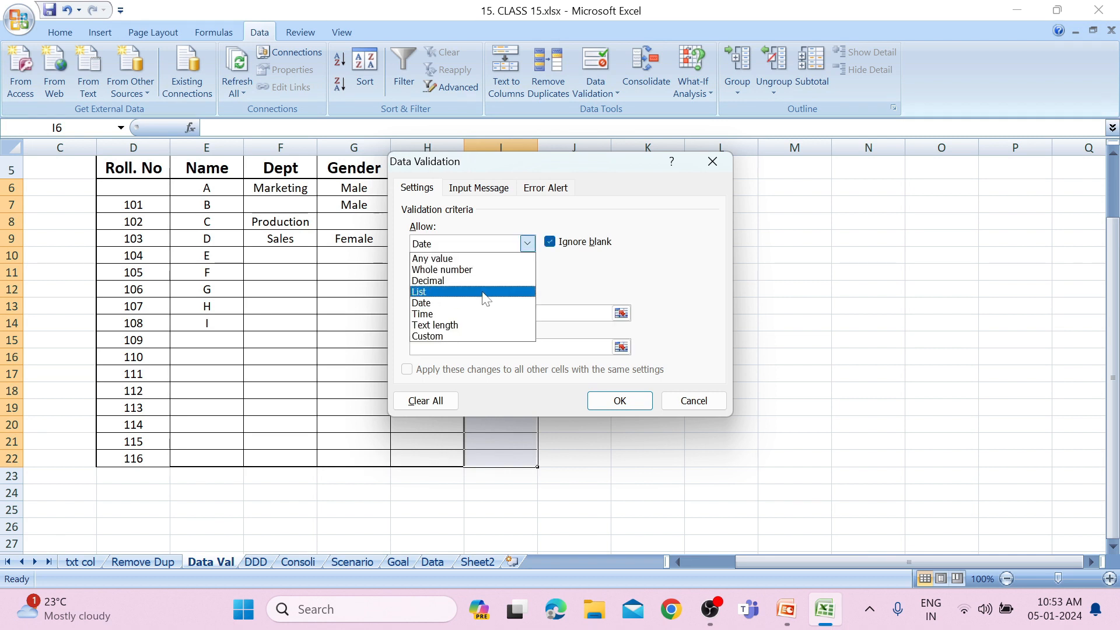
pyautogui.click(483, 291)
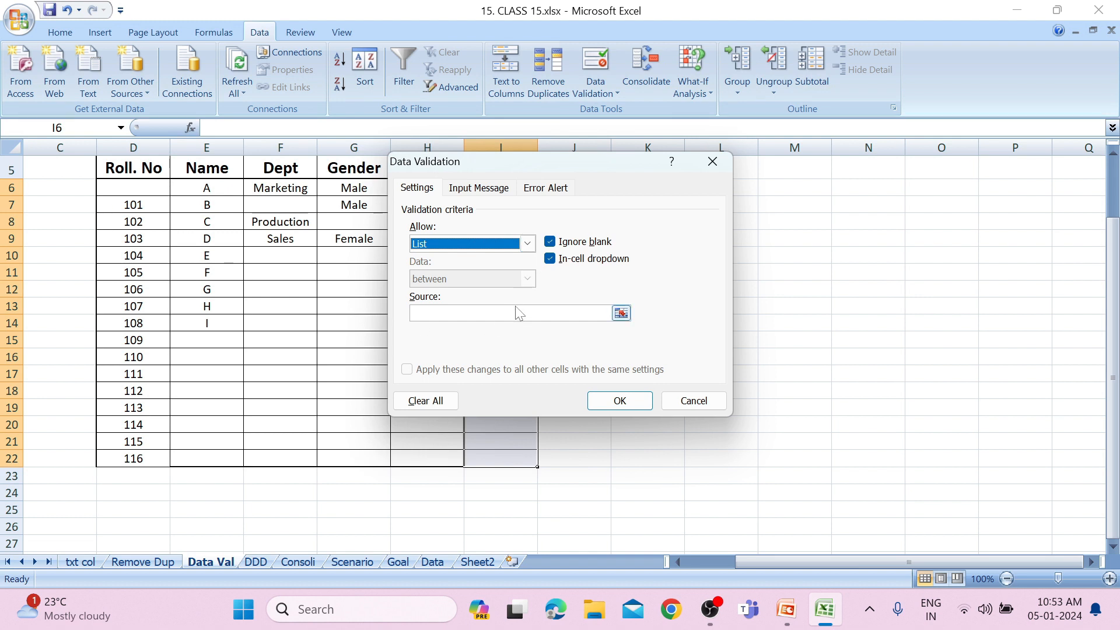
pyautogui.moveTo(578, 167); pyautogui.dragTo(297, 249)
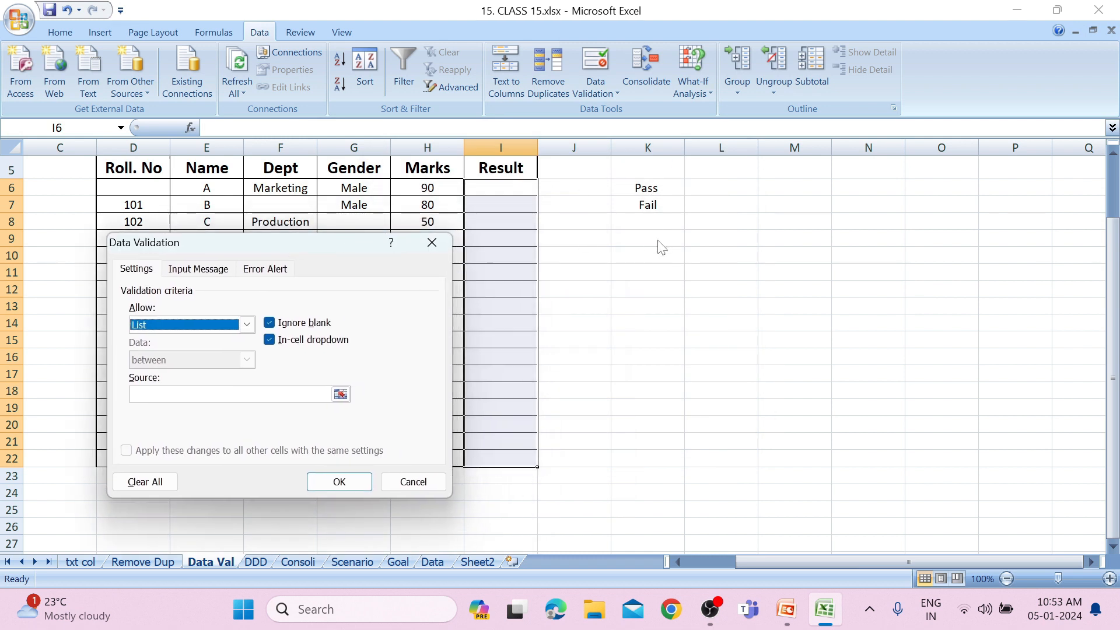
pyautogui.click(341, 394)
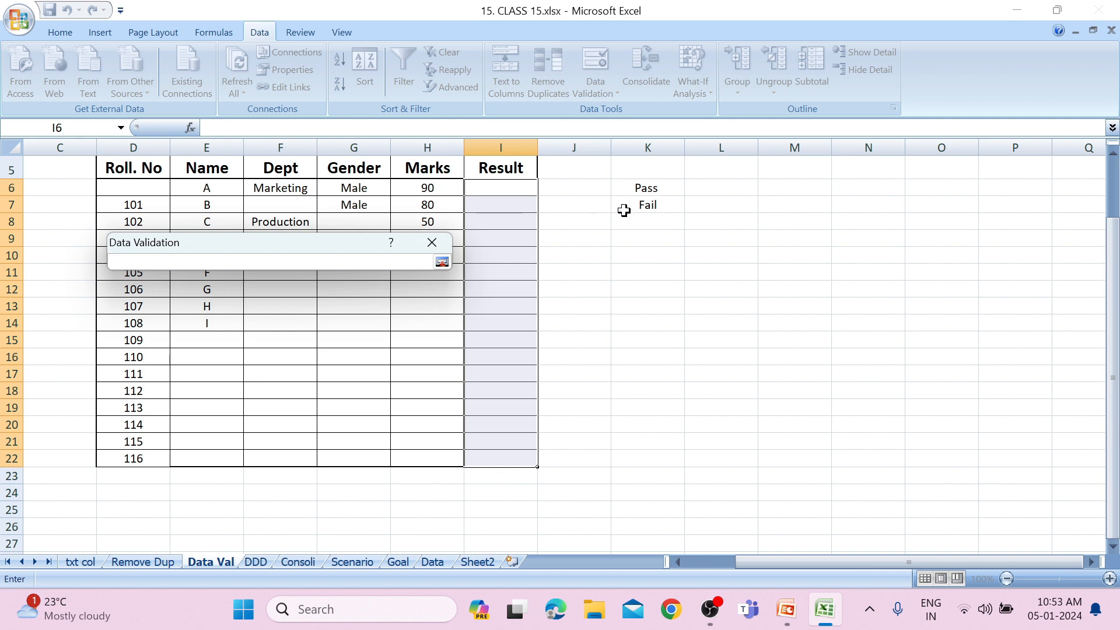
pyautogui.moveTo(646, 184); pyautogui.dragTo(640, 200)
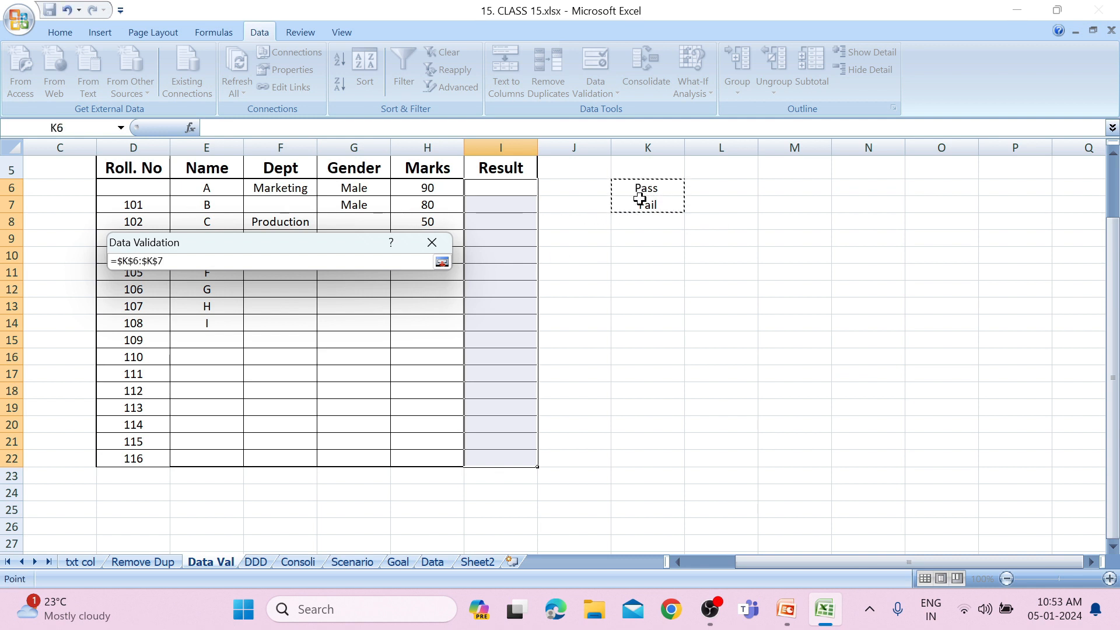
pyautogui.click(442, 261)
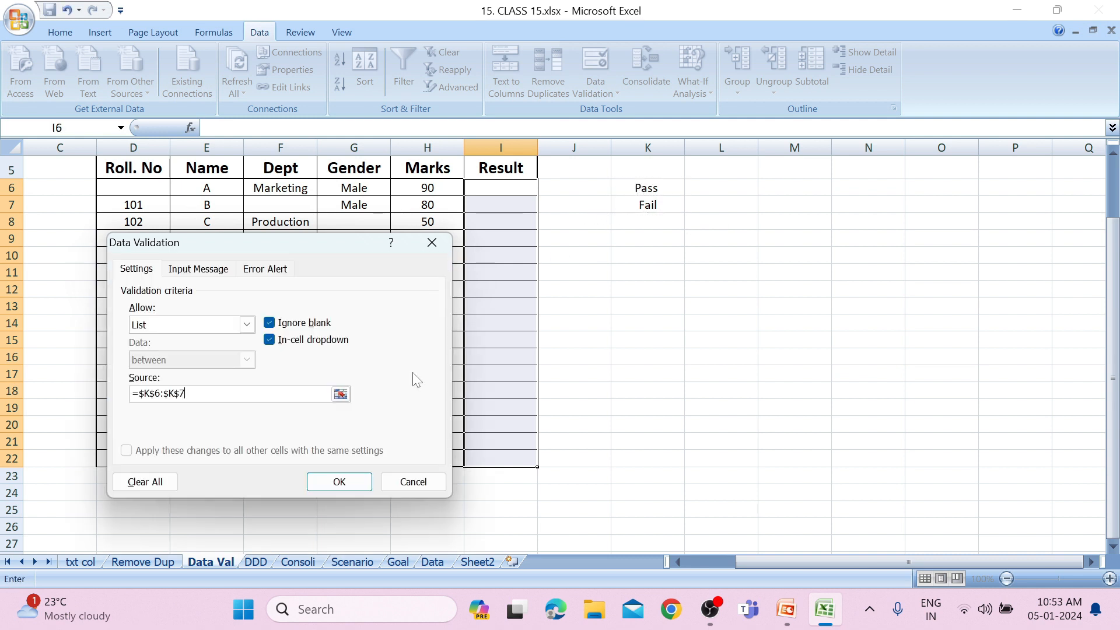
pyautogui.click(352, 485)
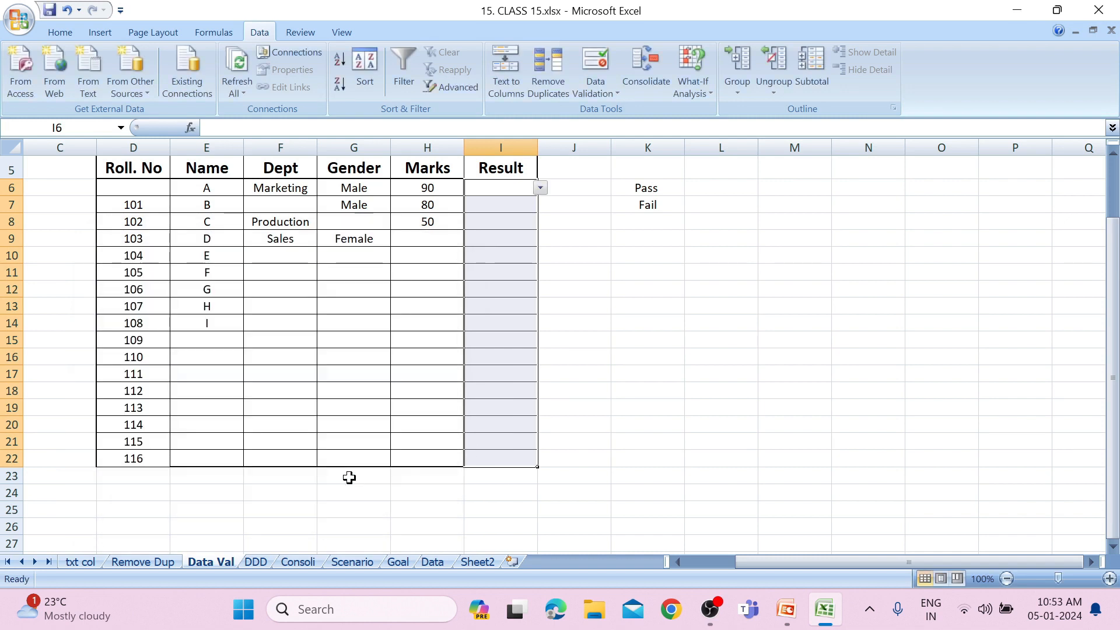
# Choose Pass from the Result list in I6.
pyautogui.click(540, 188)
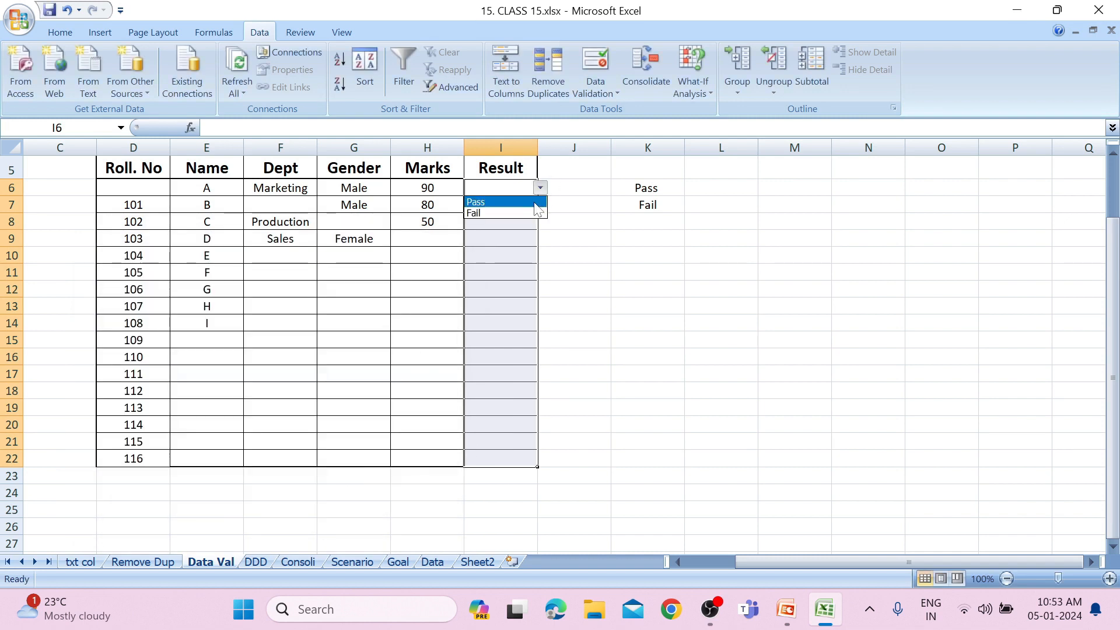
pyautogui.click(535, 203)
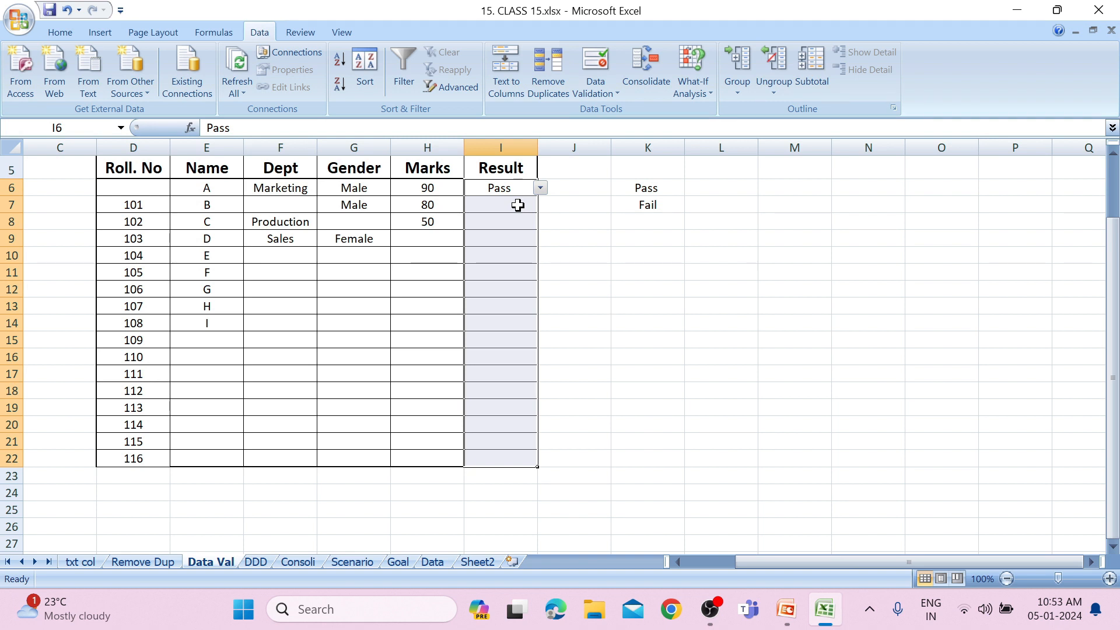
pyautogui.click(690, 263)
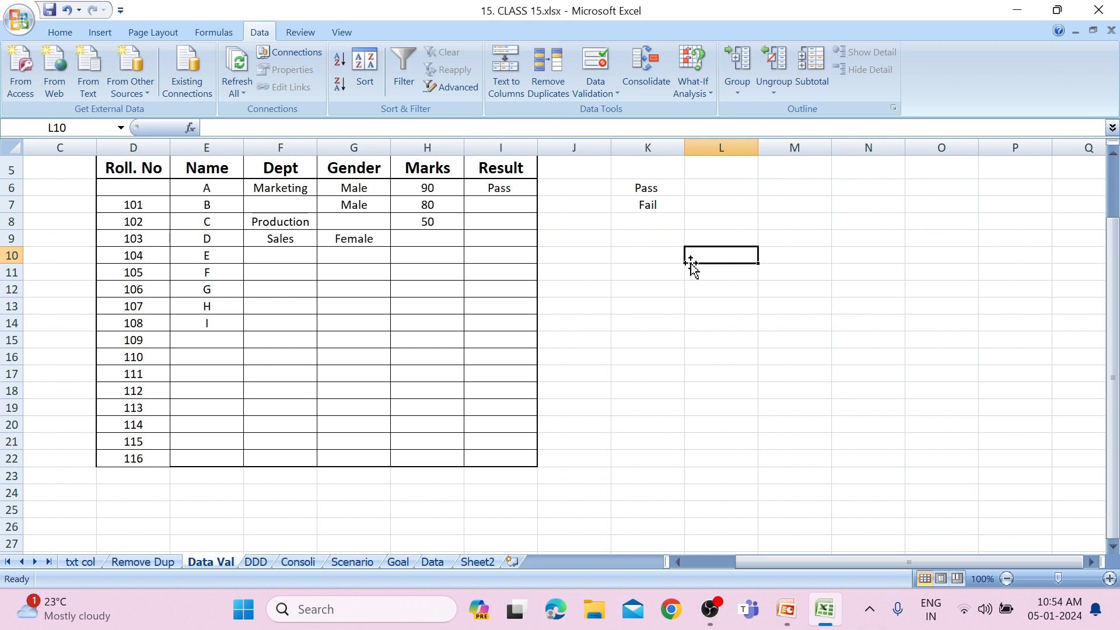
# Format the fruit headings in E5:G5 on Sheet2 as bold with font size 15.
pyautogui.click(260, 562)
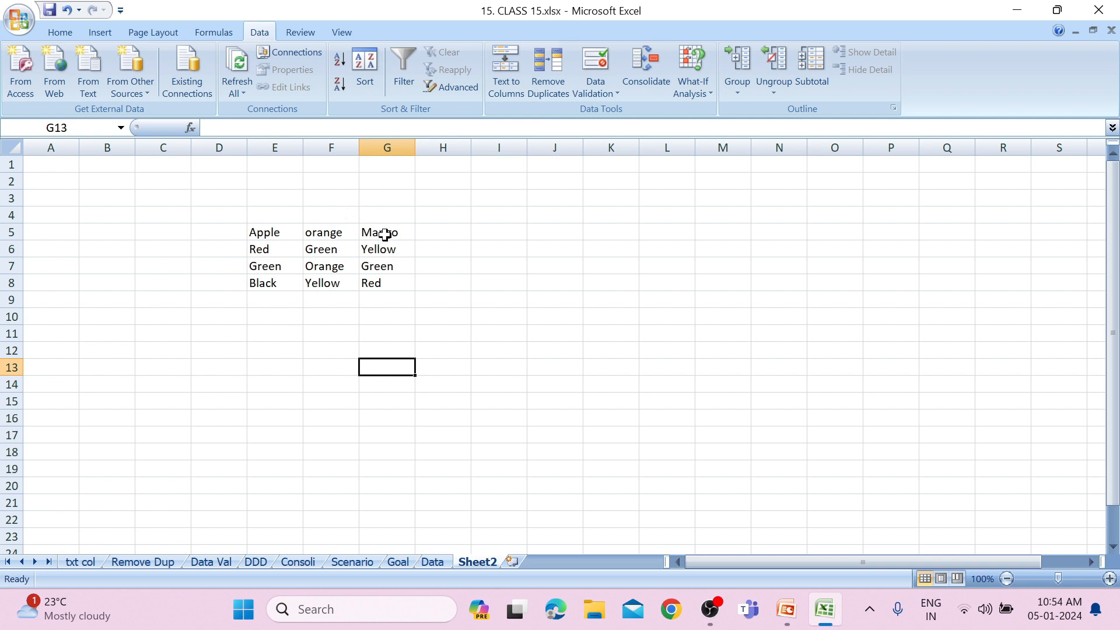
pyautogui.click(272, 236)
pyautogui.moveTo(271, 236); pyautogui.dragTo(367, 231)
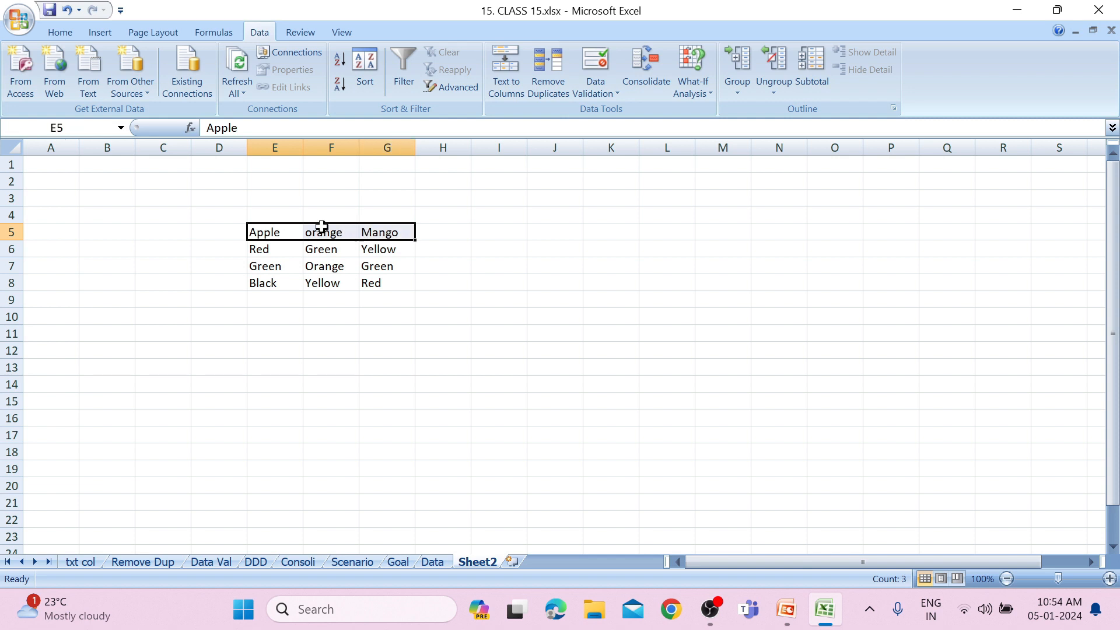
pyautogui.click(61, 33)
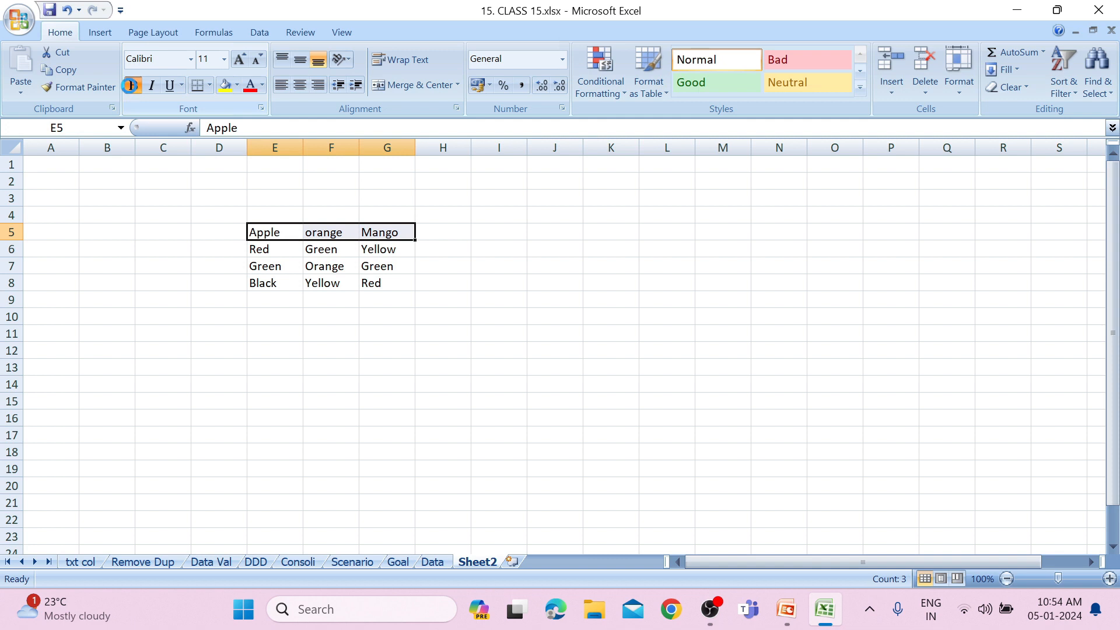
pyautogui.click(146, 82)
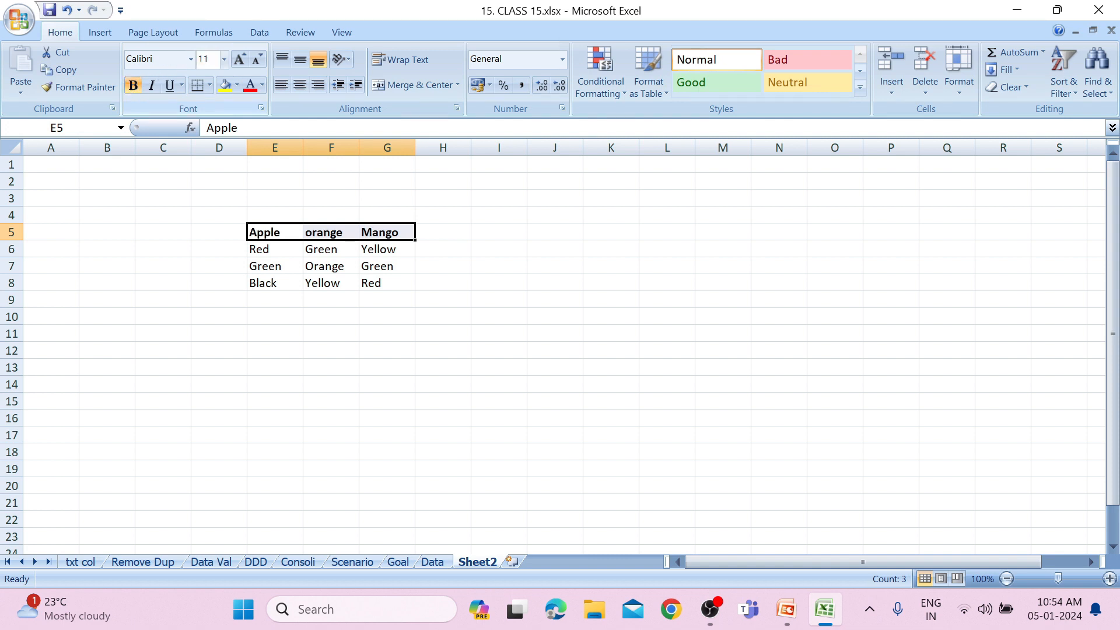
pyautogui.write('15')
pyautogui.press('Return')
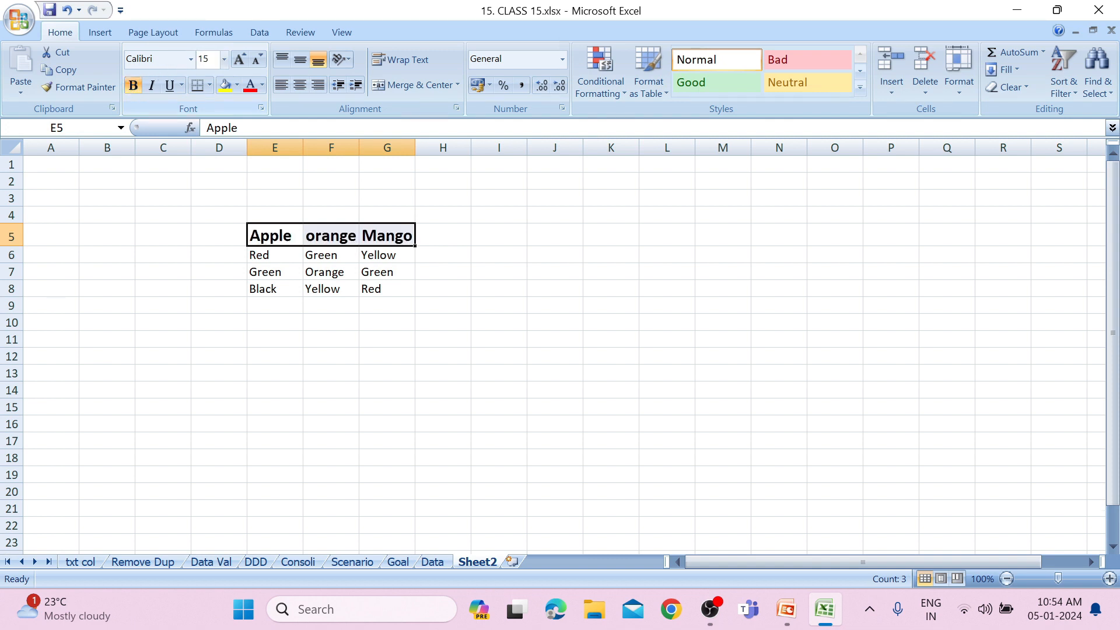
pyautogui.click(273, 243)
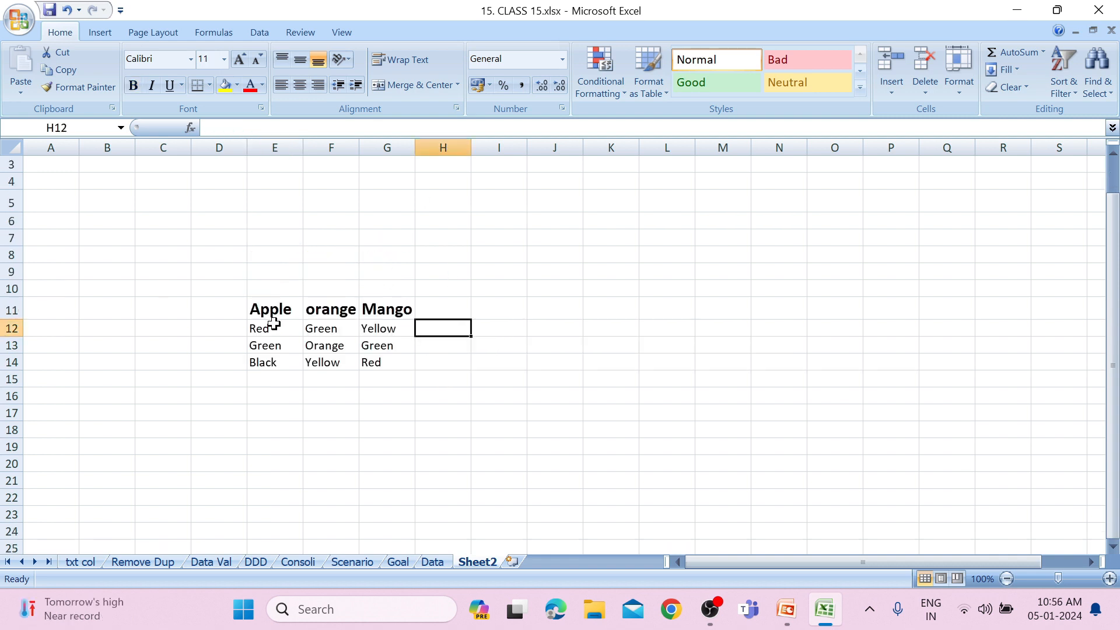
pyautogui.moveTo(278, 328)
pyautogui.mouseDown()
pyautogui.moveTo(278, 366)
pyautogui.moveTo(280, 328)
pyautogui.mouseUp()
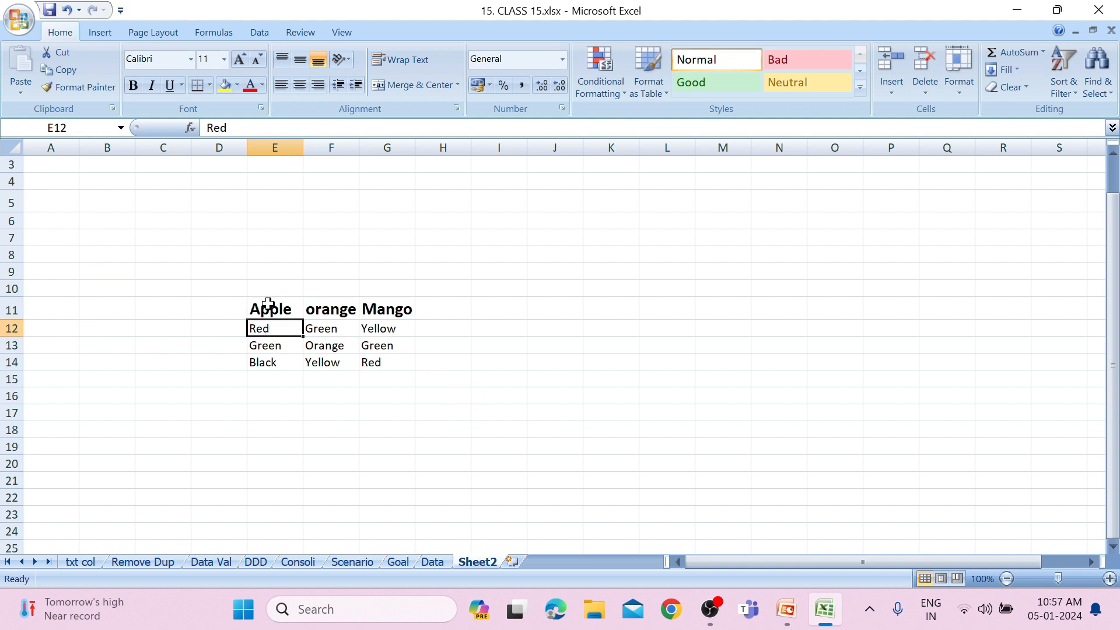
pyautogui.moveTo(263, 329); pyautogui.dragTo(270, 362)
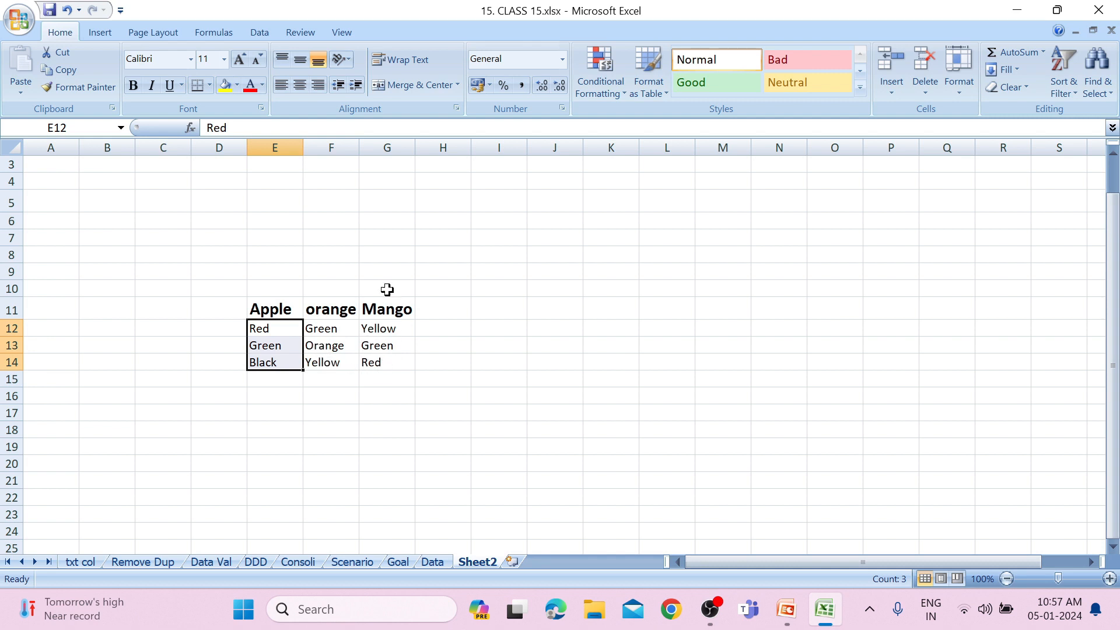
pyautogui.click(390, 327)
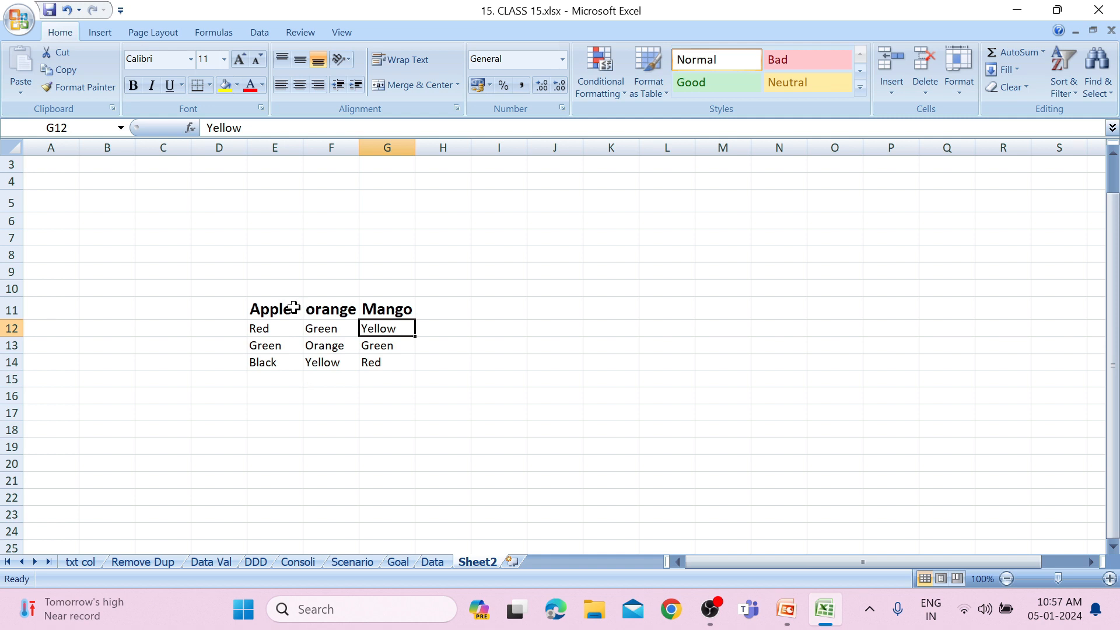
pyautogui.click(285, 335)
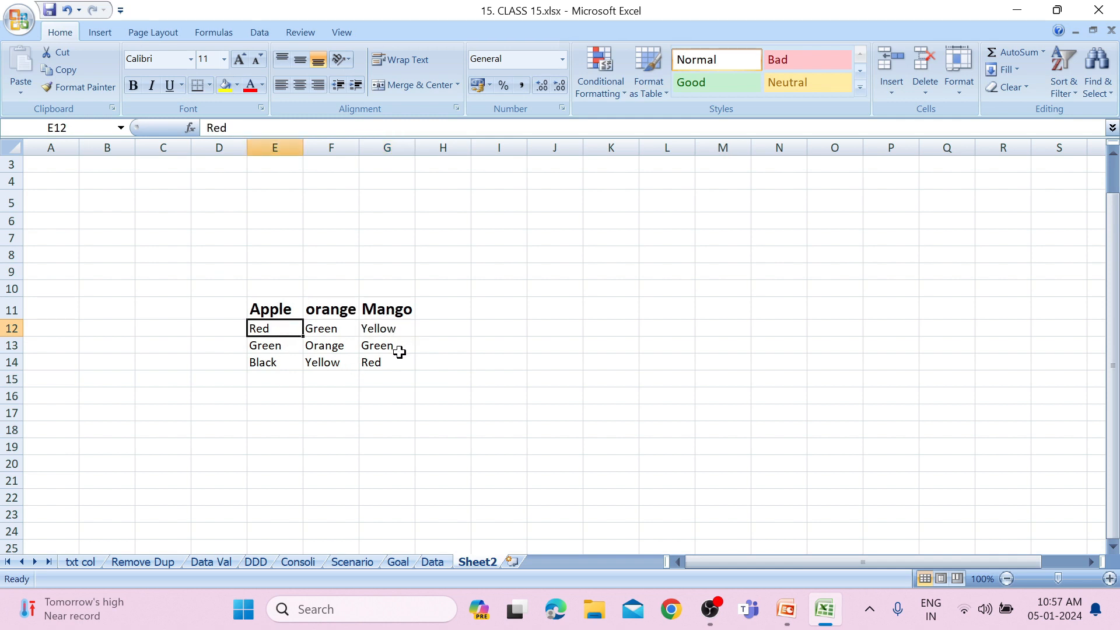
pyautogui.click(213, 30)
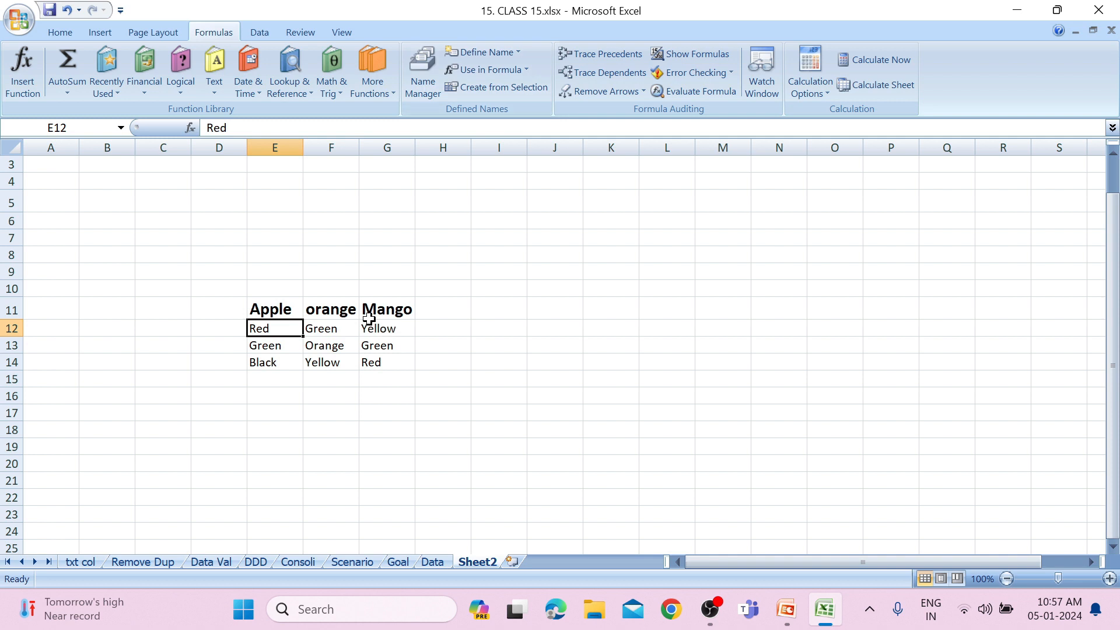
pyautogui.moveTo(262, 309); pyautogui.dragTo(365, 353)
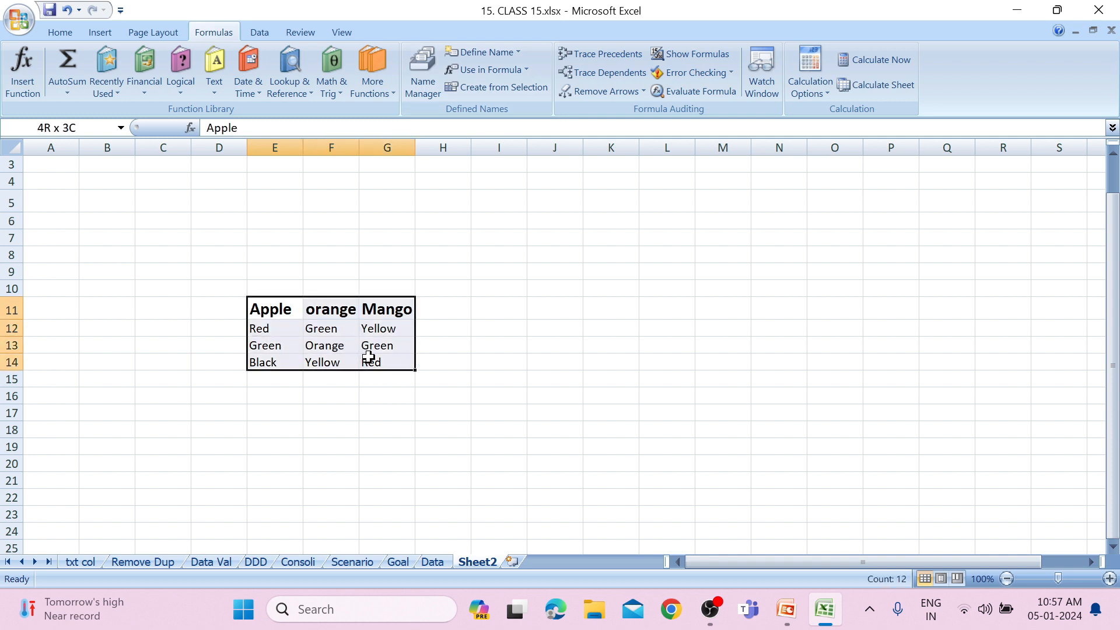
pyautogui.click(498, 86)
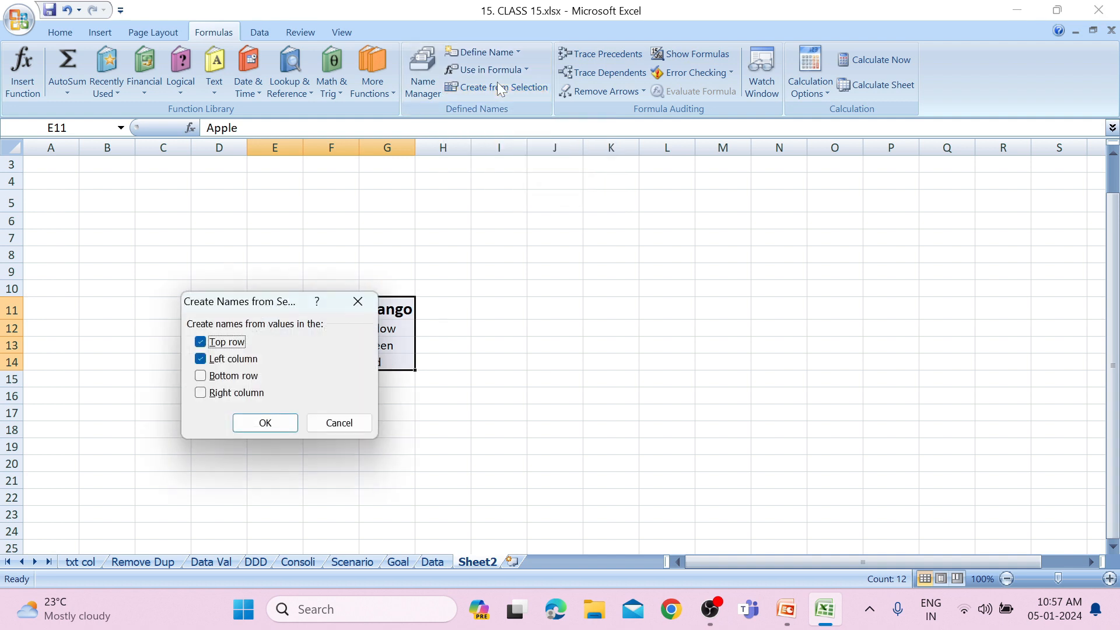
pyautogui.click(357, 305)
pyautogui.click(350, 310)
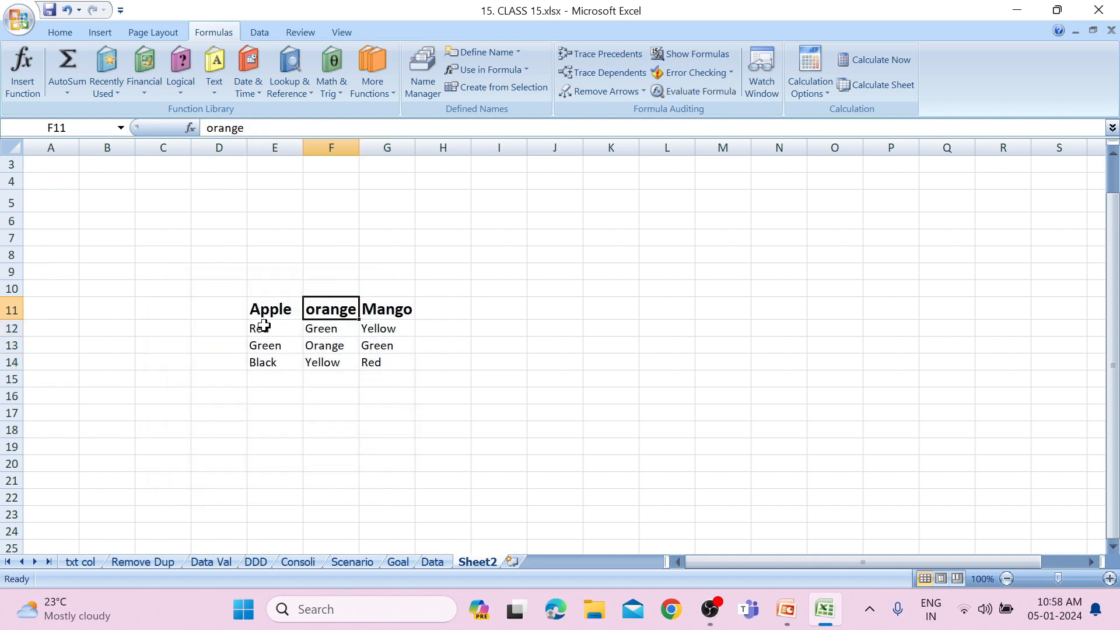
# Create names from the top row for the separately selected columns E11:E14, F11:F14 and G11:G14, replacing the existing definitions.
pyautogui.moveTo(275, 304); pyautogui.dragTo(372, 359)
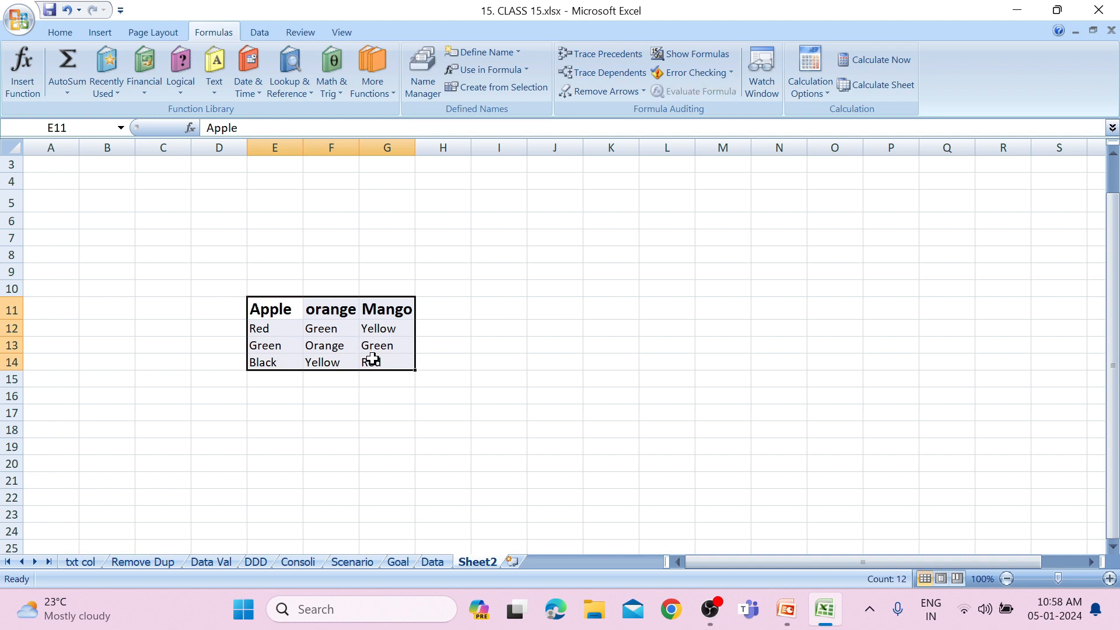
pyautogui.moveTo(277, 358)
pyautogui.mouseDown()
pyautogui.moveTo(263, 307)
pyautogui.moveTo(272, 356)
pyautogui.mouseUp()
pyautogui.click(179, 311)
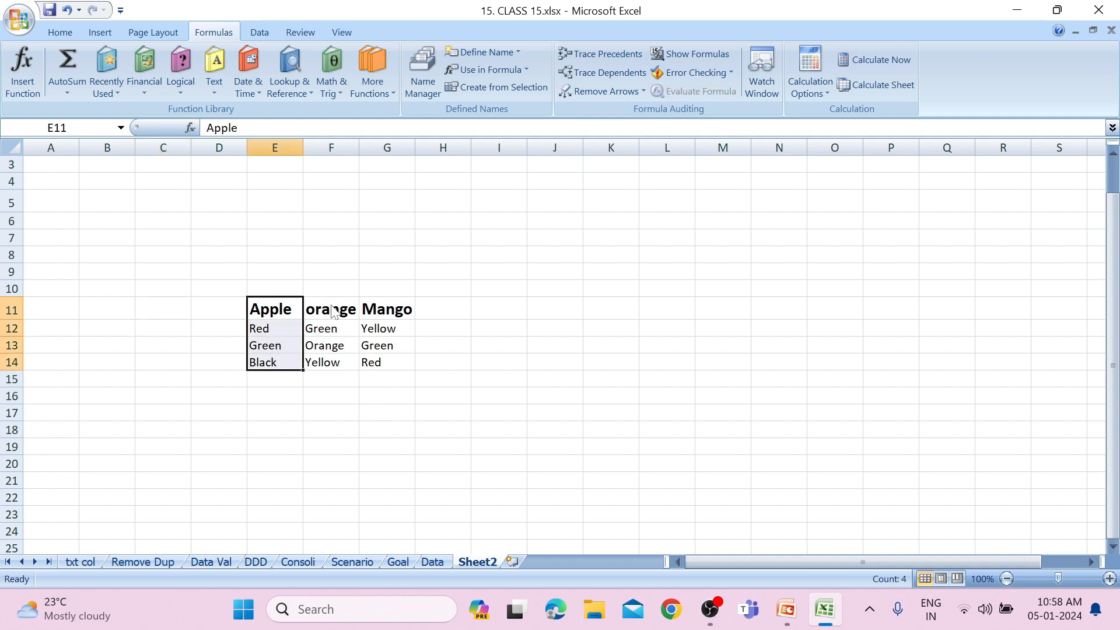
pyautogui.moveTo(338, 314); pyautogui.dragTo(333, 358)
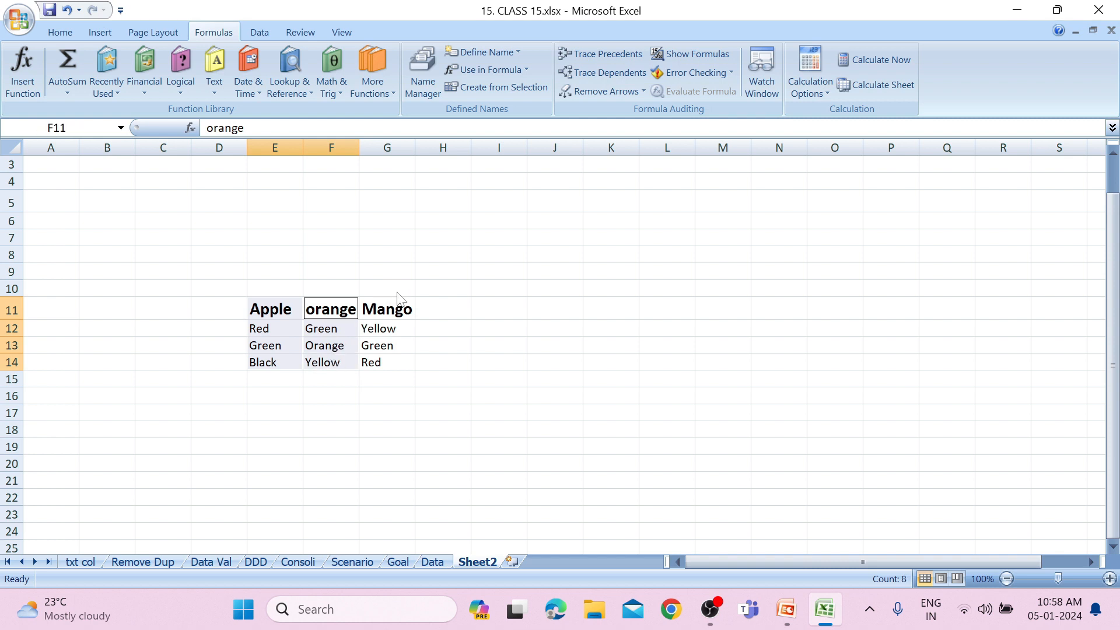
pyautogui.moveTo(395, 311); pyautogui.dragTo(397, 359)
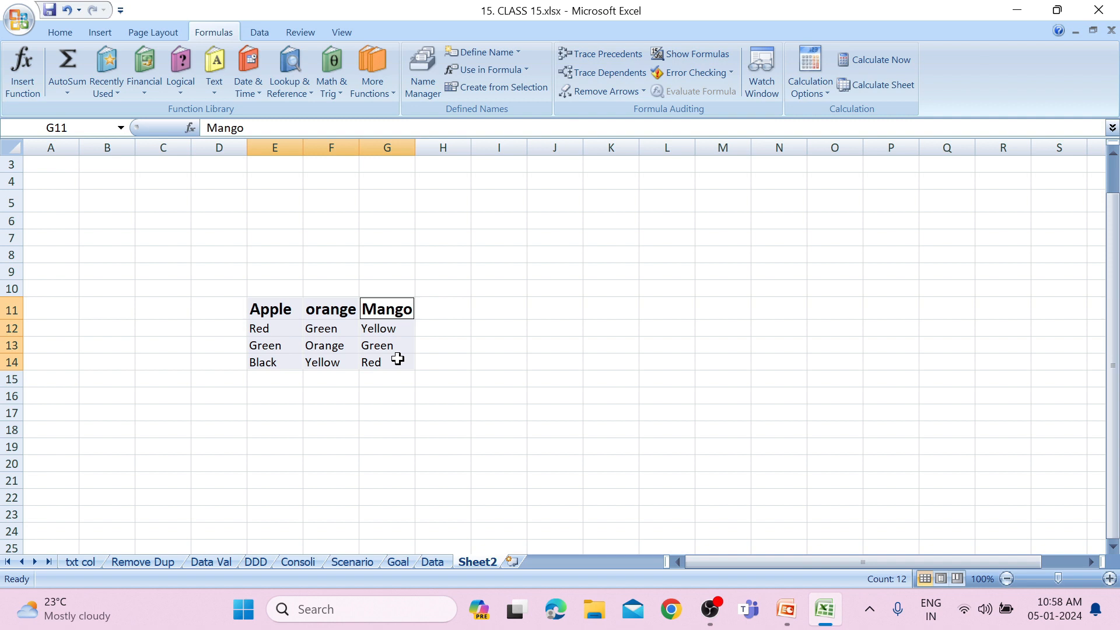
pyautogui.click(520, 89)
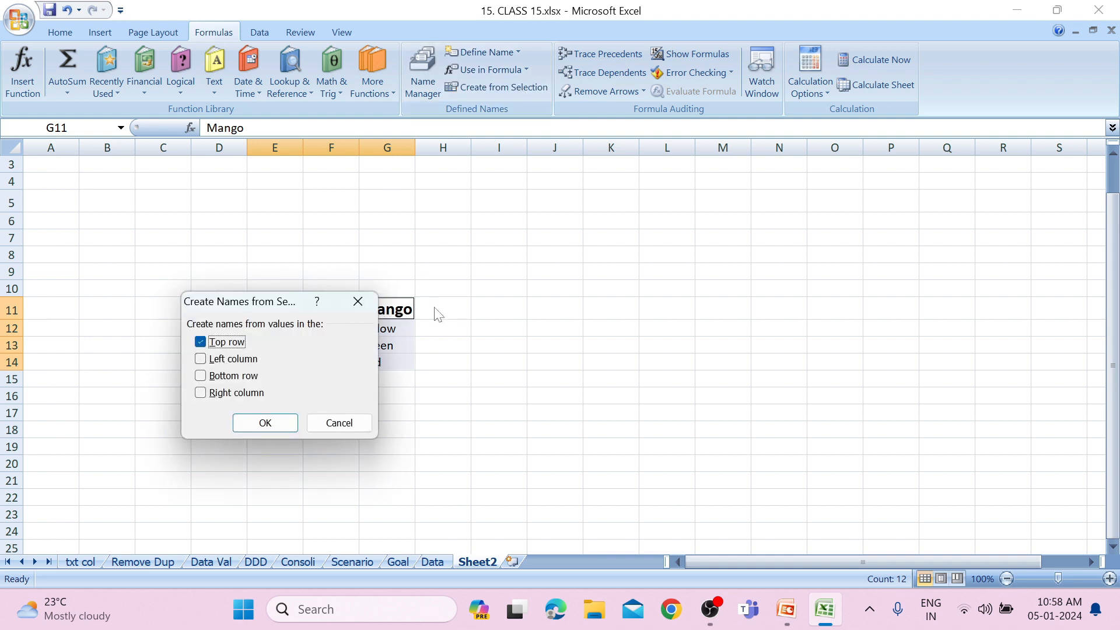
pyautogui.click(282, 425)
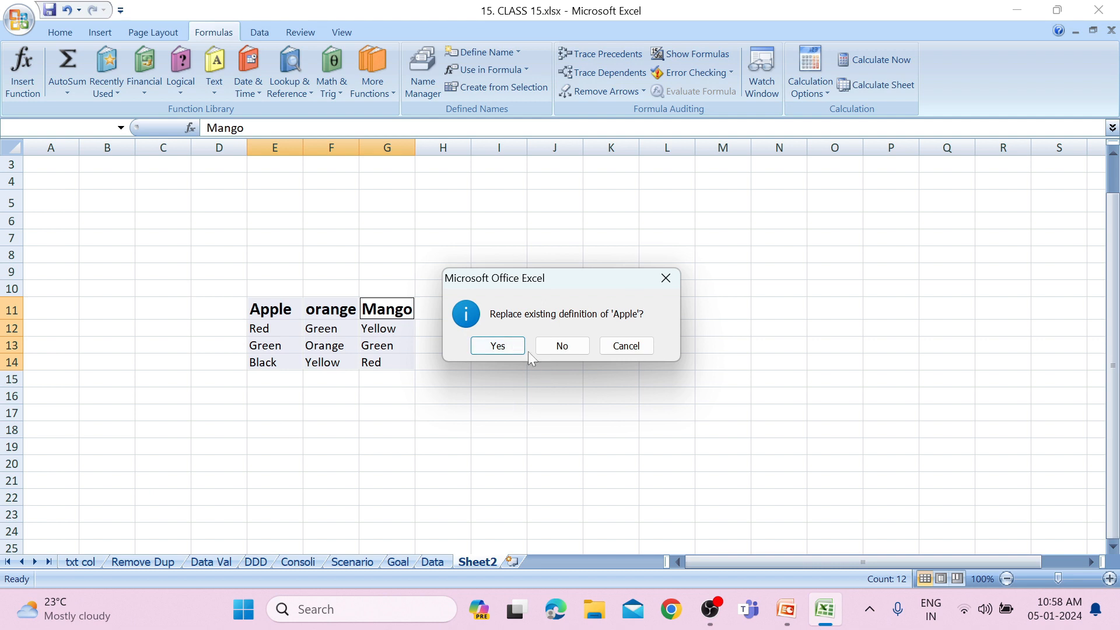
pyautogui.click(489, 349)
pyautogui.click(486, 347)
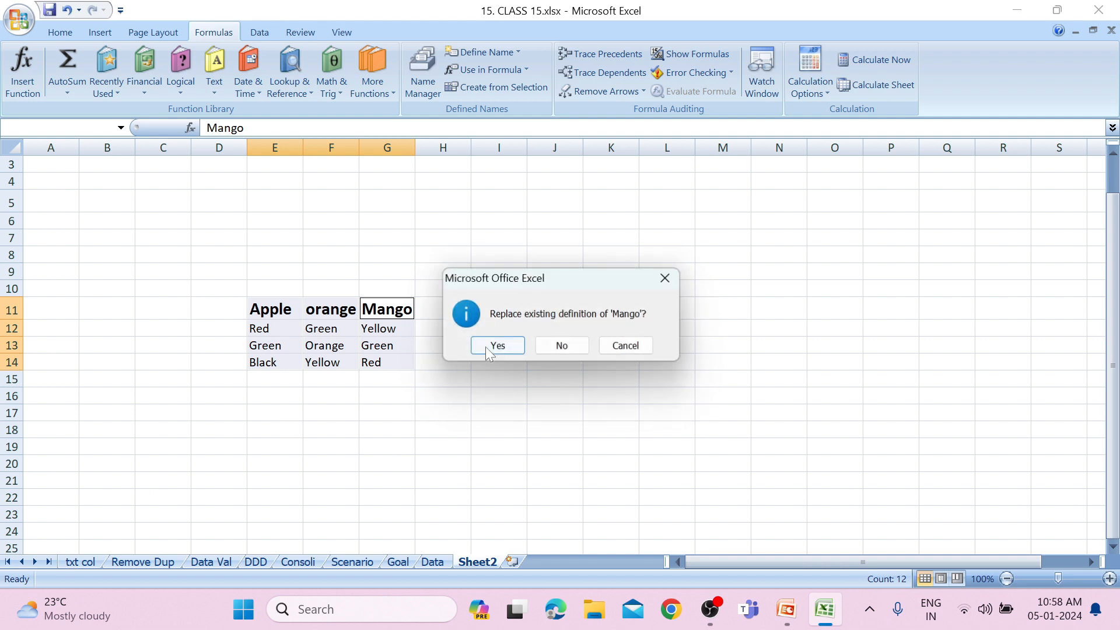
pyautogui.click(486, 346)
pyautogui.click(485, 347)
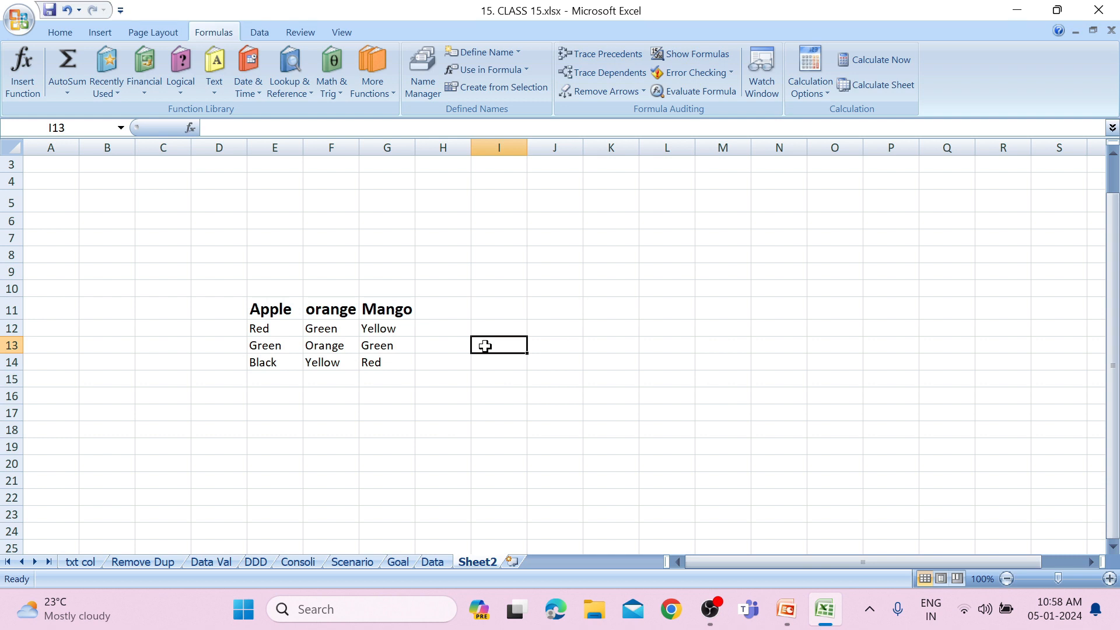
# Check the workbook's defined names and which name belongs to each colour range, E12:E14, F12:F14 and G12:G14.
pyautogui.click(368, 302)
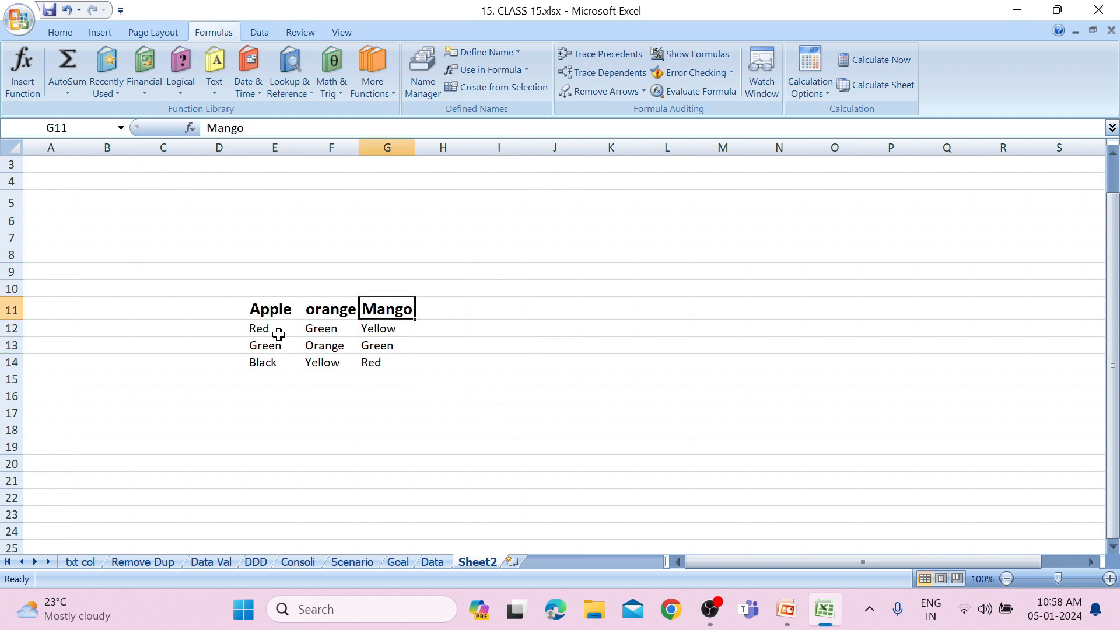
pyautogui.click(120, 128)
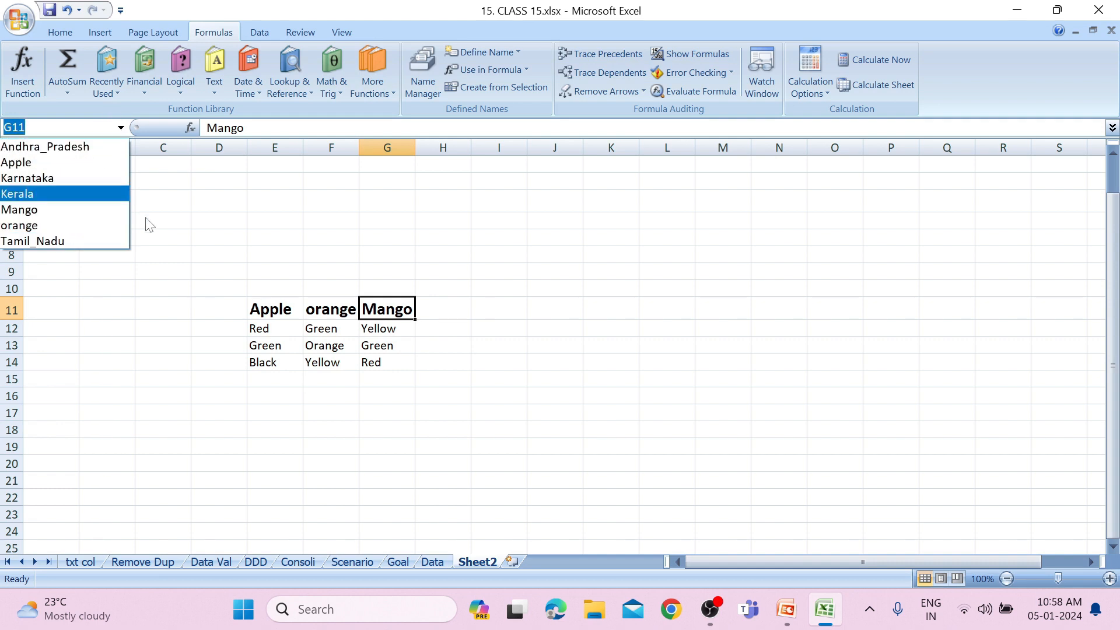
pyautogui.click(219, 296)
pyautogui.moveTo(261, 329); pyautogui.dragTo(267, 367)
pyautogui.moveTo(315, 330); pyautogui.dragTo(320, 360)
pyautogui.moveTo(378, 332); pyautogui.dragTo(379, 365)
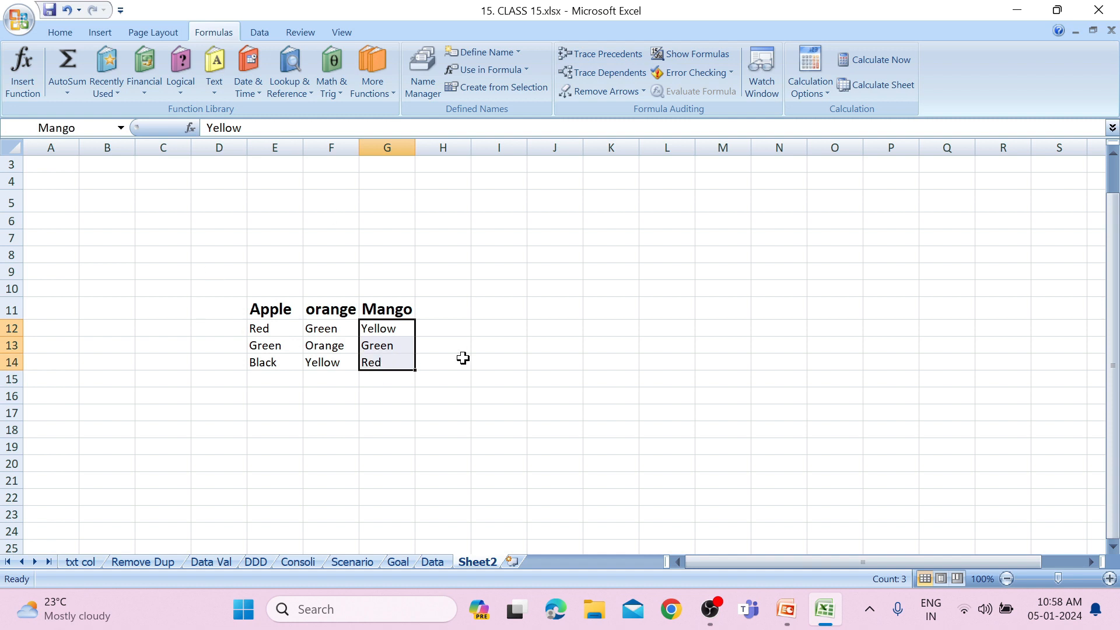
# Enter the headings Fruits in J11 and Colors in L11, beside the fruit table.
pyautogui.click(542, 315)
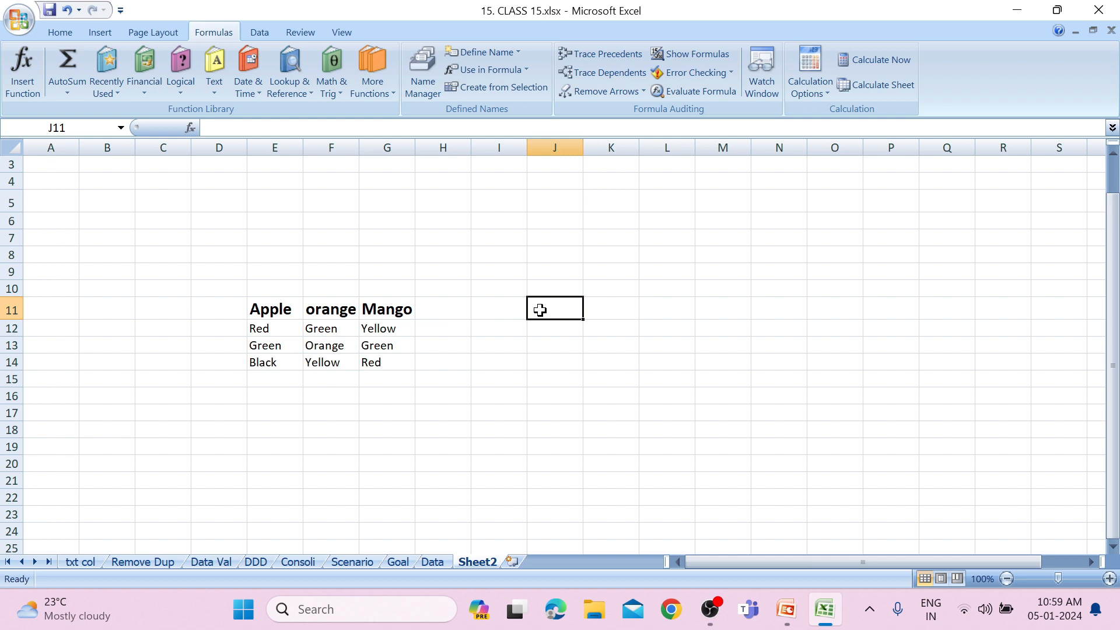
pyautogui.write('Friu')
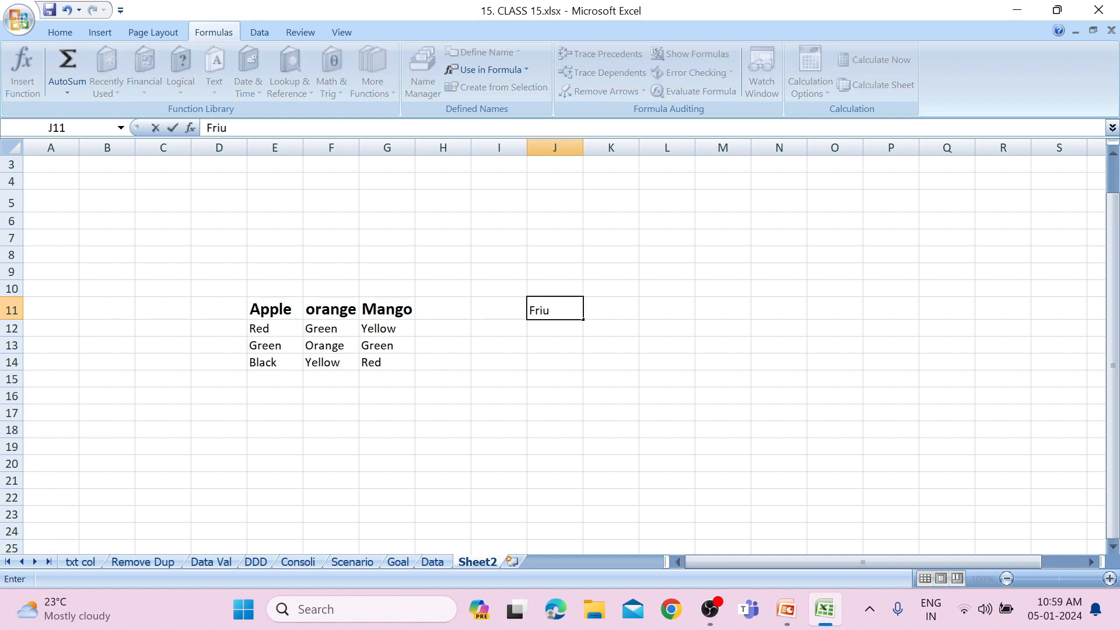
pyautogui.press('BackSpace')
pyautogui.press('BackSpace')
pyautogui.write('uit')
pyautogui.click(674, 314)
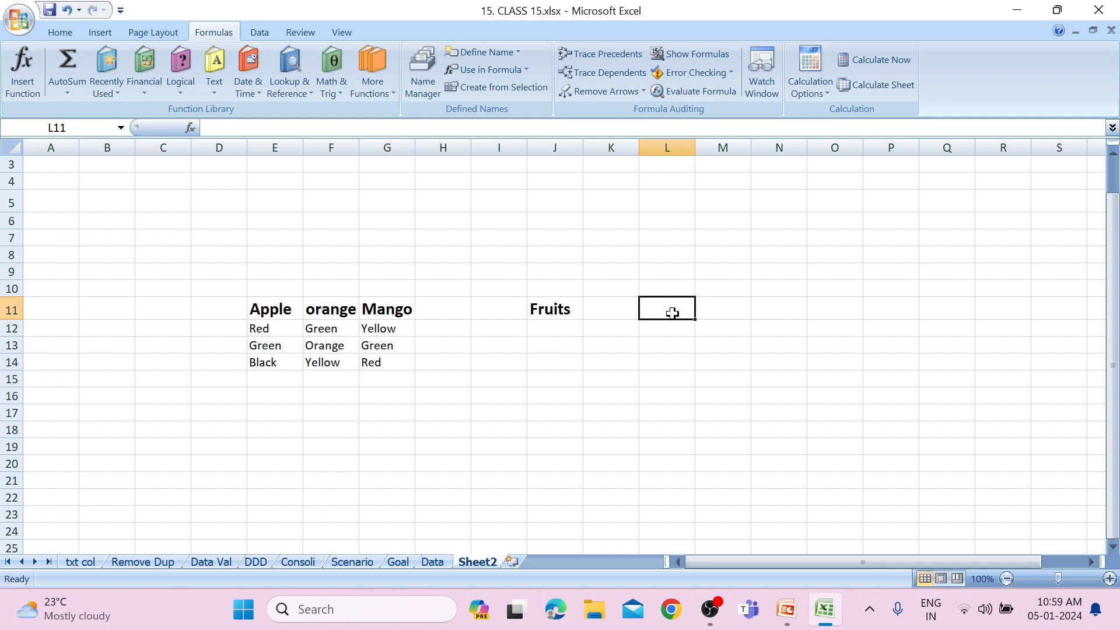
pyautogui.write('Colors')
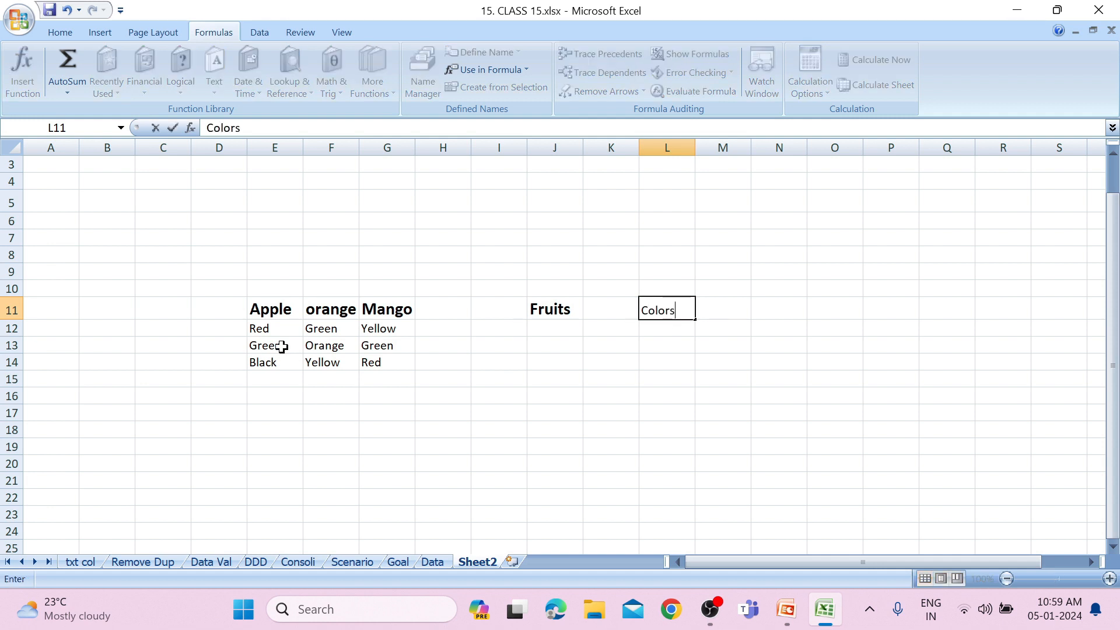
pyautogui.click(635, 309)
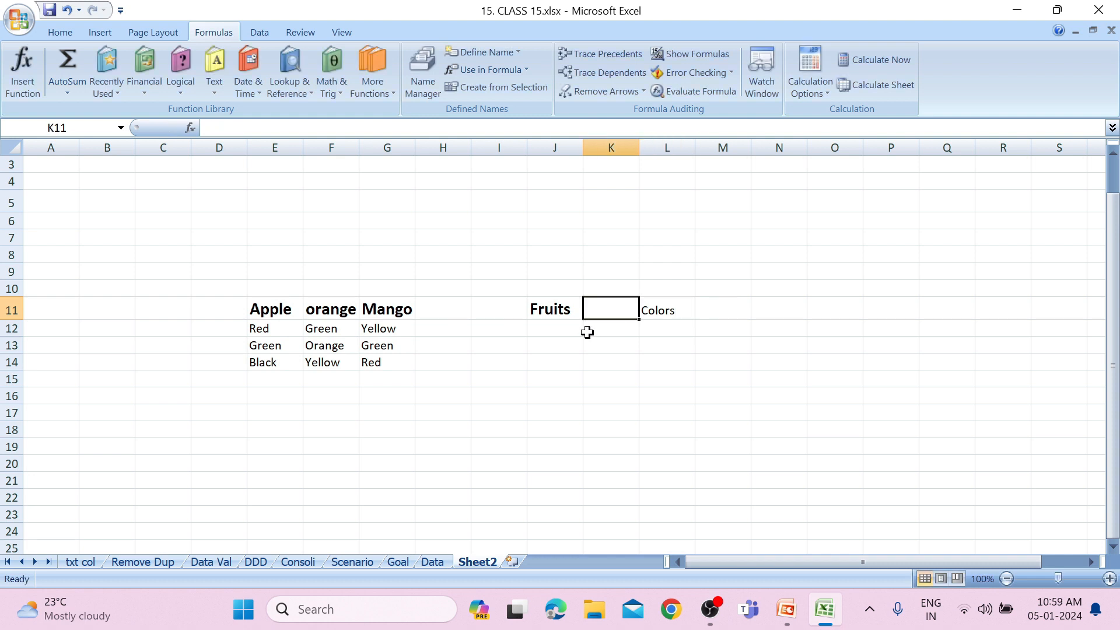
# Add a list validation to J12 with source E11:G11 and choose orange from its drop-down list.
pyautogui.click(563, 325)
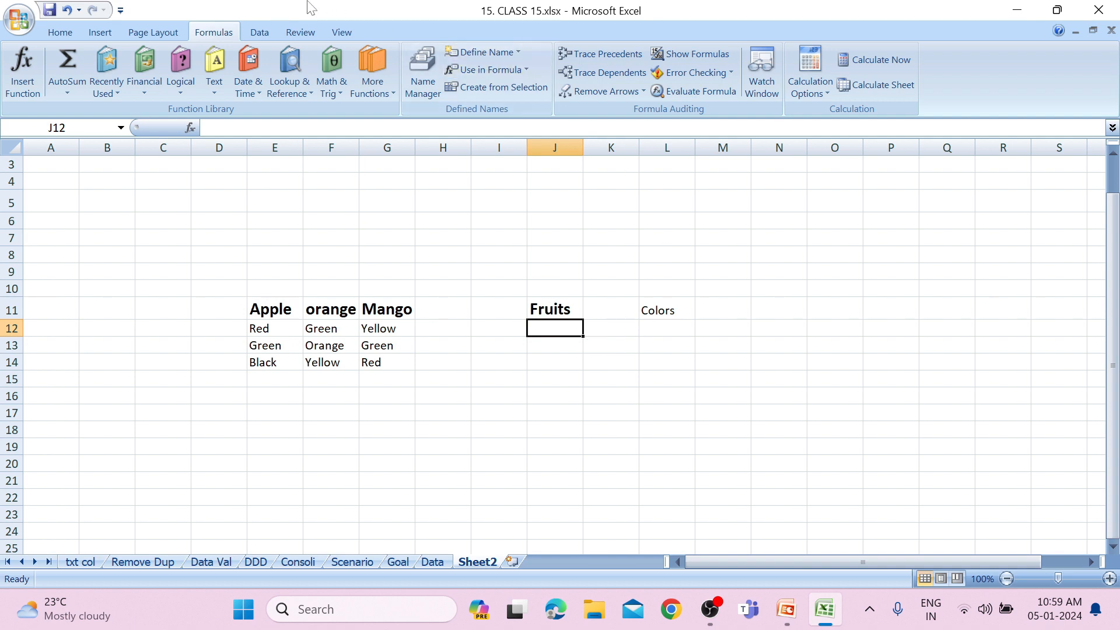
pyautogui.click(262, 32)
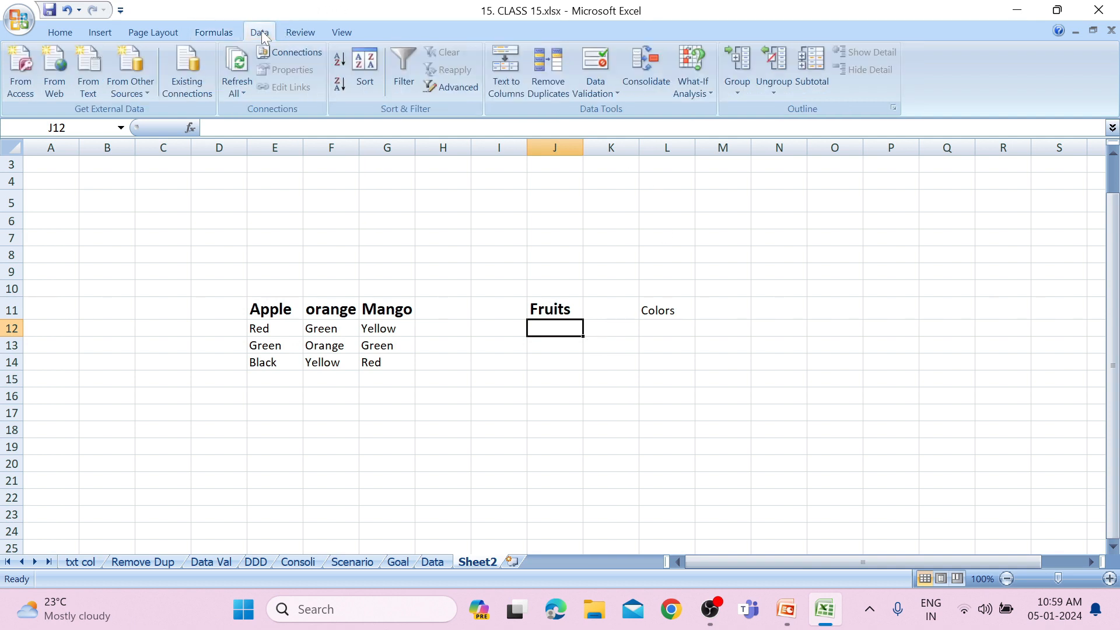
pyautogui.click(585, 92)
pyautogui.click(589, 106)
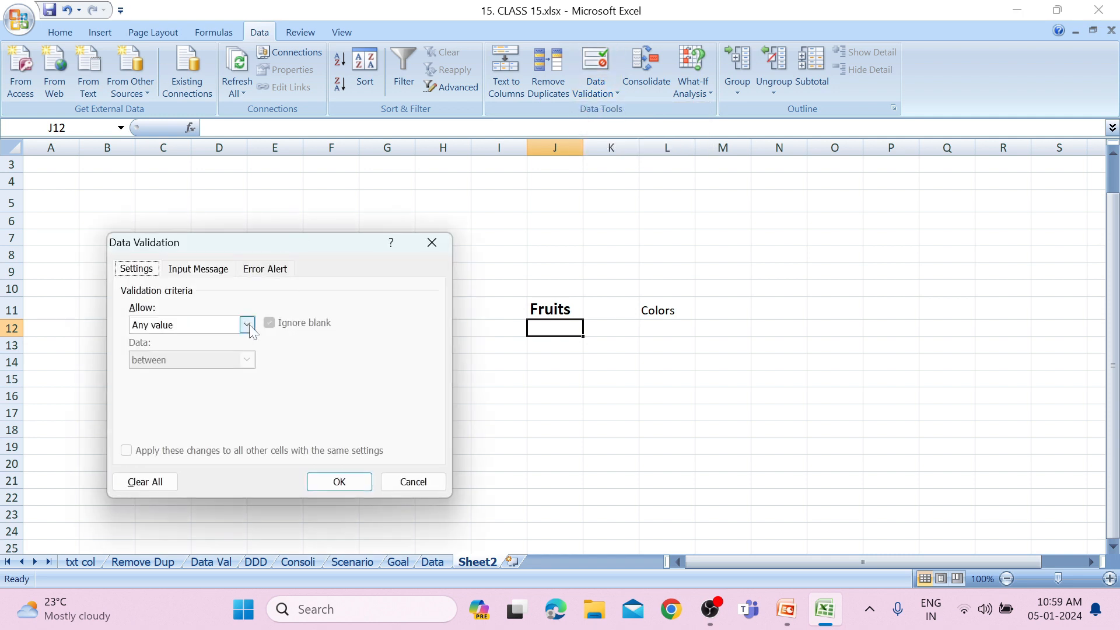
pyautogui.click(247, 325)
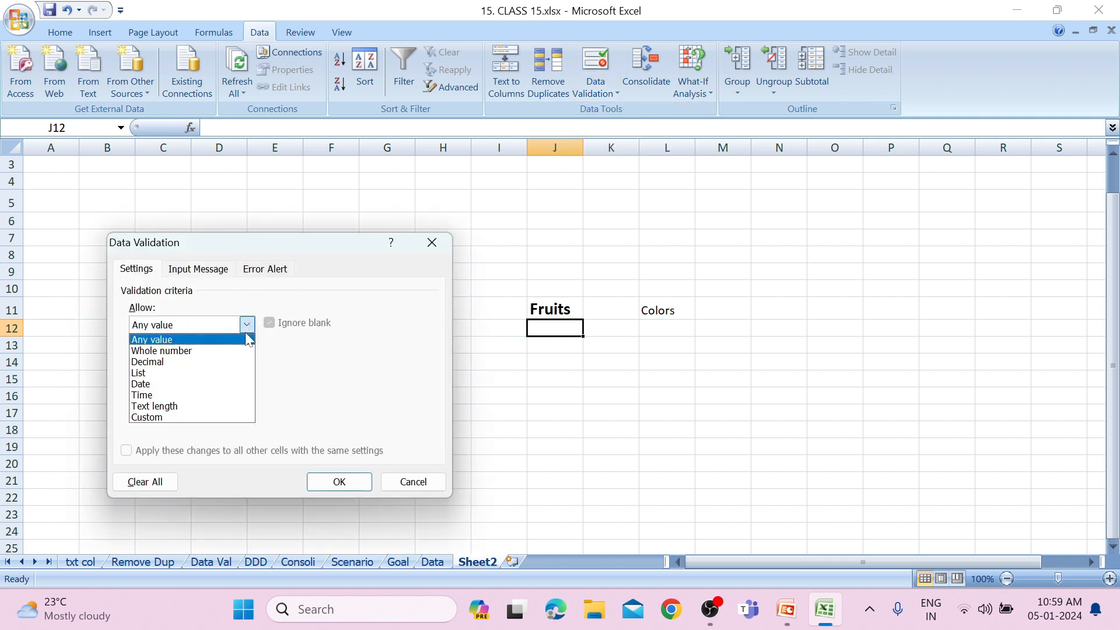
pyautogui.click(185, 374)
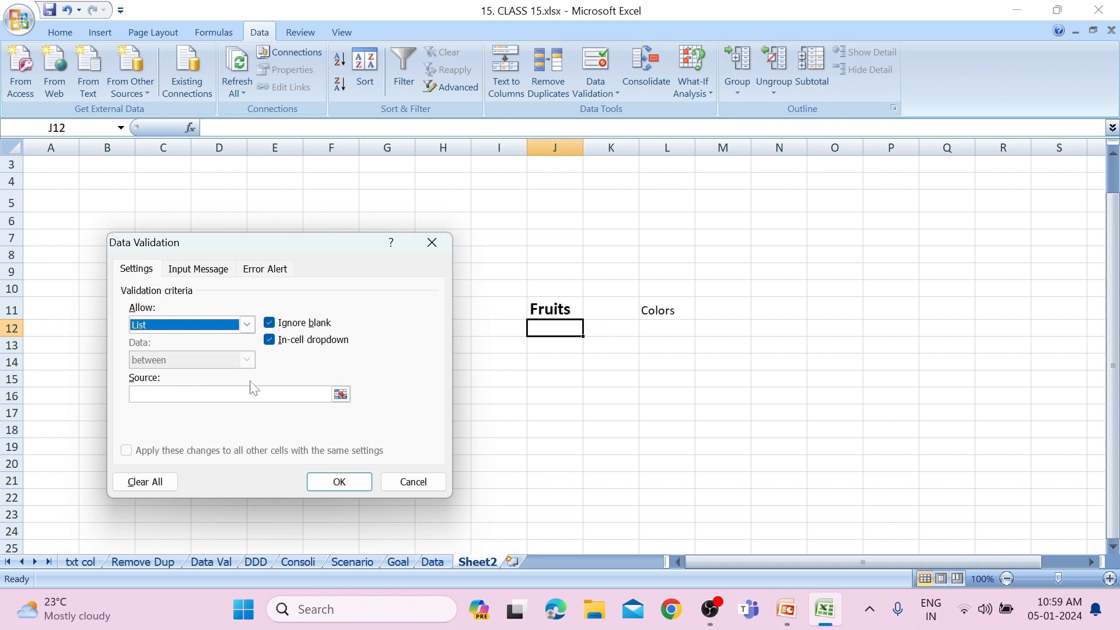
pyautogui.click(341, 395)
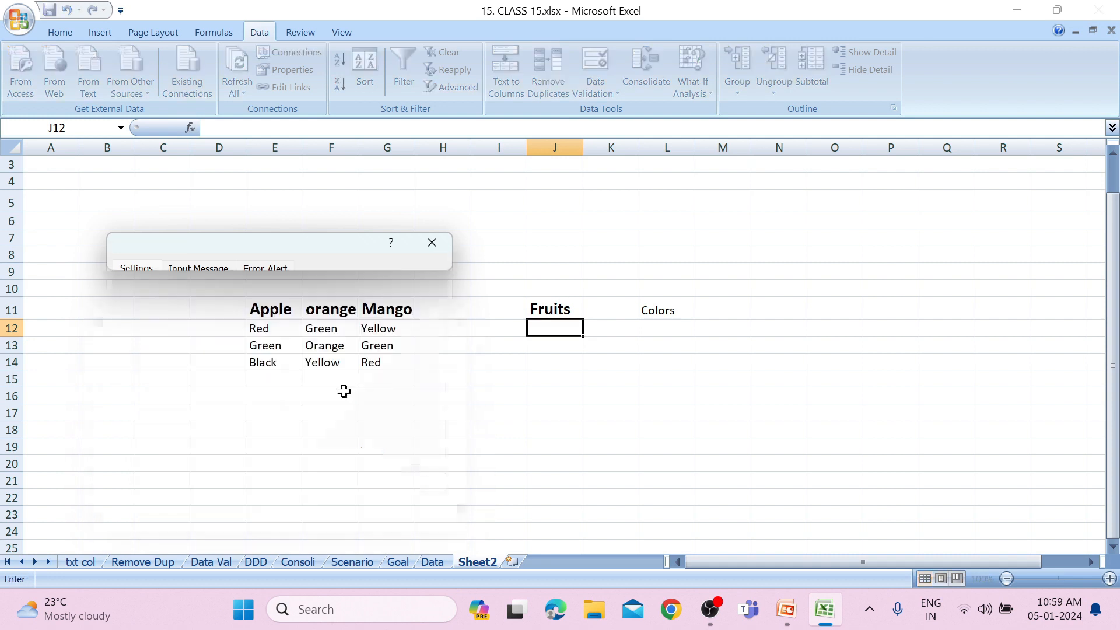
pyautogui.moveTo(276, 308); pyautogui.dragTo(373, 309)
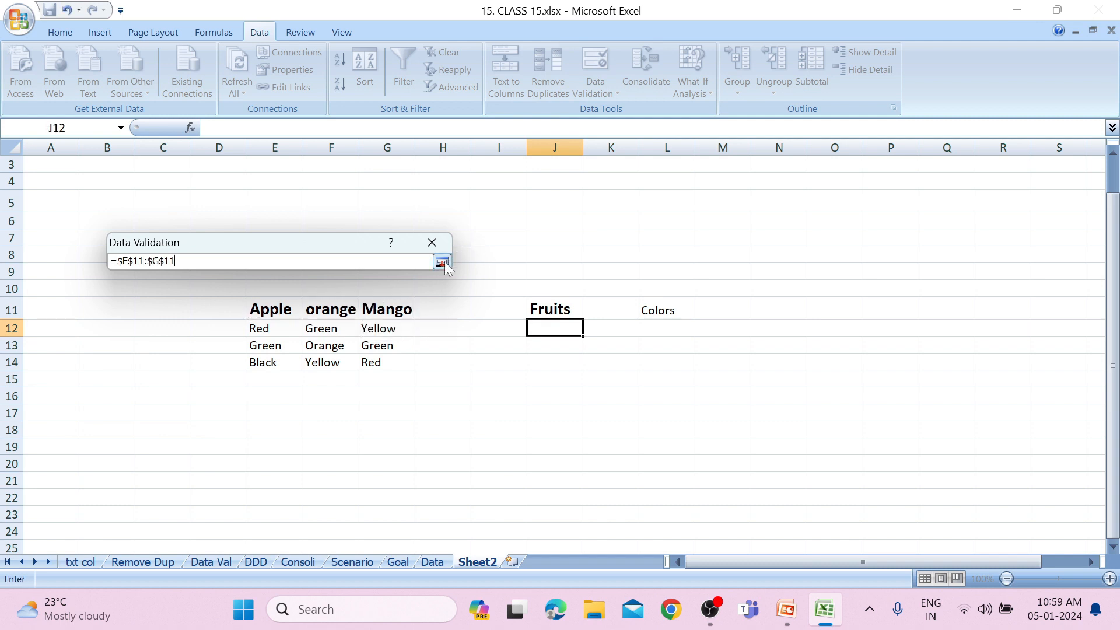
pyautogui.click(443, 262)
pyautogui.click(358, 482)
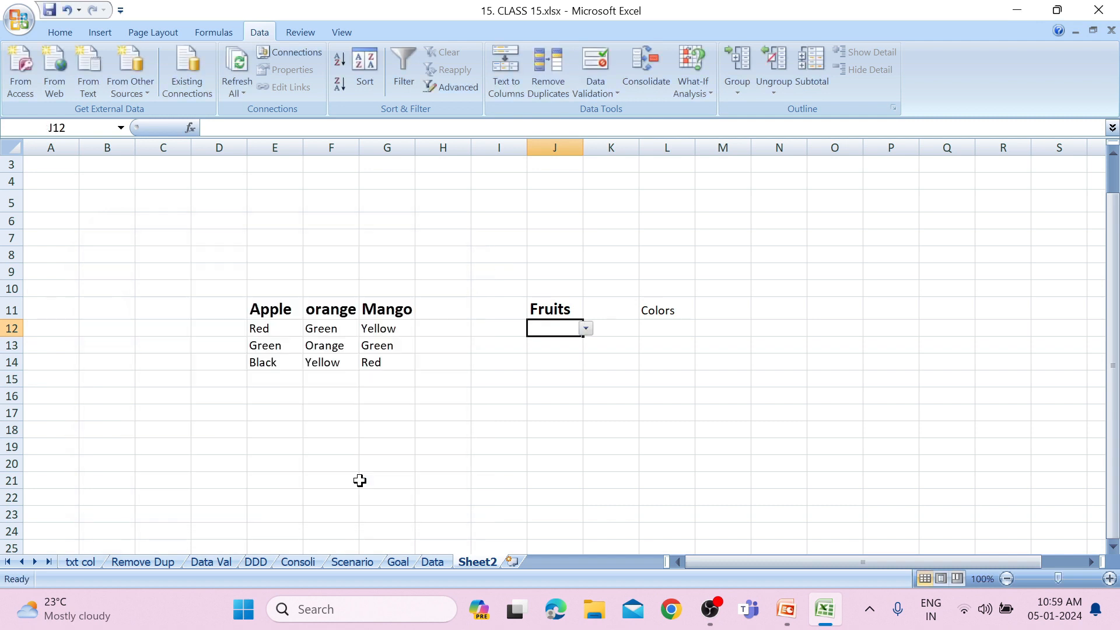
pyautogui.click(585, 330)
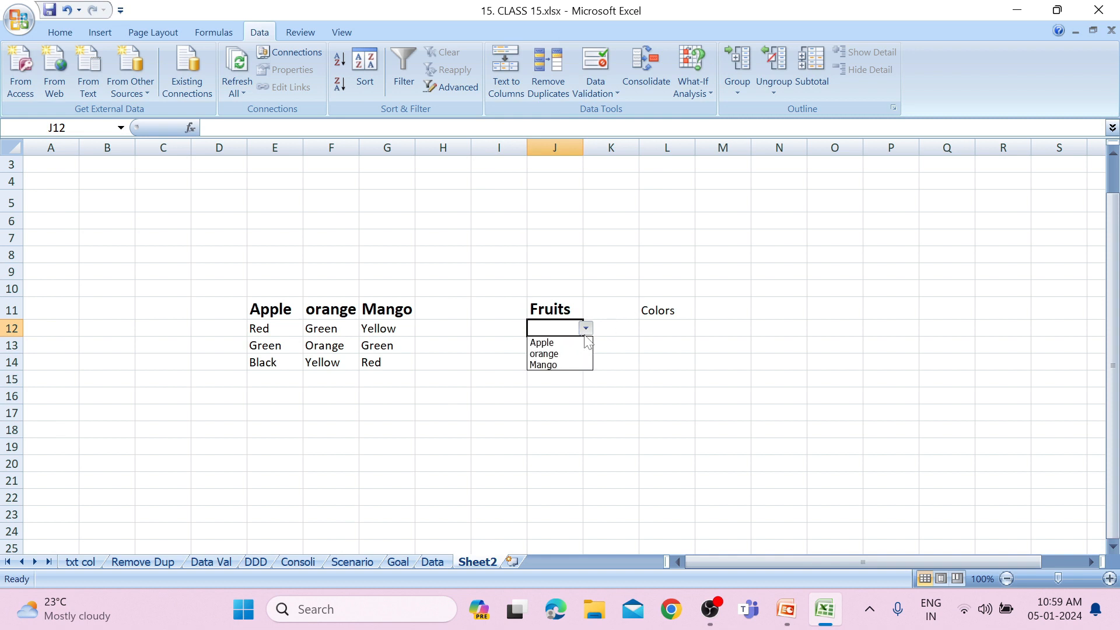
pyautogui.click(578, 353)
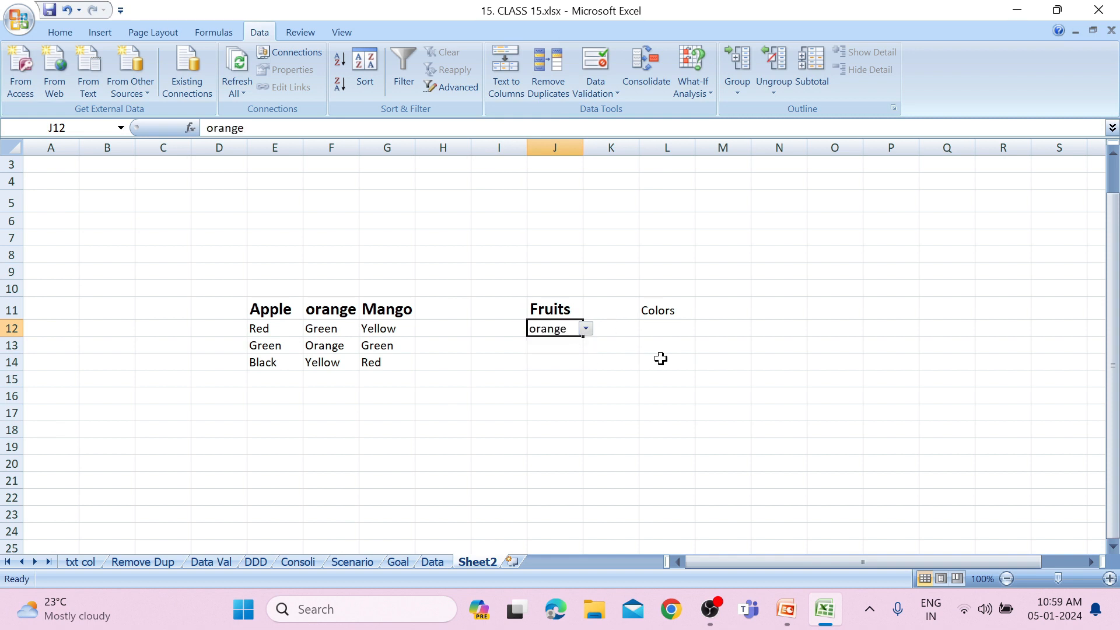
# Add a list validation to L12, below the Colors heading, using an INDIRECT formula that refers to J12 as the source.
pyautogui.click(660, 314)
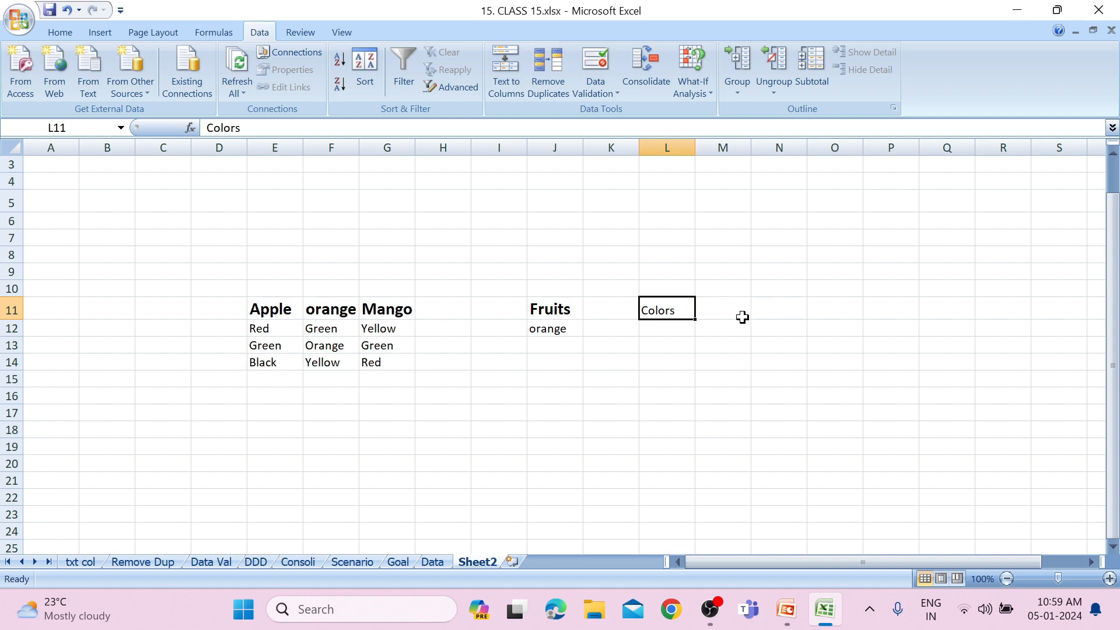
pyautogui.click(663, 330)
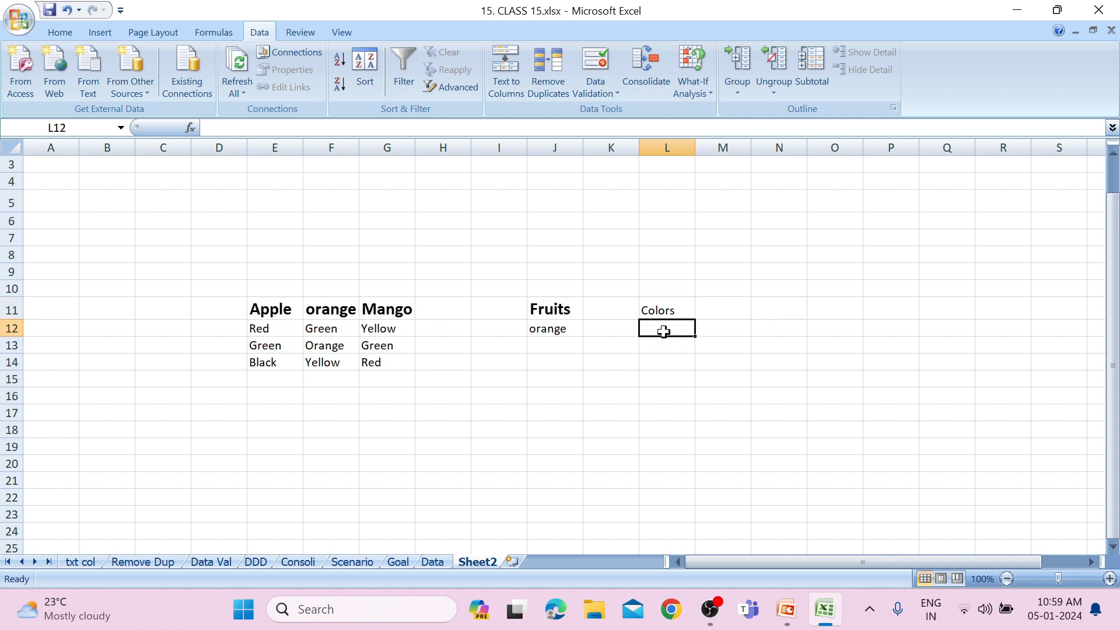
pyautogui.click(594, 87)
pyautogui.click(593, 113)
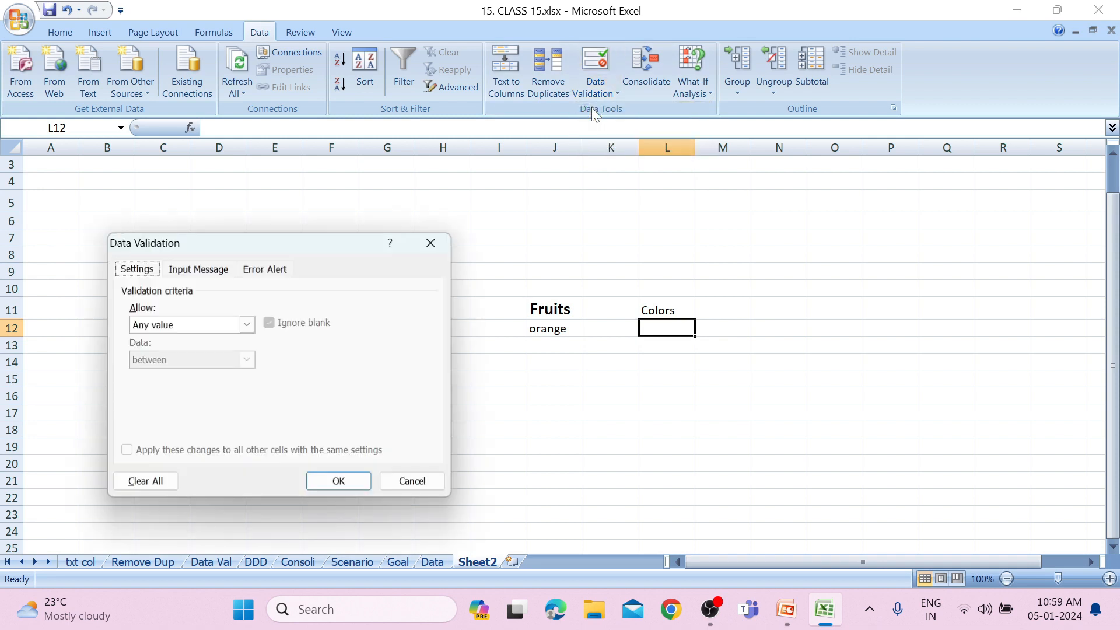
pyautogui.click(247, 325)
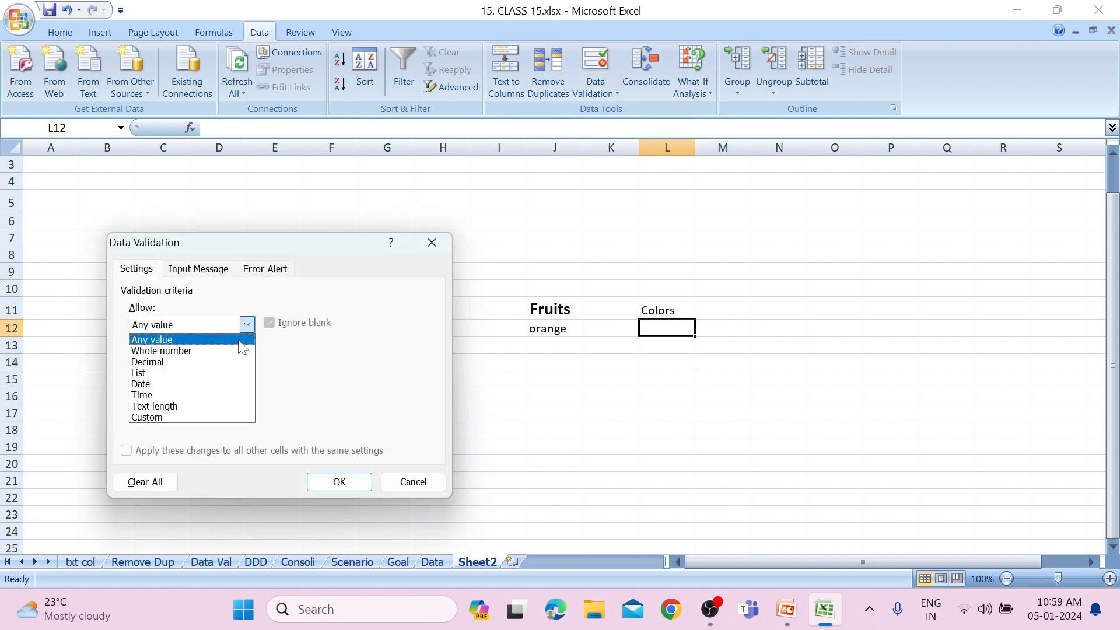
pyautogui.click(222, 377)
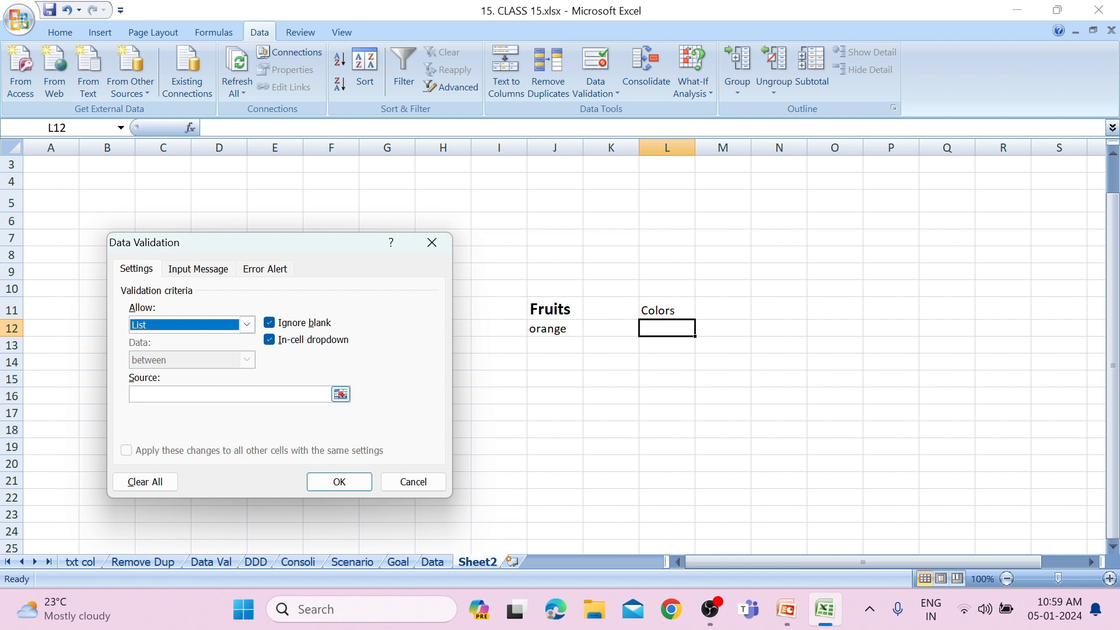
pyautogui.click(224, 395)
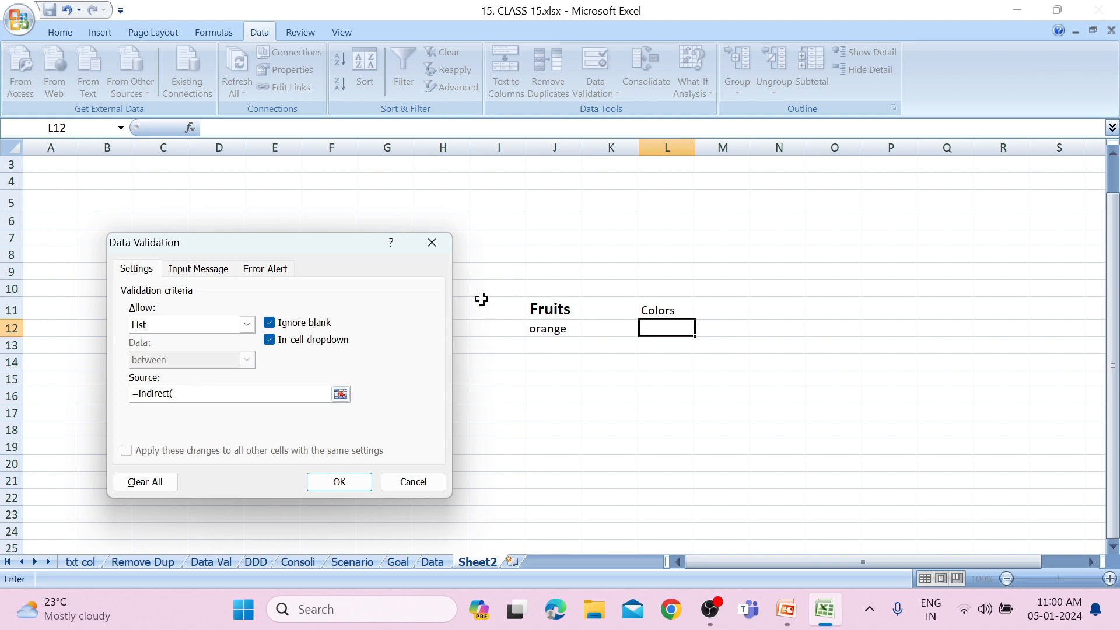
pyautogui.click(538, 337)
pyautogui.write(')')
pyautogui.click(315, 483)
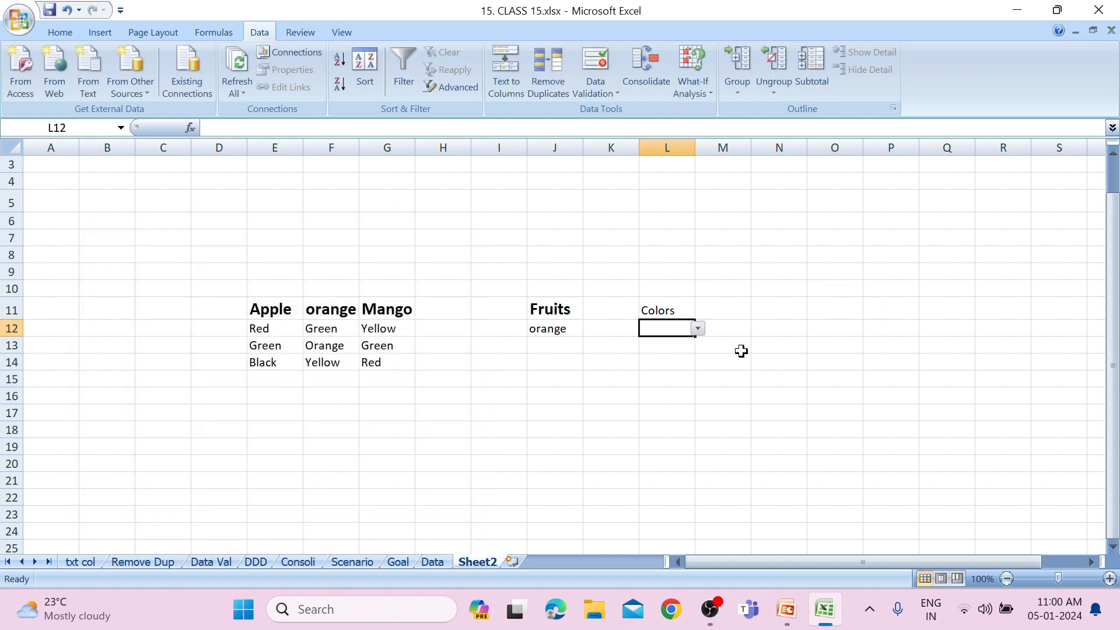
# Check which colours the drop-down list in L12 offers for the fruit chosen in J12.
pyautogui.click(699, 330)
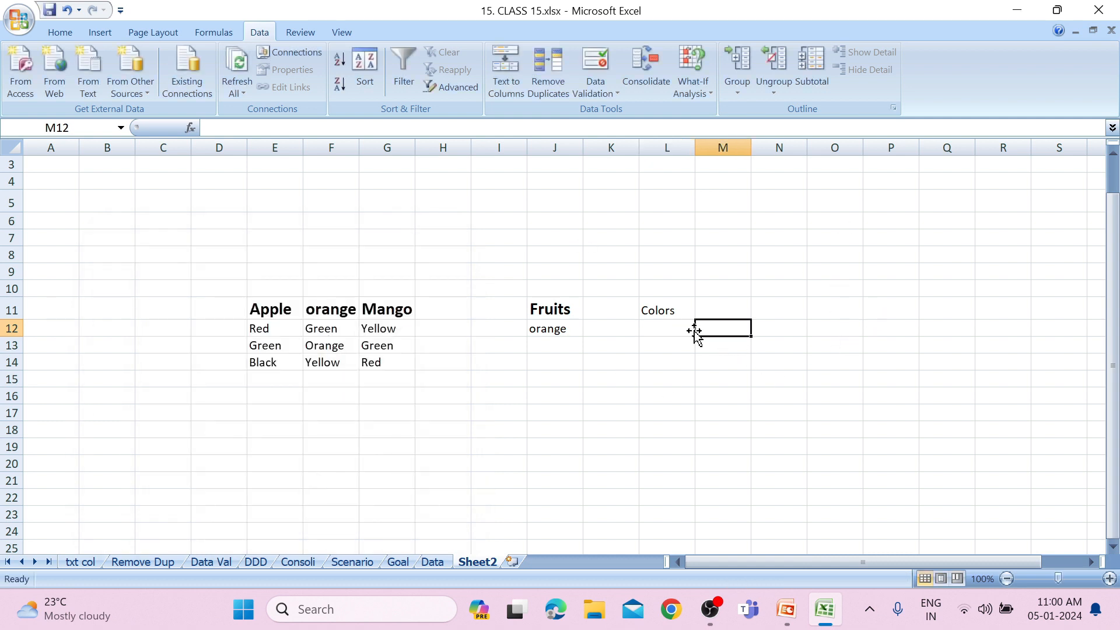
pyautogui.click(690, 330)
pyautogui.click(698, 330)
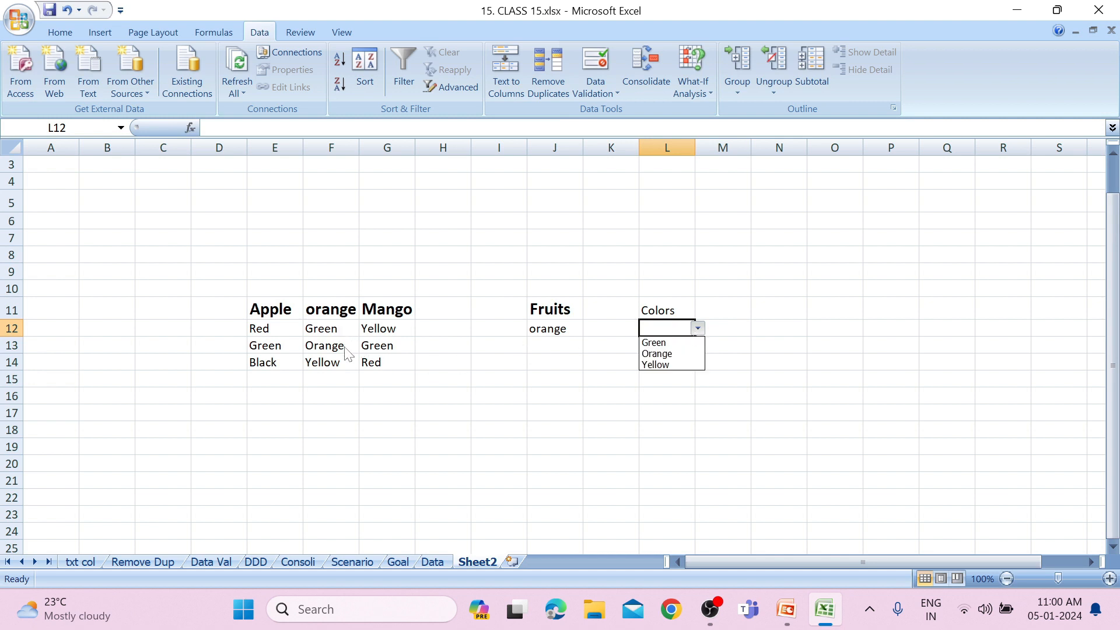
# Change the fruit in J12 to Apple and check the colours offered in L12's drop-down list.
pyautogui.click(566, 319)
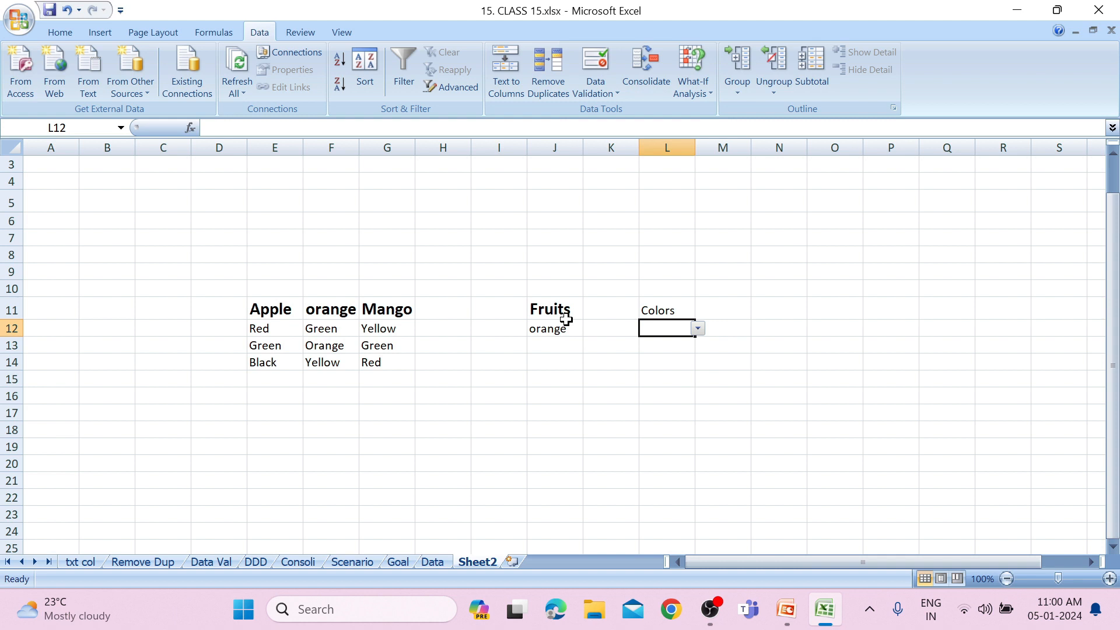
pyautogui.moveTo(569, 327); pyautogui.dragTo(590, 338)
pyautogui.click(586, 331)
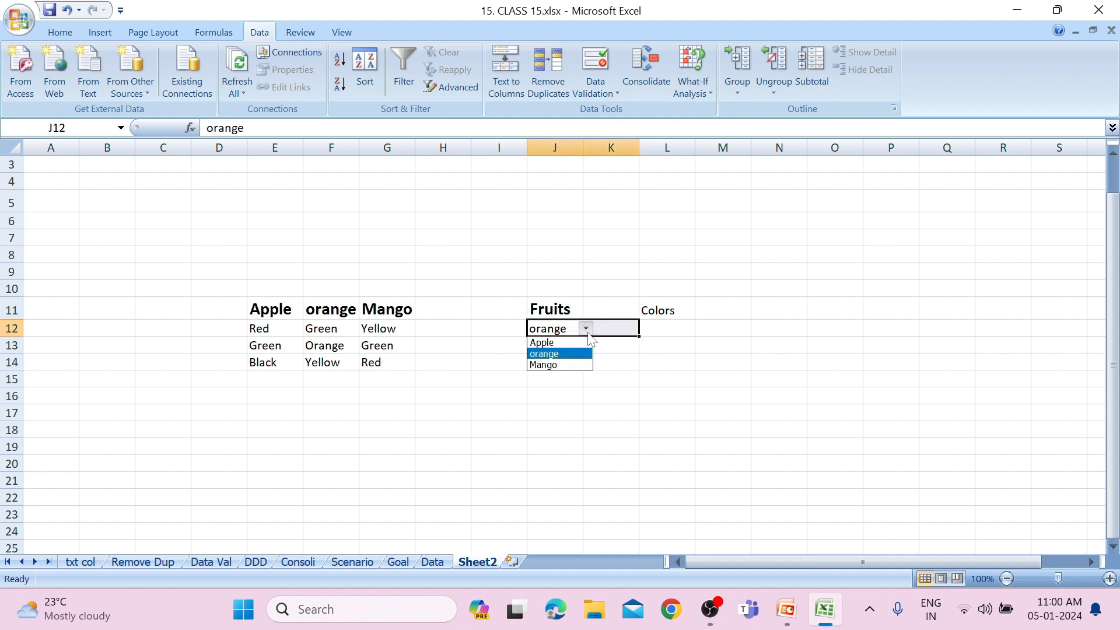
pyautogui.click(575, 341)
pyautogui.click(656, 328)
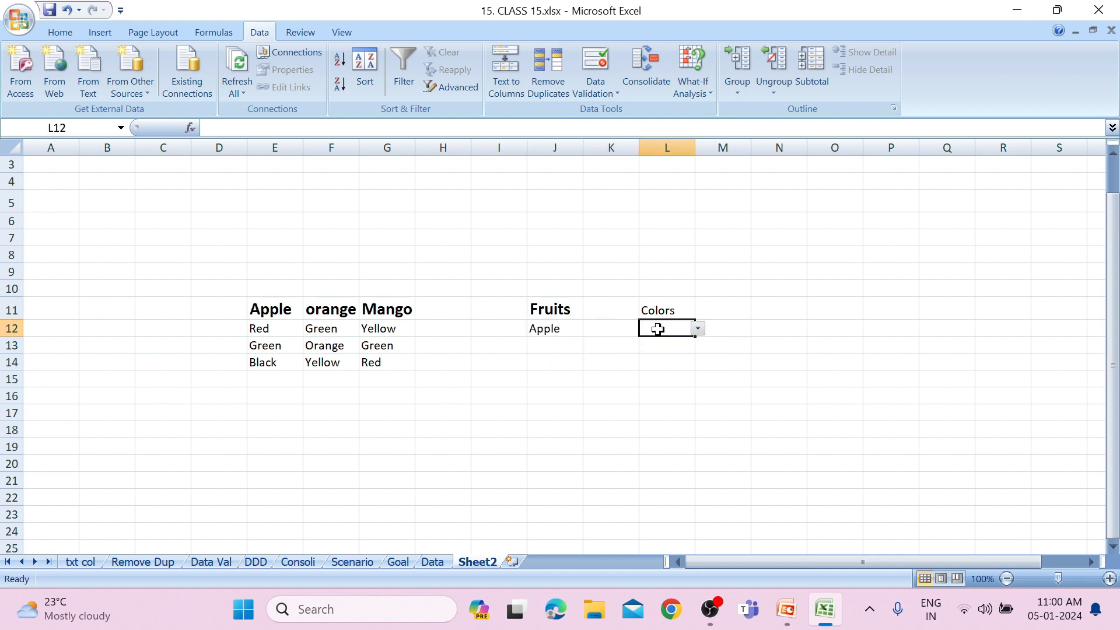
pyautogui.click(699, 329)
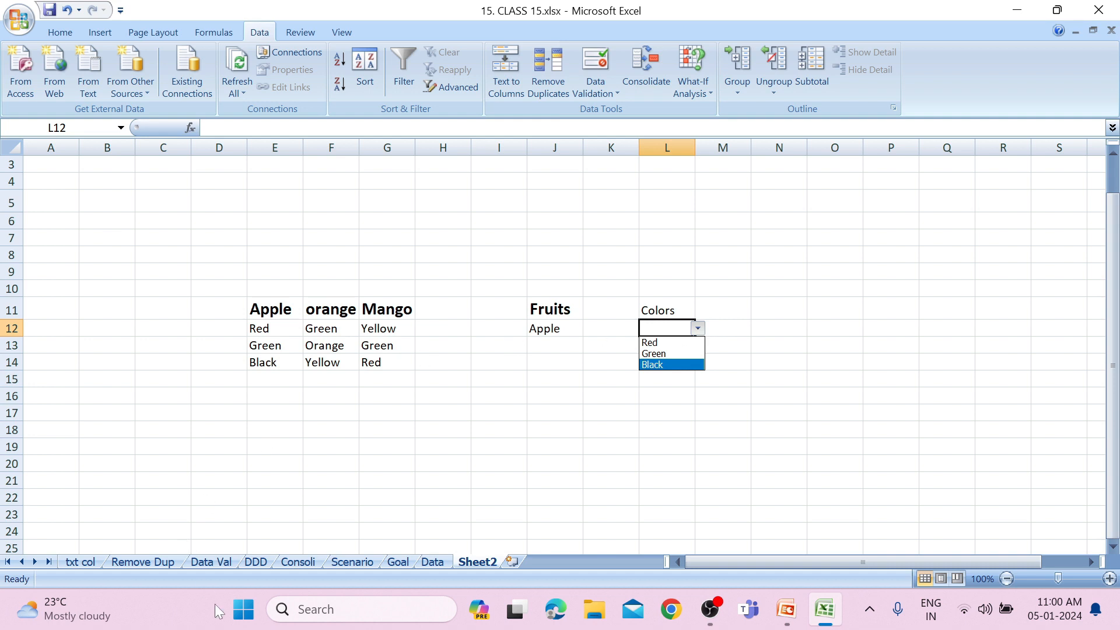
# Review the validation criteria of the marks cell H8 on the Data Val sheet.
pyautogui.click(210, 562)
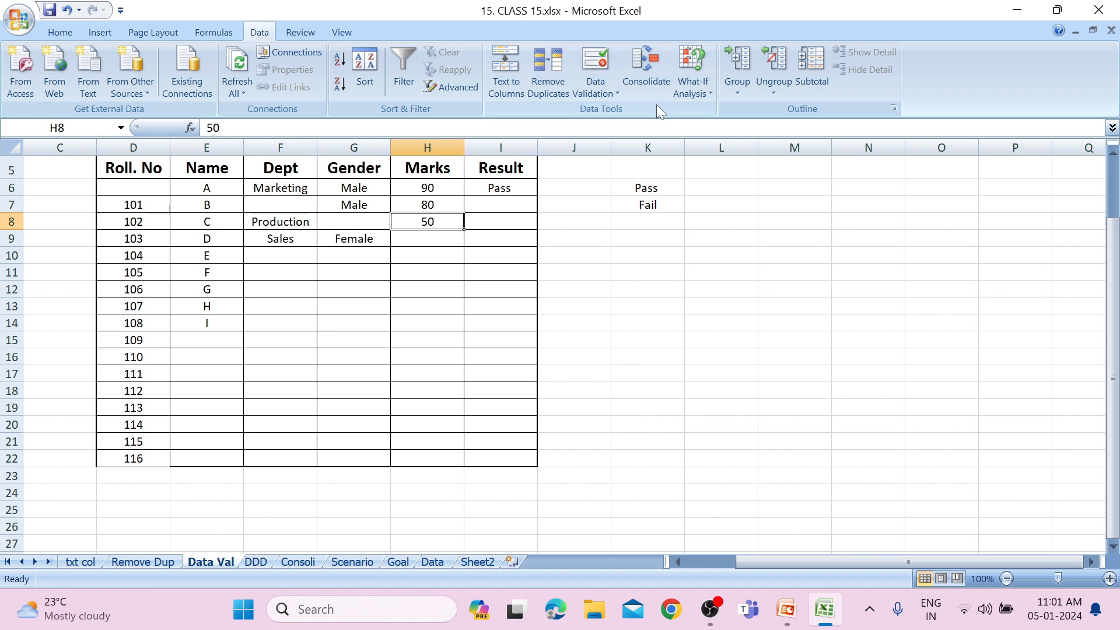
pyautogui.click(604, 95)
pyautogui.click(605, 115)
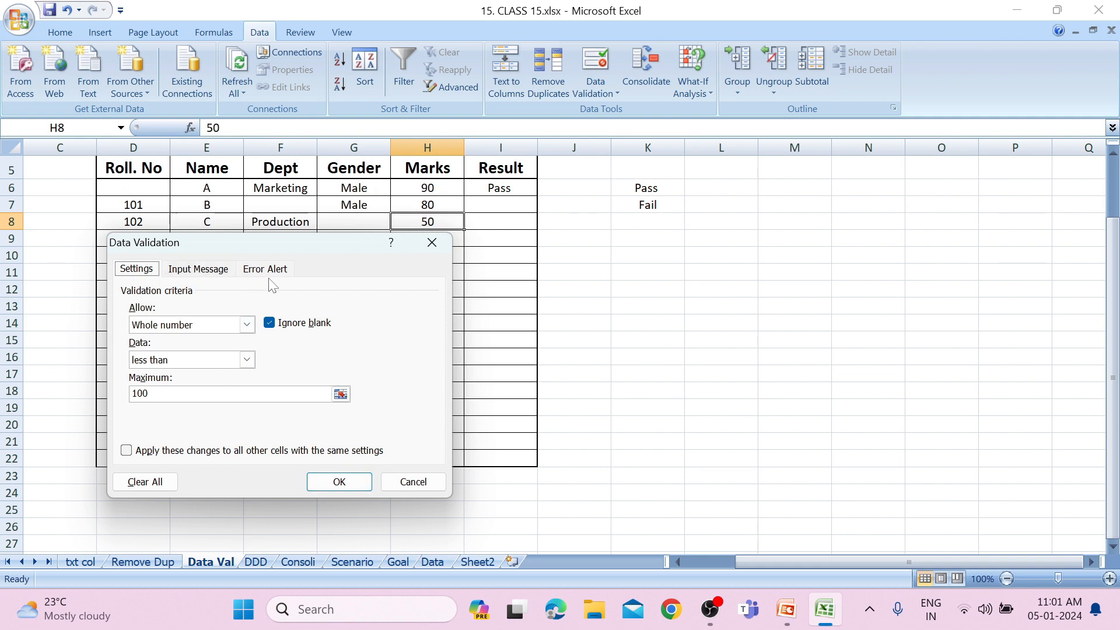
pyautogui.click(431, 242)
# Examine the input message options of data validation for the empty name cell E16.
pyautogui.click(489, 261)
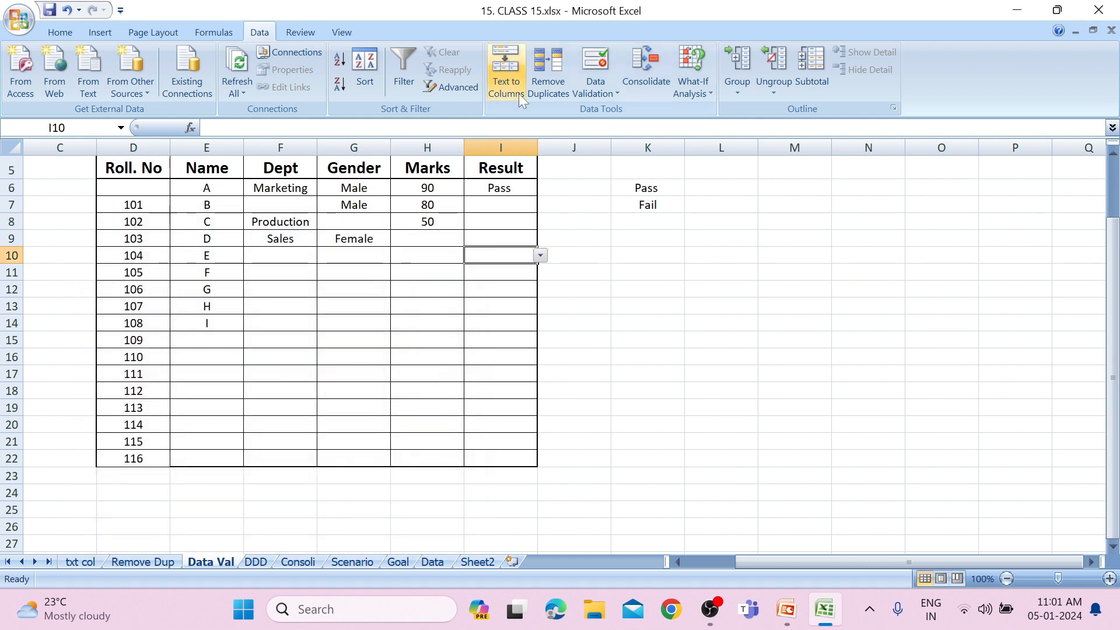
pyautogui.click(324, 322)
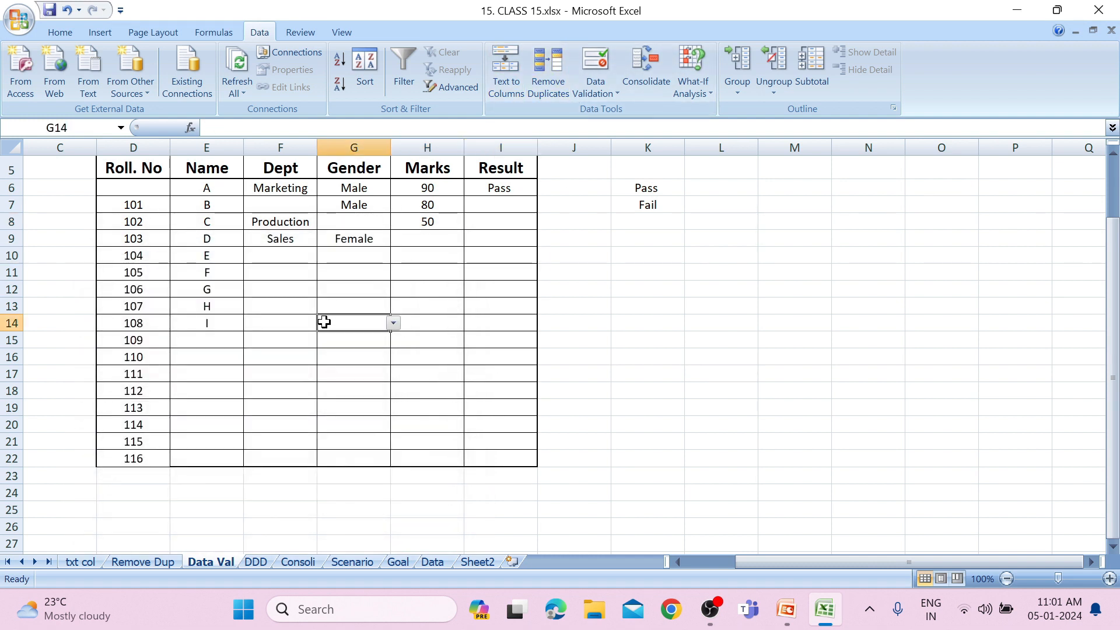
pyautogui.click(273, 309)
pyautogui.click(224, 356)
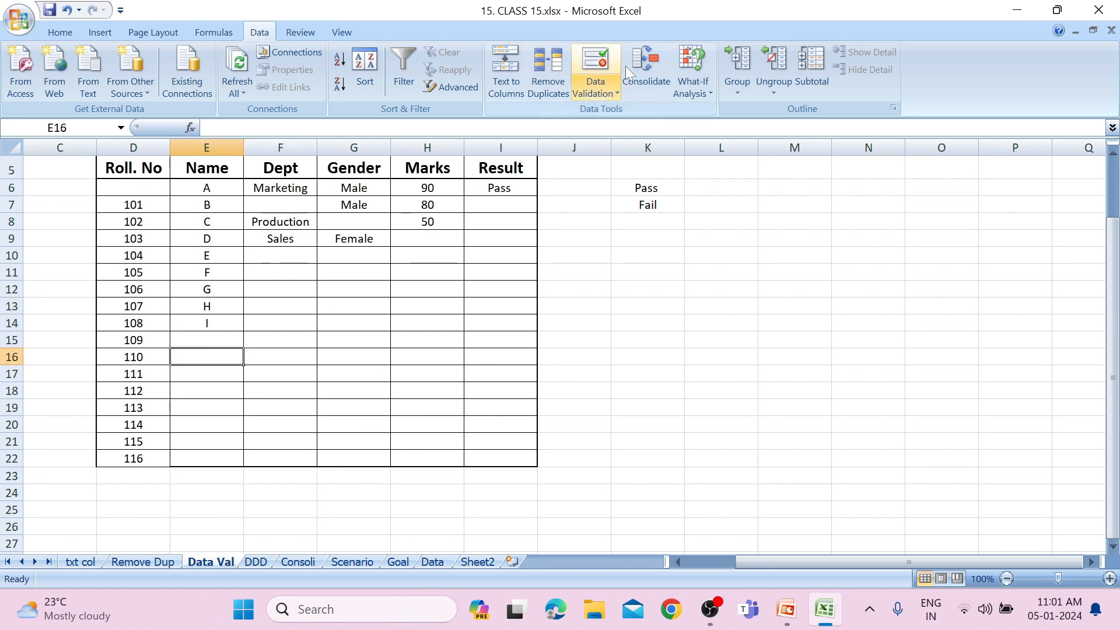
pyautogui.click(588, 96)
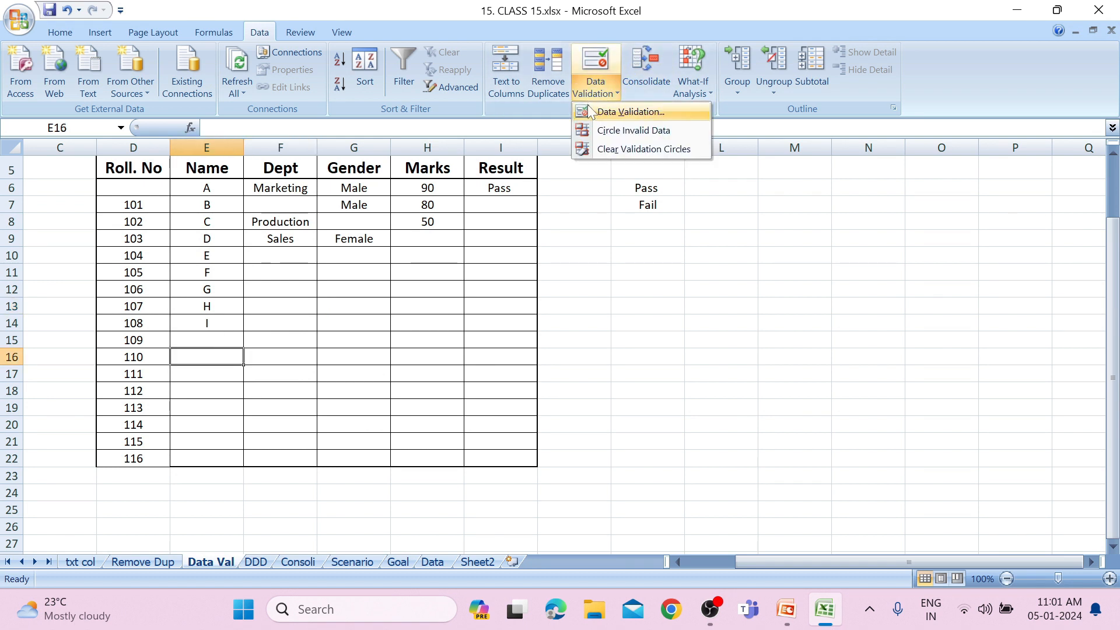
pyautogui.click(587, 110)
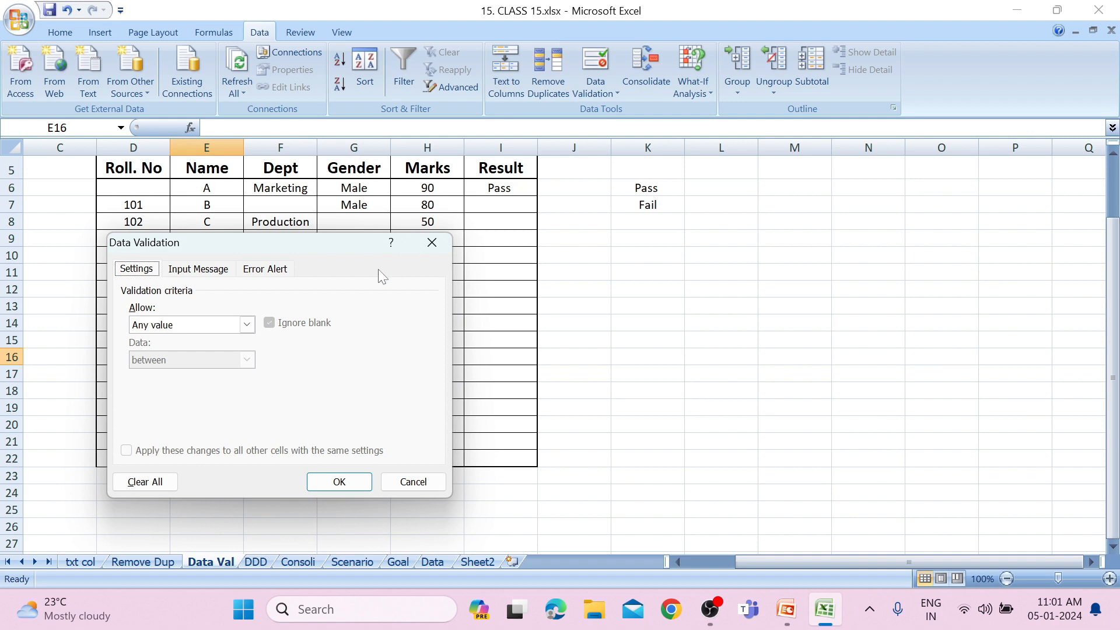
pyautogui.moveTo(342, 247); pyautogui.dragTo(695, 219)
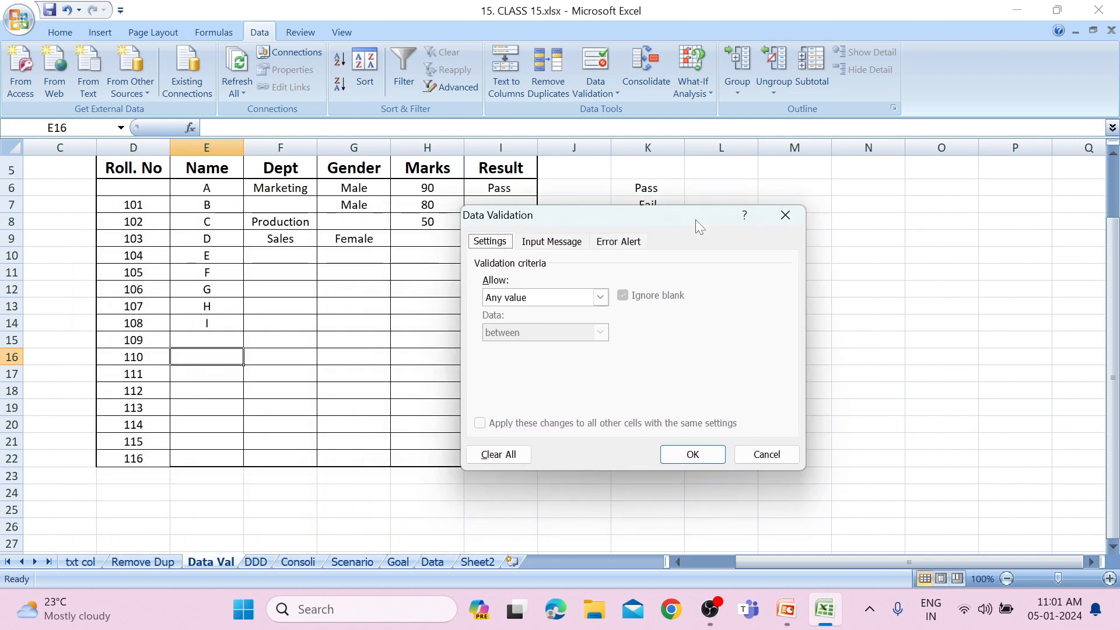
pyautogui.click(559, 244)
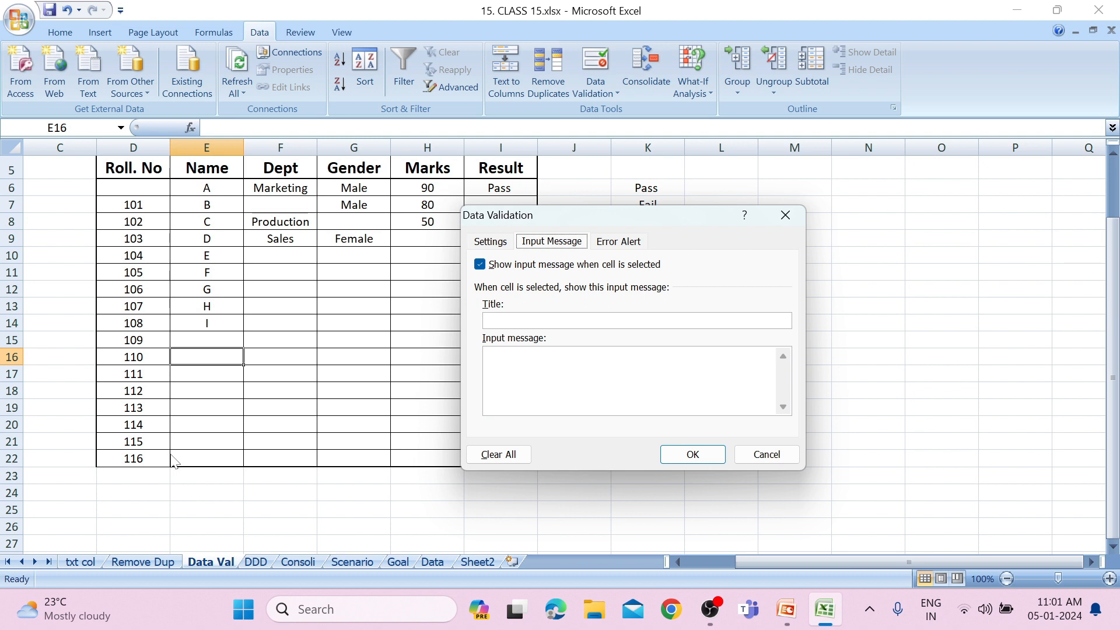
pyautogui.click(794, 224)
# Give the roll number cells D6:D22 a validation input message titled "Notes" reading "Only enter 101 to 120", and check it on D12.
pyautogui.moveTo(142, 187); pyautogui.dragTo(137, 468)
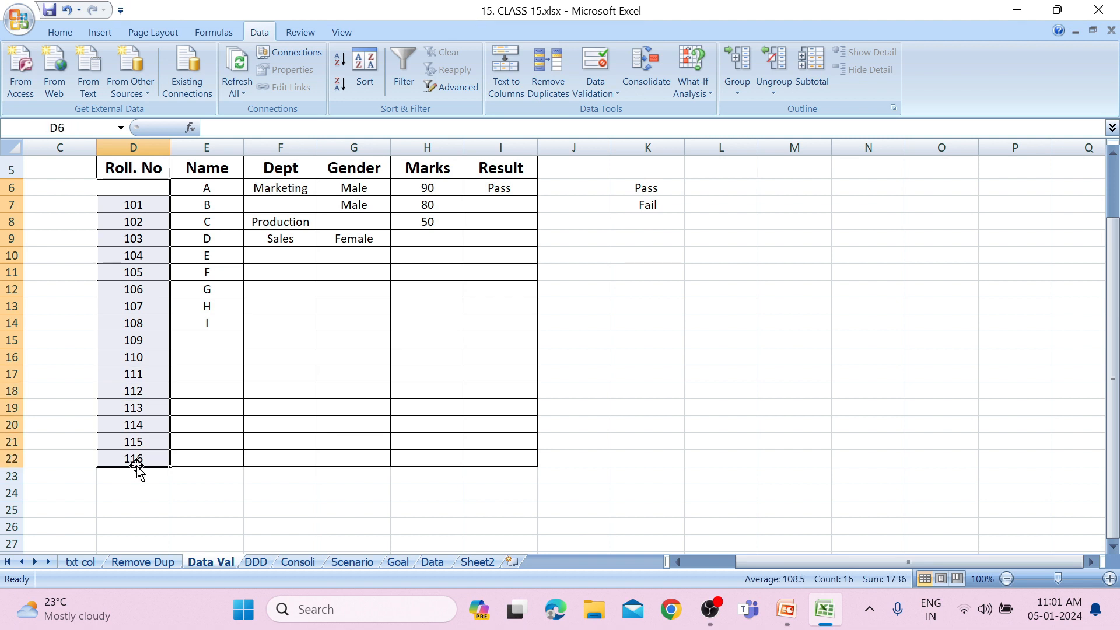
pyautogui.click(584, 90)
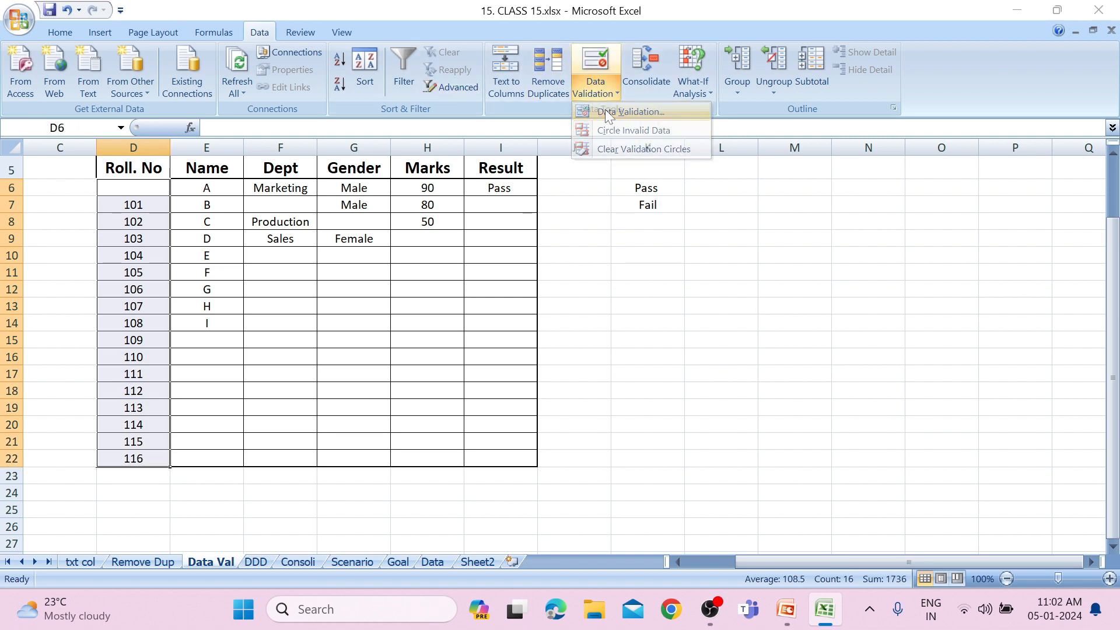
pyautogui.click(606, 112)
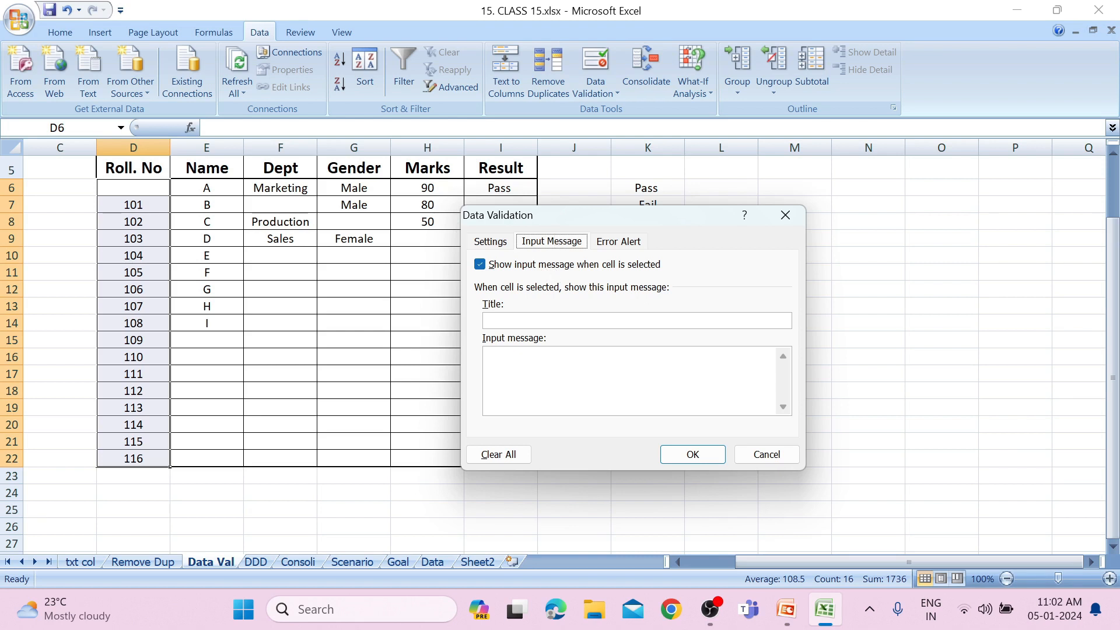
pyautogui.click(542, 327)
pyautogui.write('Notes On')
pyautogui.write('l')
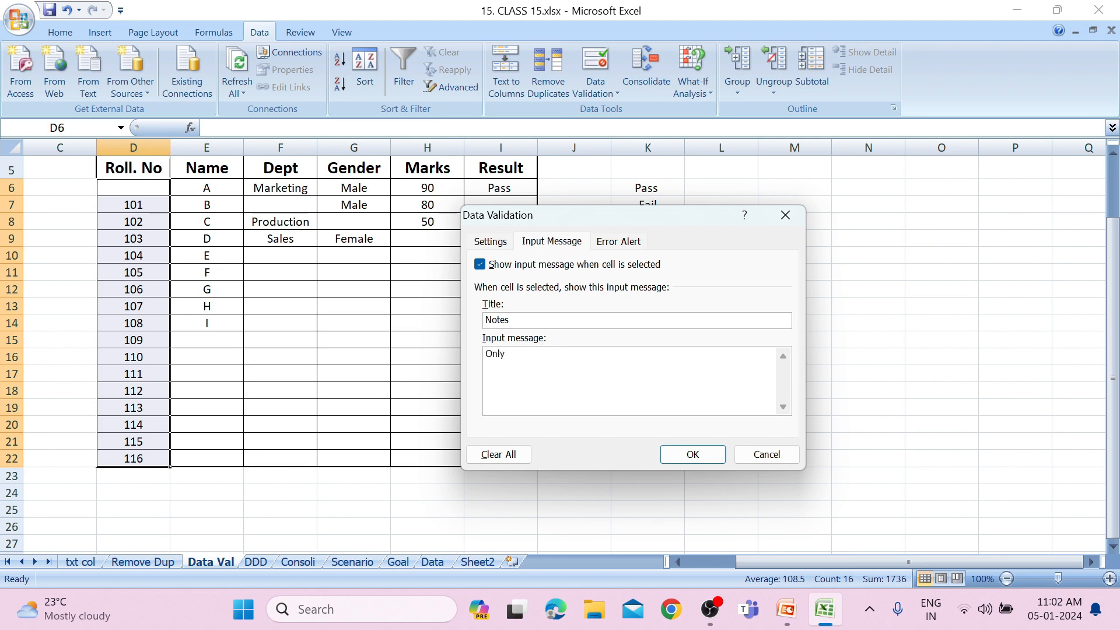
pyautogui.write('y enter 101 to 120')
pyautogui.click(706, 460)
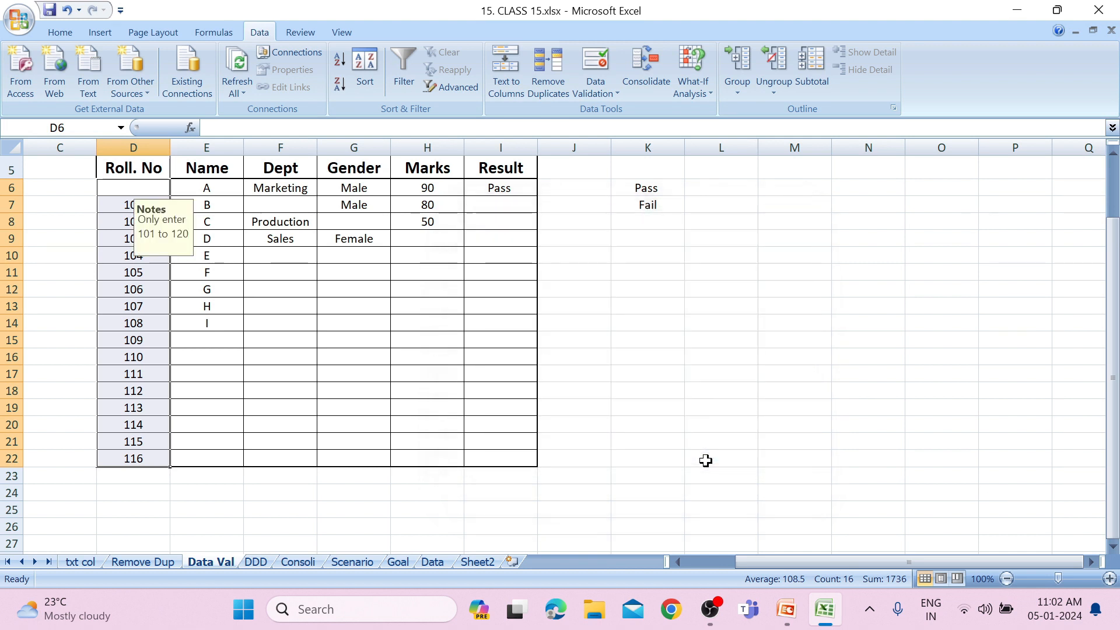
pyautogui.click(160, 292)
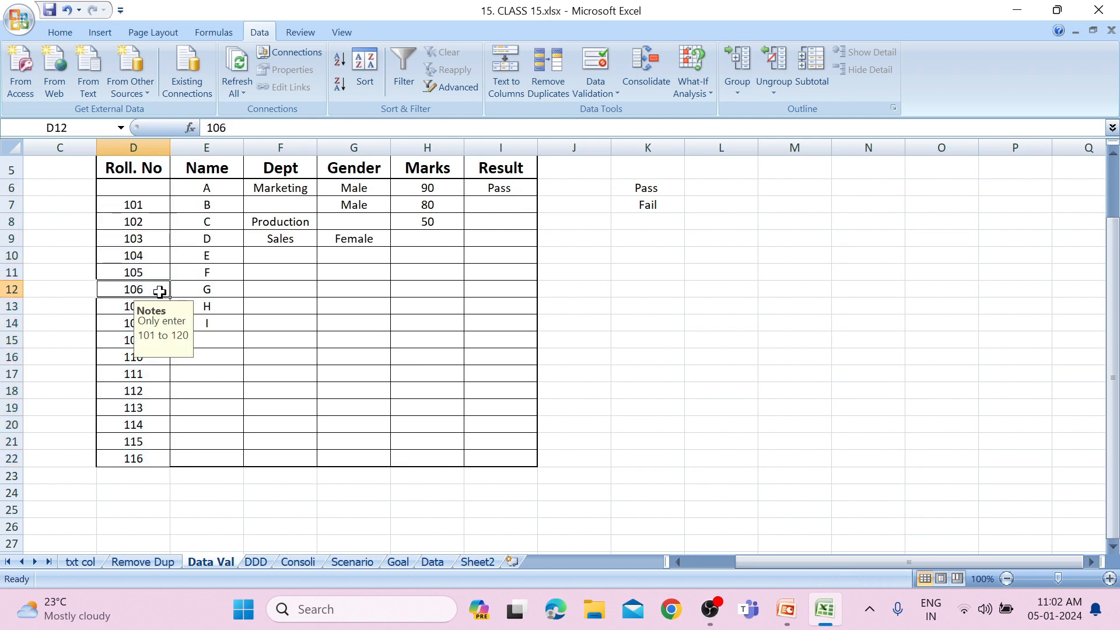
# Apply the Stop error alert style to roll number cell D18 and enter 120 in it.
pyautogui.click(146, 394)
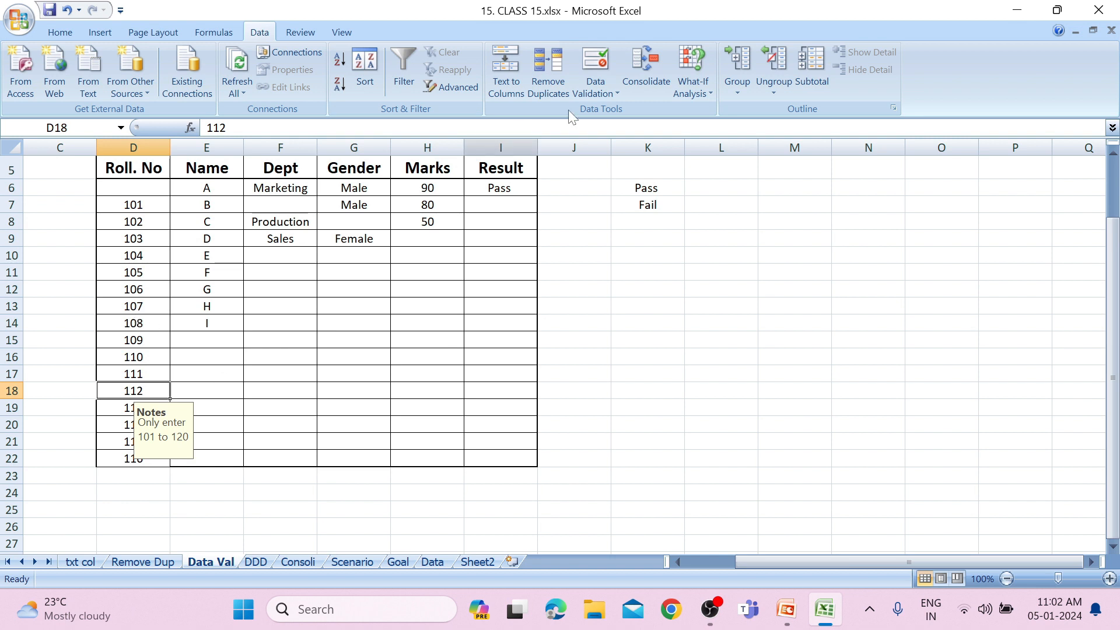
pyautogui.click(595, 61)
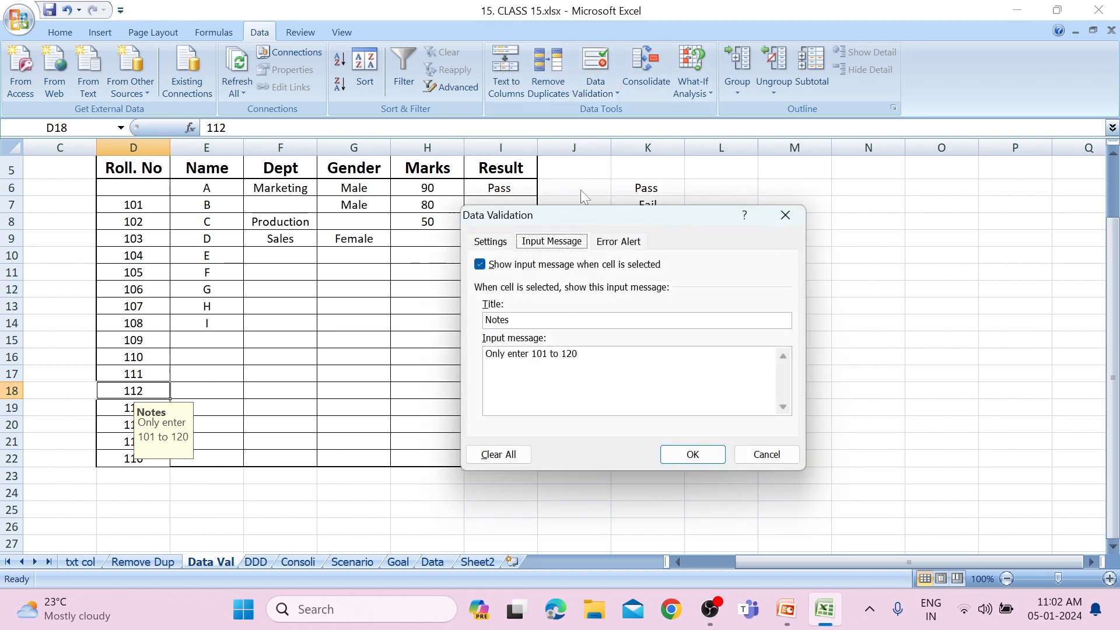
pyautogui.click(622, 244)
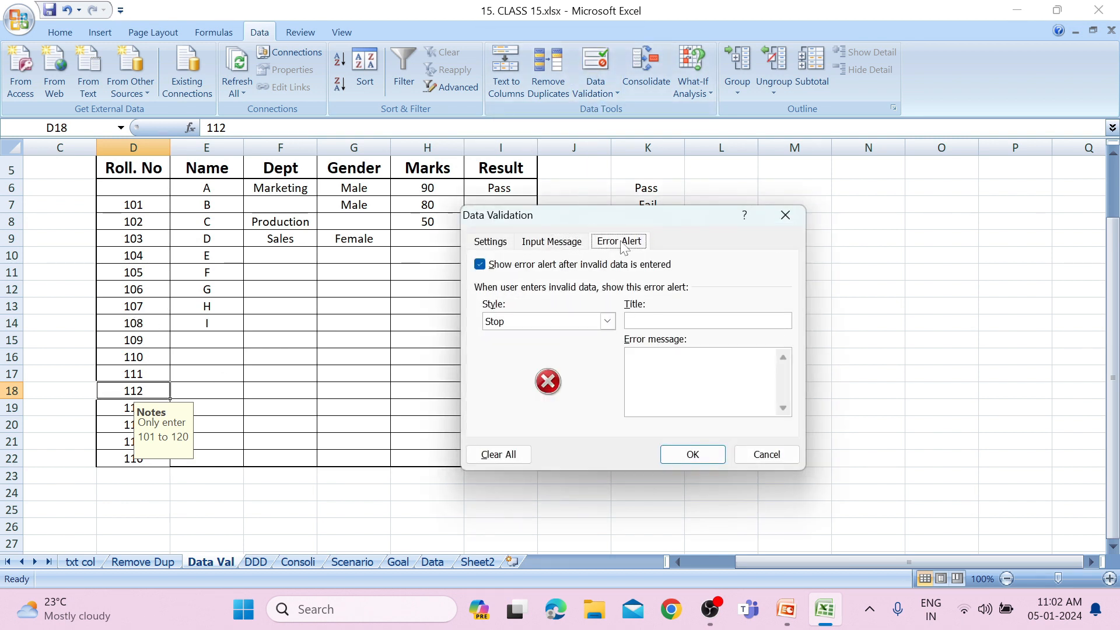
pyautogui.click(609, 322)
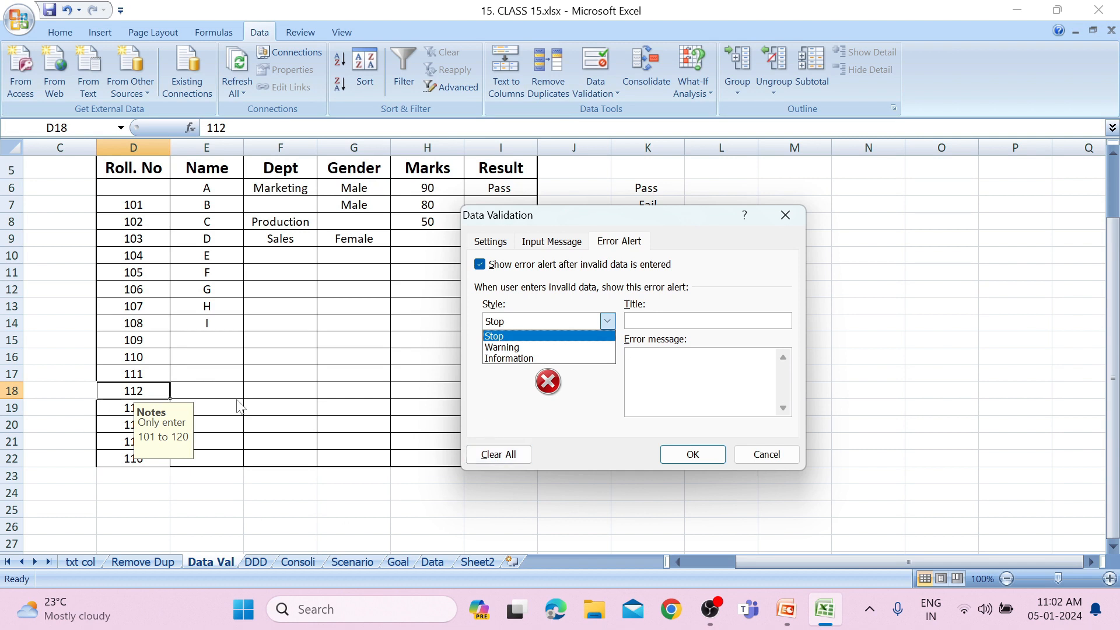
pyautogui.click(551, 336)
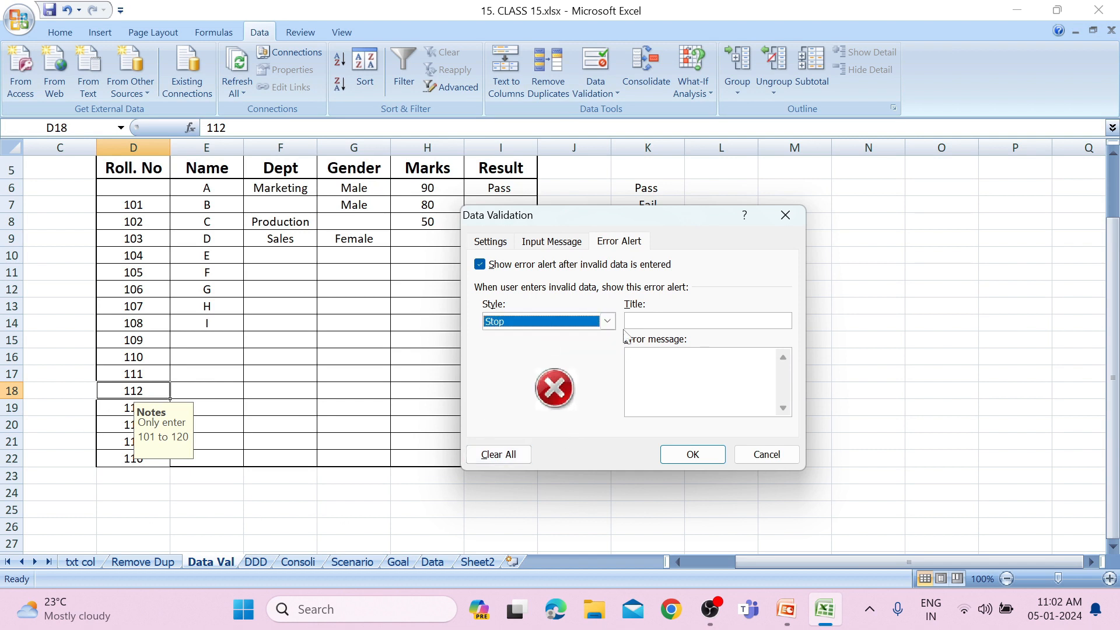
pyautogui.click(690, 457)
pyautogui.write('120')
pyautogui.press('Return')
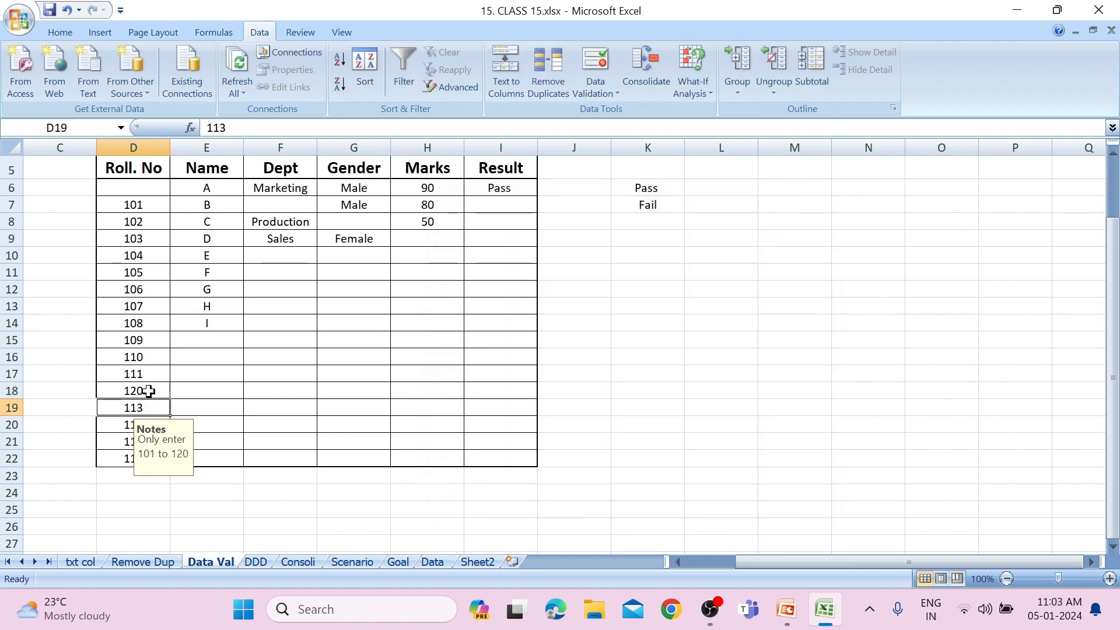
# Try to enter the out-of-range roll number 121 in D18 to test the Stop alert, retrying once and discarding the entry.
pyautogui.press('Up')
pyautogui.press('Up')
pyautogui.press('Down')
pyautogui.write('121')
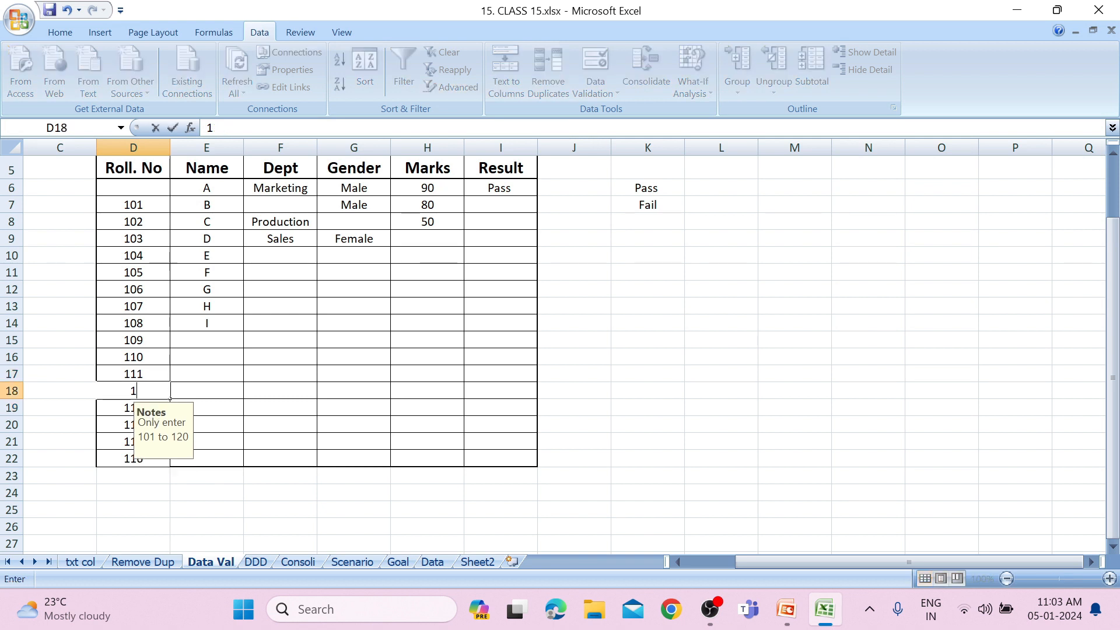
pyautogui.press('Return')
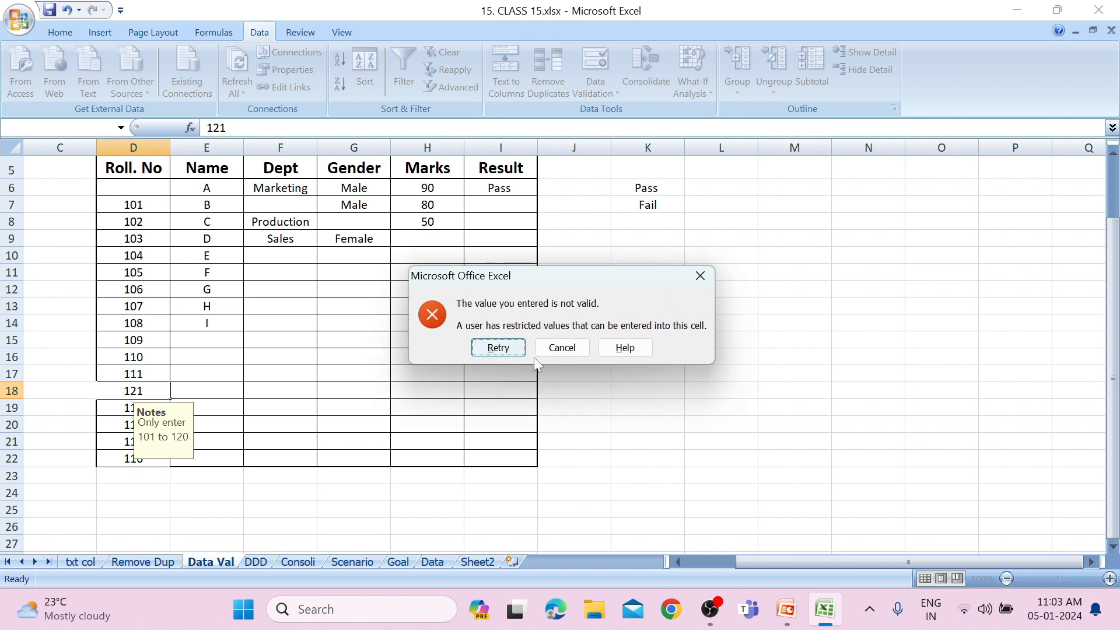
pyautogui.click(482, 346)
pyautogui.press('Return')
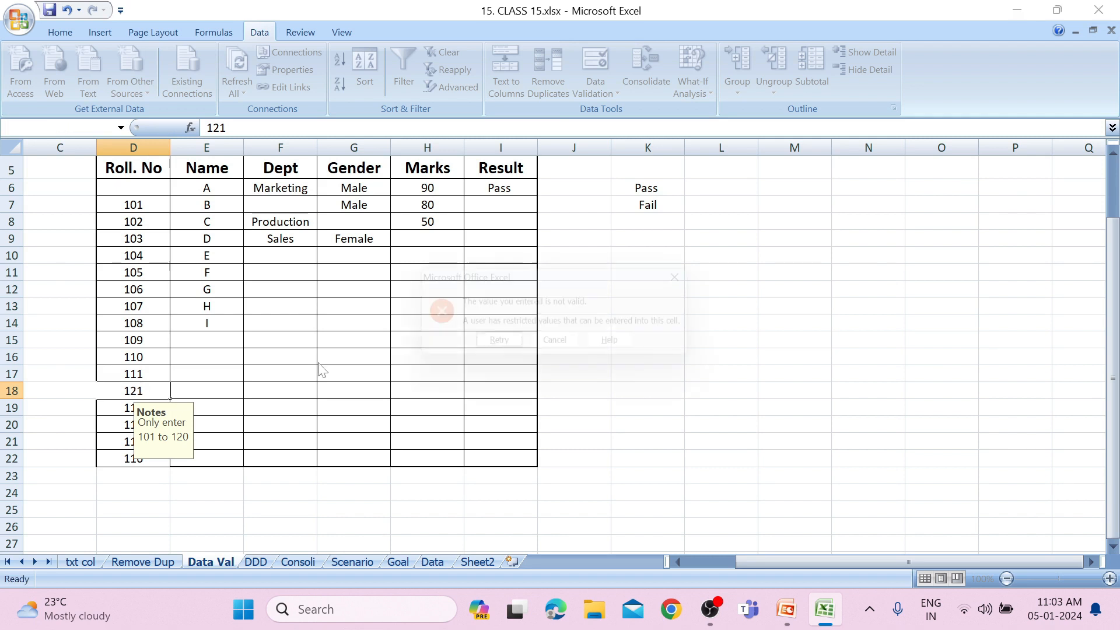
pyautogui.click(700, 277)
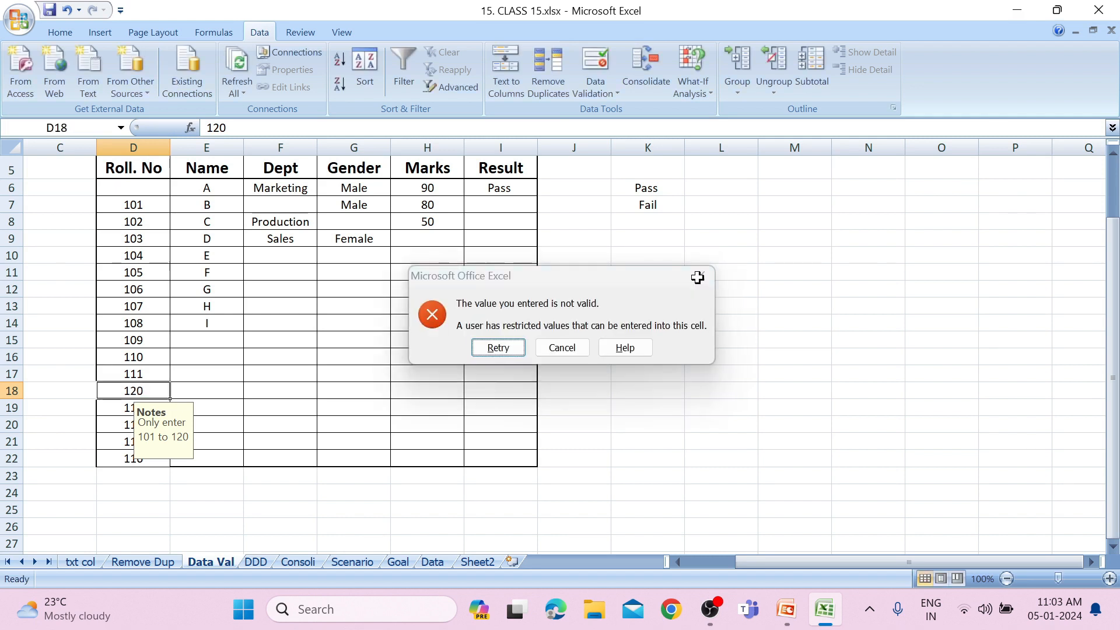
# Change the data validation error alert style of D18 to Warning.
pyautogui.click(607, 86)
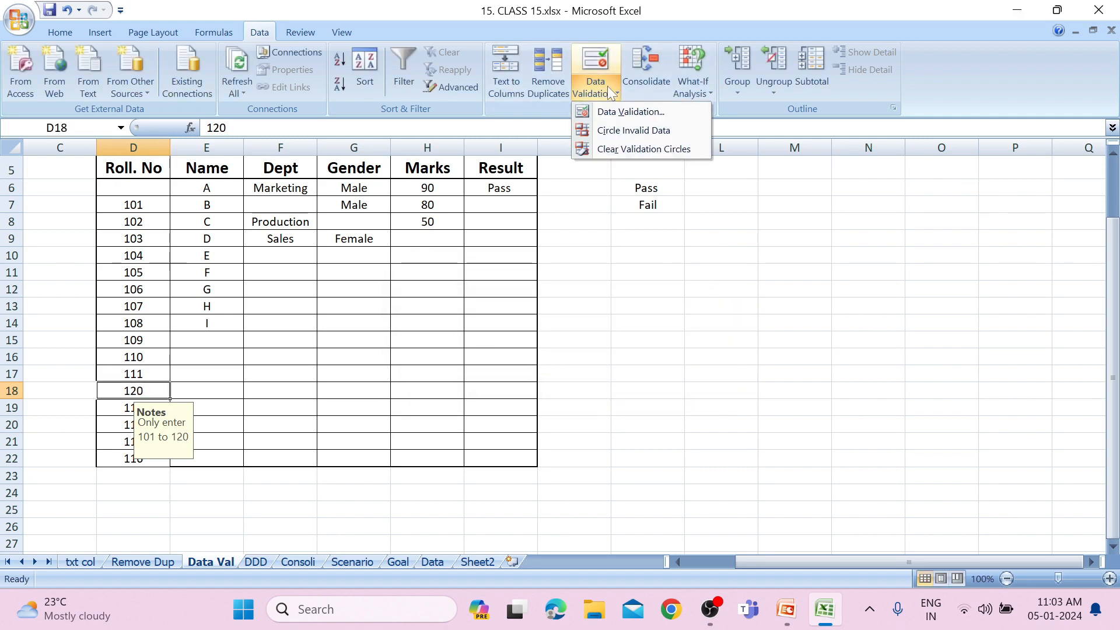
pyautogui.click(622, 111)
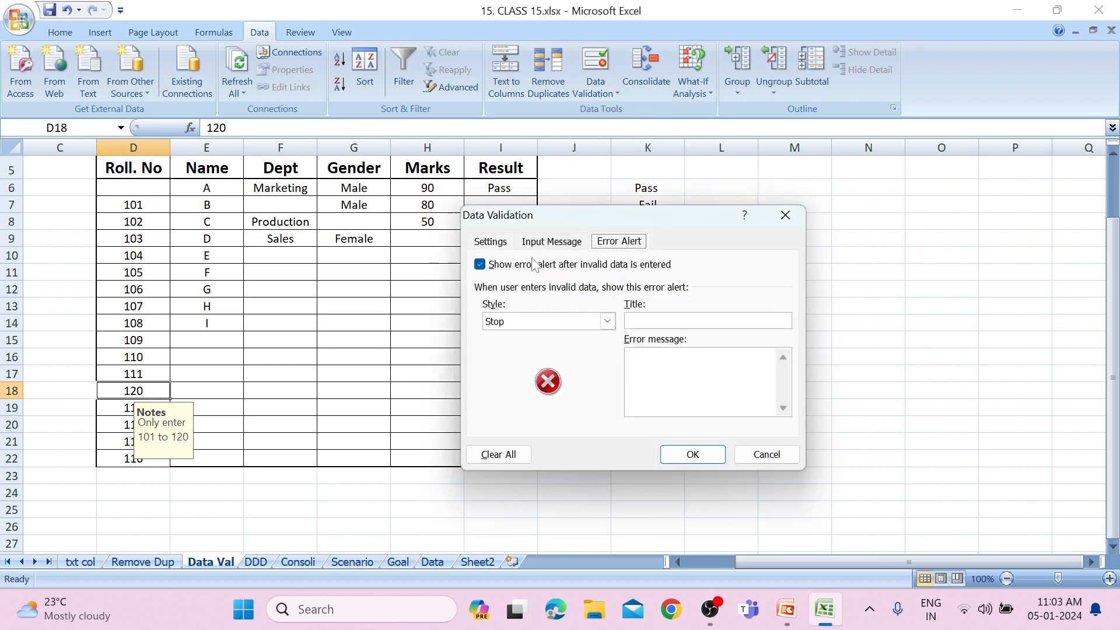
pyautogui.click(607, 321)
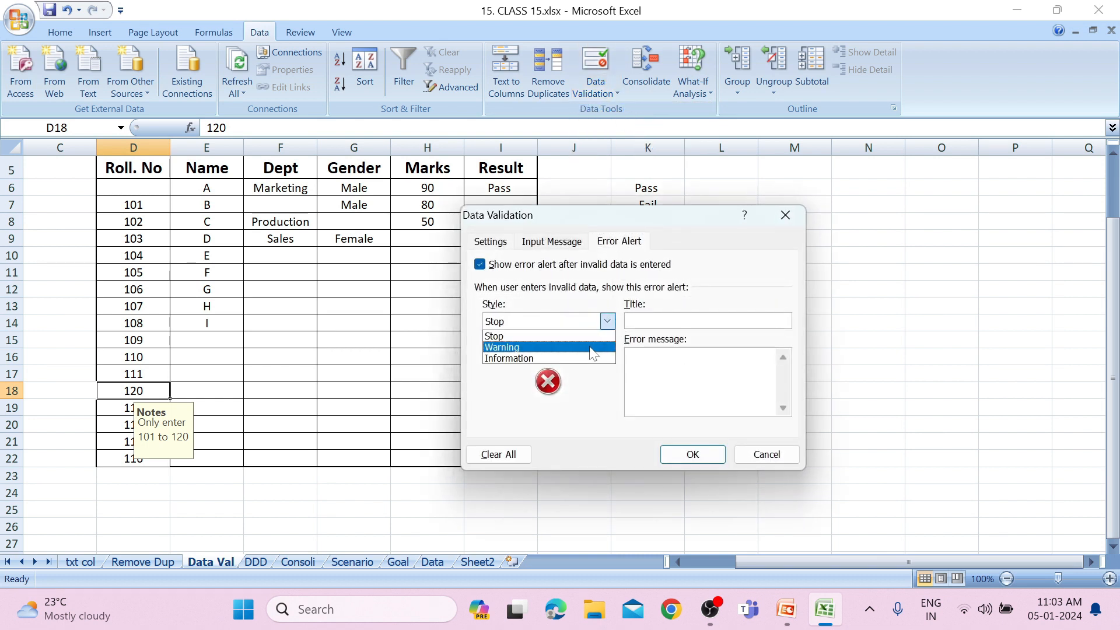
pyautogui.click(590, 347)
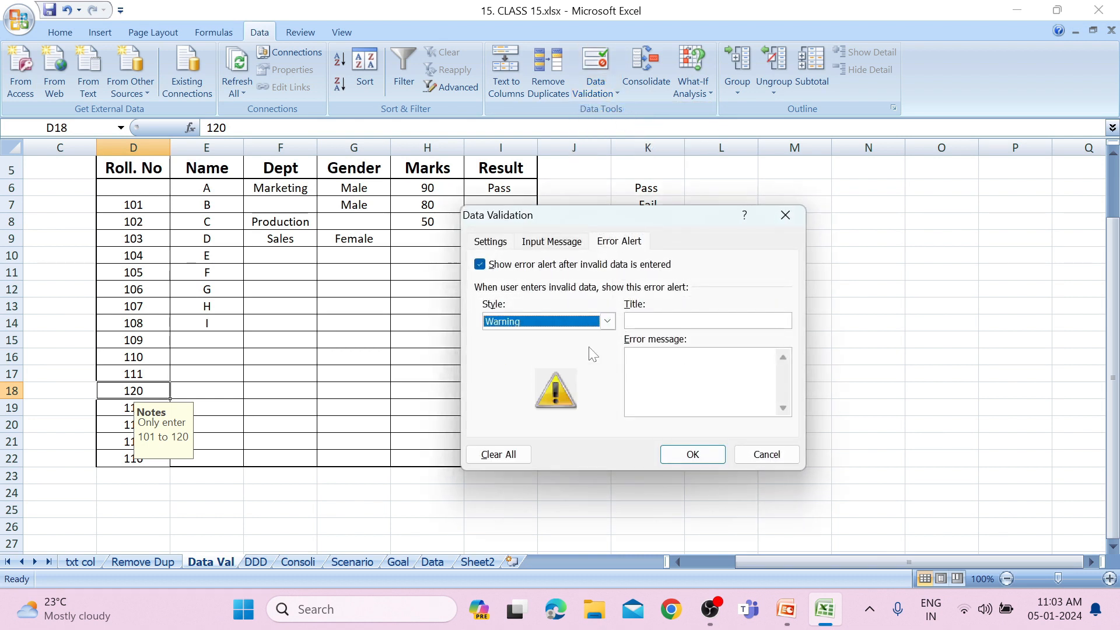
pyautogui.click(694, 455)
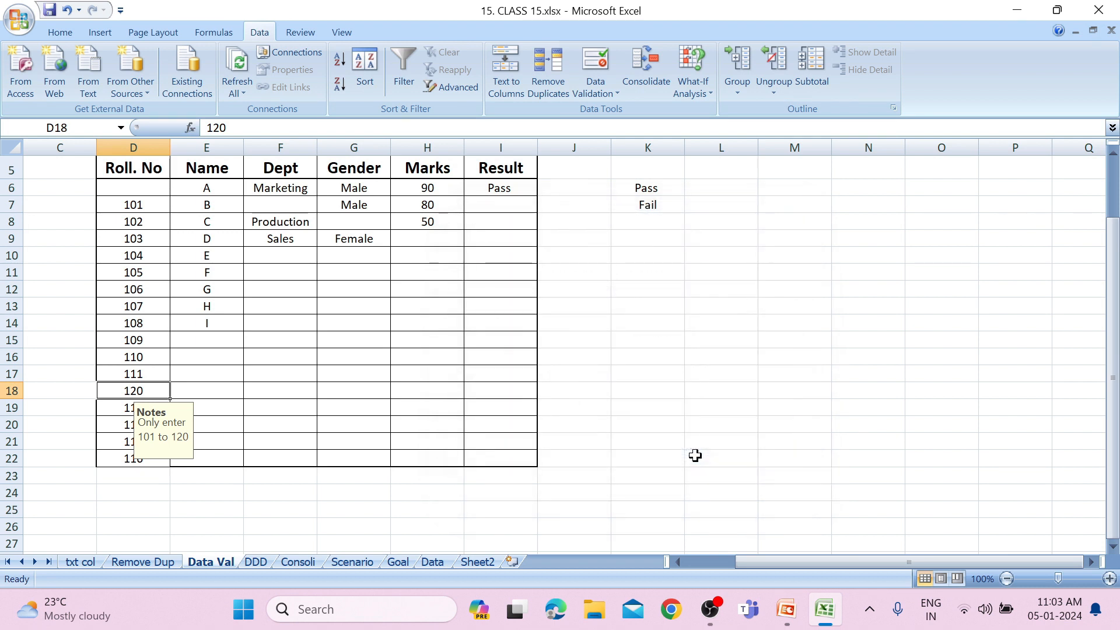
# Enter 121 in D18 and accept the out-of-range value despite the validation warning.
pyautogui.write('121')
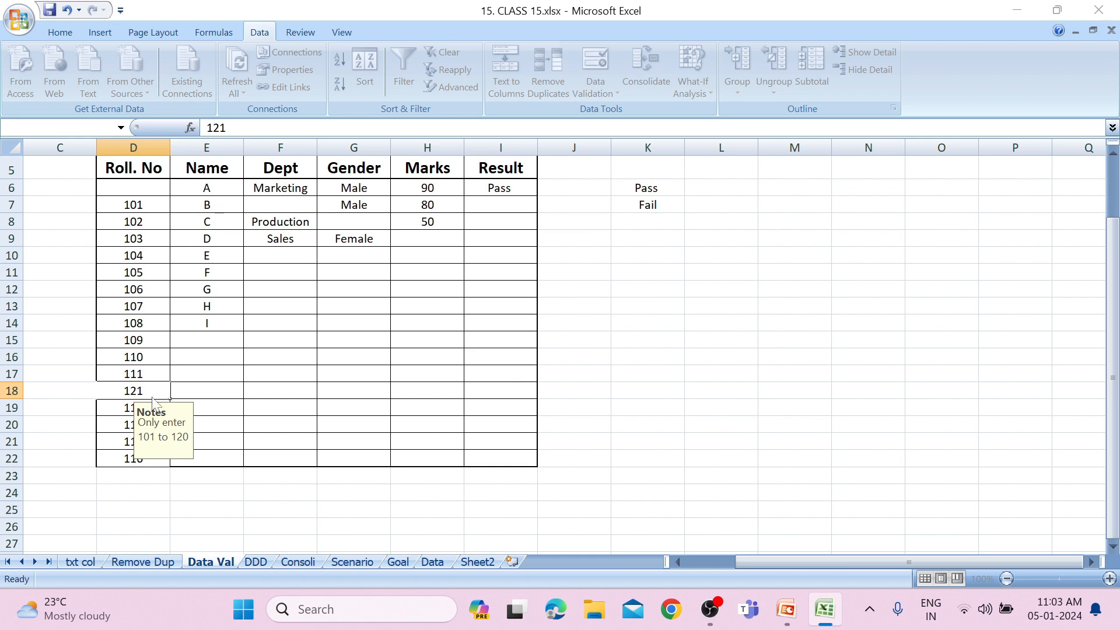
pyautogui.press('Return')
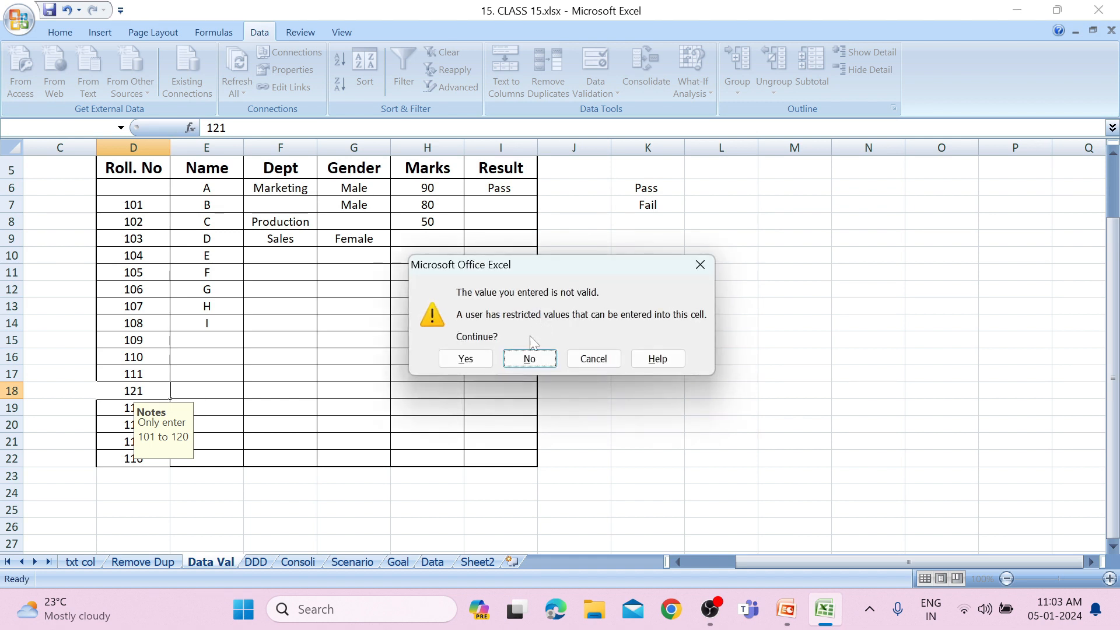
pyautogui.click(467, 359)
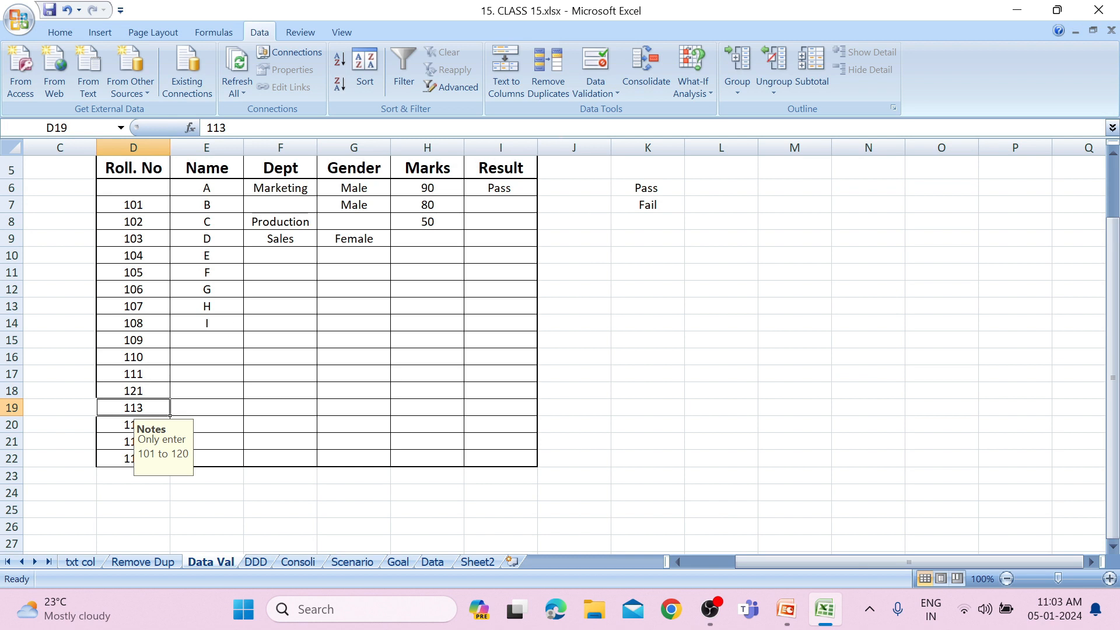
# Set the data validation error alert style of roll number cell D19 to Information.
pyautogui.click(598, 91)
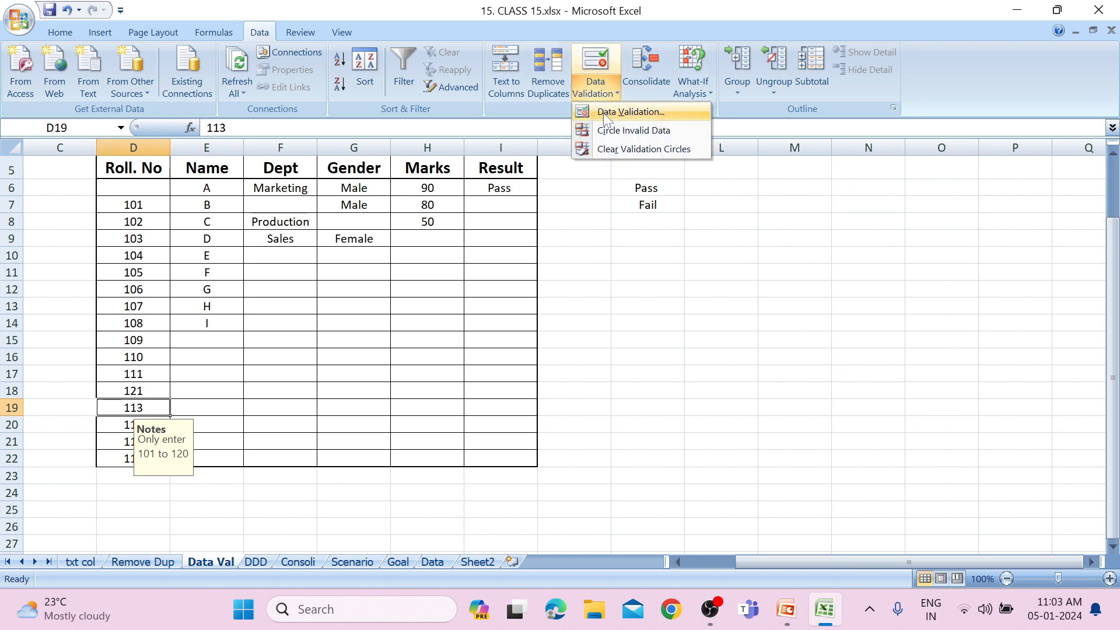
pyautogui.click(604, 112)
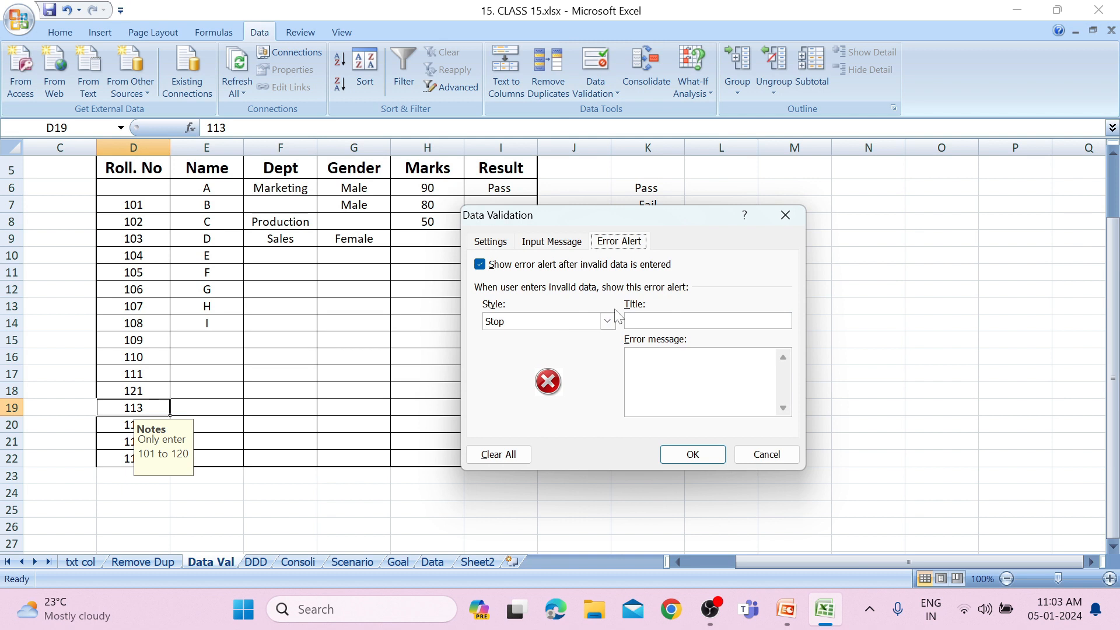
pyautogui.click(608, 322)
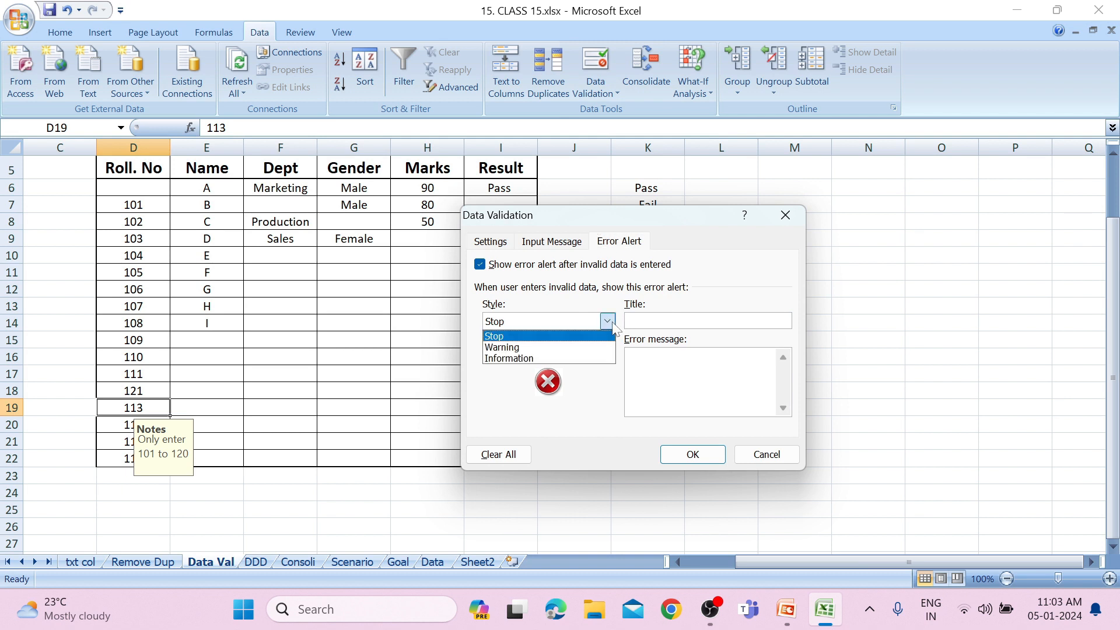
pyautogui.click(555, 359)
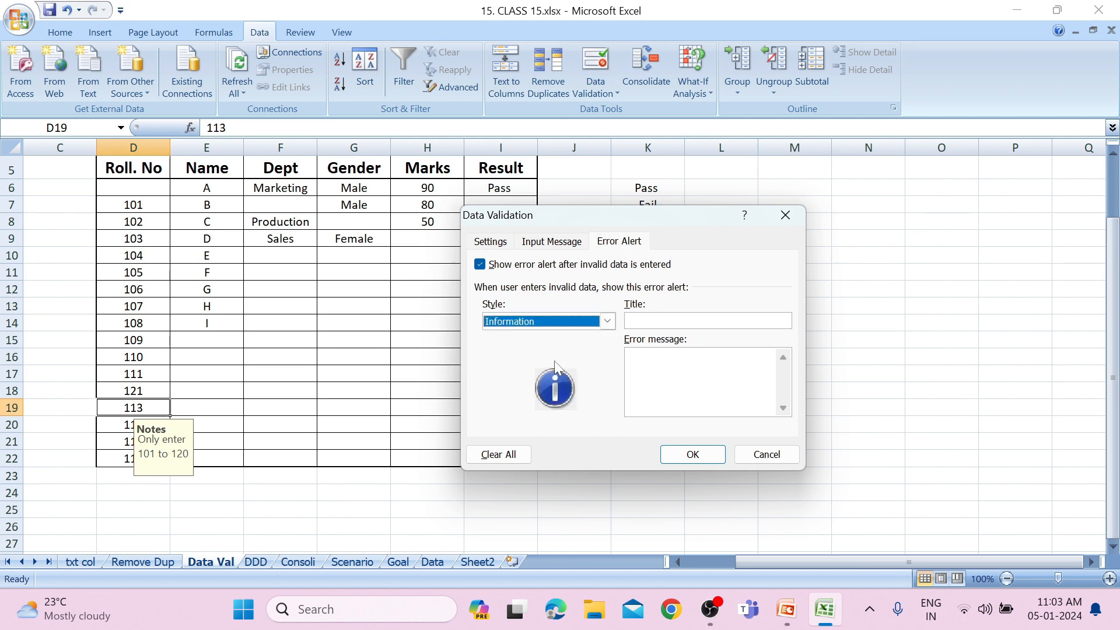
pyautogui.click(693, 455)
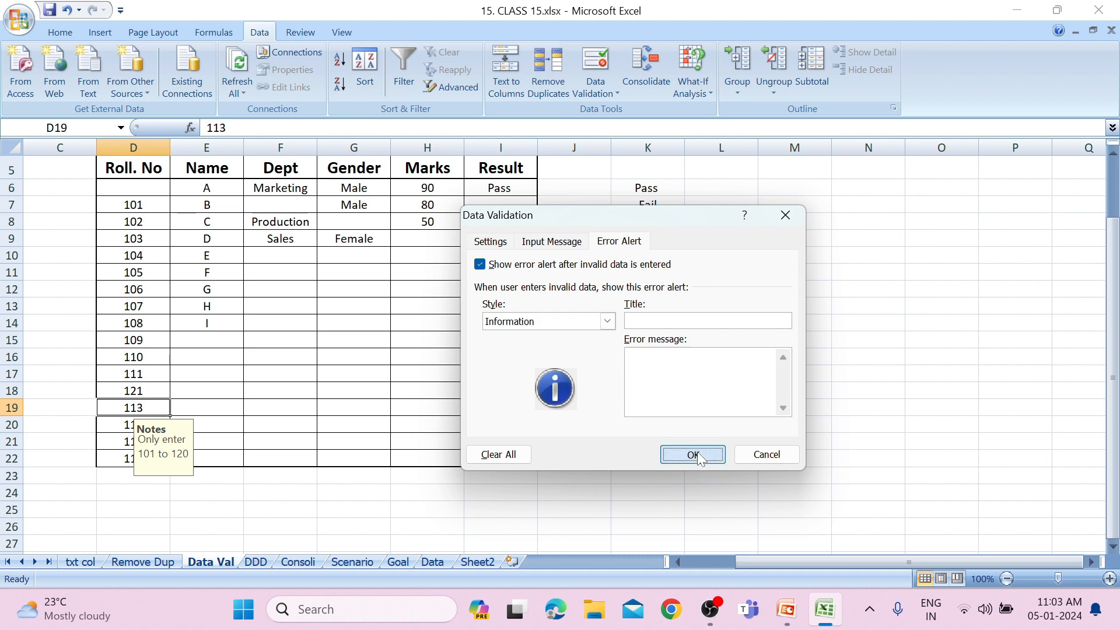
# Try to enter 121 in D19 to test the Information alert, discarding the entry.
pyautogui.write('121')
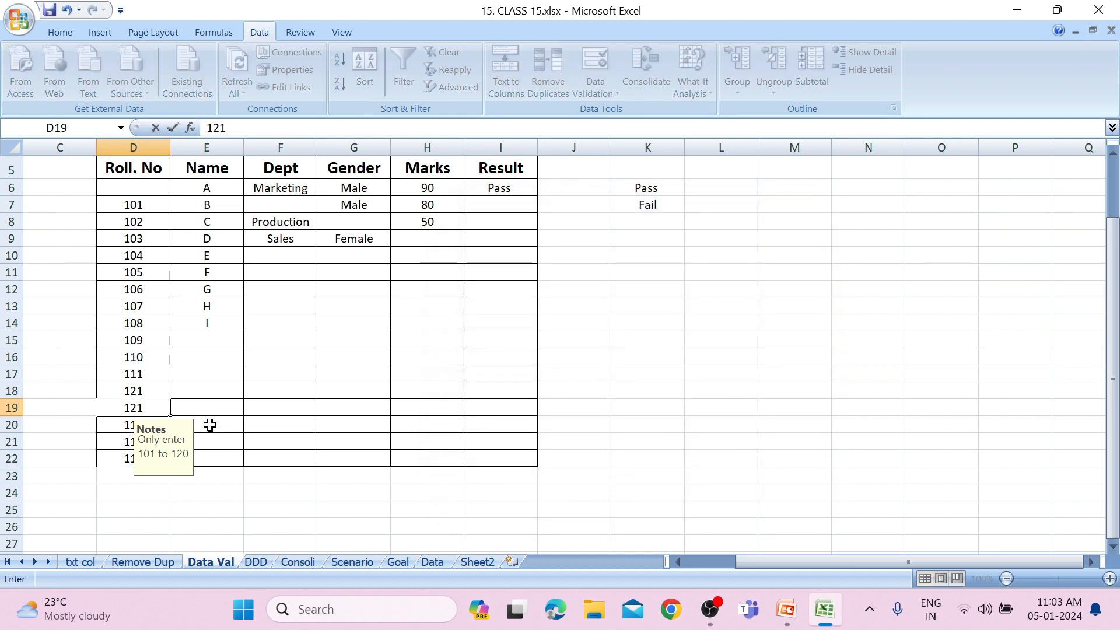
pyautogui.press('Return')
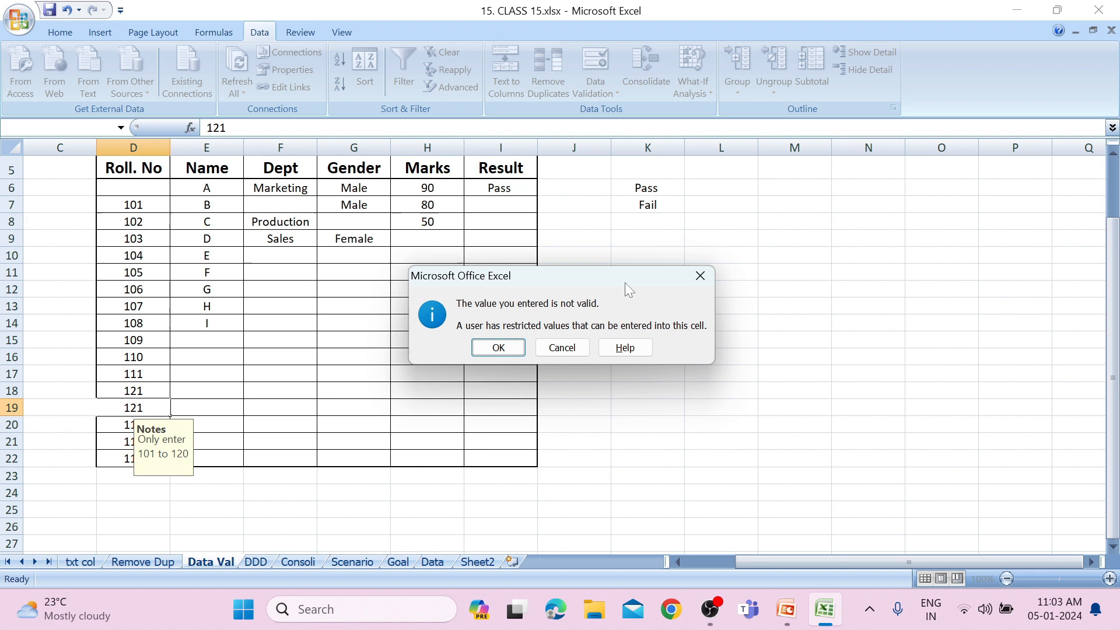
pyautogui.click(698, 272)
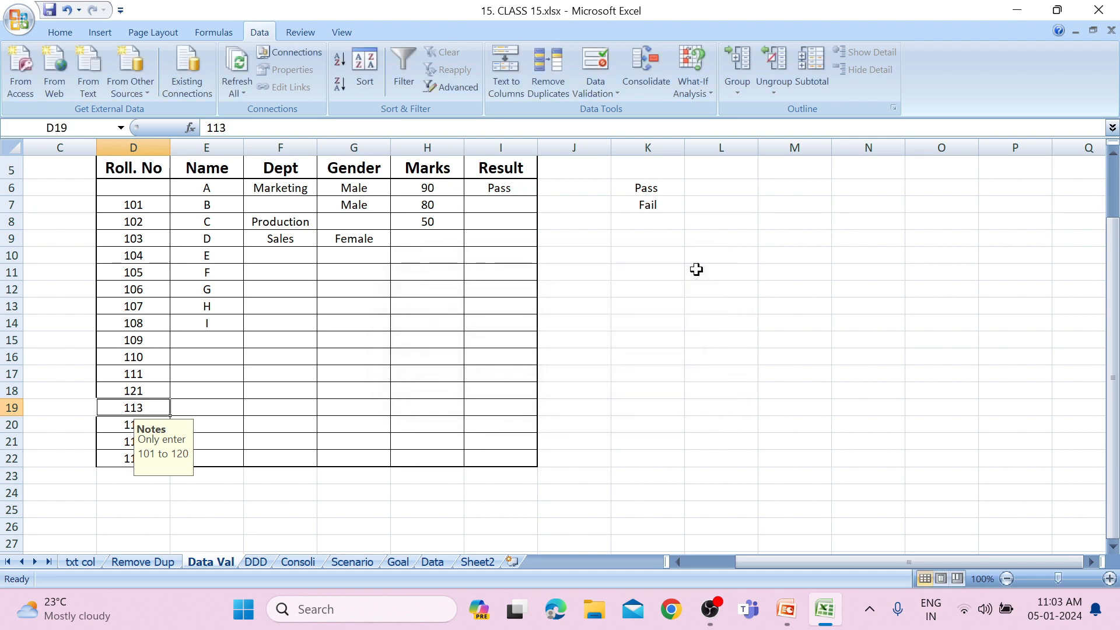
# Open the data validation error alert settings of D19.
pyautogui.click(577, 86)
pyautogui.click(597, 113)
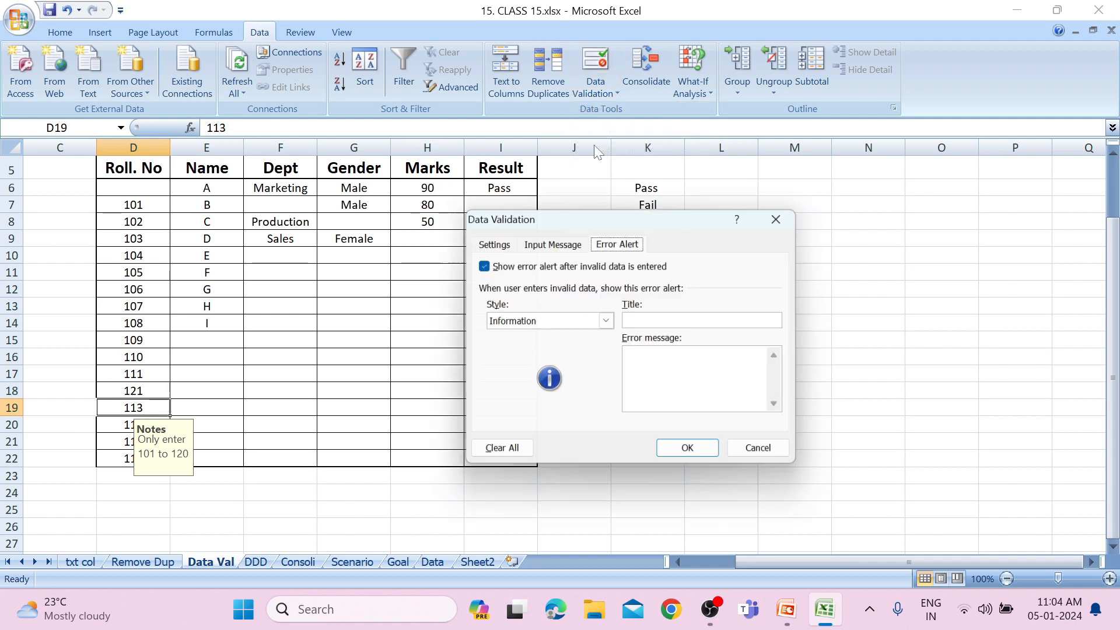
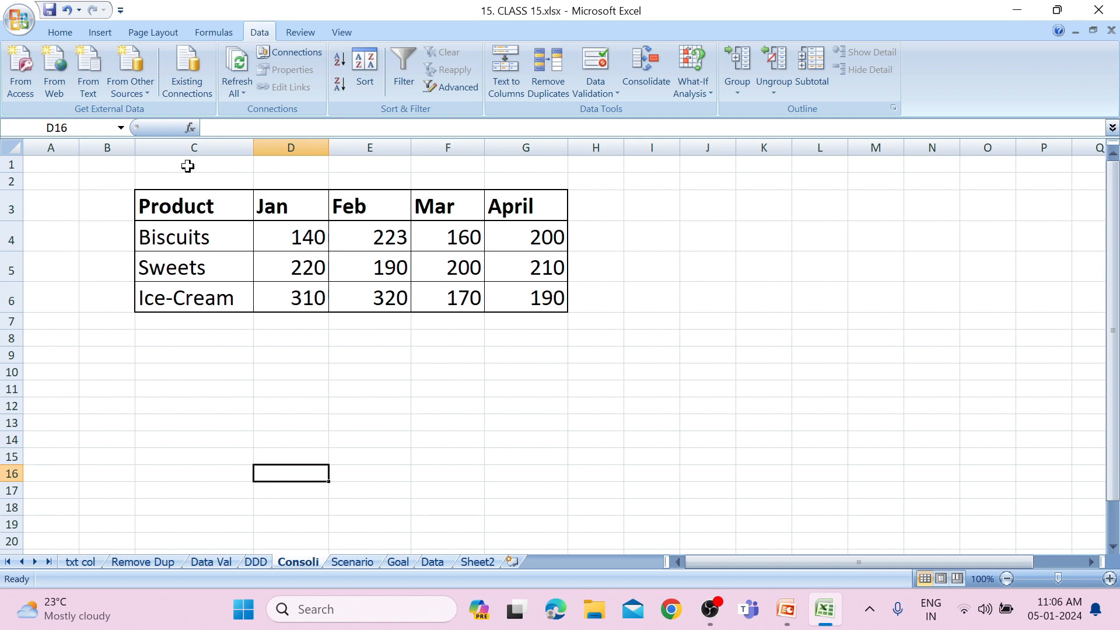
# Copy the product sales table C3:G6 from the Consoli sheet into cell A1 of a new blank workbook.
pyautogui.moveTo(210, 211); pyautogui.dragTo(508, 288)
pyautogui.hotkey('ctrl', 'c')
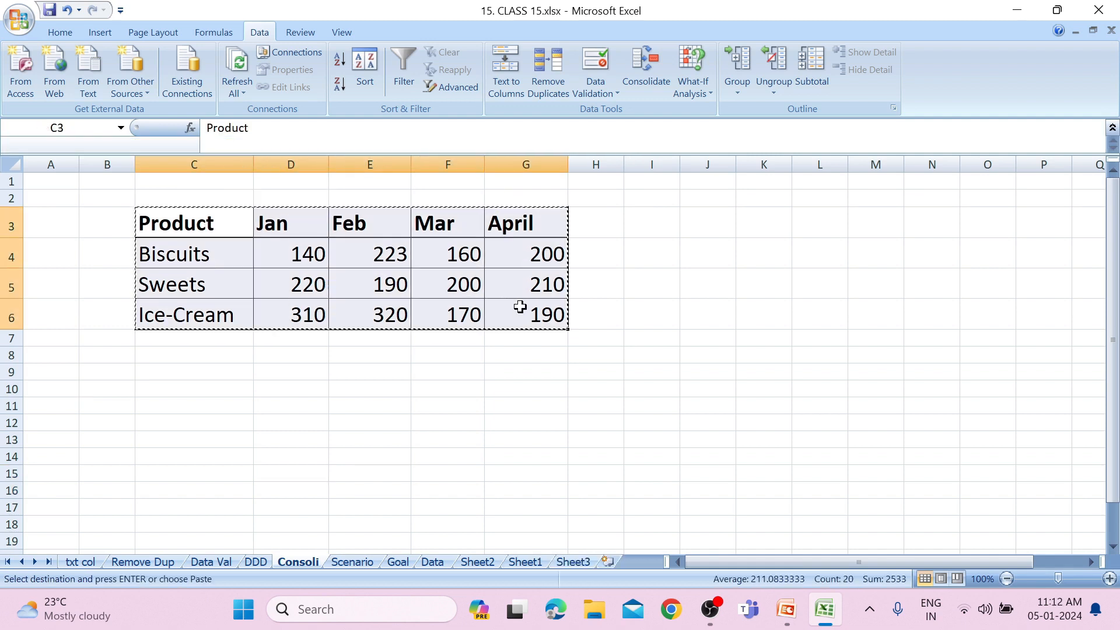
pyautogui.hotkey('ctrl', 'n')
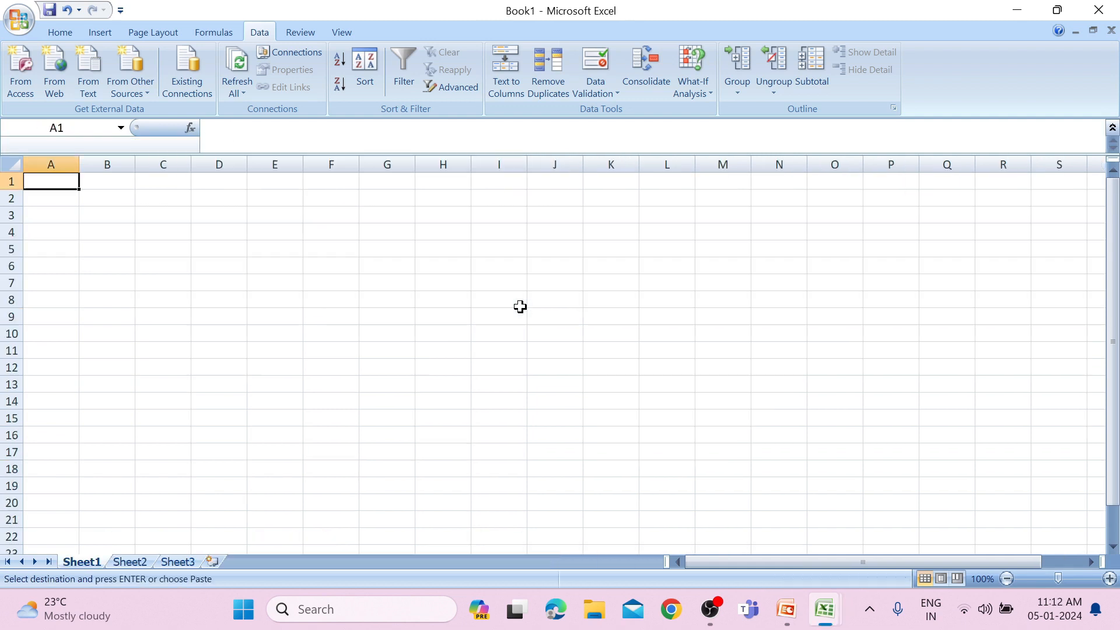
pyautogui.hotkey('ctrl', 'v')
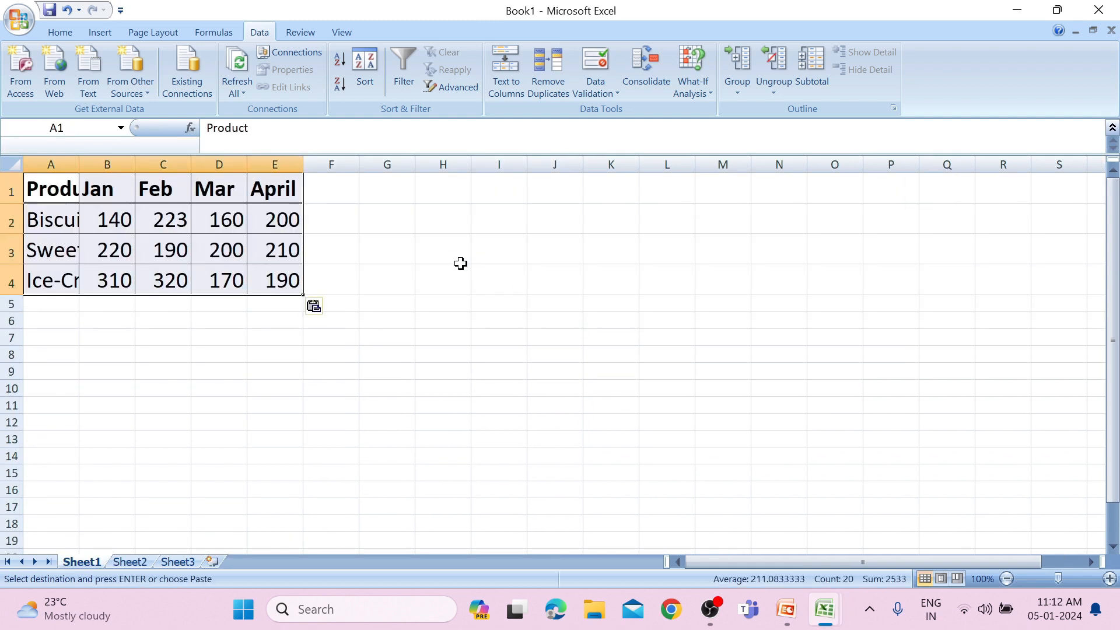
# Set the Jan sales to 120 for Biscuits, 200 for Sweets and 300 for Ice-Cream.
pyautogui.click(95, 213)
pyautogui.write('120')
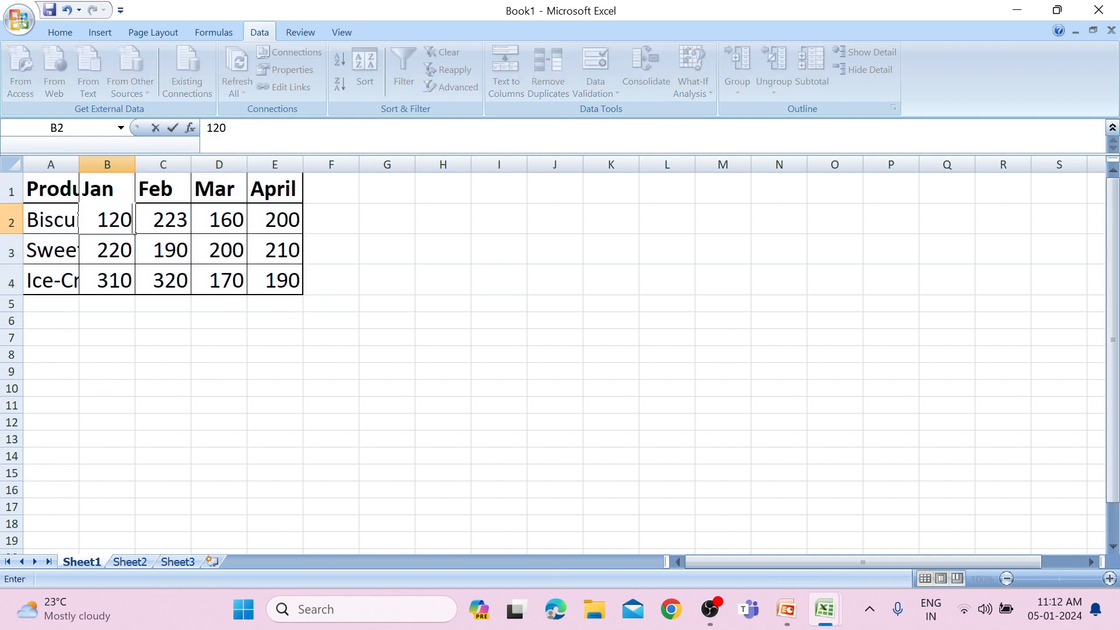
pyautogui.press('Return')
pyautogui.write('200')
pyautogui.press('Return')
pyautogui.write('300')
pyautogui.press('Tab')
# Set the Feb sales to 220 for Biscuits and 150 for Sweets.
pyautogui.press('Up')
pyautogui.press('Up')
pyautogui.write('220')
pyautogui.press('Return')
pyautogui.write('150')
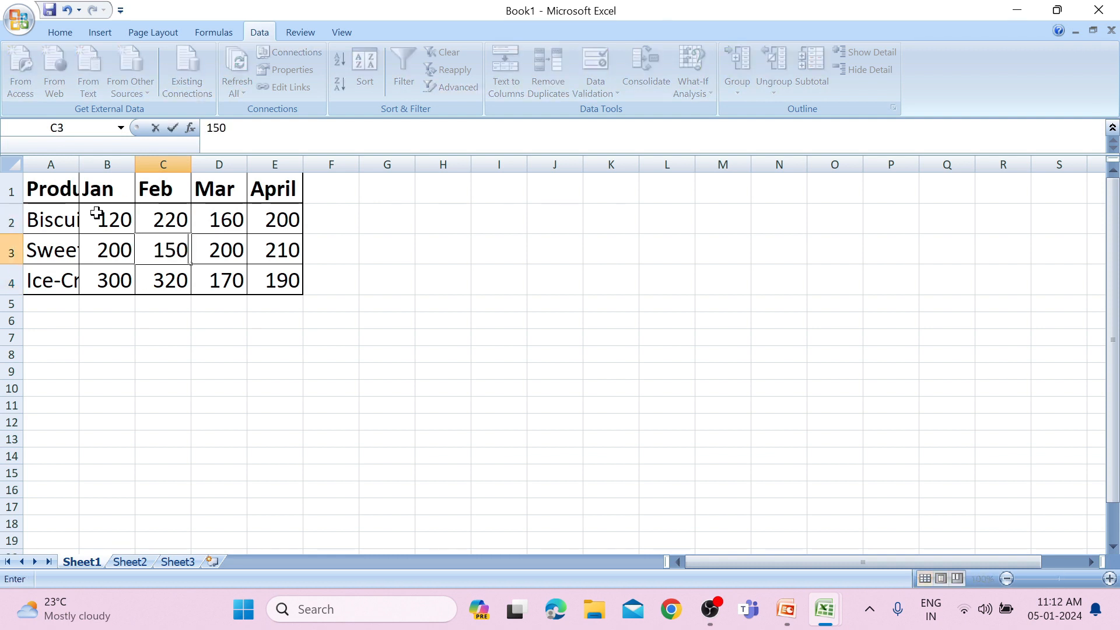
# Set the Mar sales to 150 for Biscuits, 22 for Sweets and 100 for Ice-Cream.
pyautogui.press('Tab')
pyautogui.write('22')
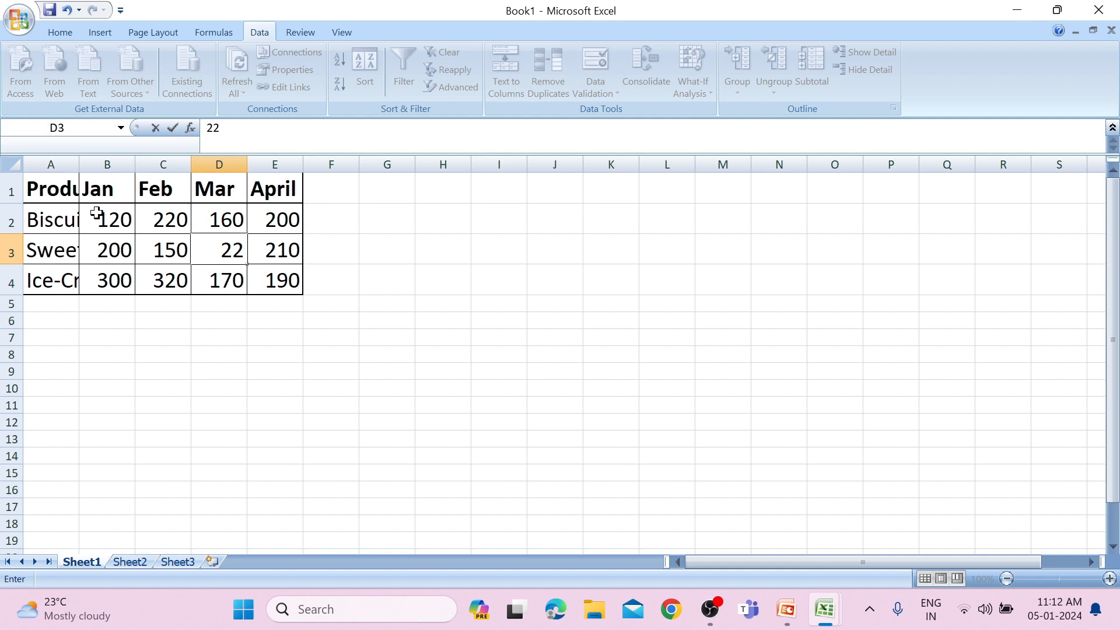
pyautogui.press('Up')
pyautogui.write('150')
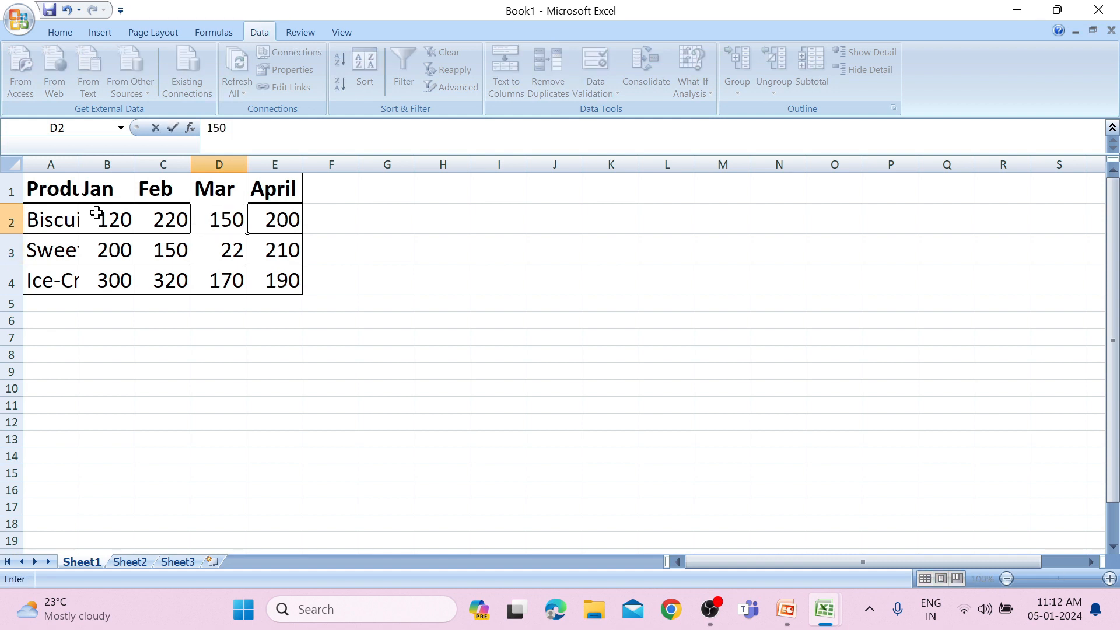
pyautogui.press('Down')
pyautogui.press('Down')
pyautogui.write('100')
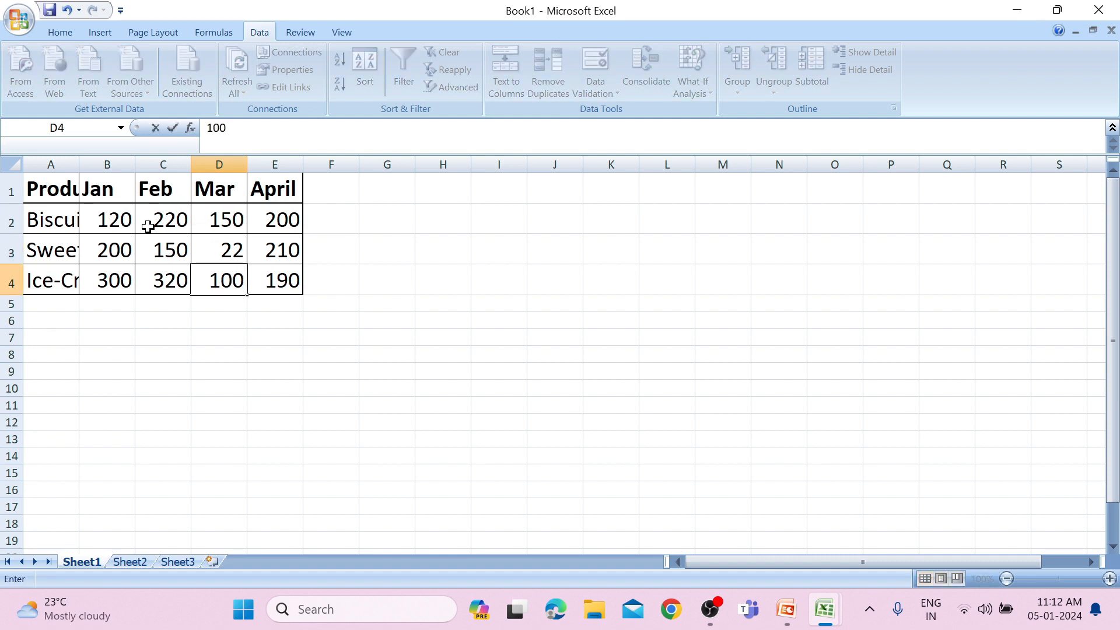
pyautogui.click(185, 244)
# Save the new workbook on the Desktop under the file name 2020.
pyautogui.moveTo(73, 196); pyautogui.dragTo(216, 271)
pyautogui.hotkey('ctrl', 's')
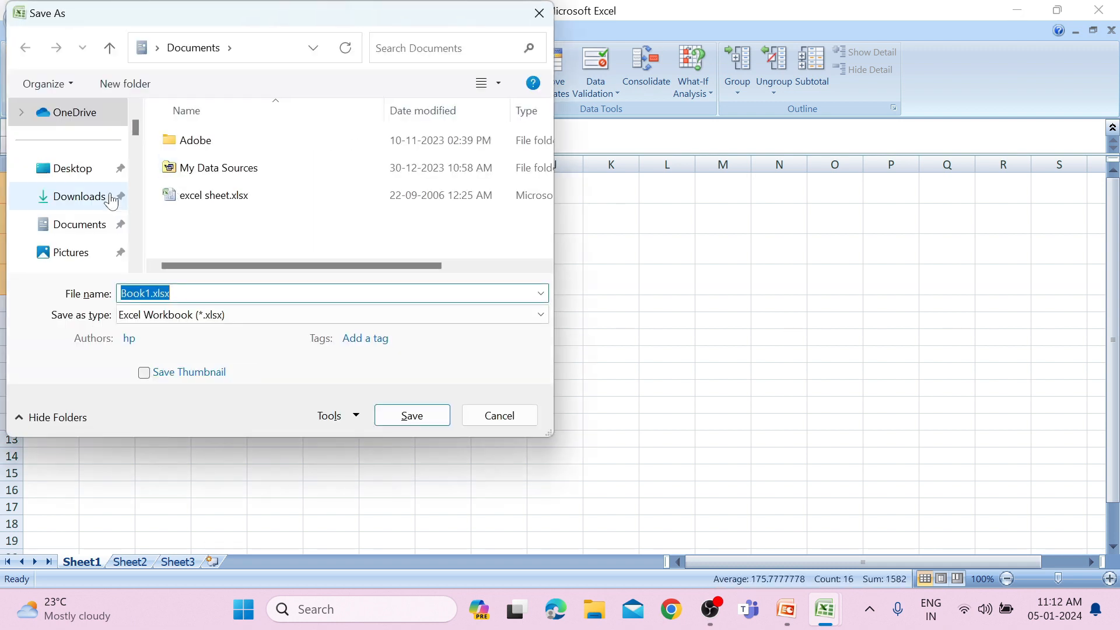
pyautogui.click(82, 173)
pyautogui.doubleClick(181, 293)
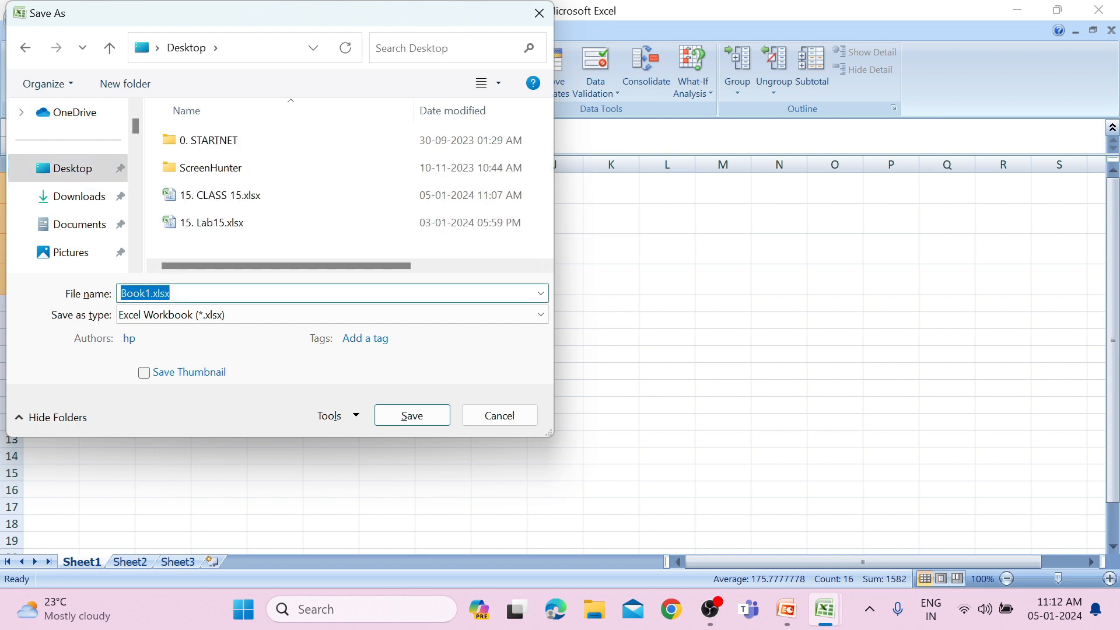
pyautogui.write('2020')
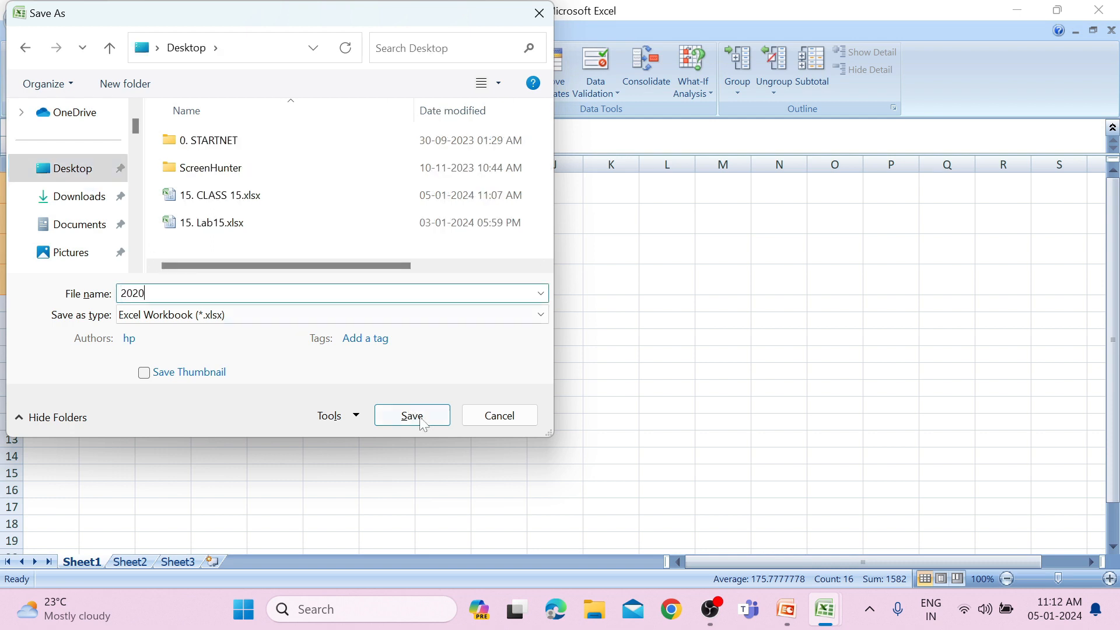
pyautogui.click(416, 411)
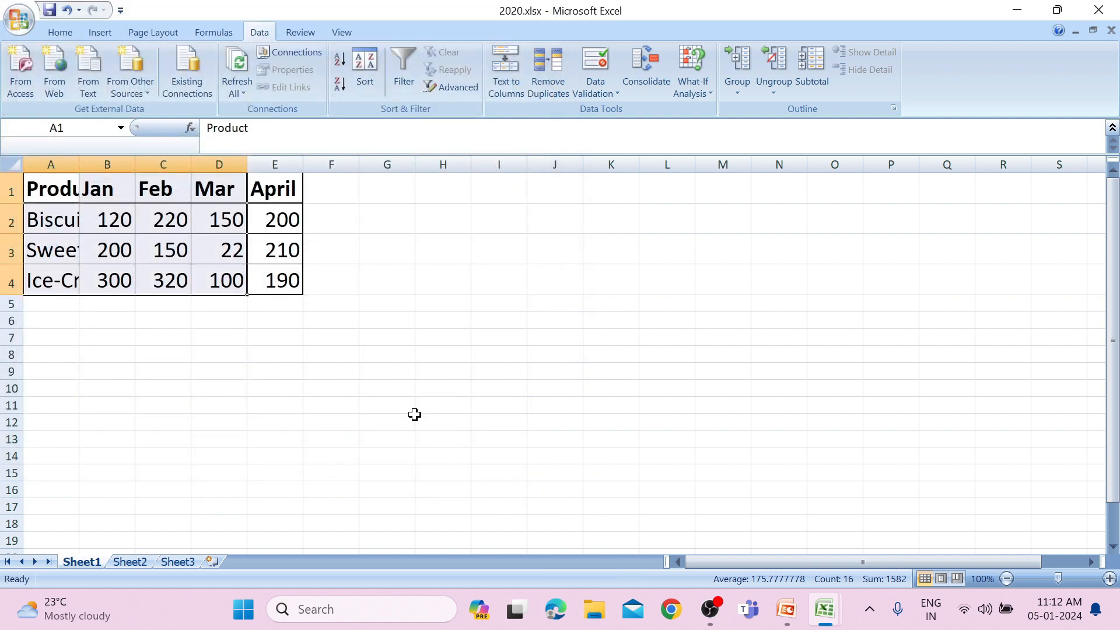
# Copy the whole table of the 2020 workbook into cell A1 of another new workbook.
pyautogui.hotkey('ctrl', 'a')
pyautogui.hotkey('ctrl', 'c')
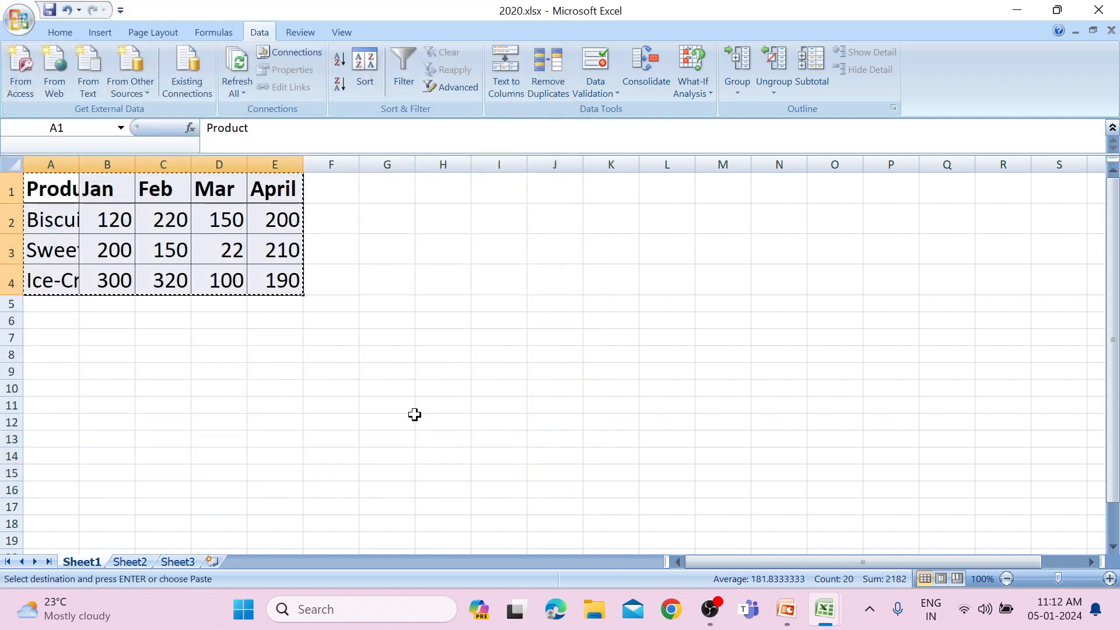
pyautogui.hotkey('ctrl', 'n')
pyautogui.hotkey('ctrl', 'v')
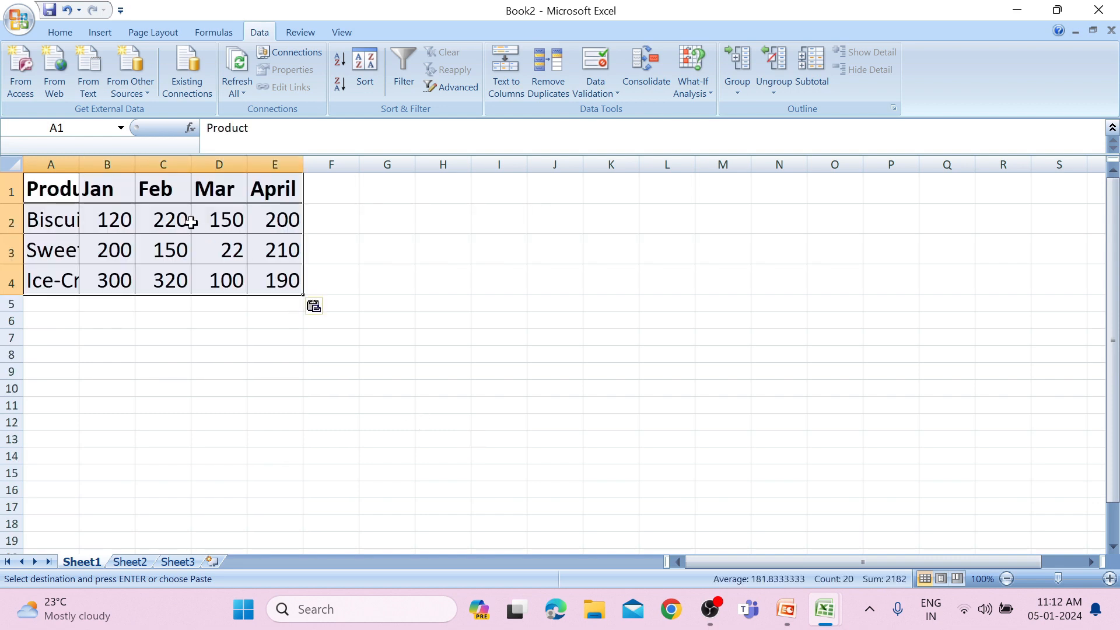
# Change the second workbook's Mar sales to 200 for Biscuits, 220 for Sweets and 50 for Ice-Cream.
pyautogui.click(194, 225)
pyautogui.write('200')
pyautogui.press('Return')
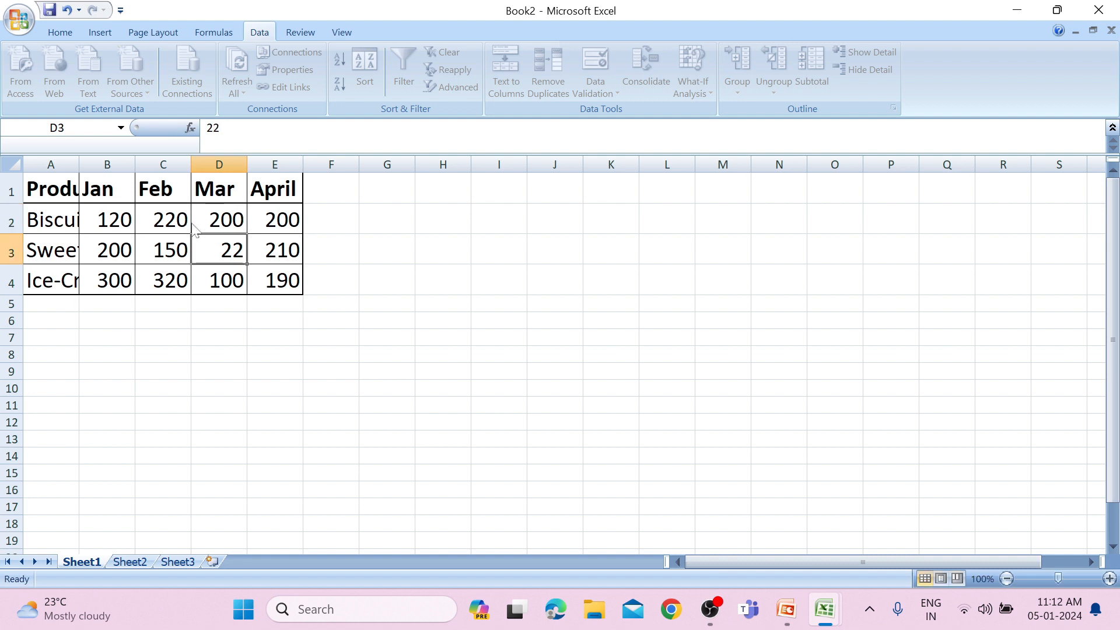
pyautogui.write('220')
pyautogui.press('Return')
pyautogui.write('50')
pyautogui.press('Tab')
pyautogui.press('Tab')
# Set the April sales of Biscuits to 100 and the Jan sales of Sweets to 100.
pyautogui.press('Up')
pyautogui.press('Up')
pyautogui.press('Left')
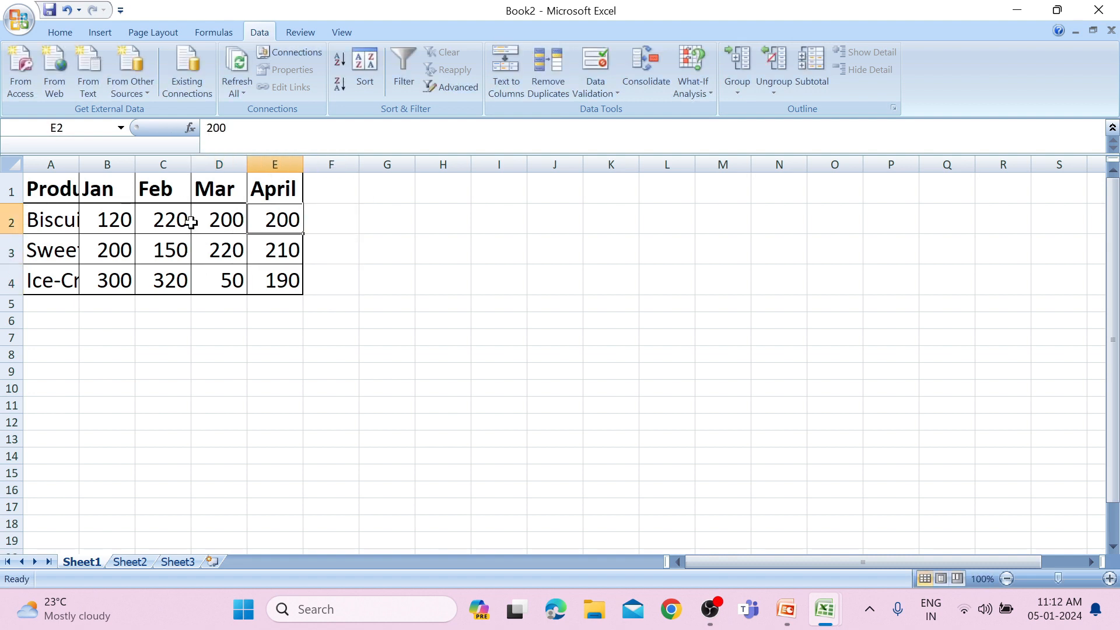
pyautogui.write('100')
pyautogui.press('Left')
pyautogui.press('Left')
pyautogui.press('Down')
pyautogui.press('Left')
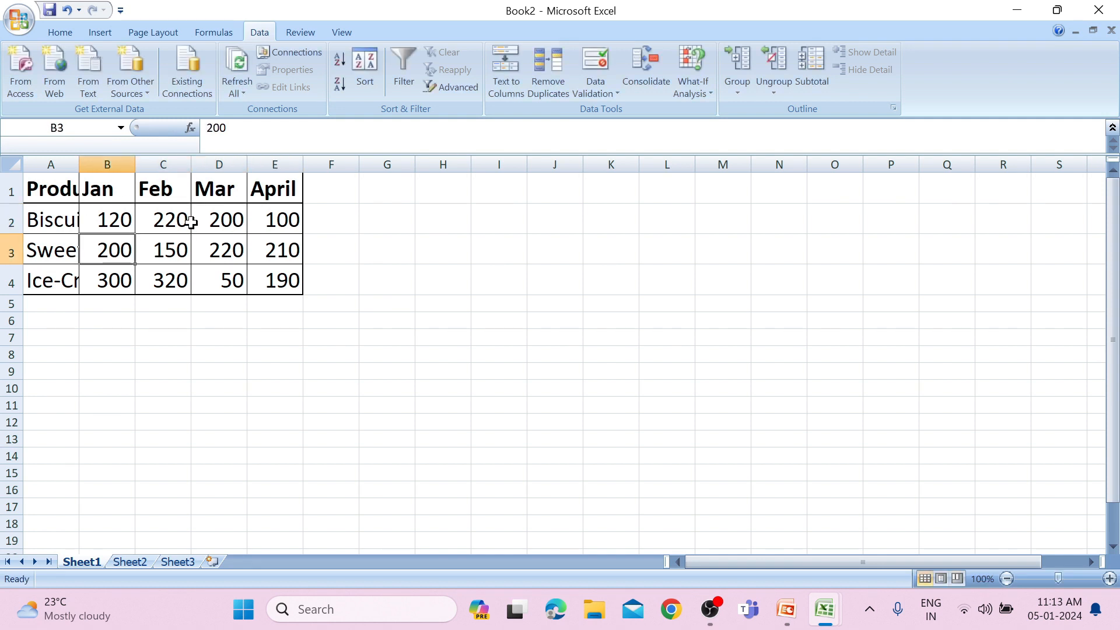
pyautogui.write('100')
pyautogui.hotkey('ctrl', 'Return')
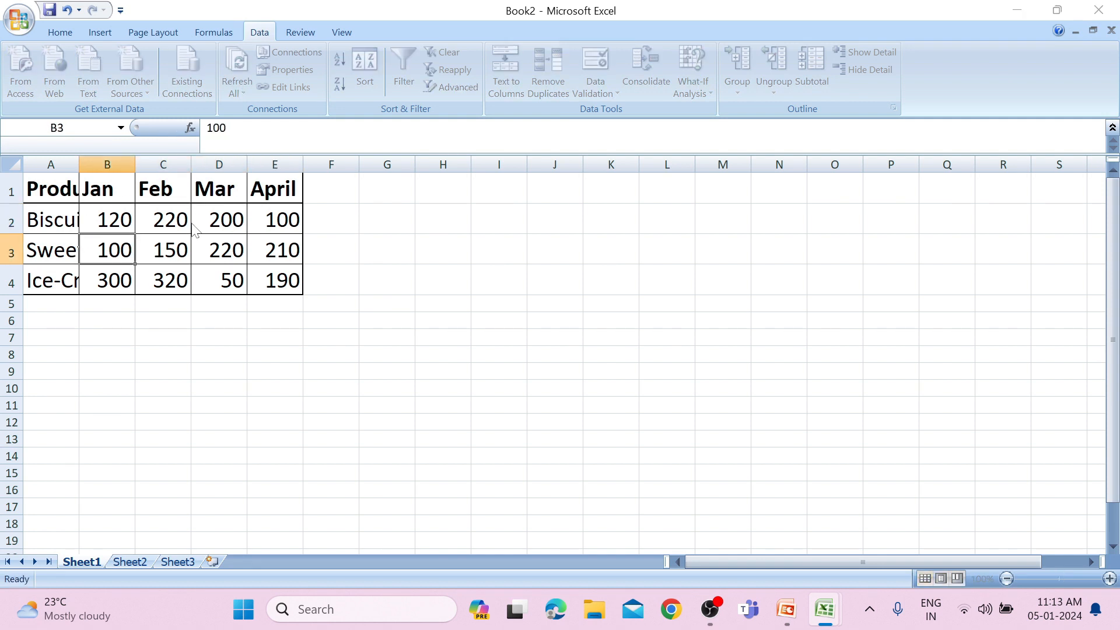
# Save the second workbook on the Desktop under the file name 2021.
pyautogui.hotkey('ctrl', 's')
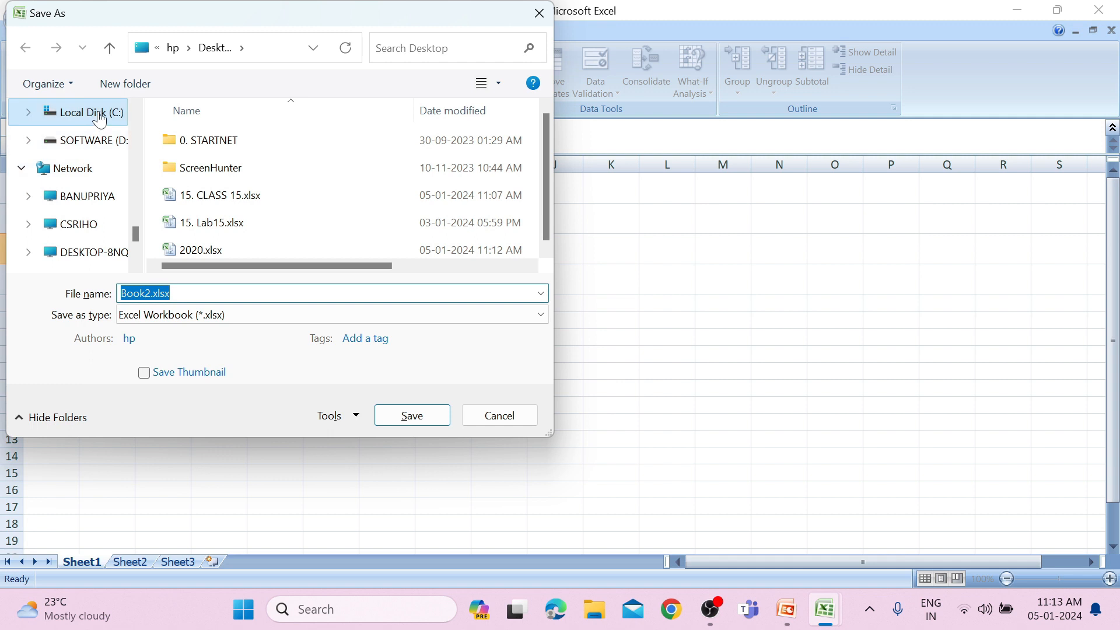
pyautogui.moveTo(136, 236); pyautogui.dragTo(128, 130)
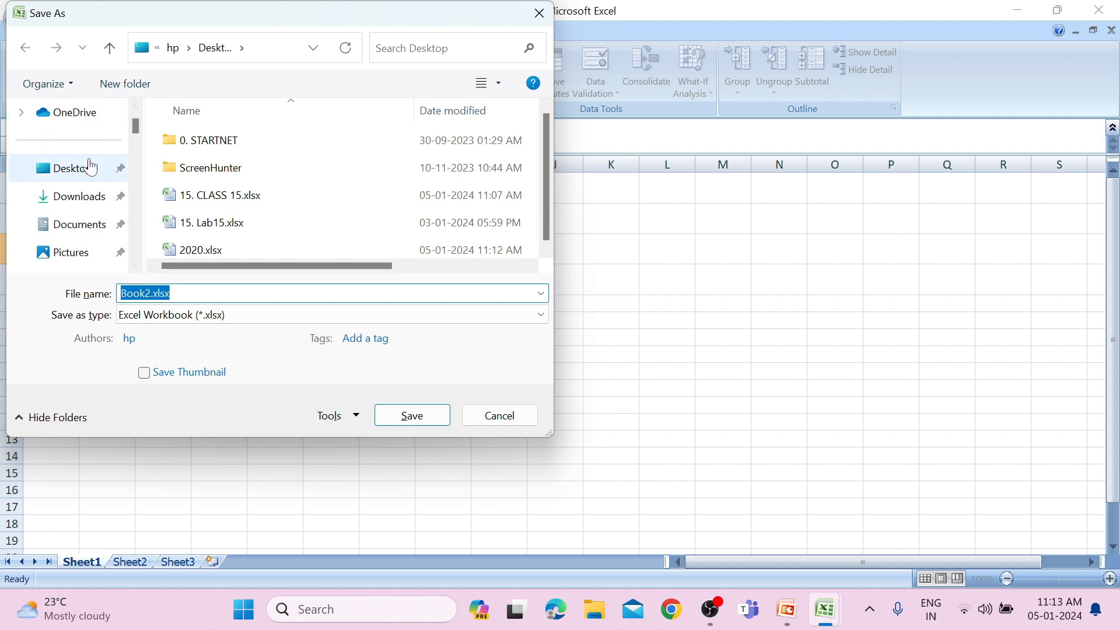
pyautogui.click(89, 167)
pyautogui.click(90, 292)
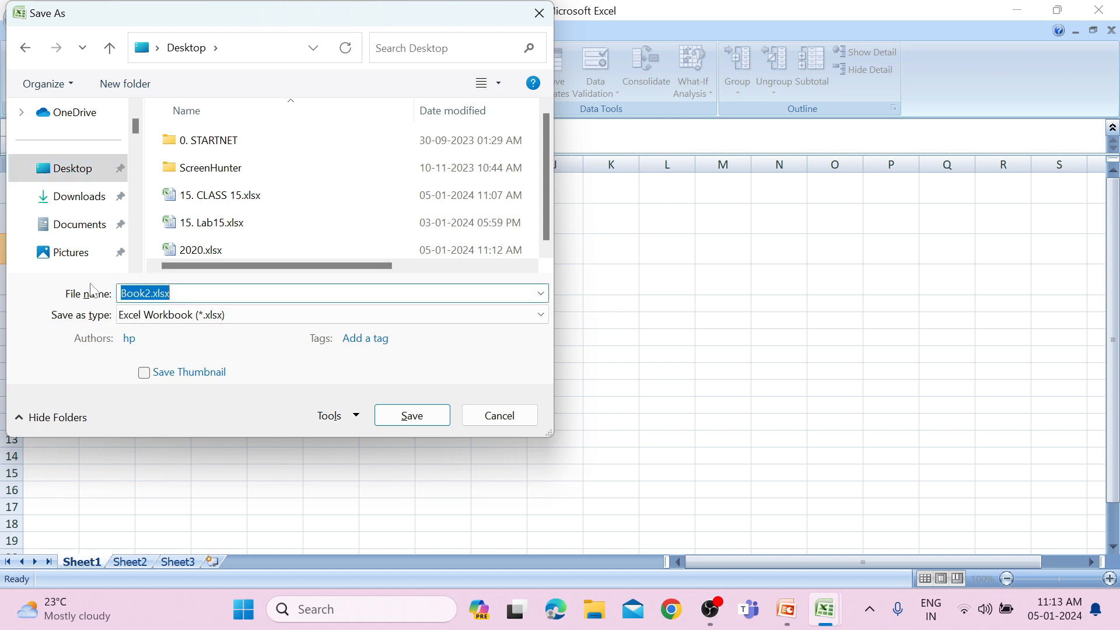
pyautogui.write('2021')
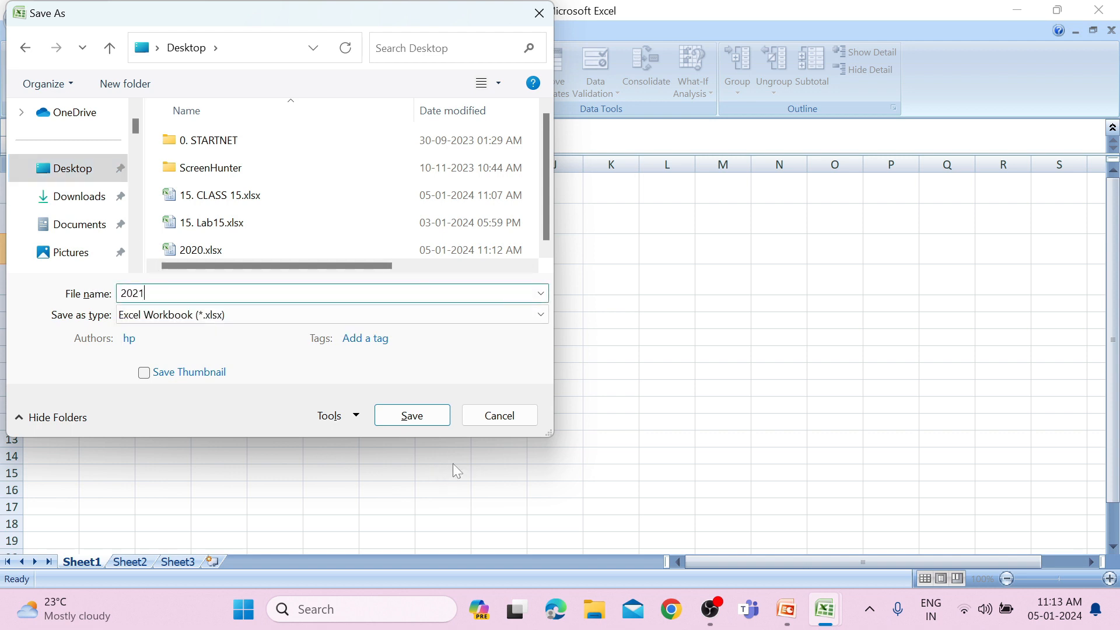
pyautogui.click(438, 412)
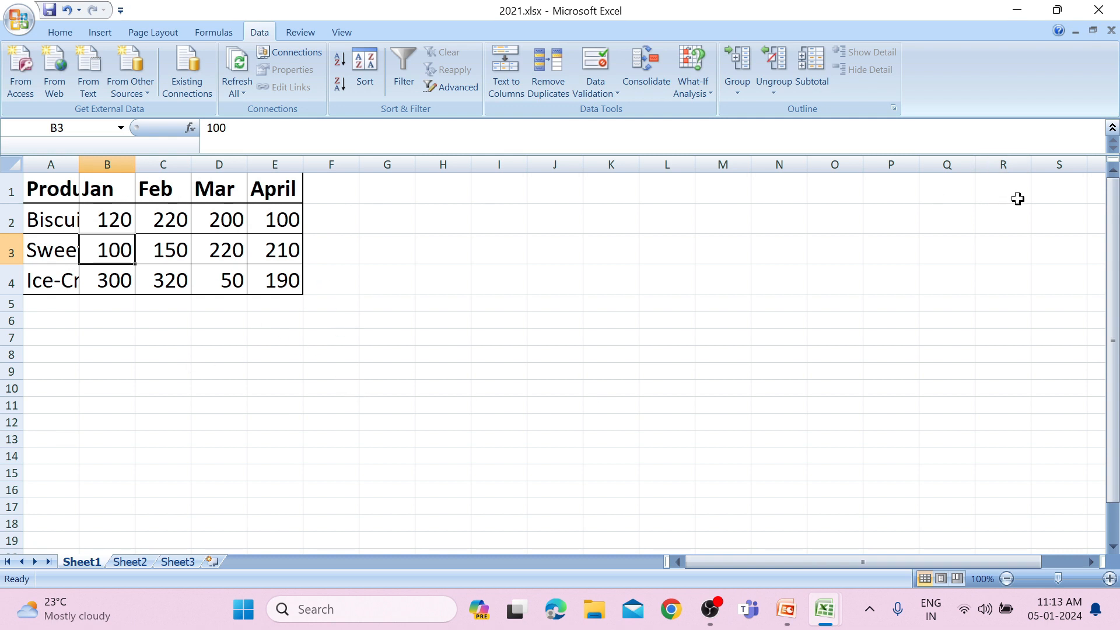
# Minimize the 2021 workbook and return to the Consoli sheet of 15. CLASS 15.xlsx.
pyautogui.click(1026, 12)
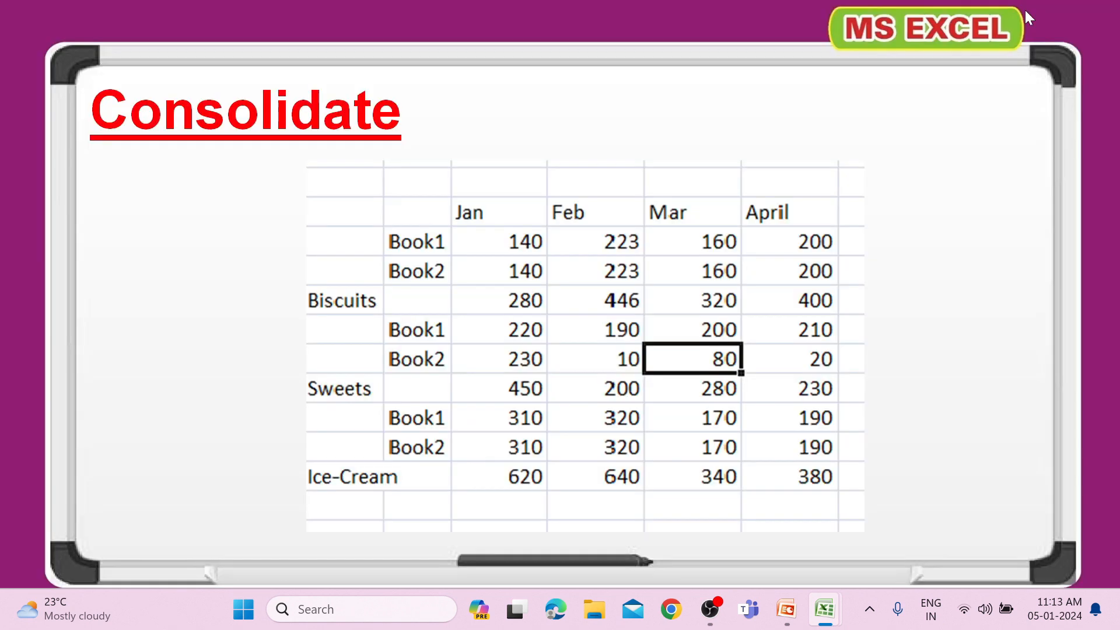
pyautogui.hotkey('alt', 'Tab')
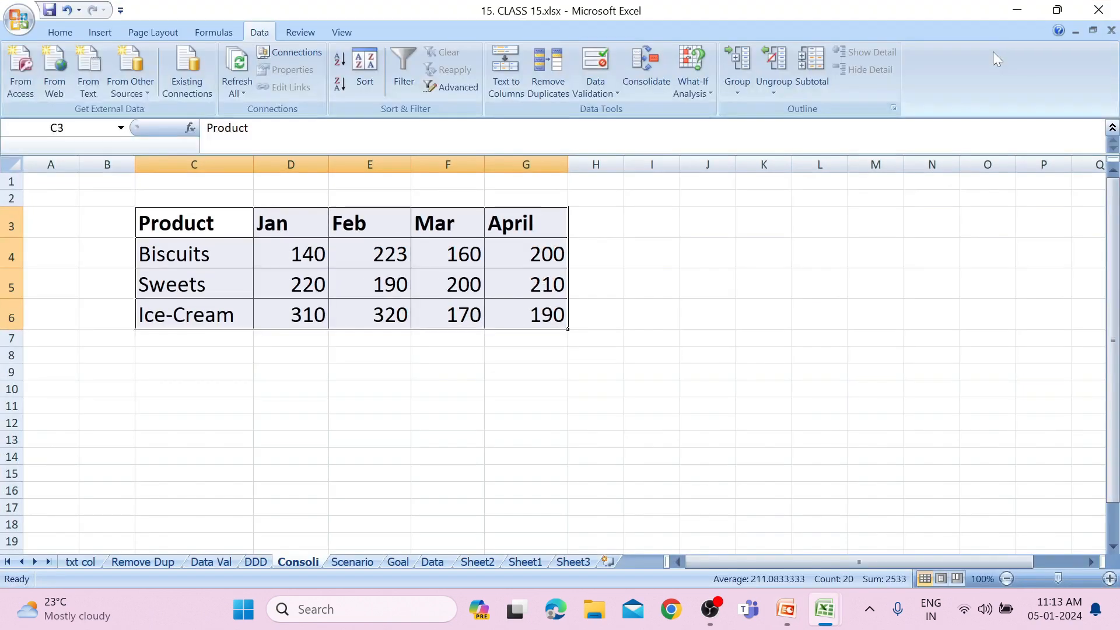
pyautogui.moveTo(831, 620)
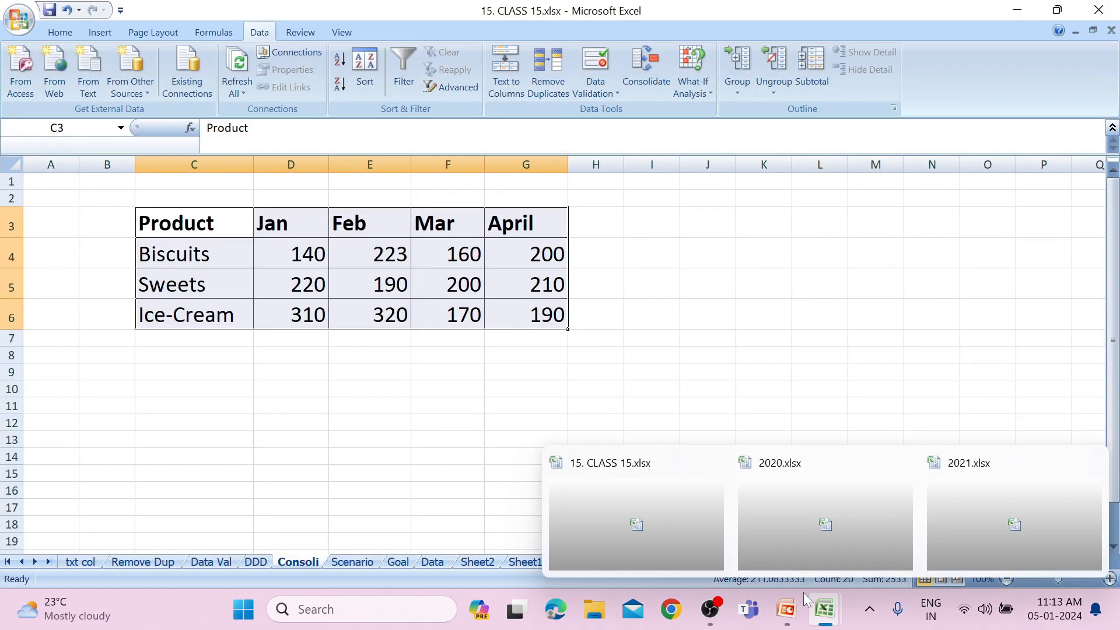
pyautogui.click(664, 526)
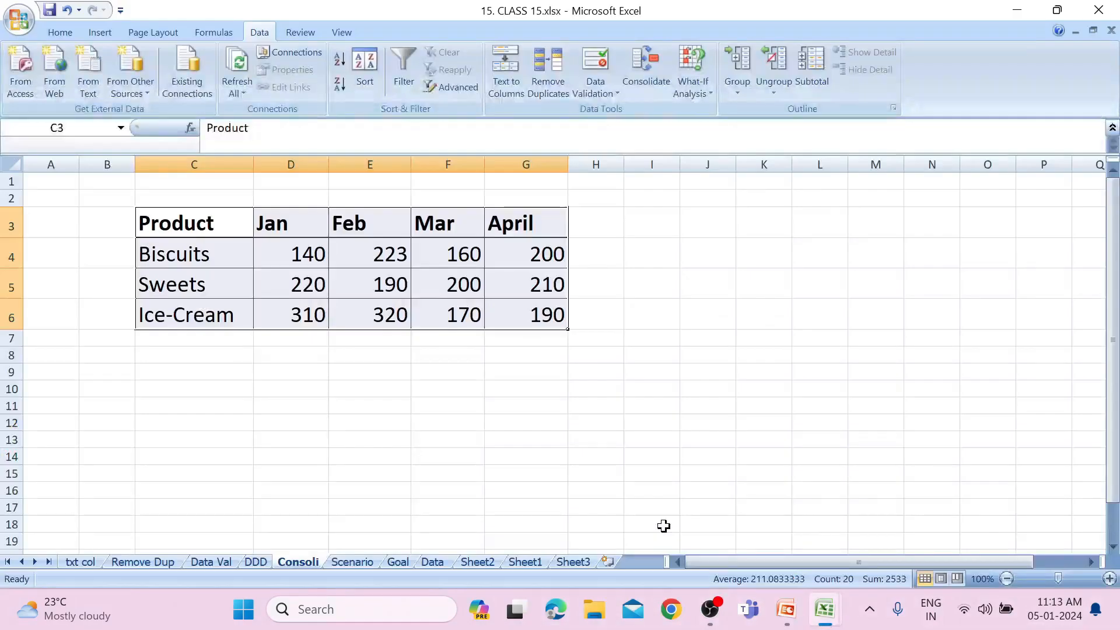
pyautogui.click(507, 377)
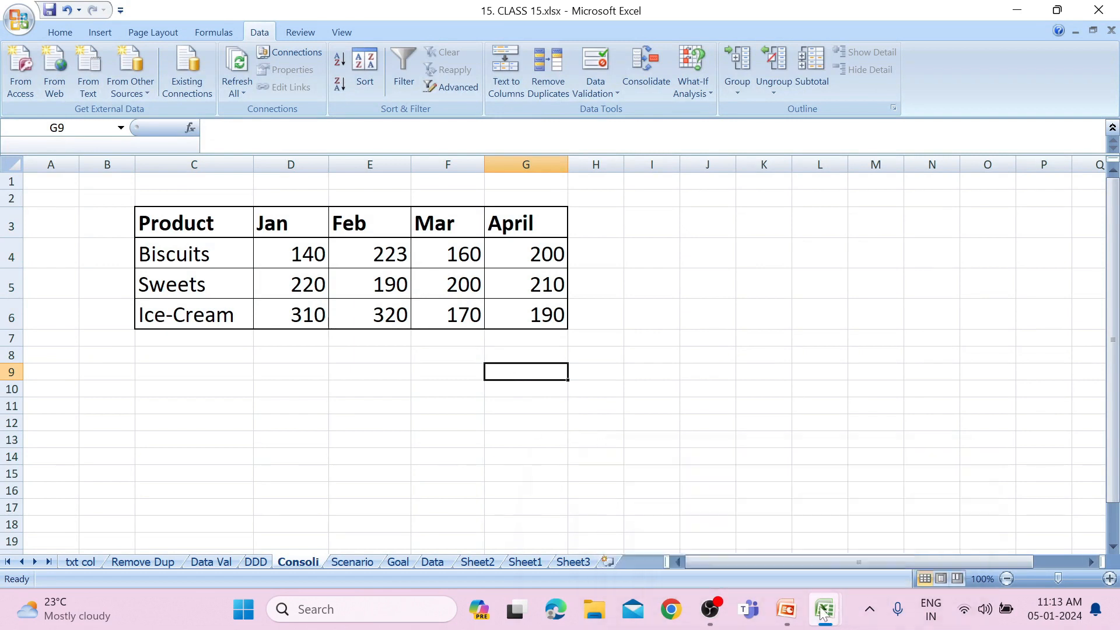
pyautogui.moveTo(824, 589)
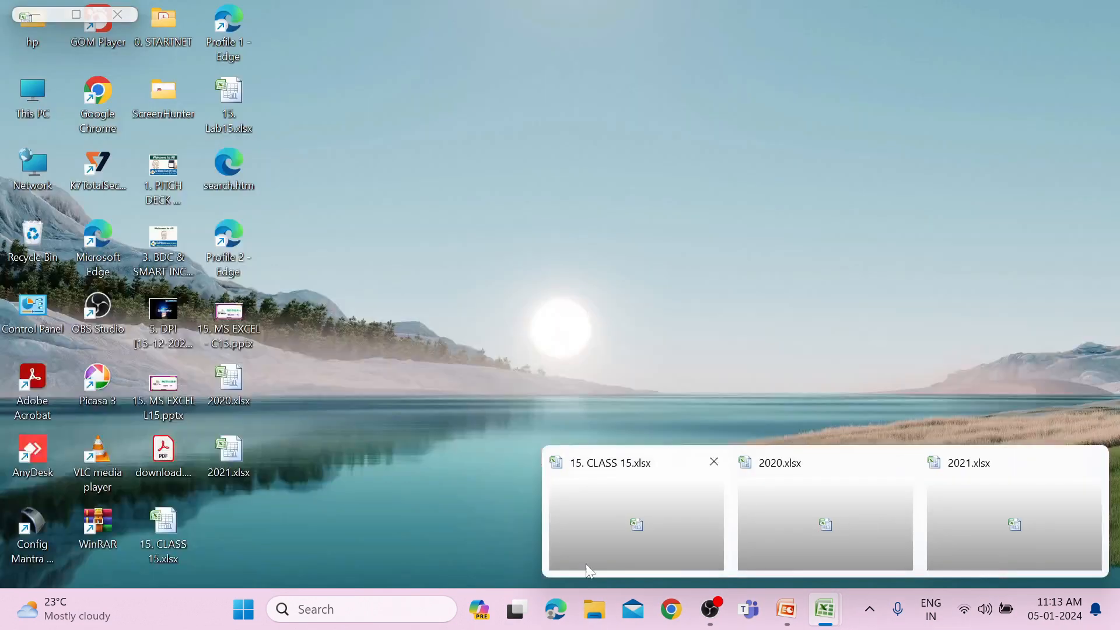
pyautogui.click(612, 478)
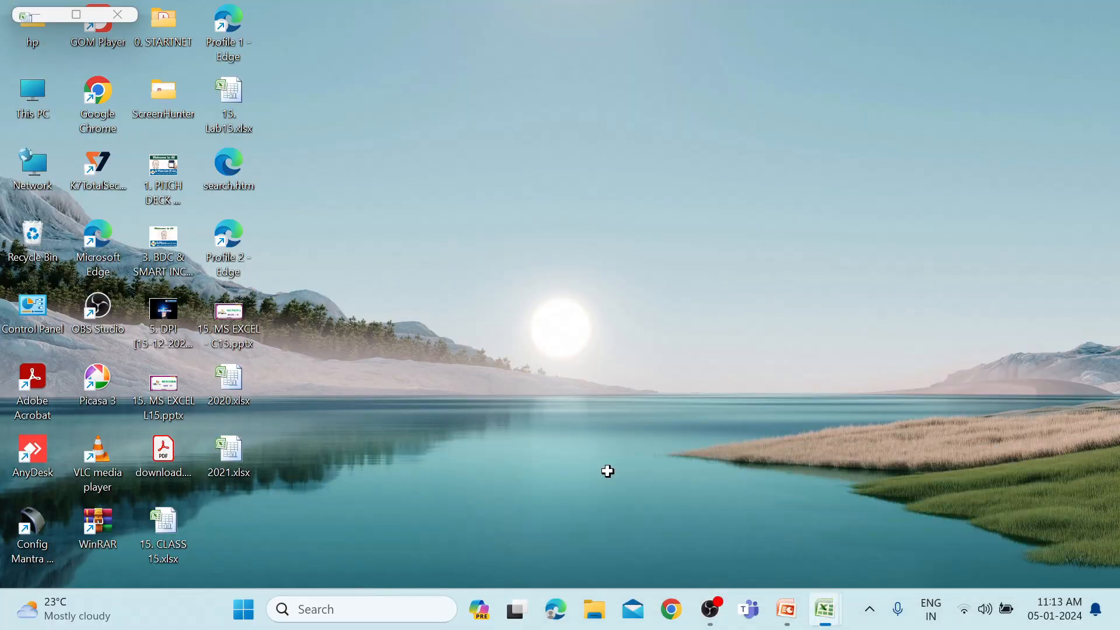
pyautogui.click(514, 389)
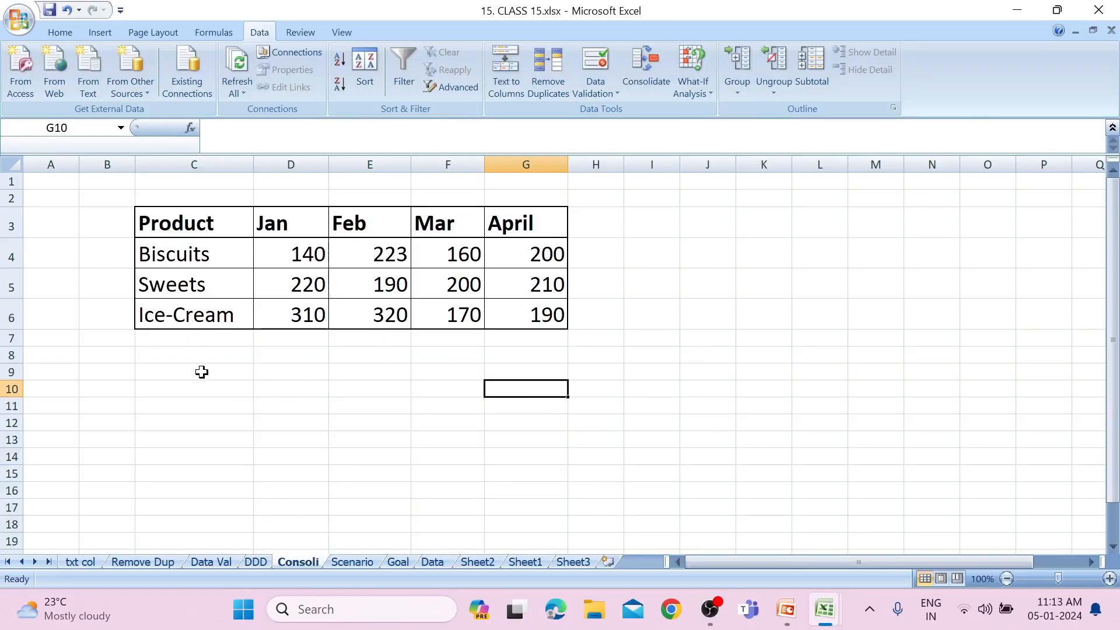
# Start Consolidate with C8 as the destination and delete the old reference Sheet3!$E$5:$I$8.
pyautogui.click(201, 357)
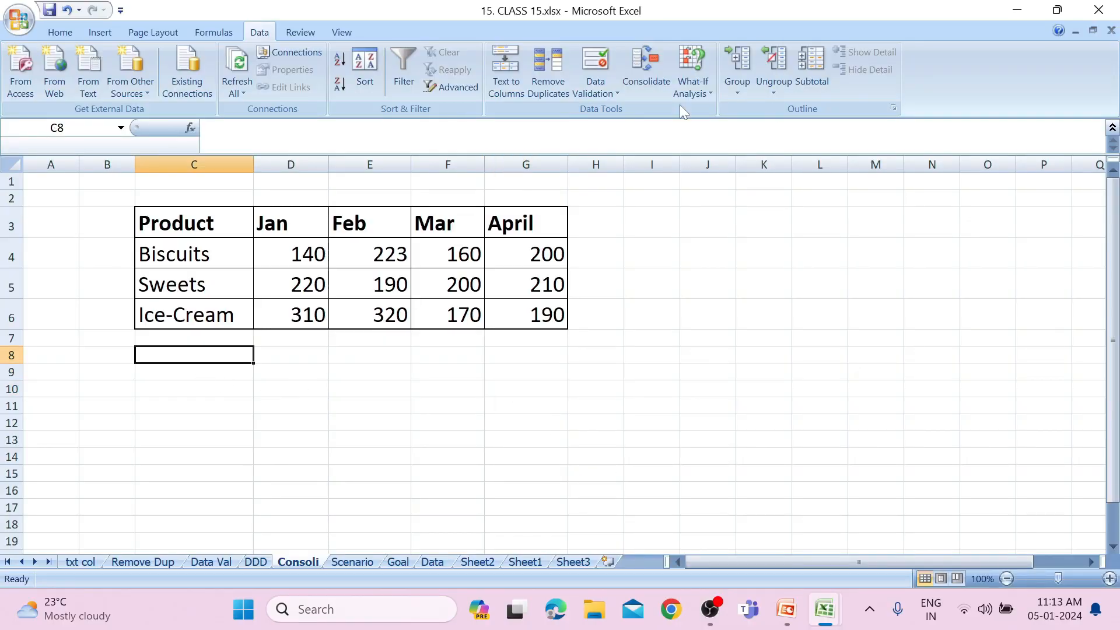
pyautogui.click(650, 96)
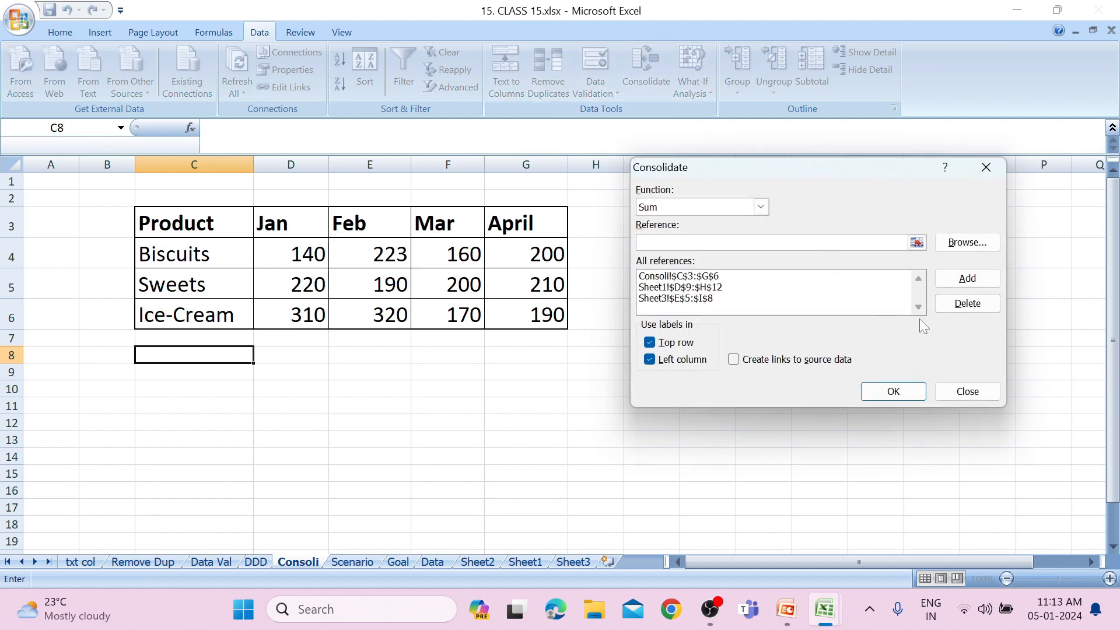
pyautogui.click(805, 278)
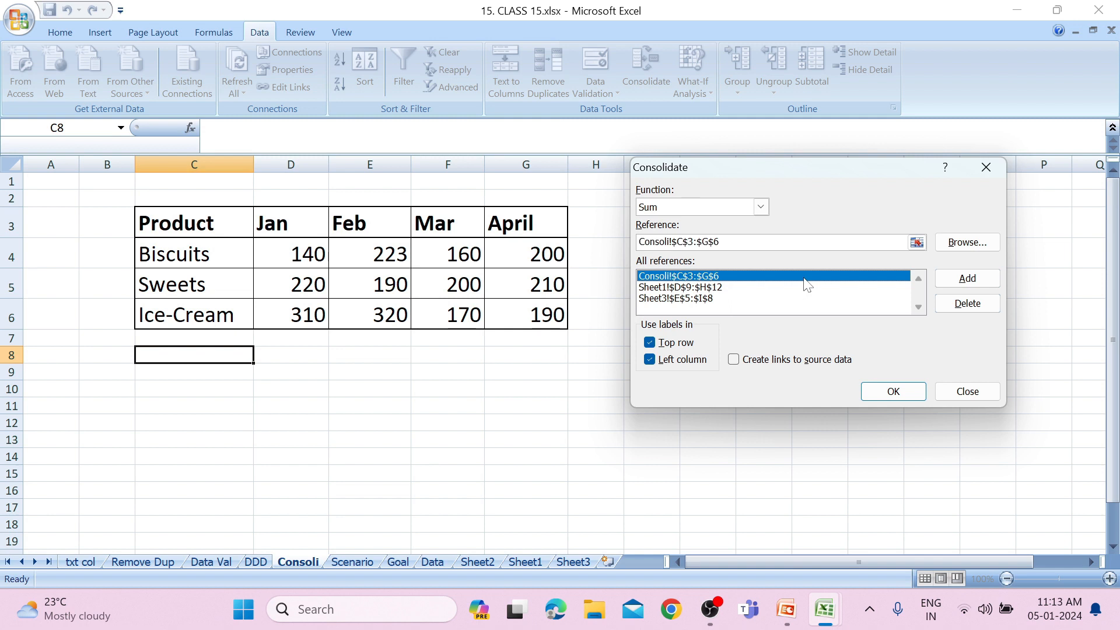
pyautogui.click(779, 298)
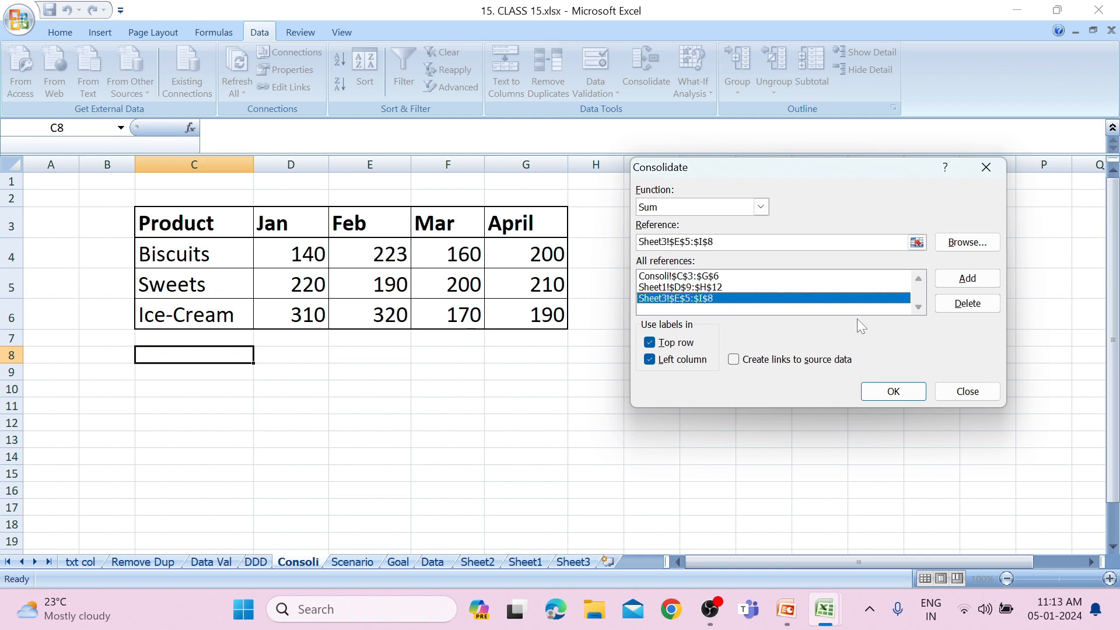
pyautogui.click(950, 311)
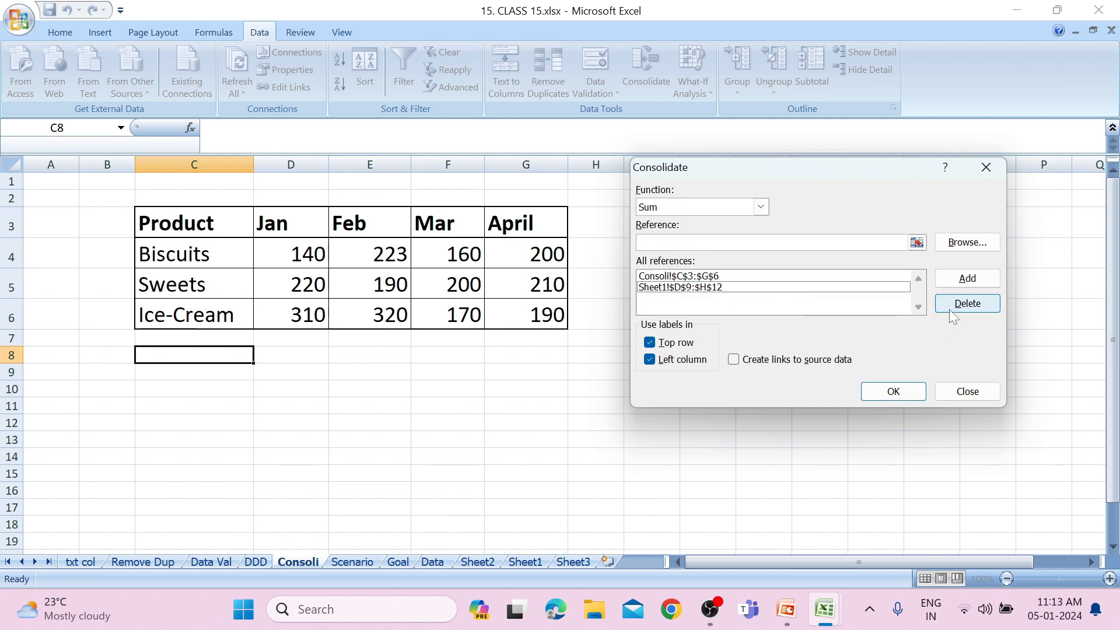
# Delete the old references Sheet1!$D$9:$H$12 and Consoli!$C$3:$G$6 from the consolidation.
pyautogui.click(860, 289)
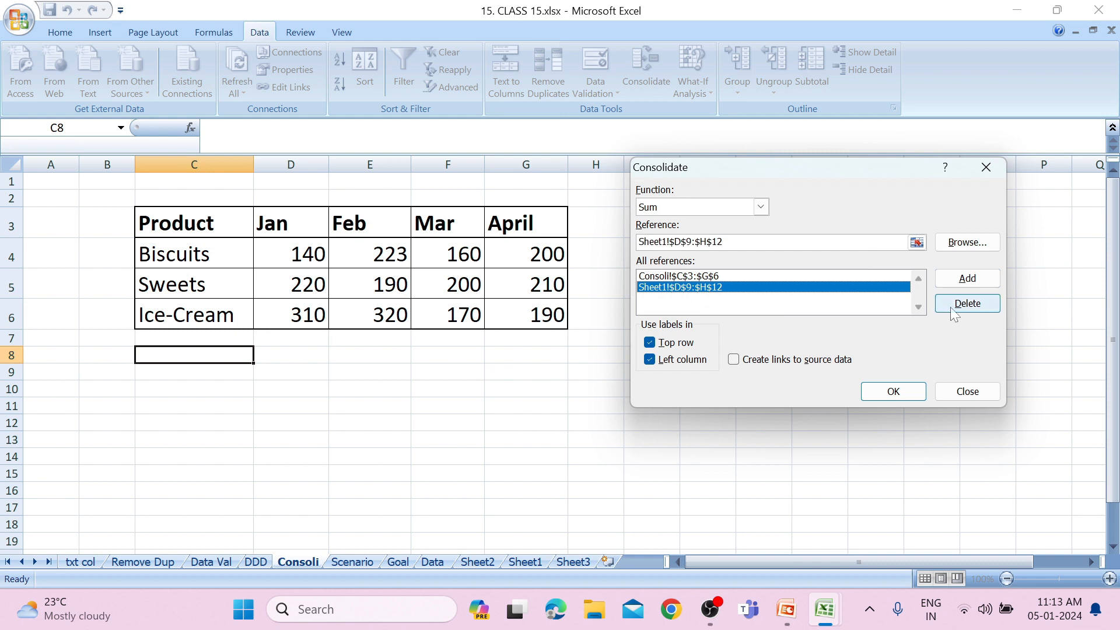
pyautogui.click(951, 308)
pyautogui.click(865, 279)
pyautogui.click(979, 304)
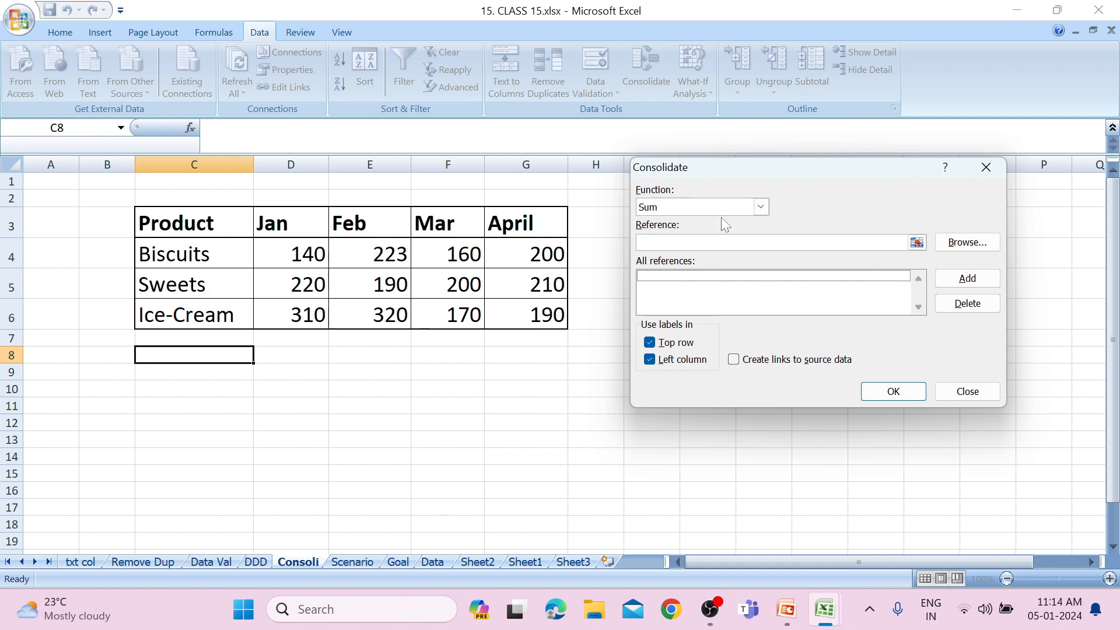
# Keep the Sum function and add the product table C3:G6 on the Consoli sheet as a consolidation reference.
pyautogui.click(768, 207)
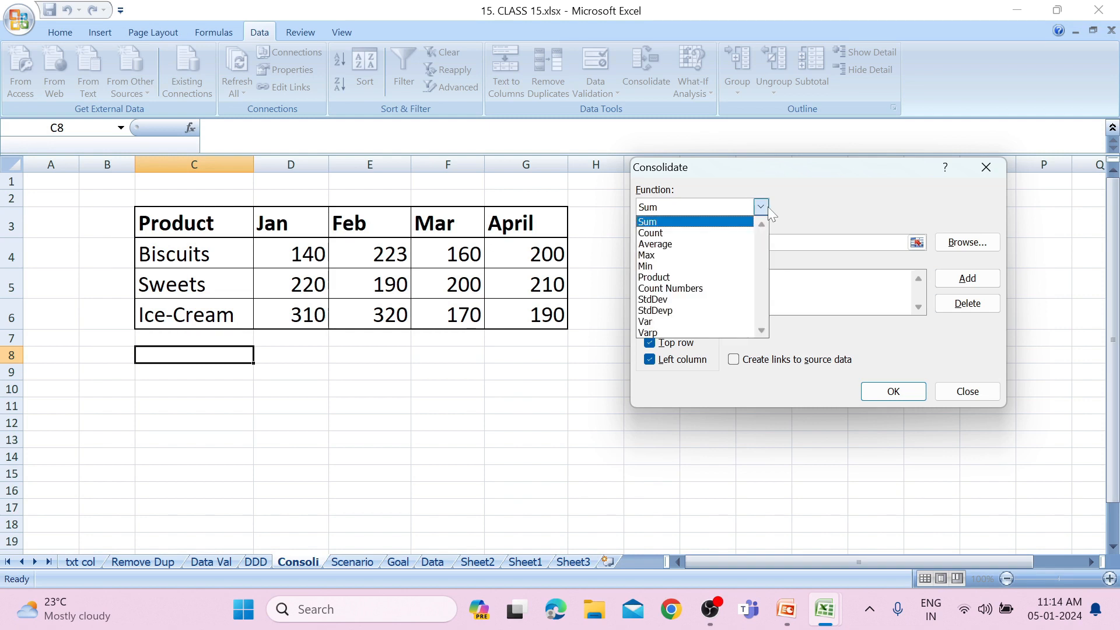
pyautogui.click(768, 207)
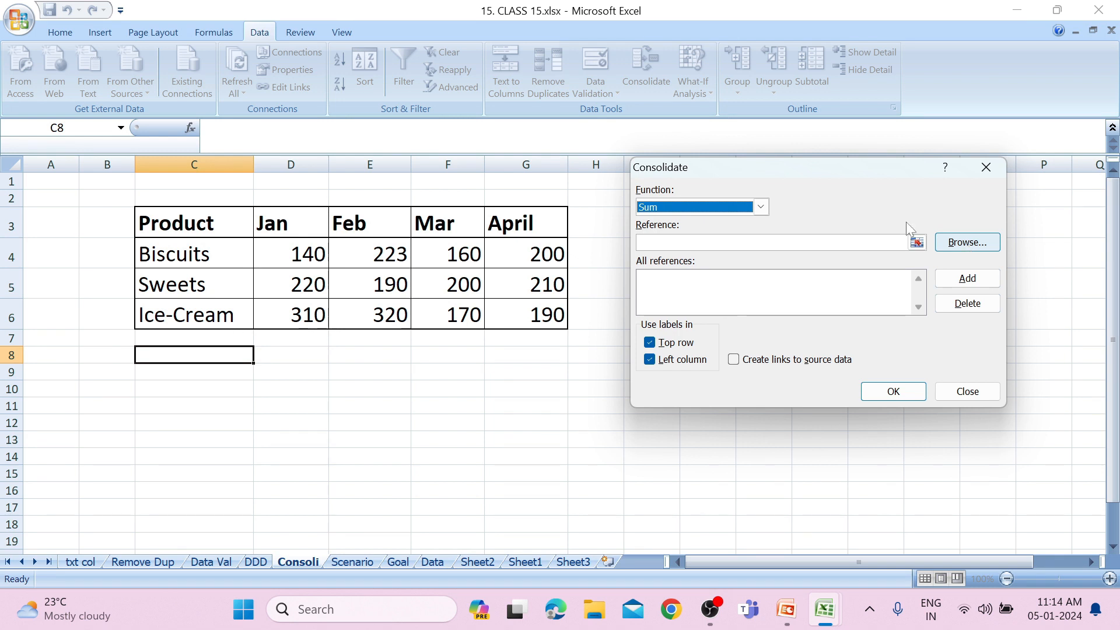
pyautogui.click(916, 243)
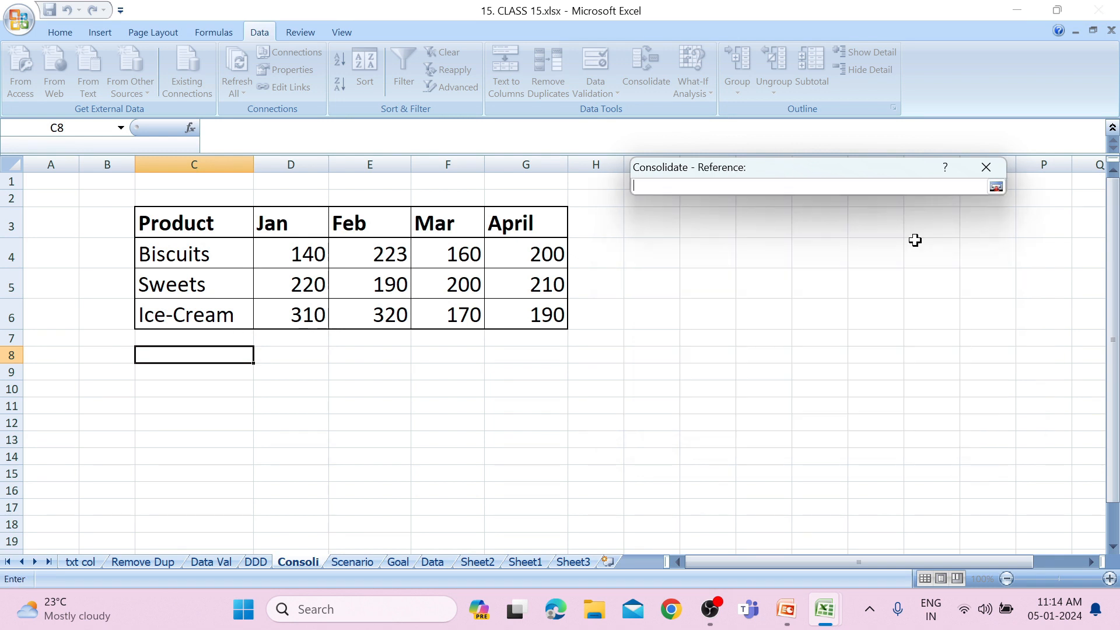
pyautogui.moveTo(198, 228); pyautogui.dragTo(551, 315)
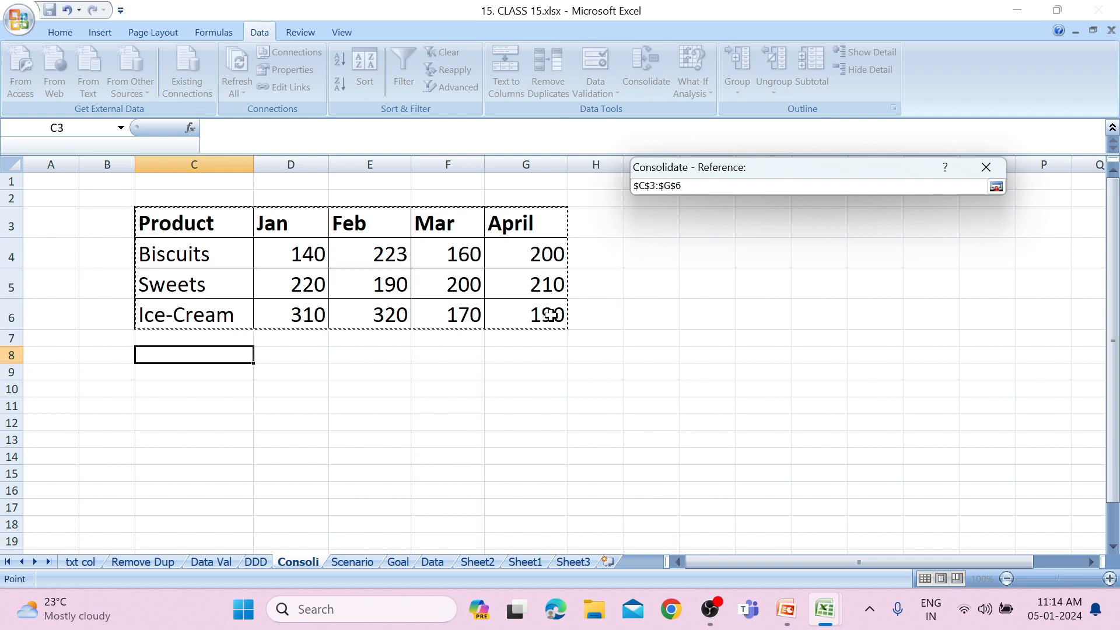
pyautogui.click(997, 188)
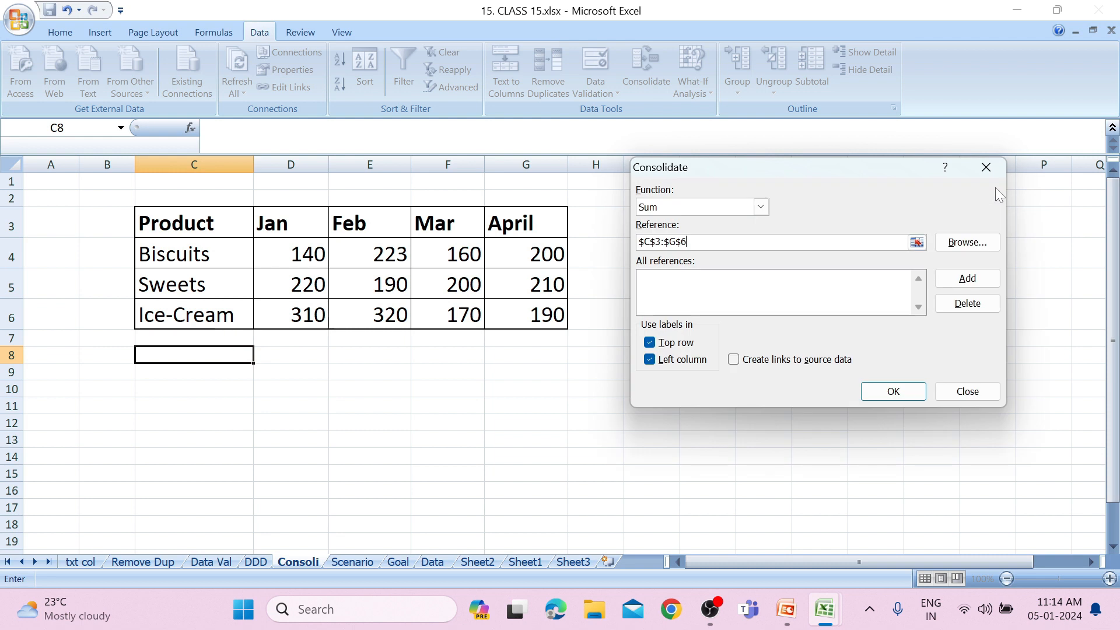
pyautogui.click(956, 278)
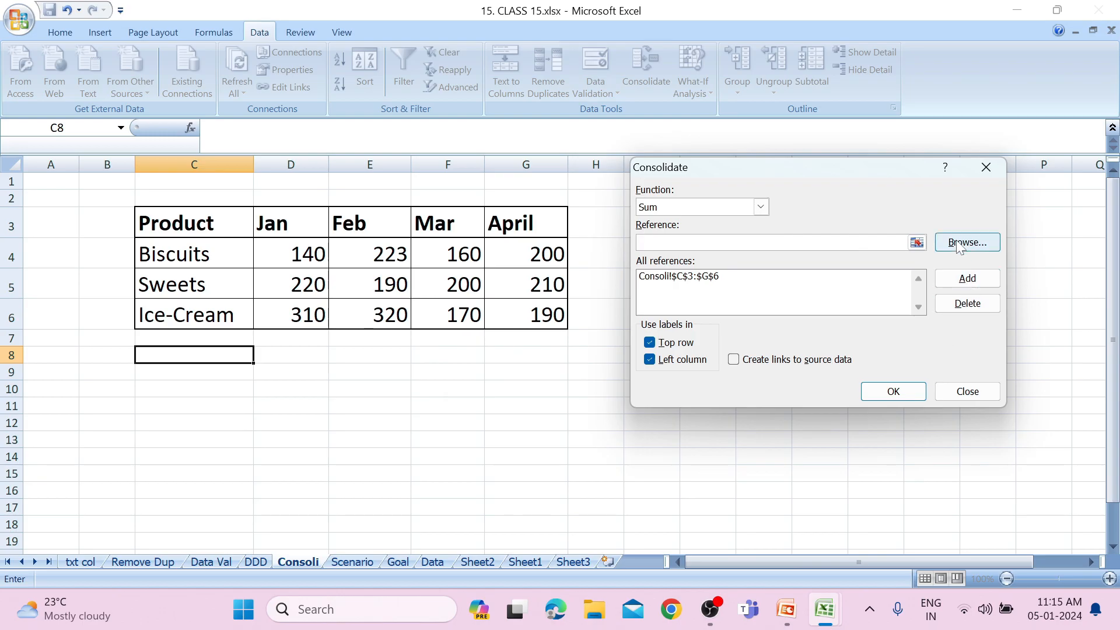
# Add the range A1:E4 on Sheet1 of 2020.xlsx as a consolidation reference.
pyautogui.click(916, 243)
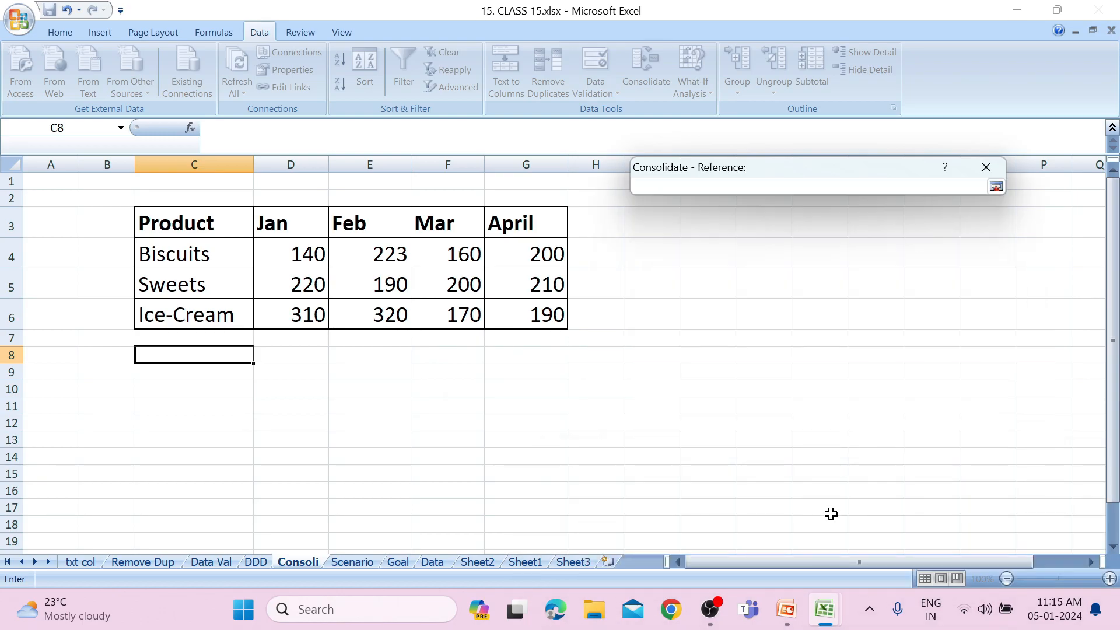
pyautogui.moveTo(825, 627)
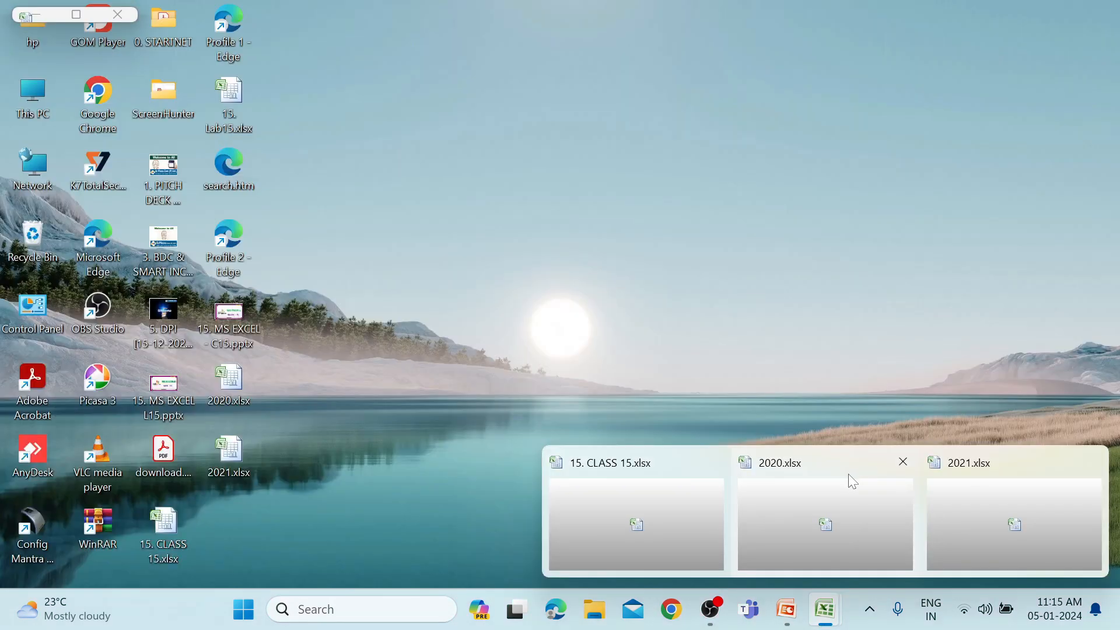
pyautogui.click(851, 476)
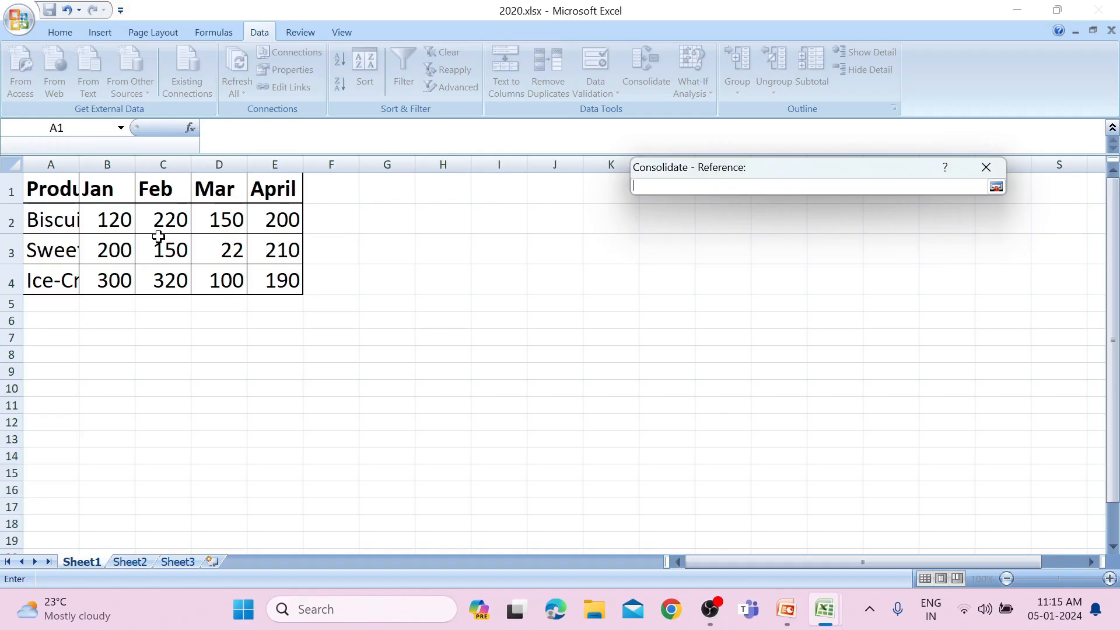
pyautogui.moveTo(58, 196); pyautogui.dragTo(260, 280)
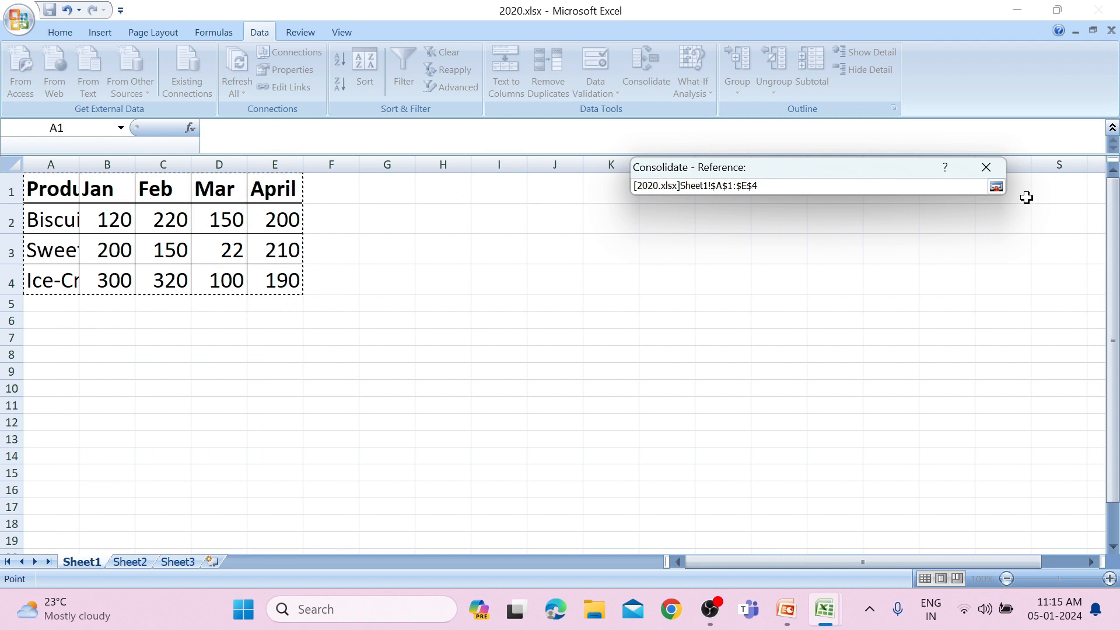
pyautogui.click(996, 186)
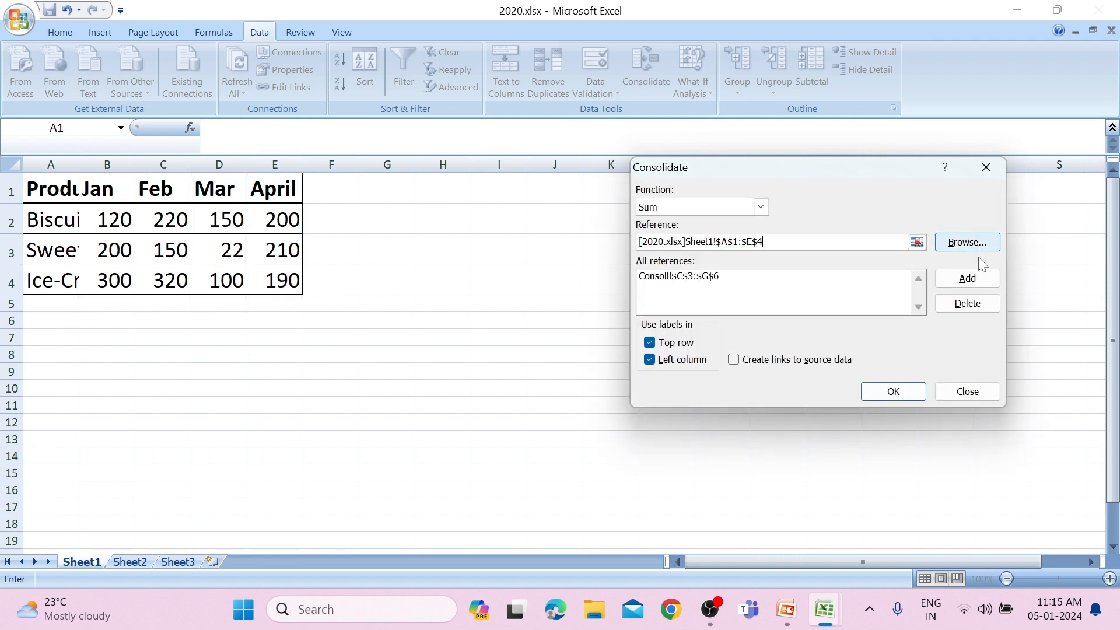
pyautogui.click(969, 280)
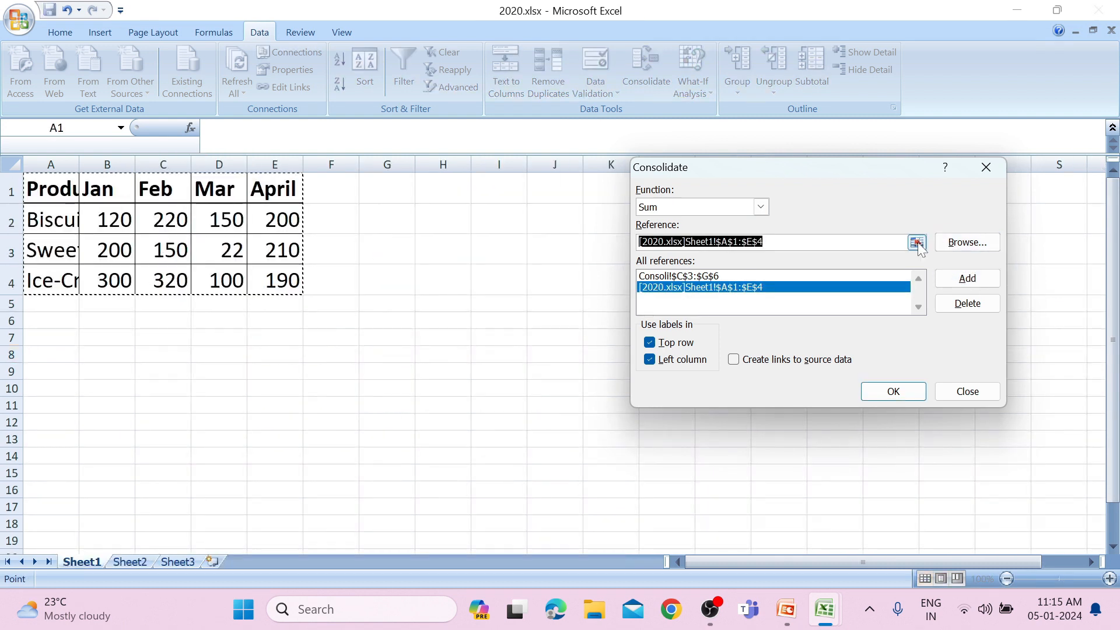
# Add the range A1:E4 on Sheet1 of 2021.xlsx as a reference and run the consolidation.
pyautogui.click(917, 241)
pyautogui.moveTo(817, 623)
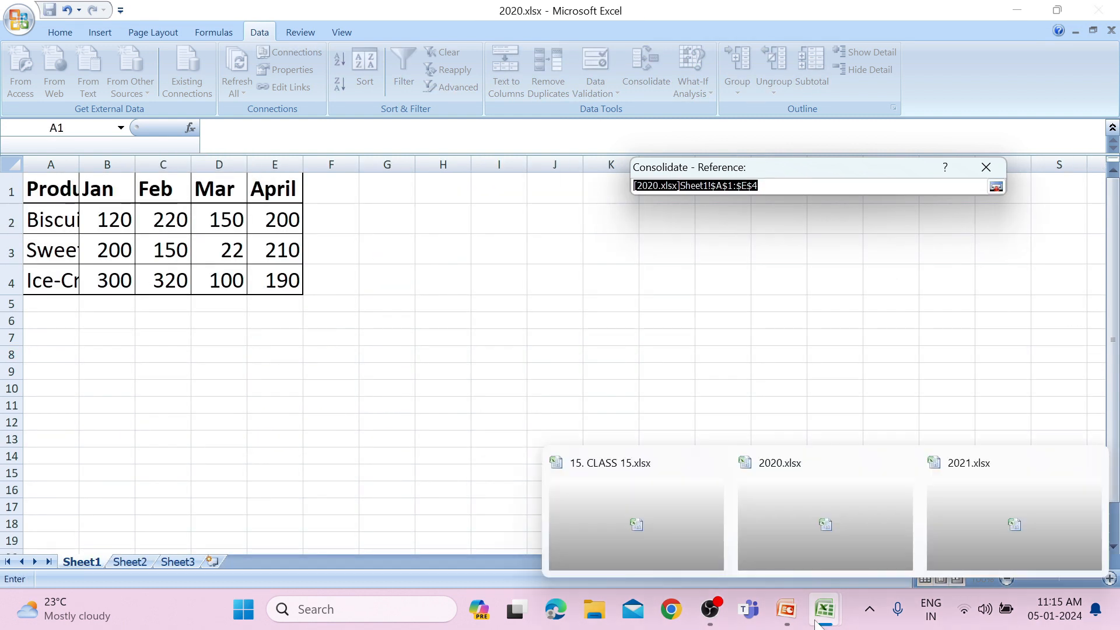
pyautogui.click(954, 489)
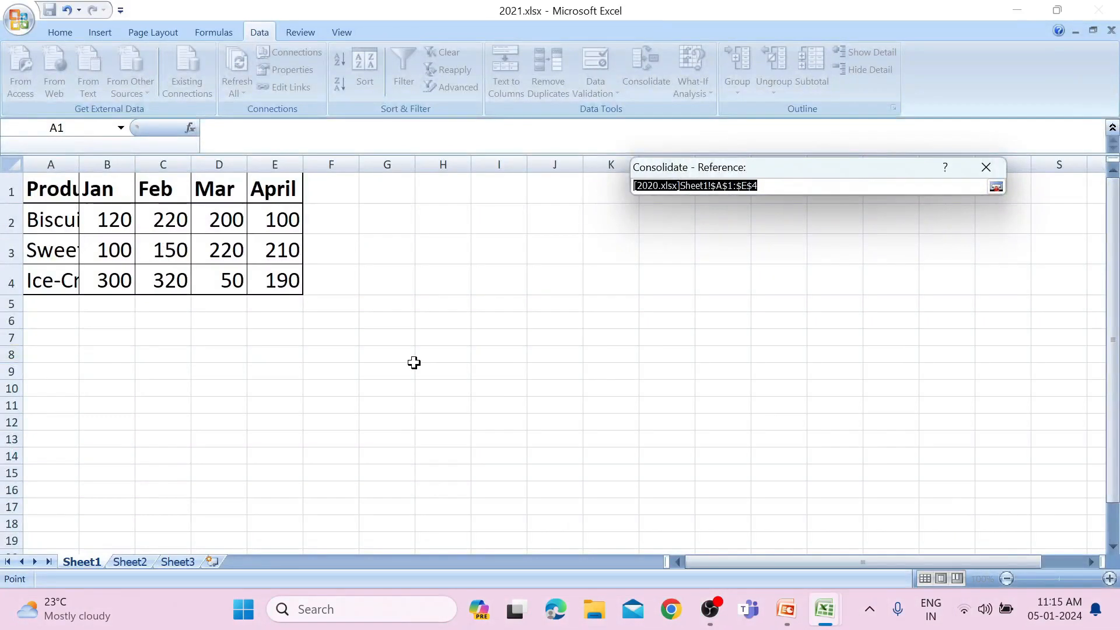
pyautogui.moveTo(49, 188); pyautogui.dragTo(260, 278)
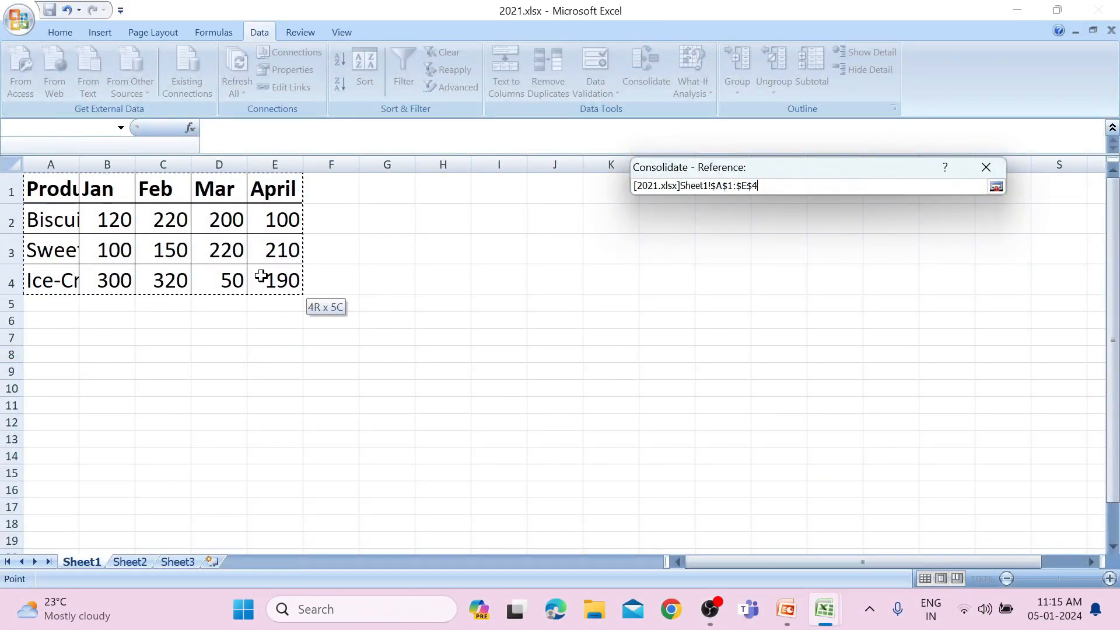
pyautogui.click(995, 186)
pyautogui.click(960, 279)
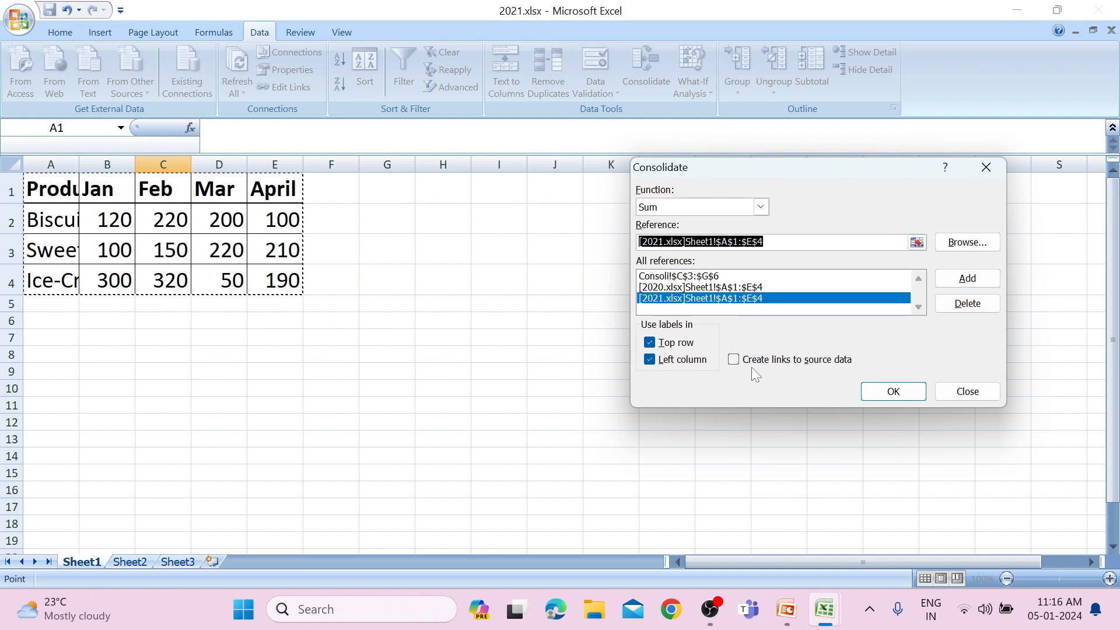
pyautogui.click(904, 390)
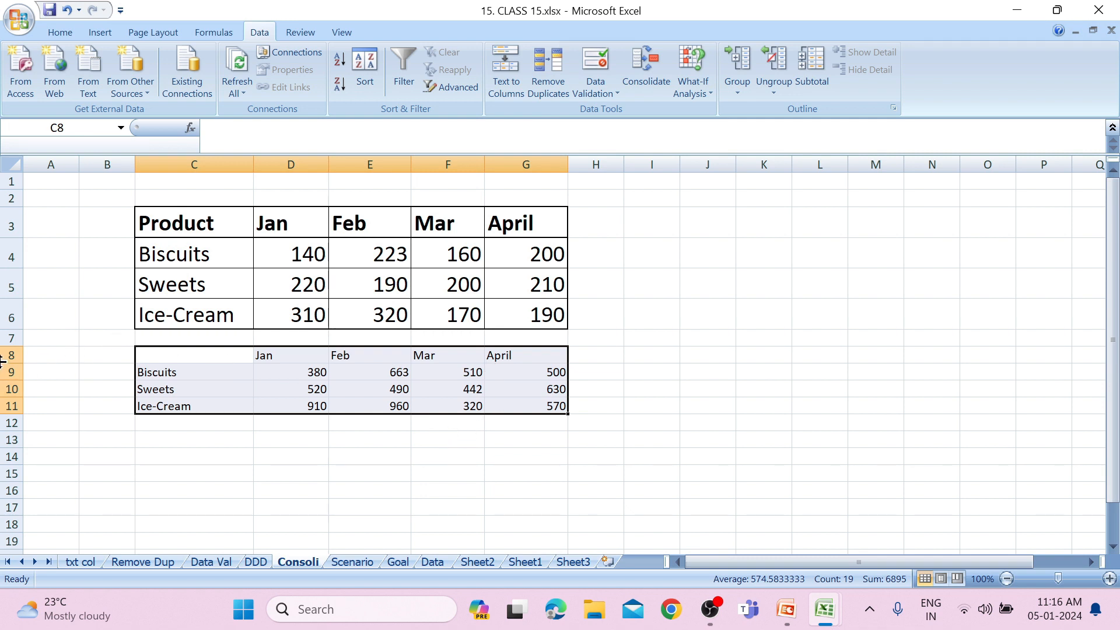
pyautogui.hotkey('ctrl', 'z')
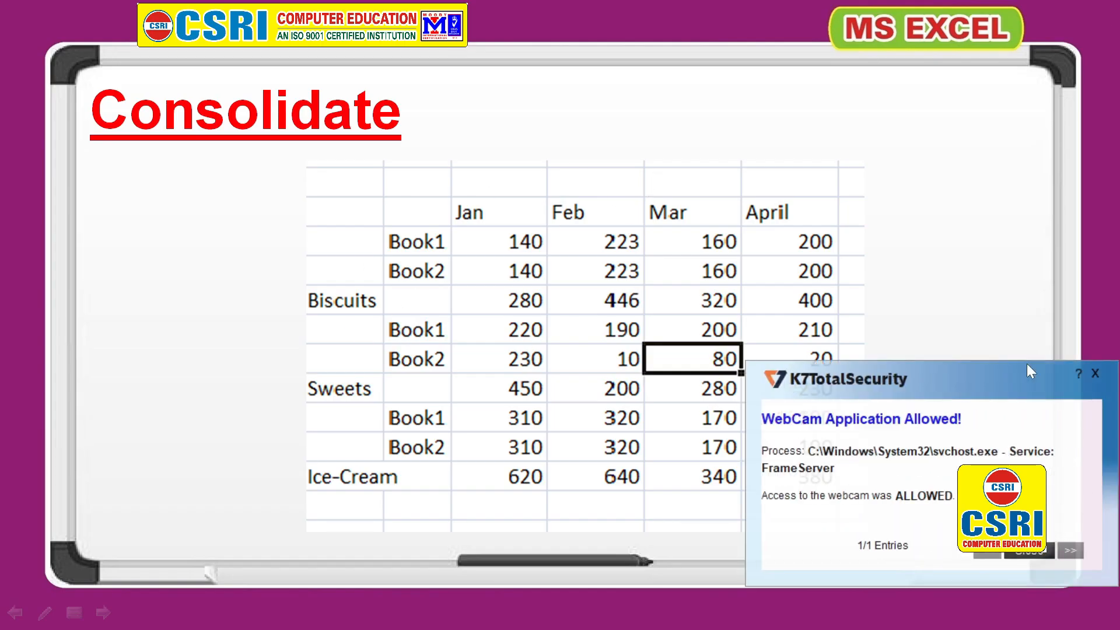
pyautogui.click(1095, 372)
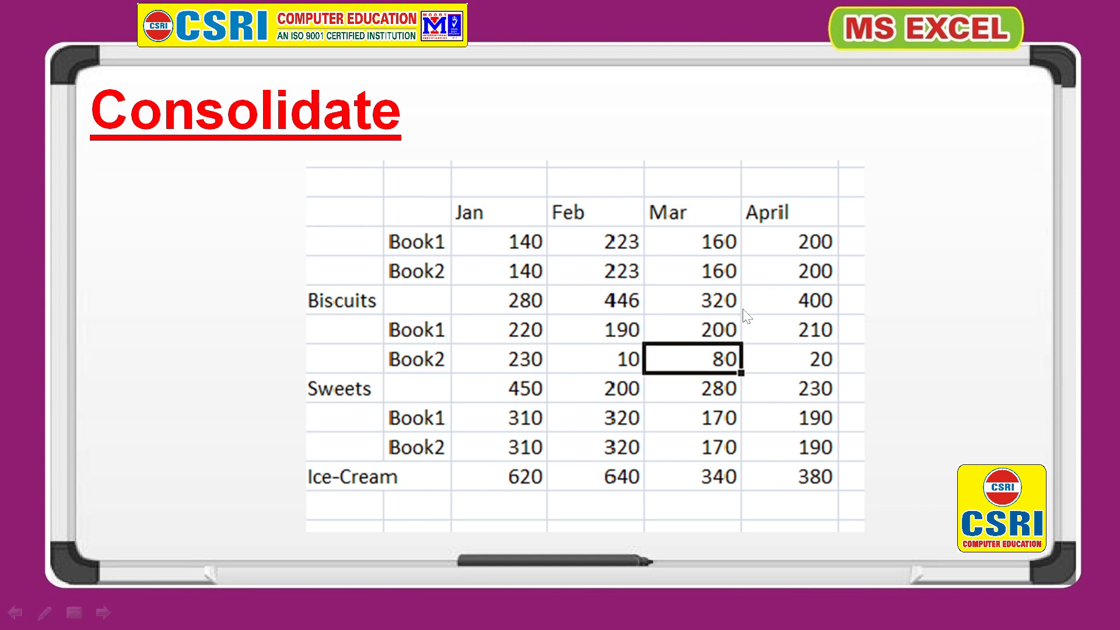
pyautogui.click(730, 233)
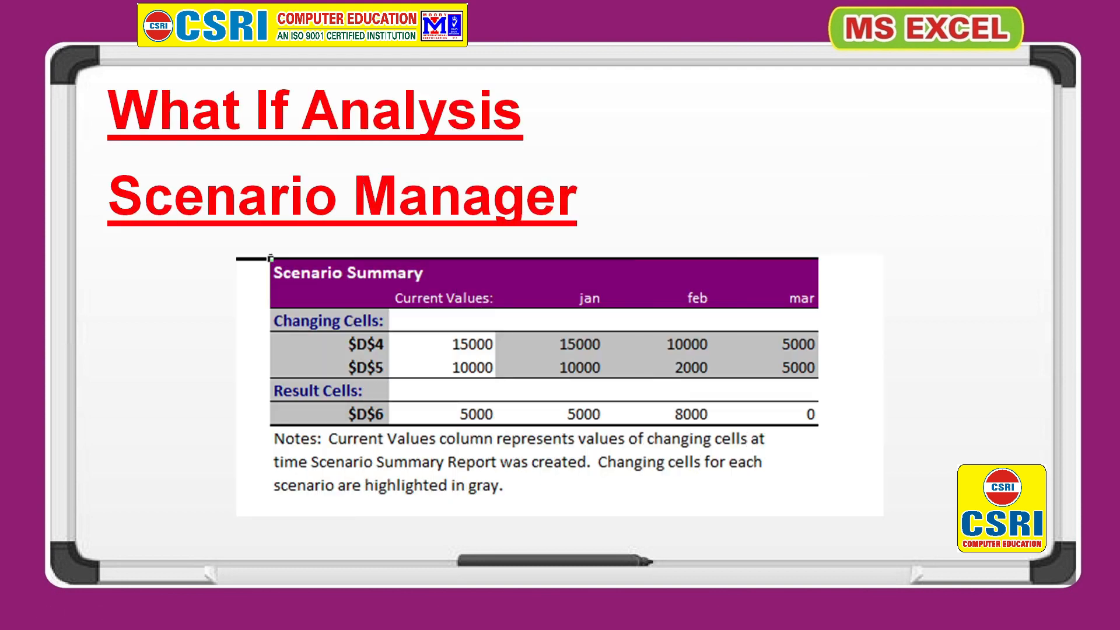
pyautogui.hotkey('alt', 'Tab')
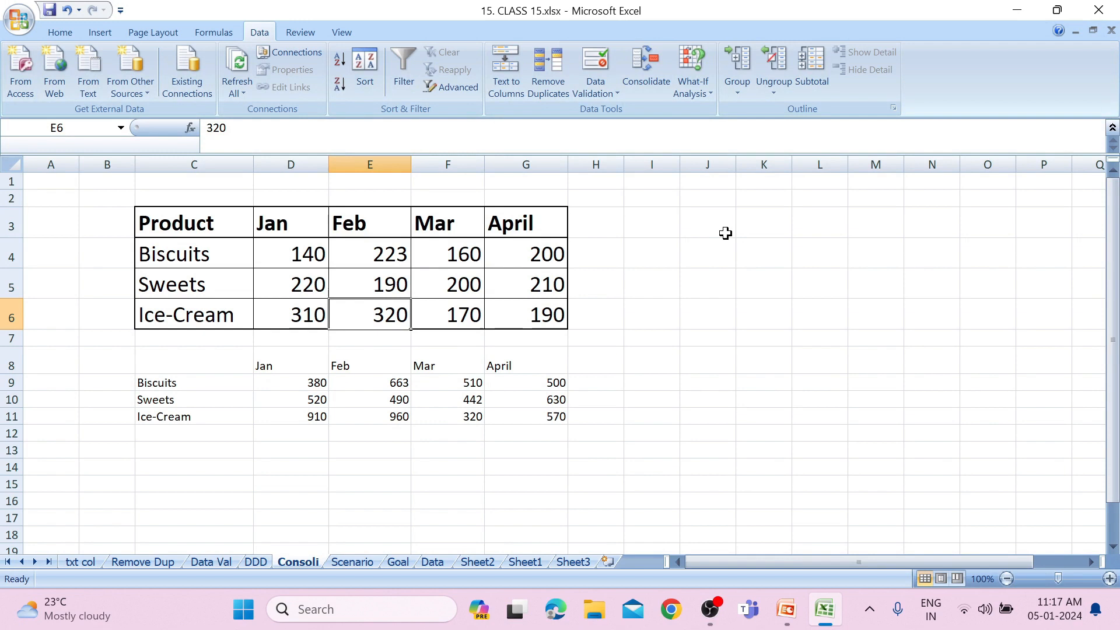
# Switch to the Scenario sheet and inspect the formula in the Saving cell D6.
pyautogui.click(702, 100)
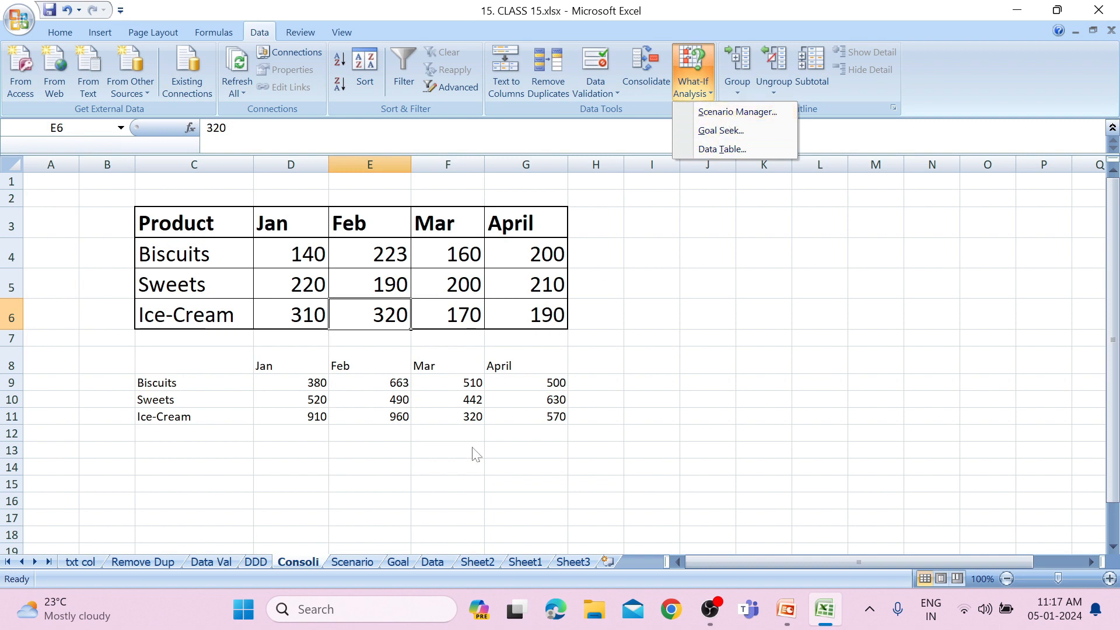
pyautogui.click(339, 566)
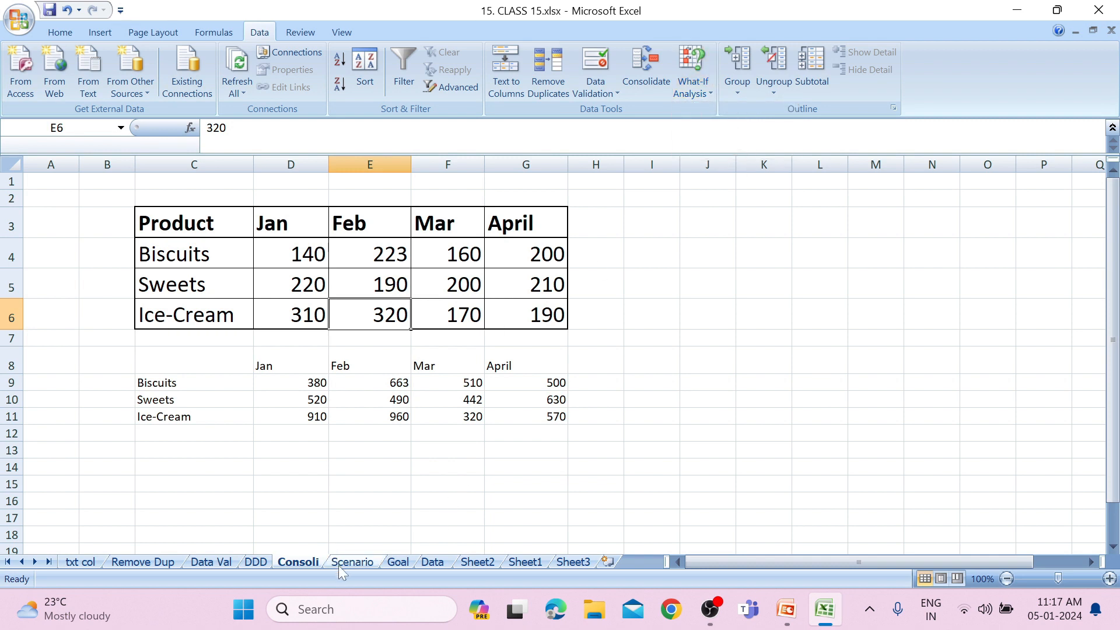
pyautogui.click(339, 566)
pyautogui.click(326, 463)
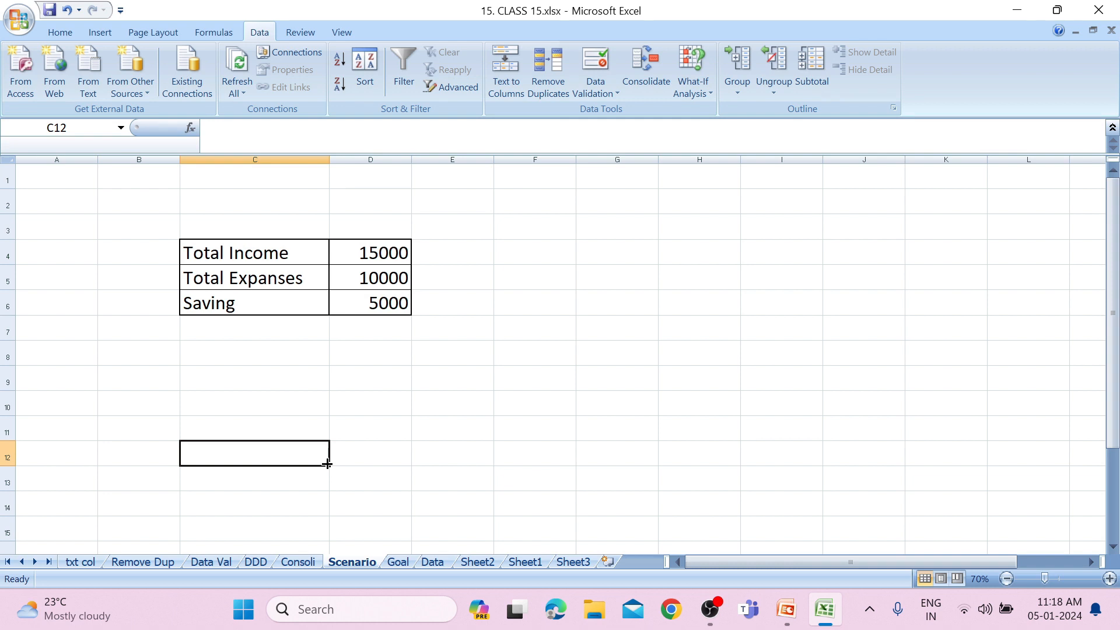
pyautogui.click(370, 306)
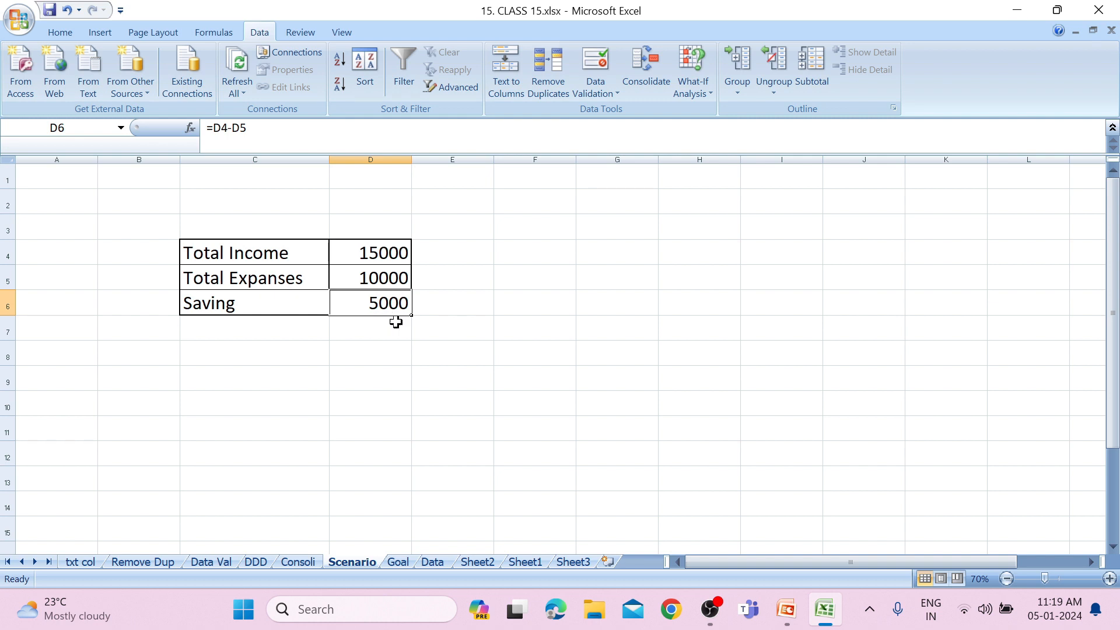
pyautogui.click(492, 441)
pyautogui.click(560, 286)
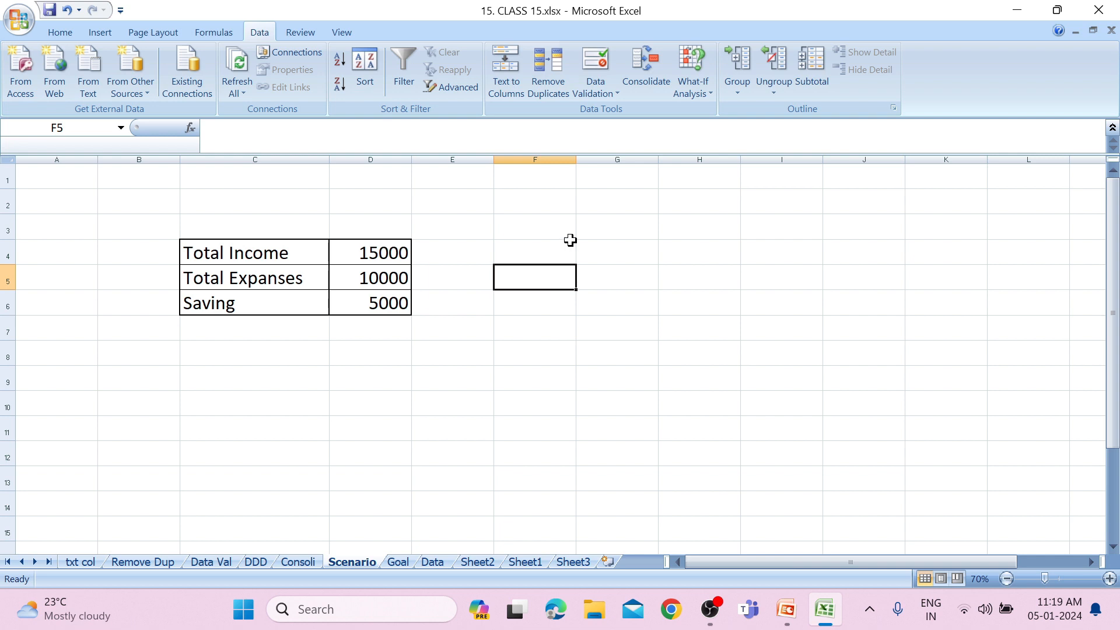
pyautogui.click(406, 308)
pyautogui.moveTo(407, 308); pyautogui.dragTo(700, 178)
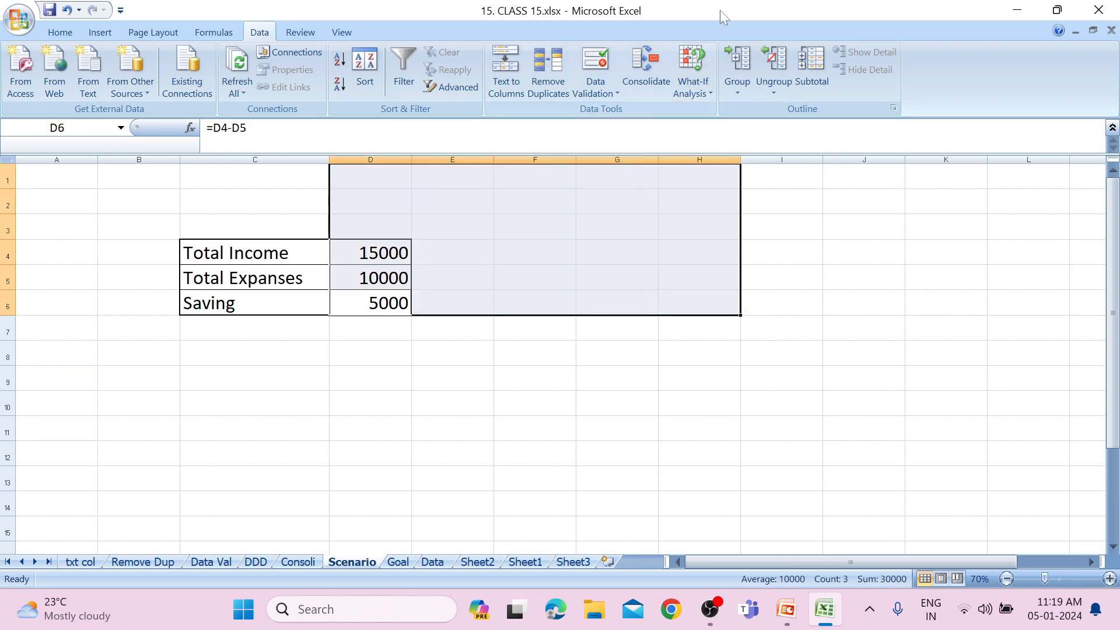
pyautogui.click(665, 217)
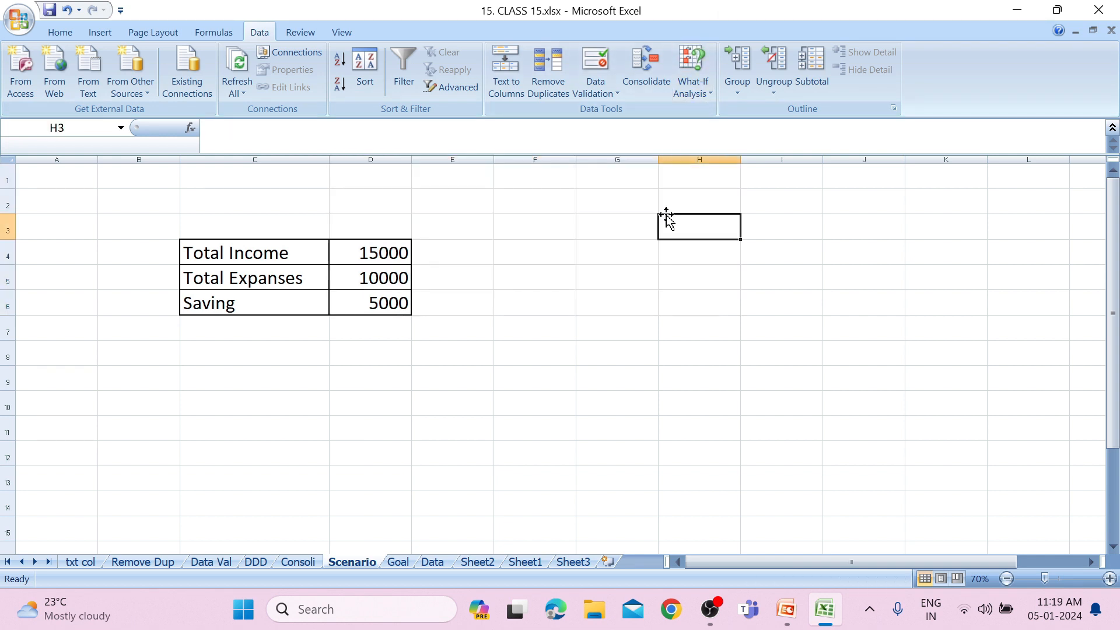
# Create a scenario named Jan with changing cells D4:D5, keeping income 15000 and expenses 10000.
pyautogui.click(360, 309)
pyautogui.click(709, 96)
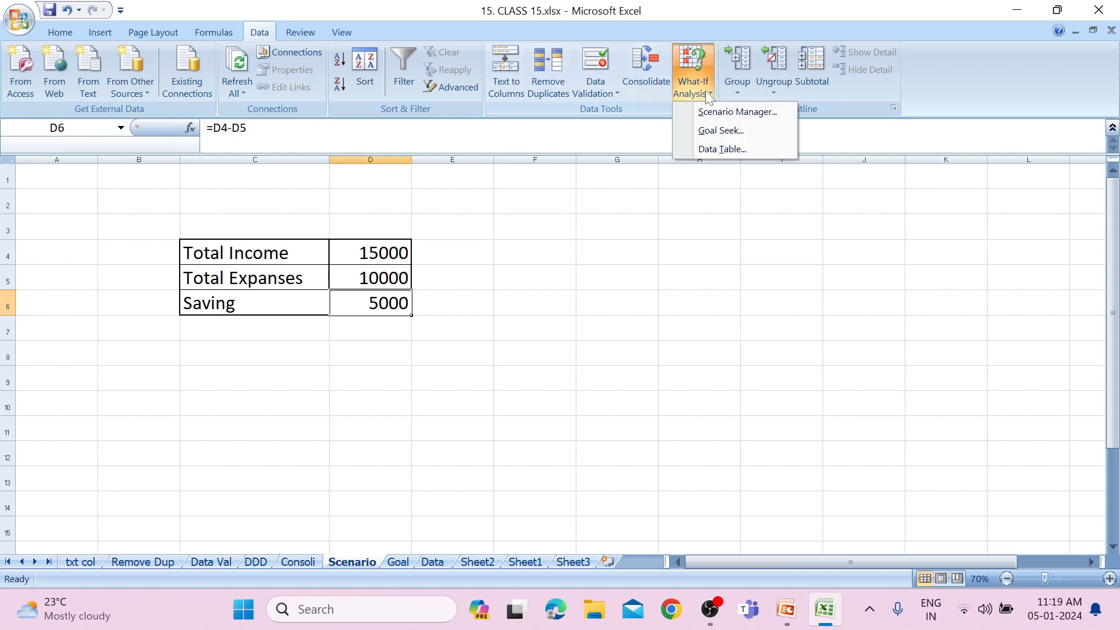
pyautogui.click(709, 111)
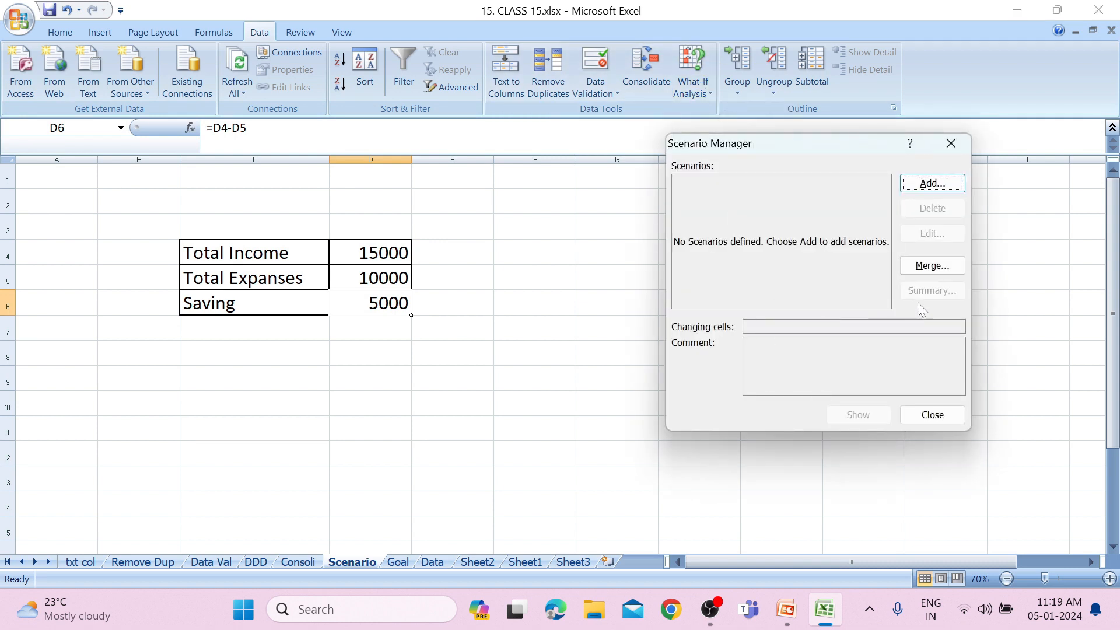
pyautogui.click(934, 187)
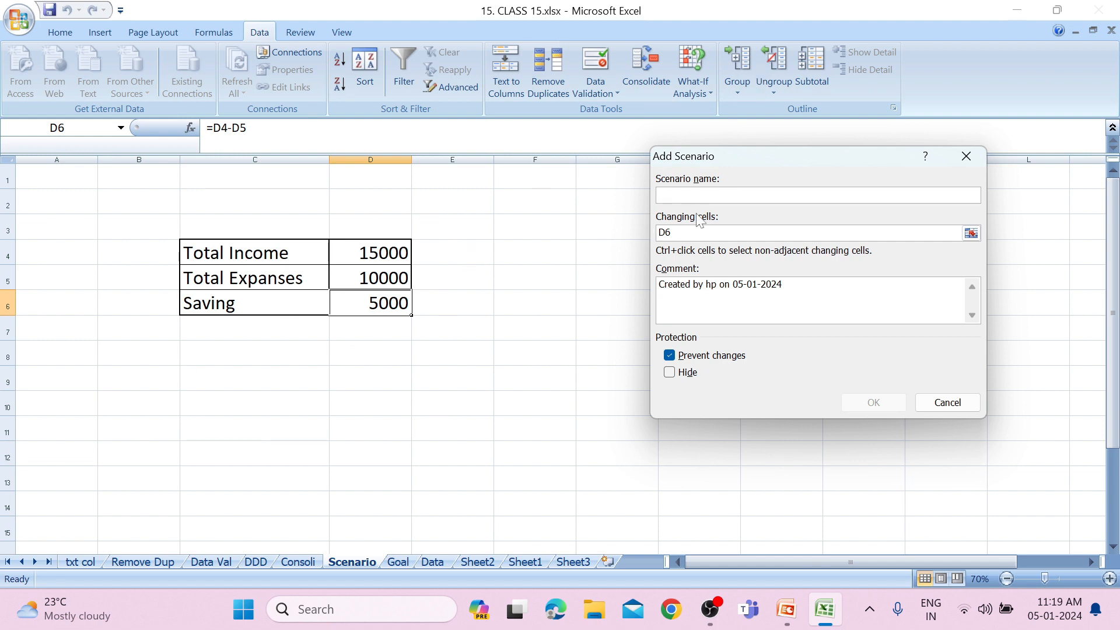
pyautogui.write('Jan')
pyautogui.click(972, 233)
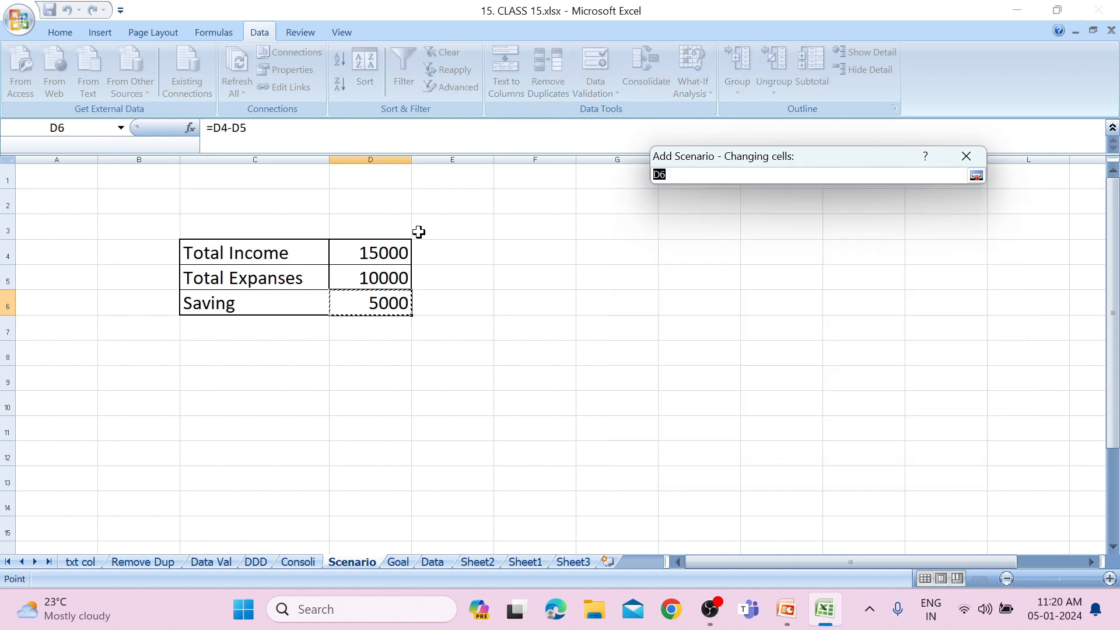
pyautogui.moveTo(399, 250); pyautogui.dragTo(392, 275)
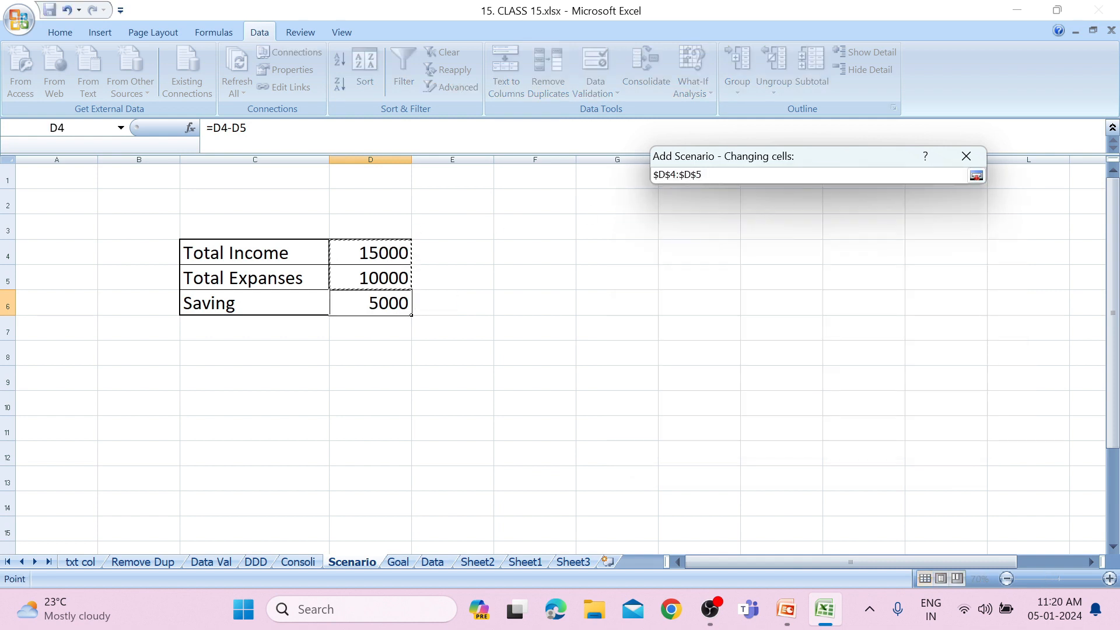
pyautogui.click(975, 178)
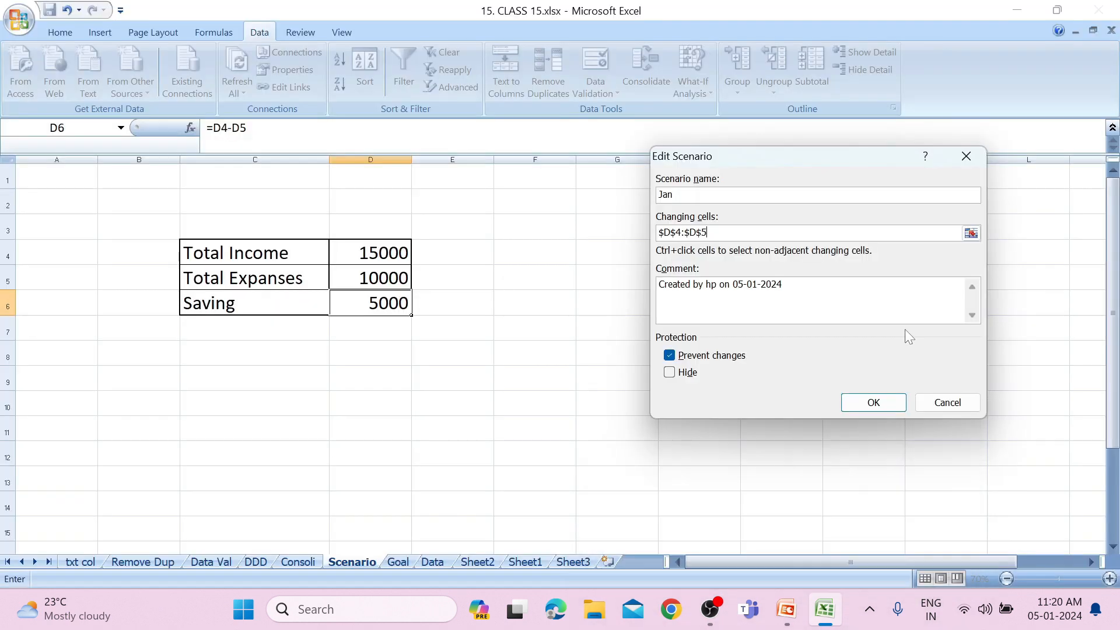
pyautogui.click(877, 404)
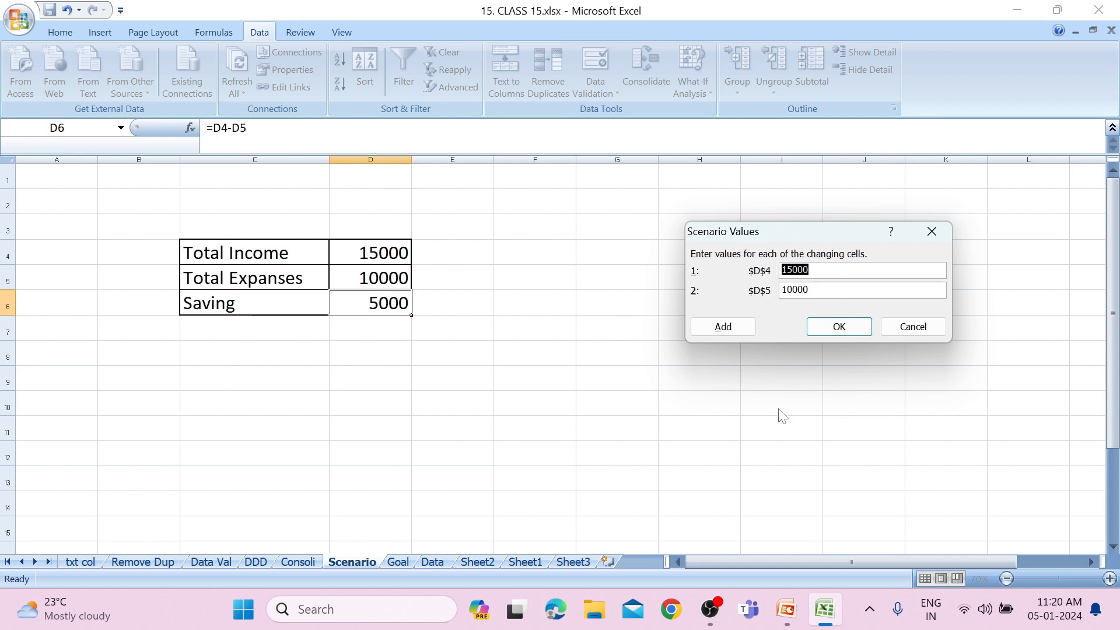
pyautogui.click(722, 328)
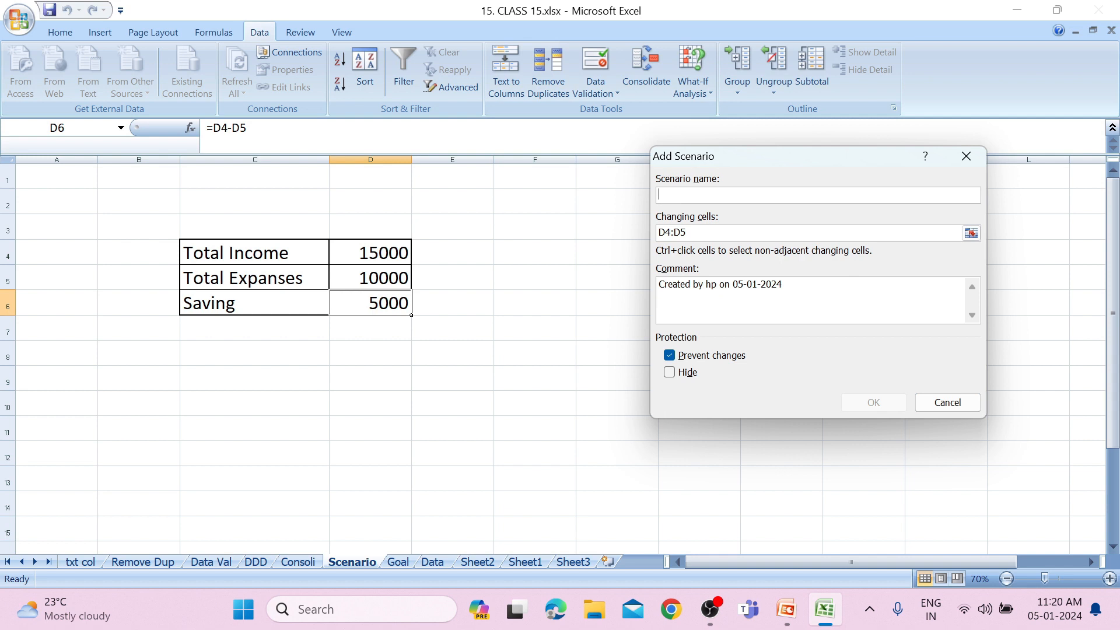
# Add a scenario named Feb for cells D4:D5 with income 20000 and expenses 12000.
pyautogui.write('Feb')
pyautogui.click(972, 233)
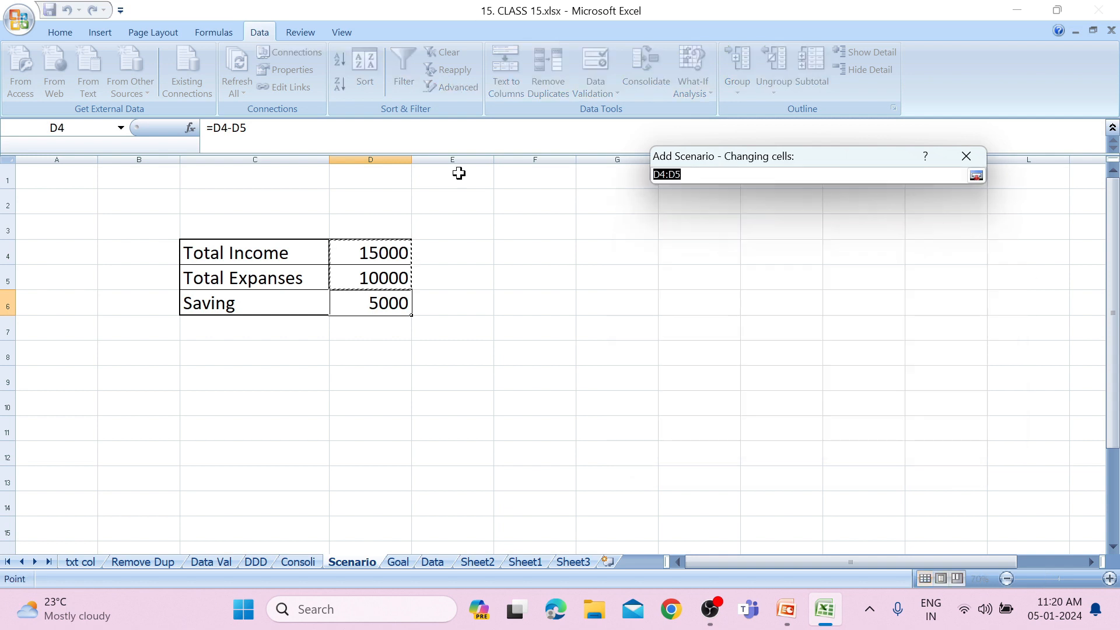
pyautogui.click(979, 178)
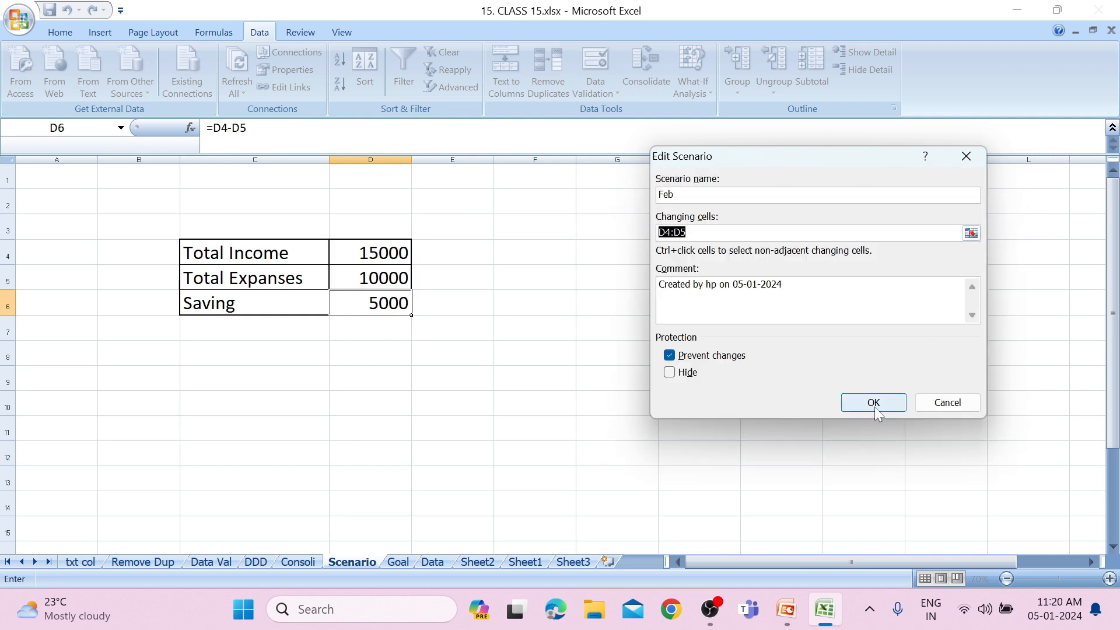
pyautogui.click(874, 402)
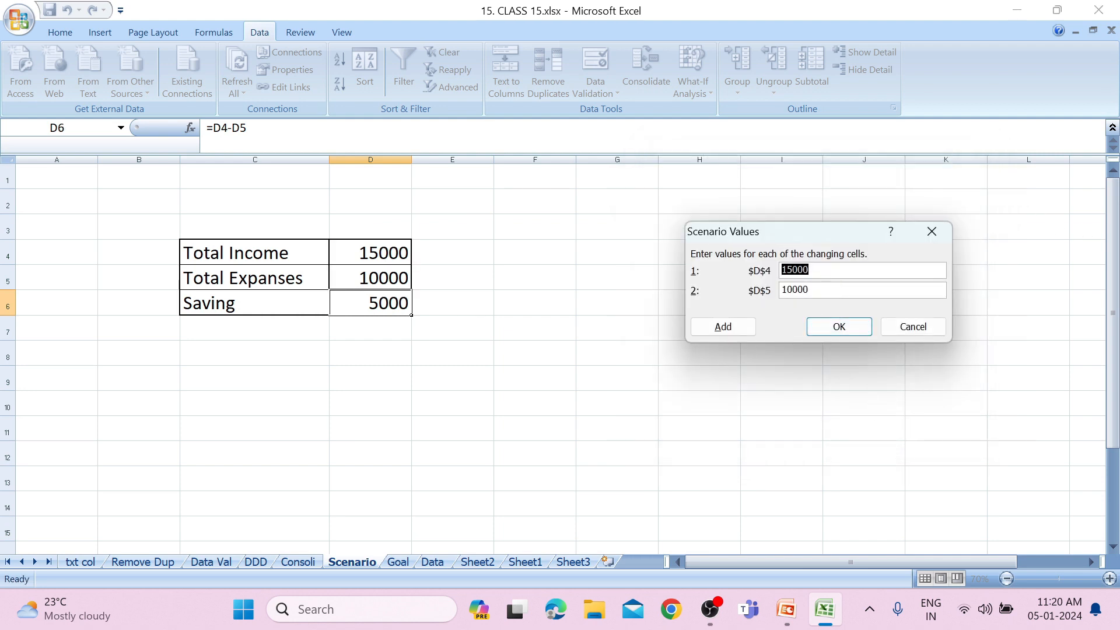
pyautogui.write('200')
pyautogui.press('Tab')
pyautogui.write('12')
pyautogui.click(859, 327)
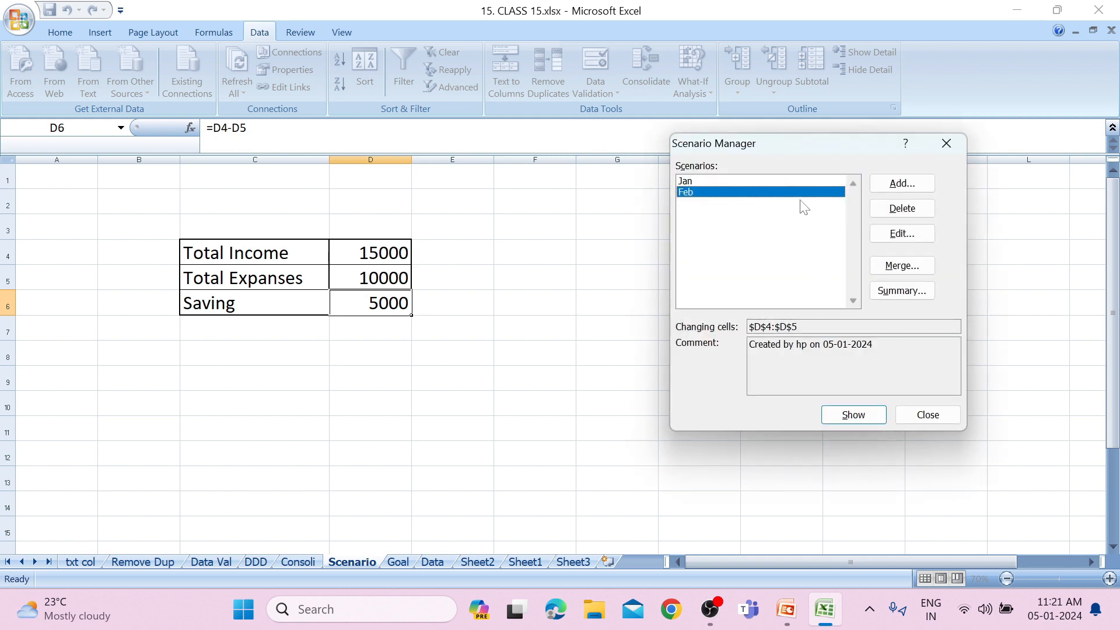
# Add a scenario named Mar for cells D4:D5 with income 20000 and expenses 10000.
pyautogui.click(903, 184)
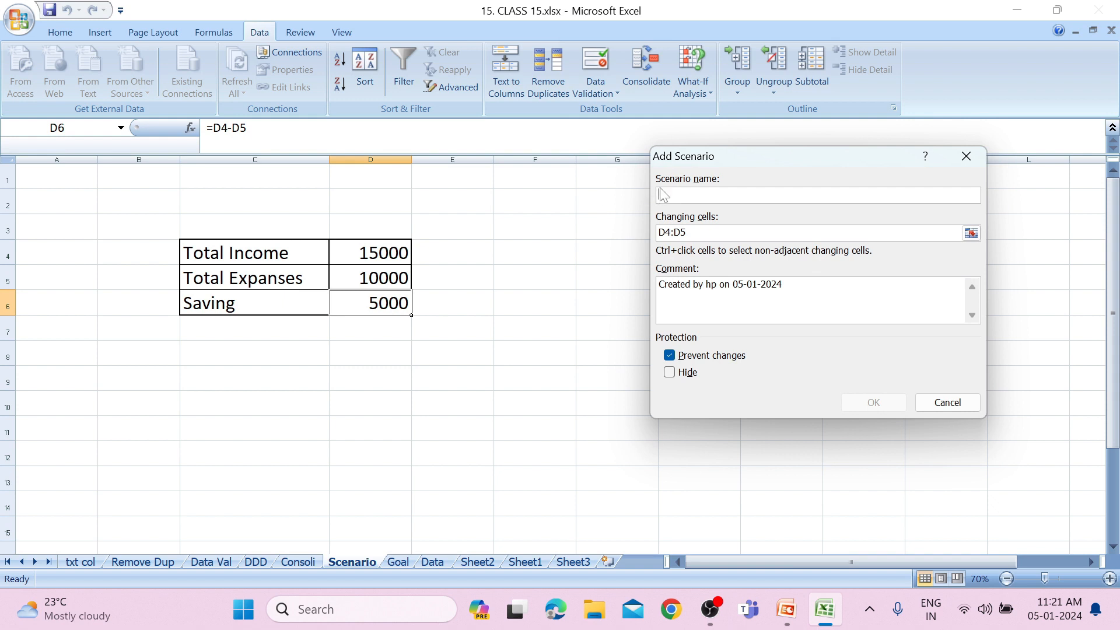
pyautogui.write('Mar')
pyautogui.click(882, 407)
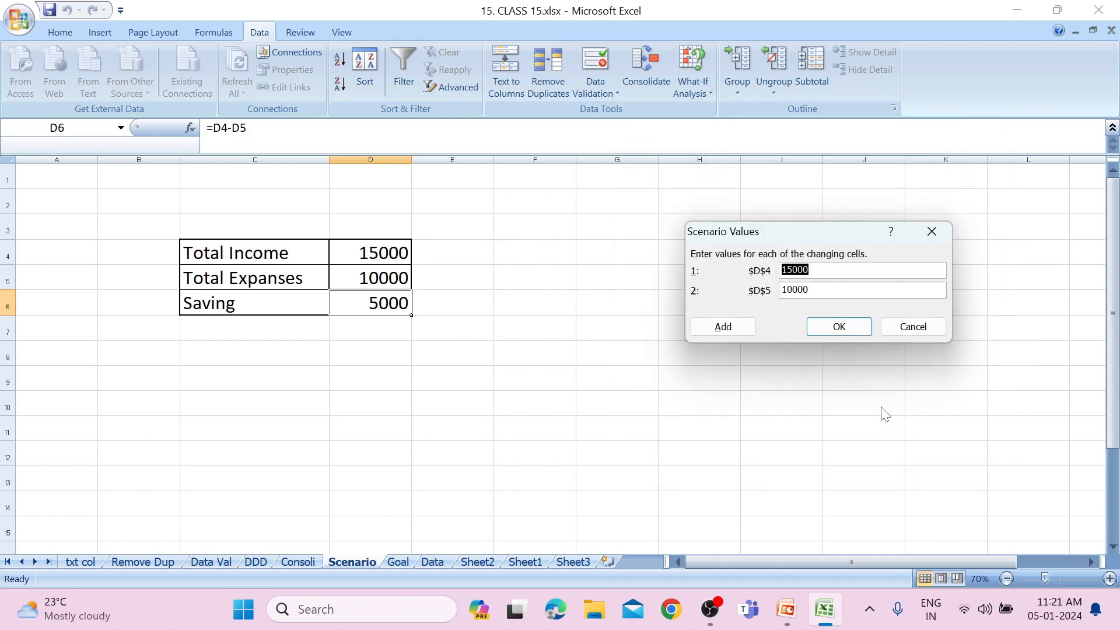
pyautogui.write('200')
pyautogui.click(808, 334)
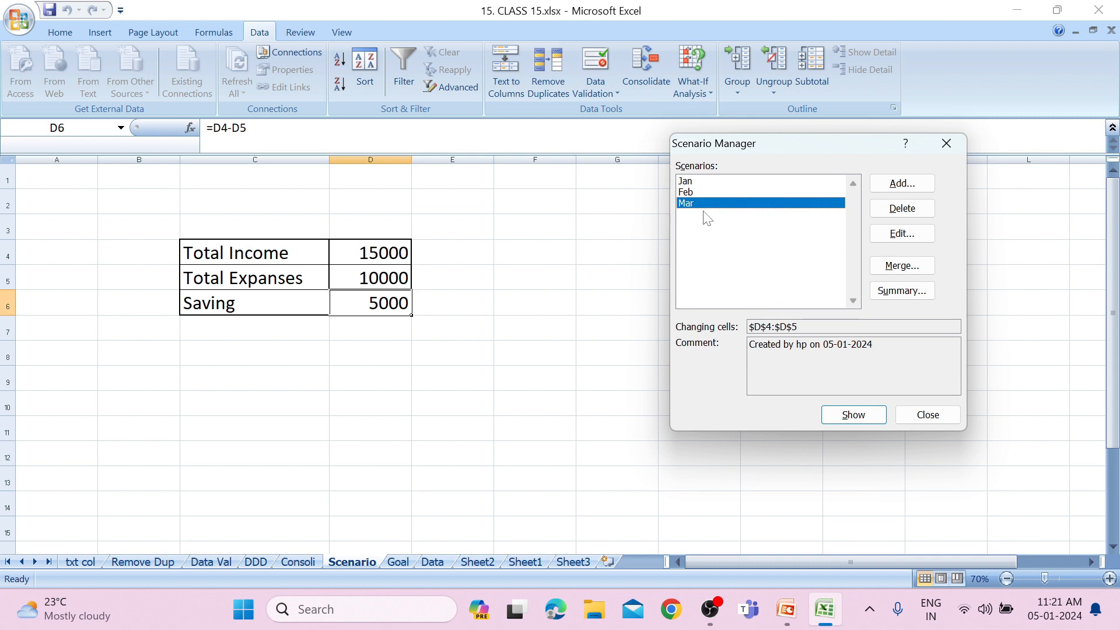
# Show the Feb, Jan and Mar scenarios one after another in the income and expenses table.
pyautogui.click(700, 194)
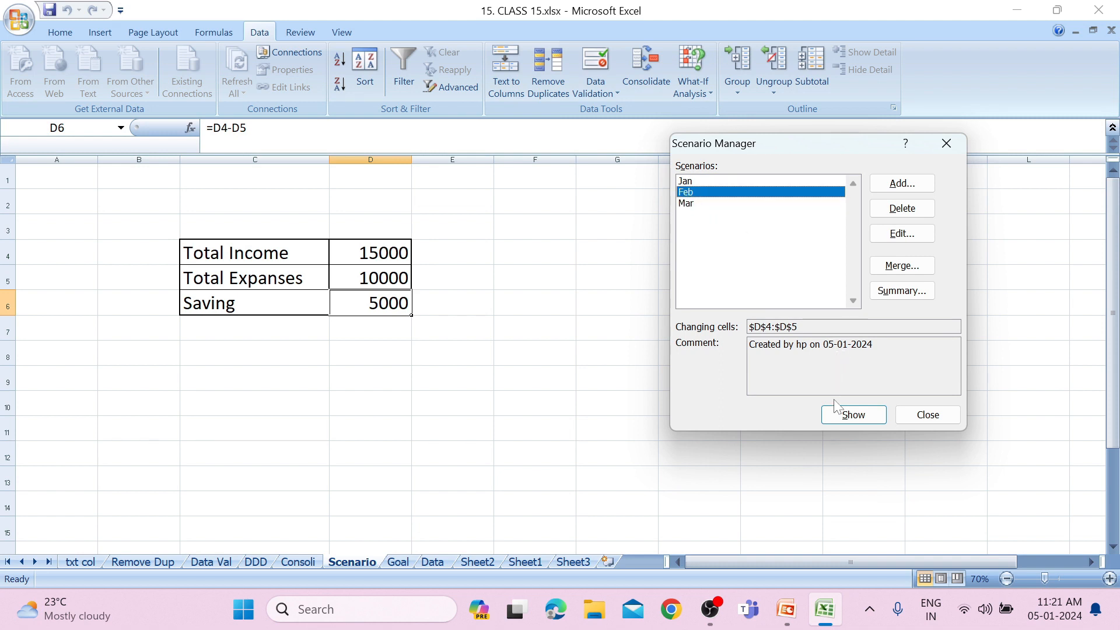
pyautogui.click(840, 417)
pyautogui.click(696, 182)
pyautogui.click(846, 414)
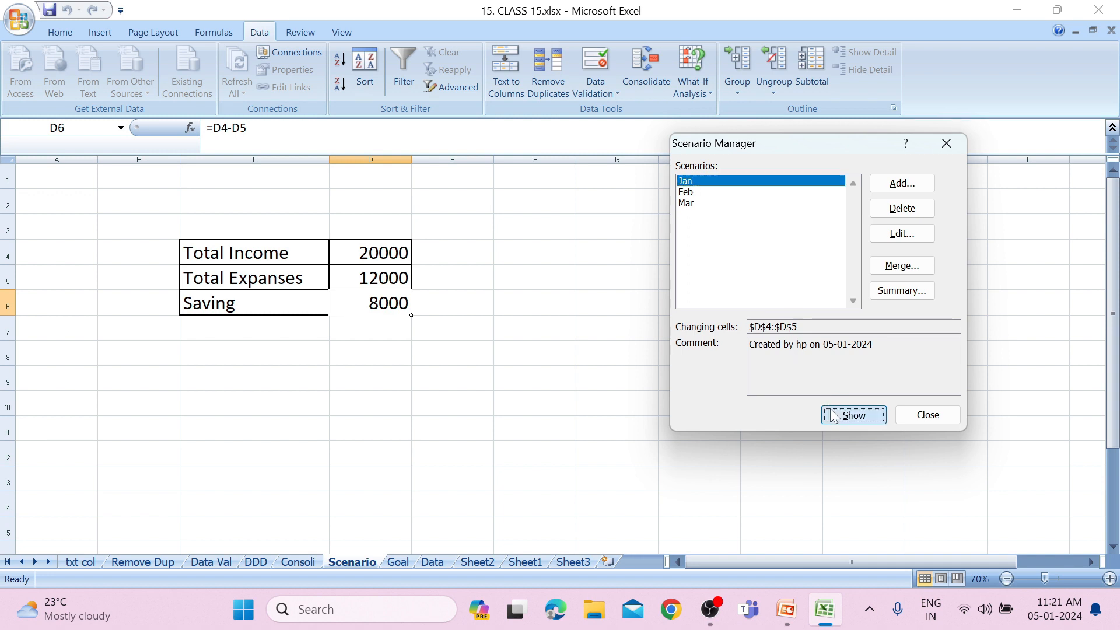
pyautogui.click(689, 204)
pyautogui.click(859, 418)
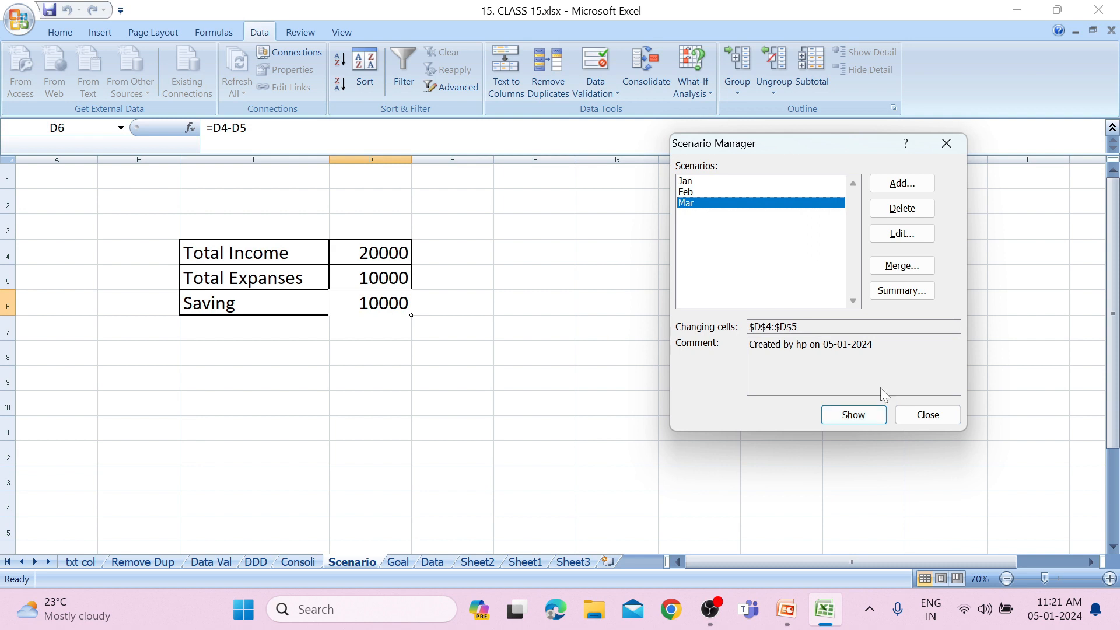
# Generate a scenario summary report with result cell D6 and compare it with the table on the Scenario sheet.
pyautogui.click(904, 291)
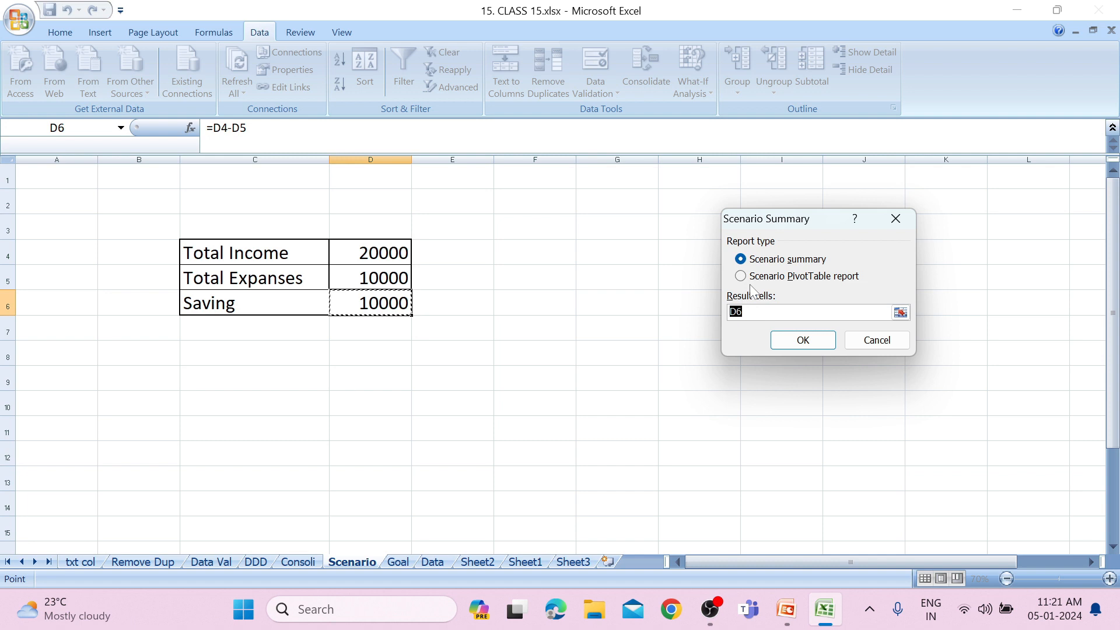
pyautogui.press('BackSpace')
pyautogui.click(789, 341)
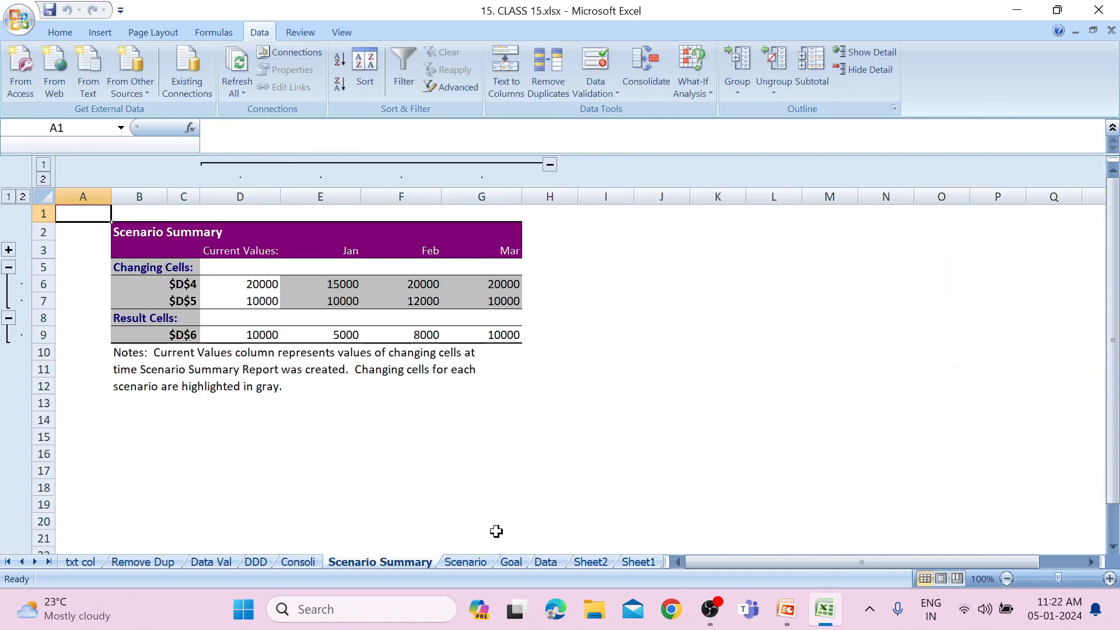
pyautogui.click(467, 561)
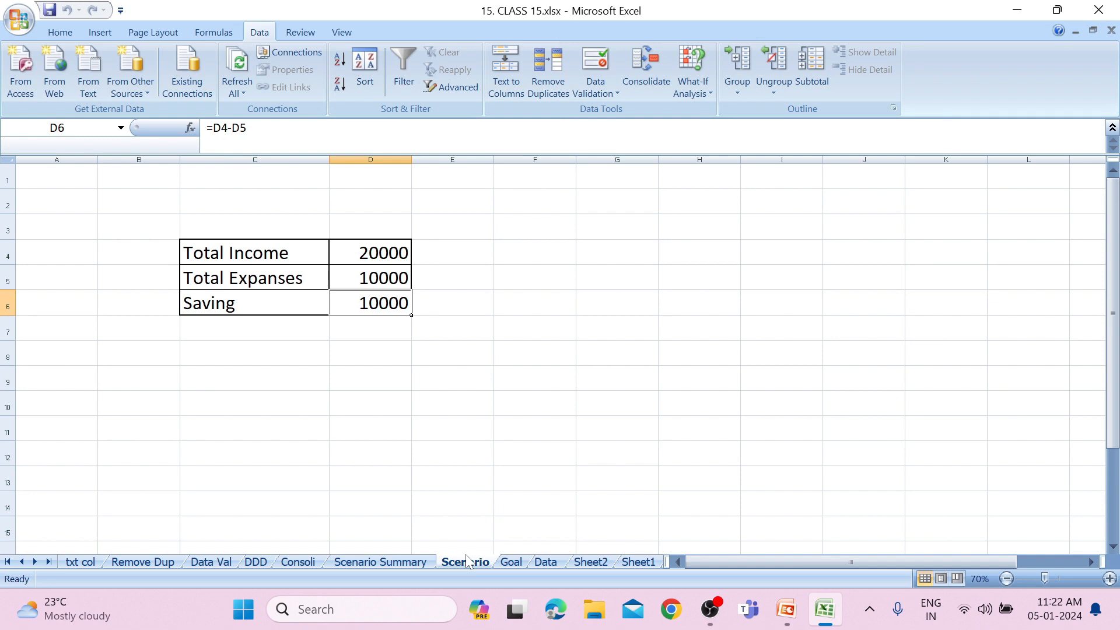
pyautogui.click(397, 564)
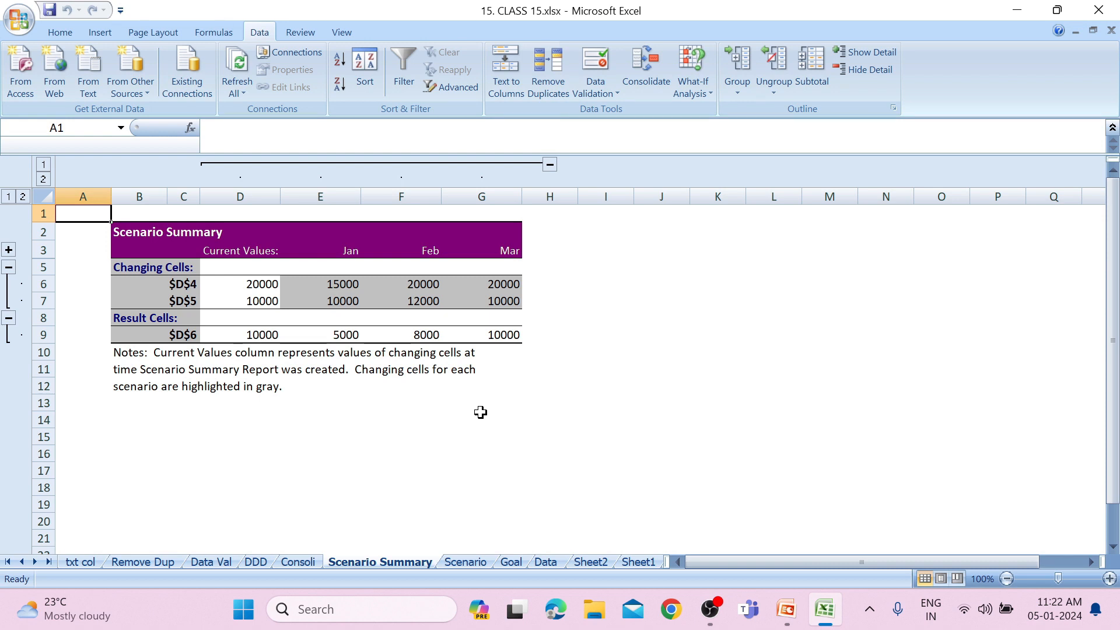
# Switch to the Goal sheet and change the total marks figure in the F3 heading to 300.
pyautogui.click(688, 72)
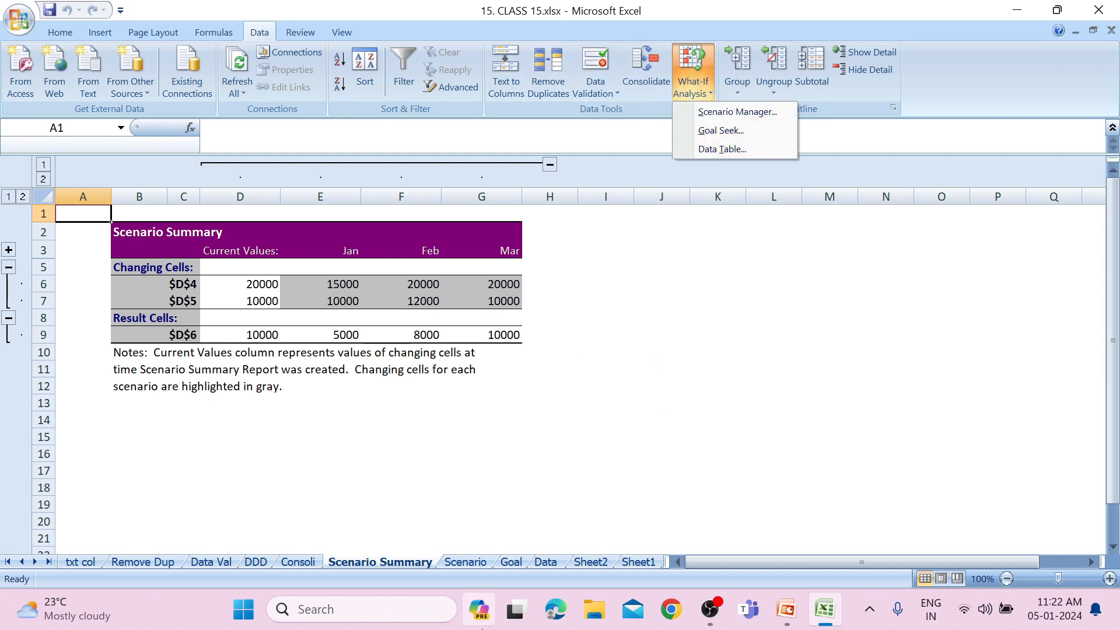
pyautogui.click(518, 562)
pyautogui.click(519, 562)
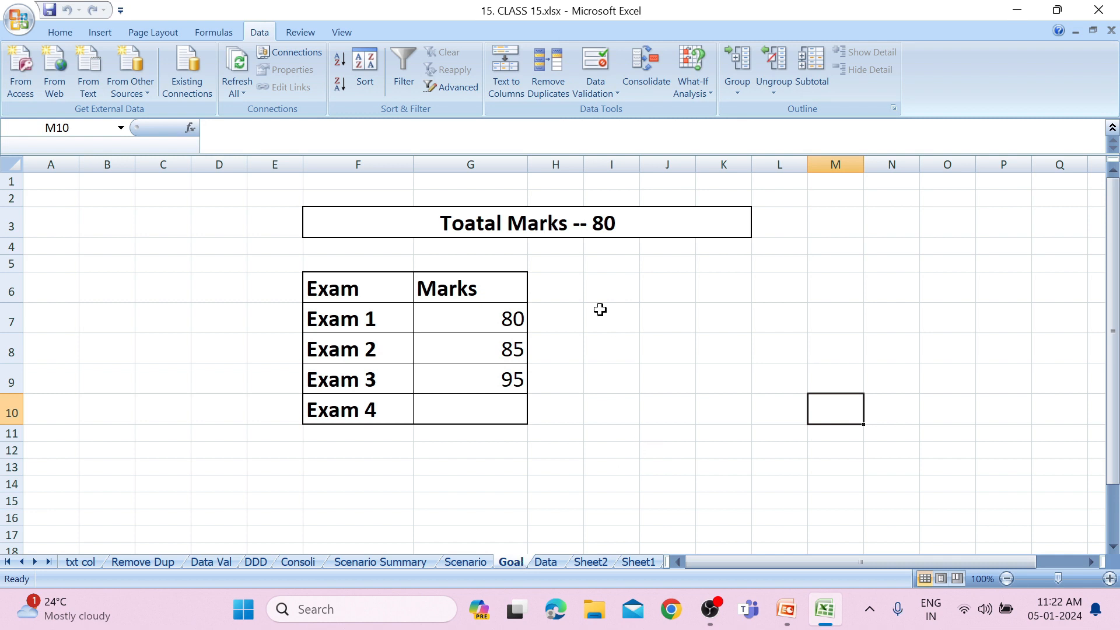
pyautogui.click(651, 213)
pyautogui.doubleClick(617, 224)
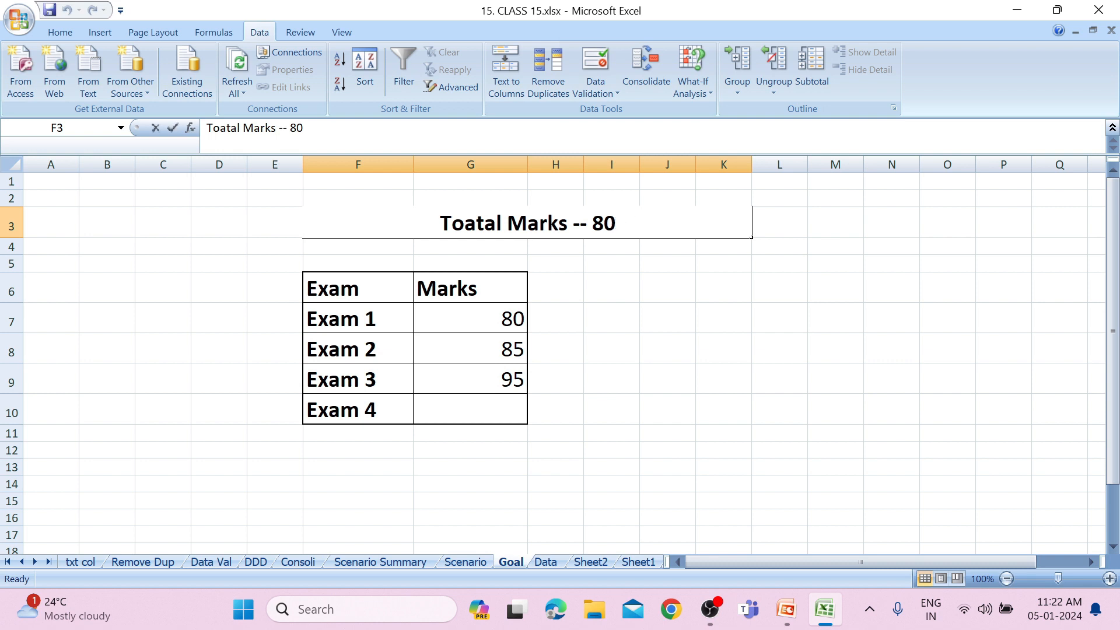
pyautogui.press('BackSpace')
pyautogui.press('BackSpace')
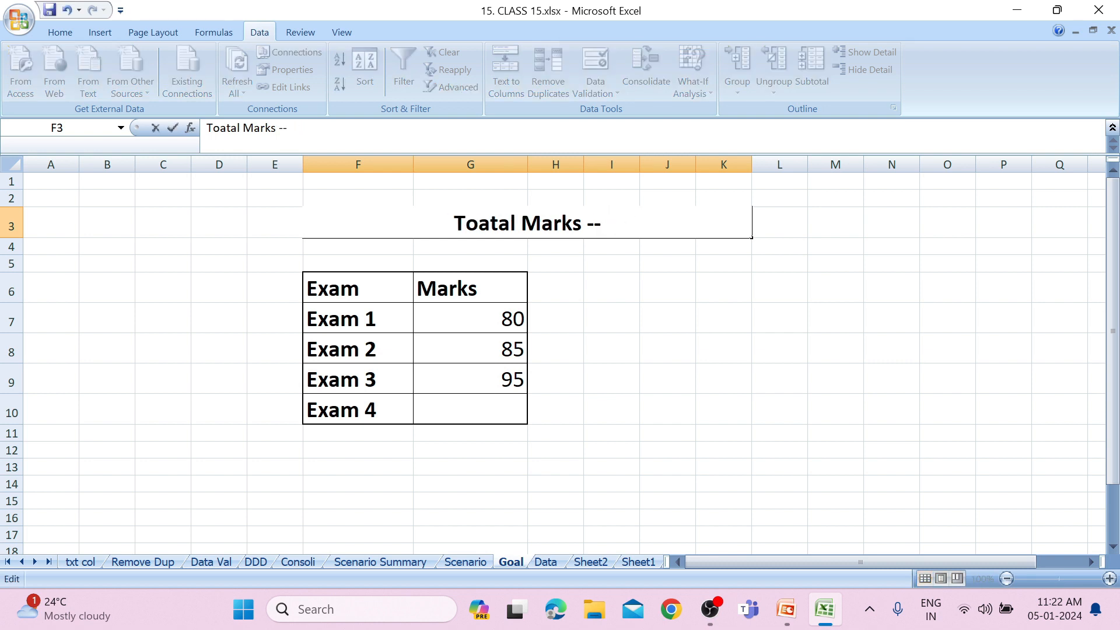
pyautogui.write('300')
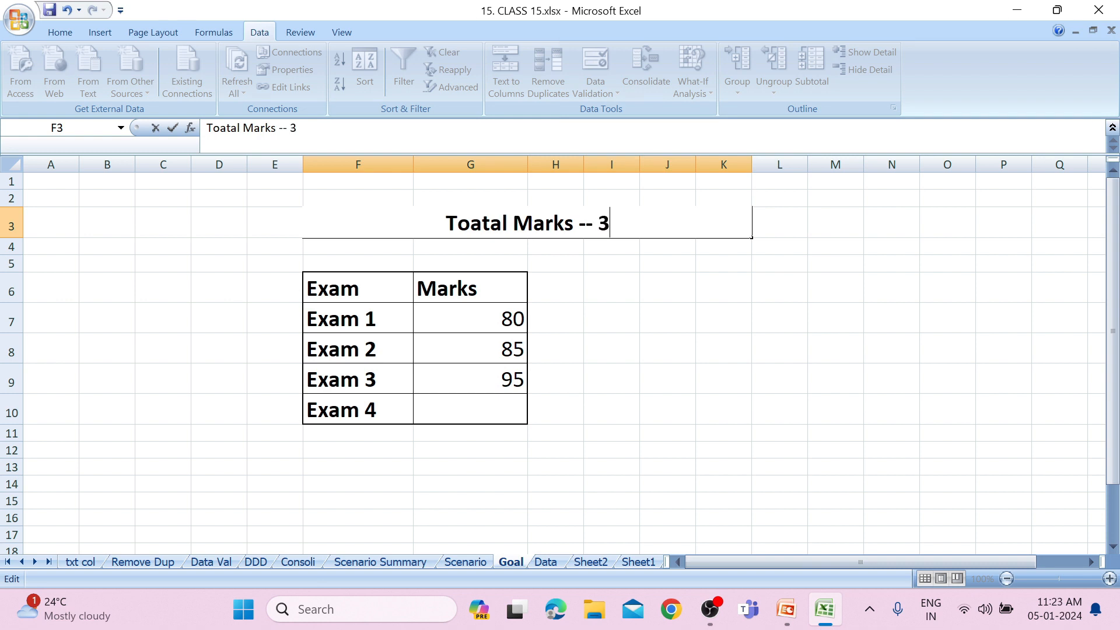
pyautogui.click(634, 260)
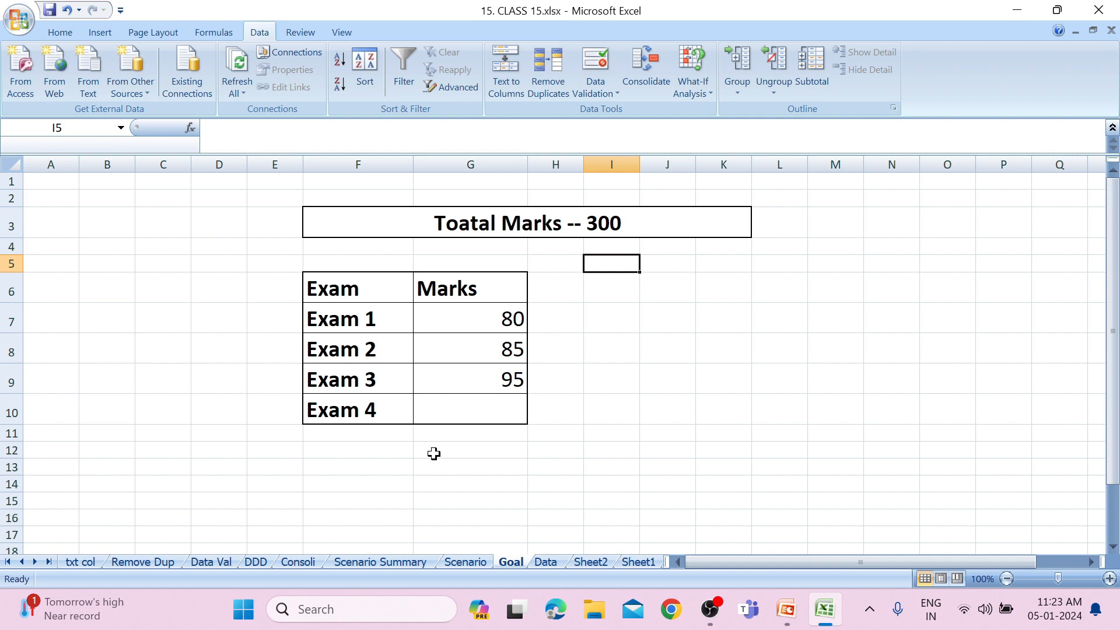
# Total the marks of the four exams in cell G11 with =sum(G7:G10).
pyautogui.click(489, 419)
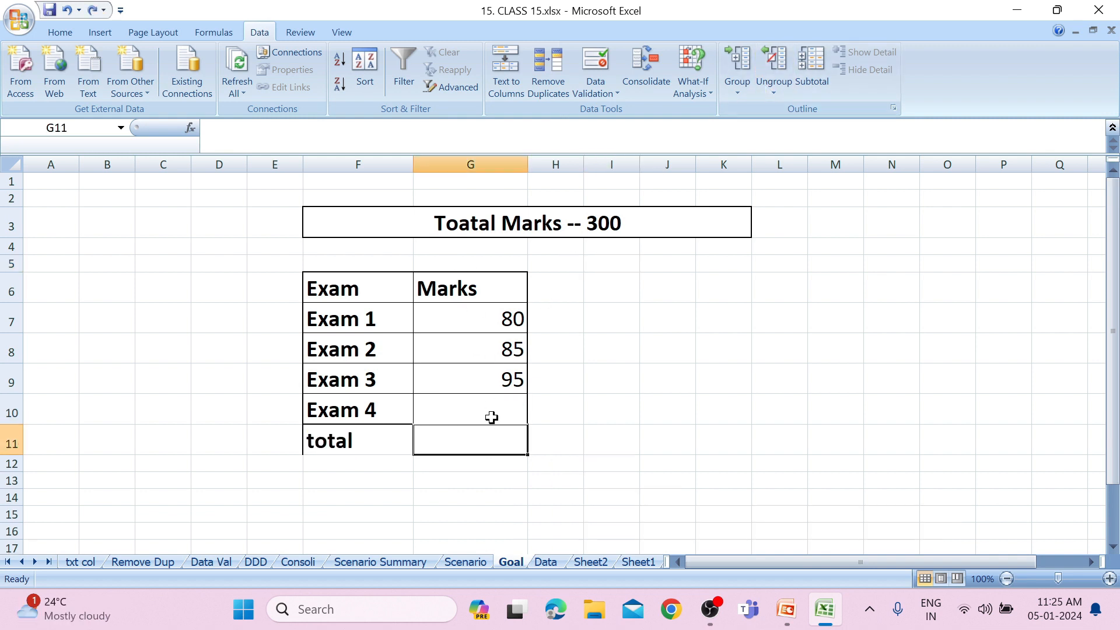
pyautogui.doubleClick(492, 429)
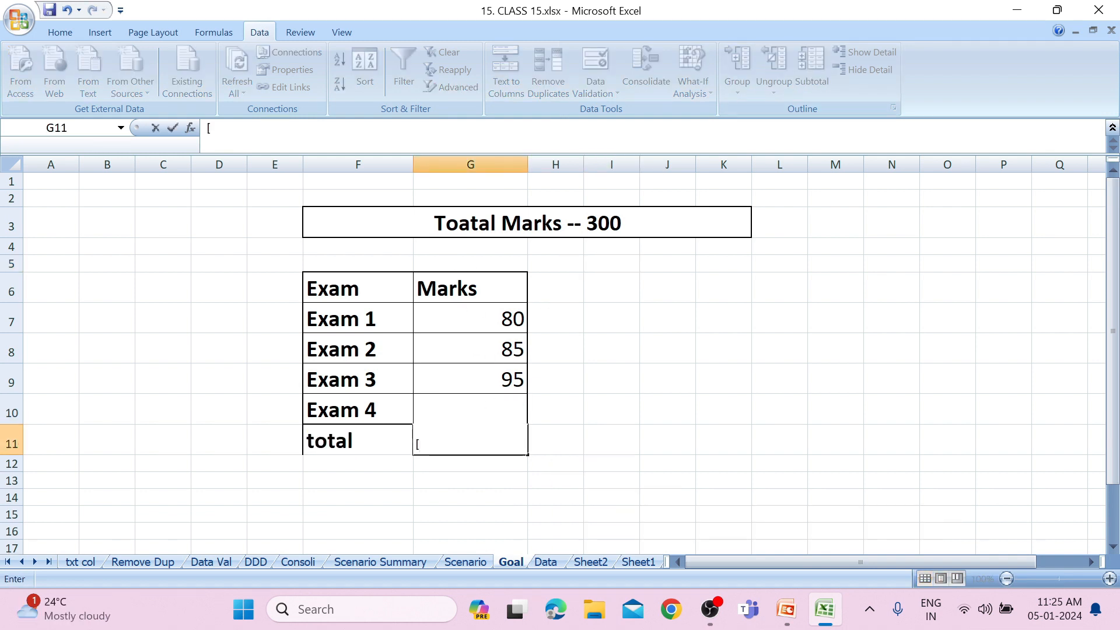
pyautogui.write('=sum')
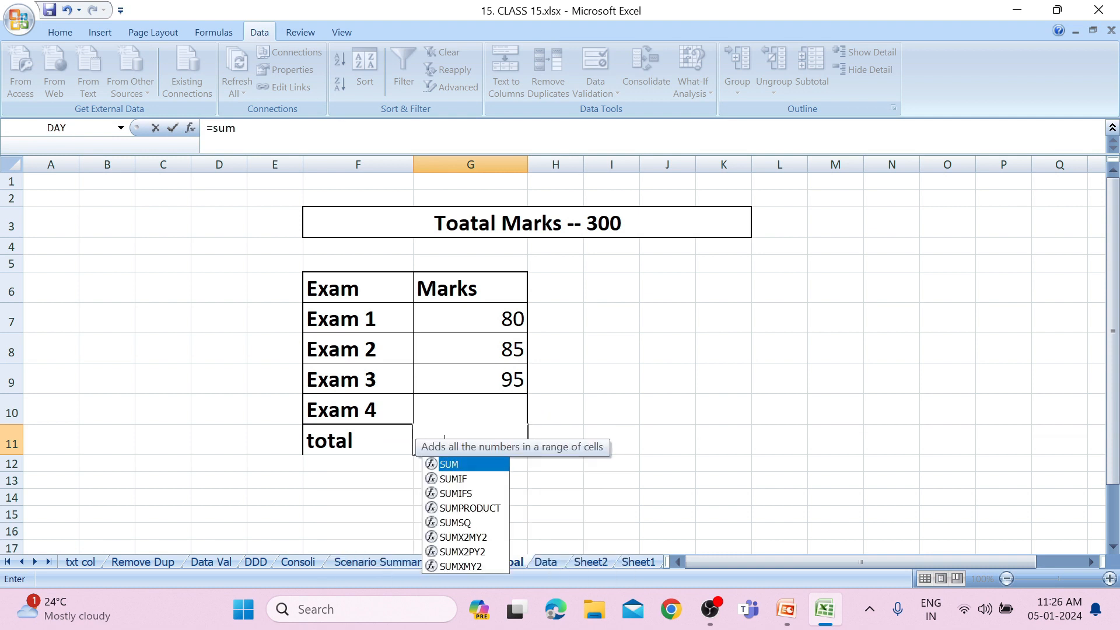
pyautogui.write('(')
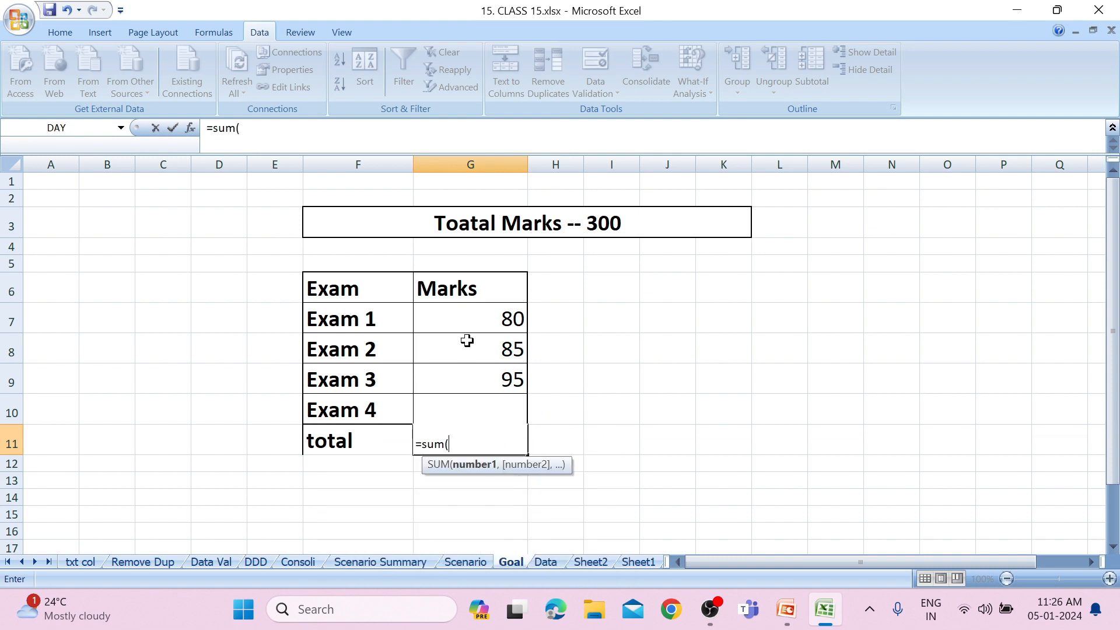
pyautogui.moveTo(468, 324); pyautogui.dragTo(443, 405)
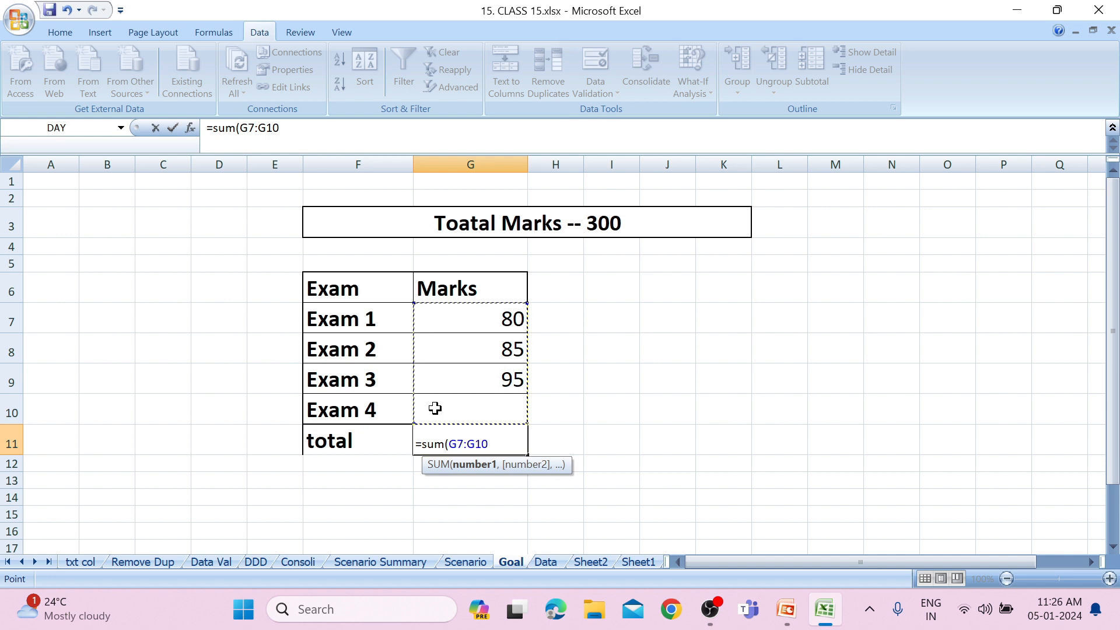
pyautogui.write(')')
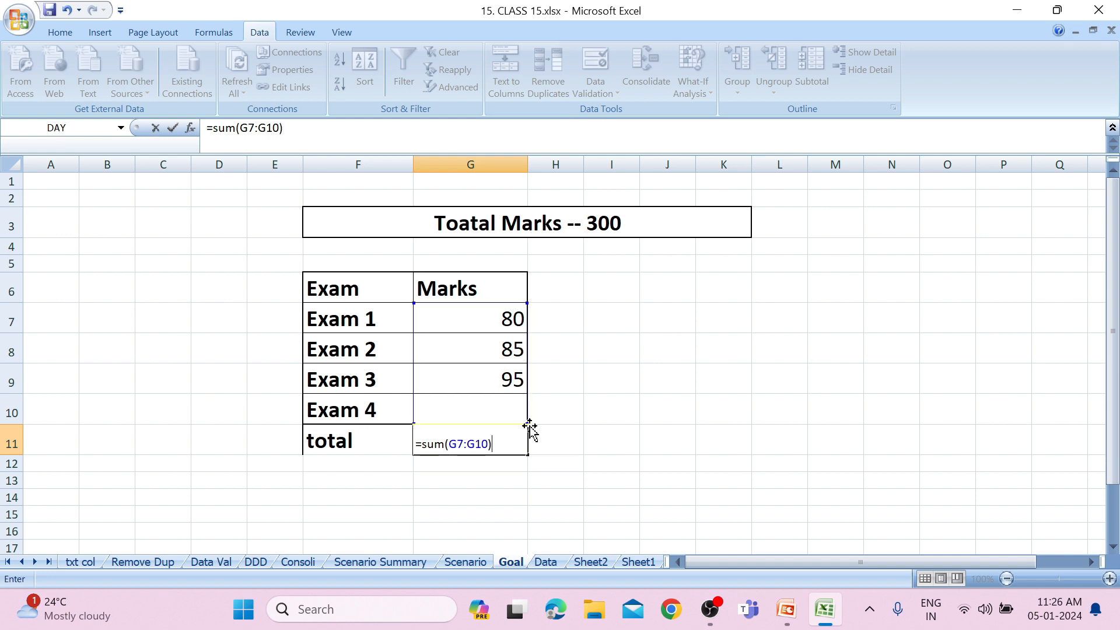
pyautogui.press('Return')
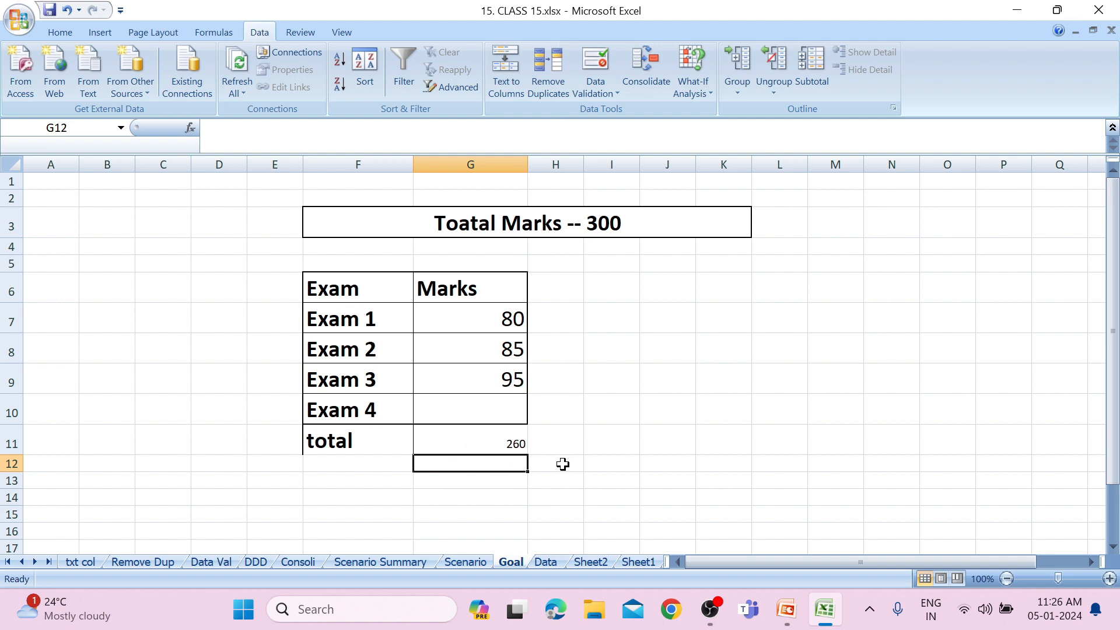
# Run Goal Seek on the total cell G11 with target value 300 by changing the Exam 4 marks cell G10, and accept the solution.
pyautogui.click(498, 444)
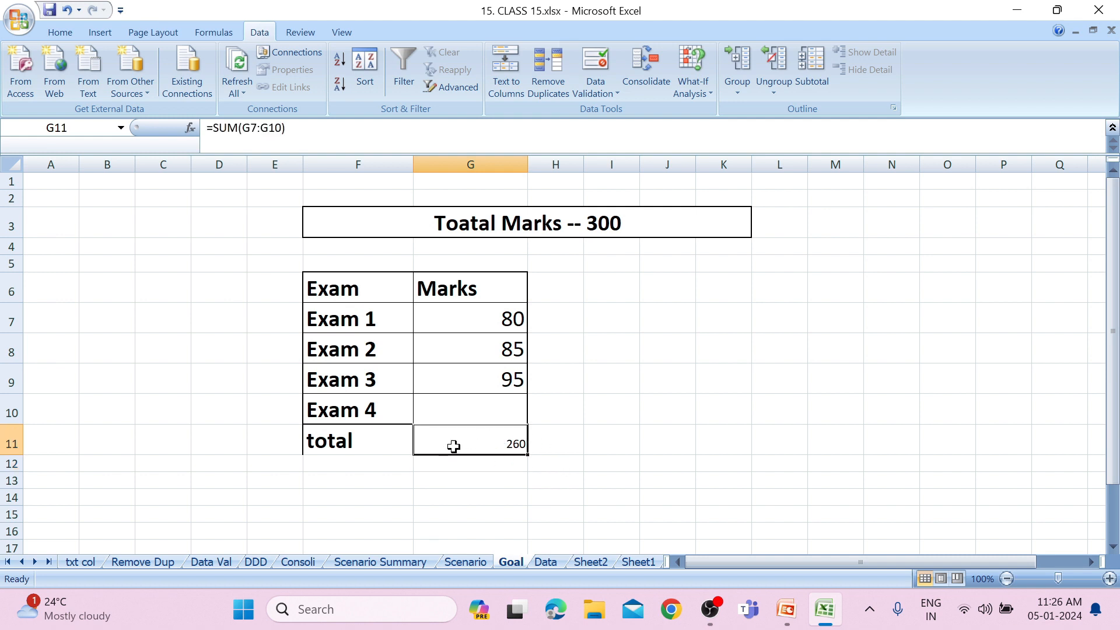
pyautogui.click(682, 83)
pyautogui.click(713, 131)
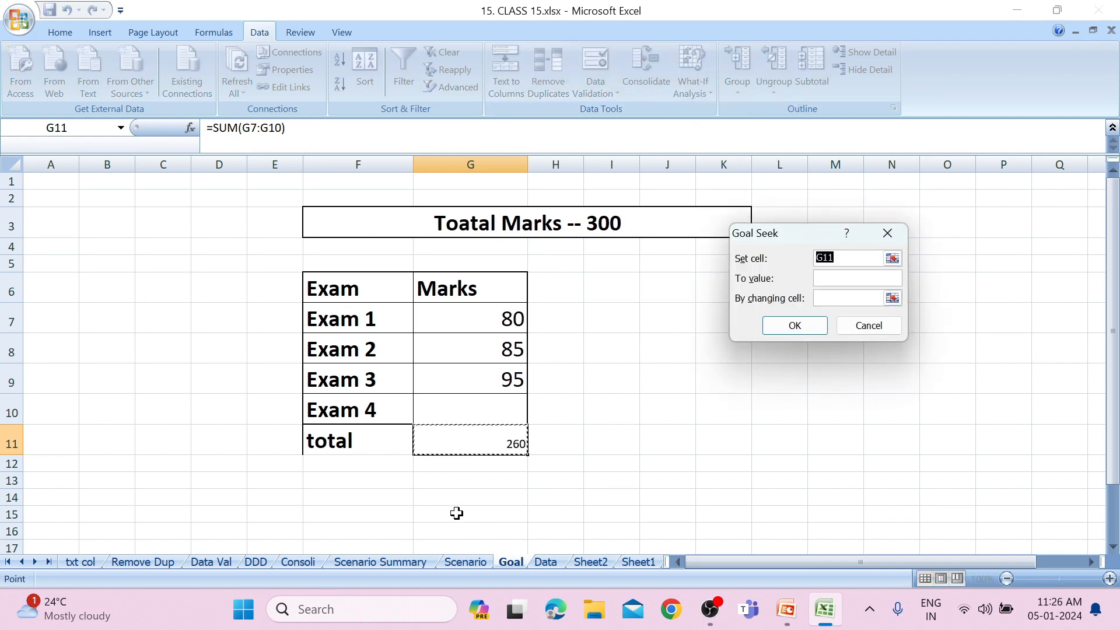
pyautogui.click(859, 281)
pyautogui.write('300')
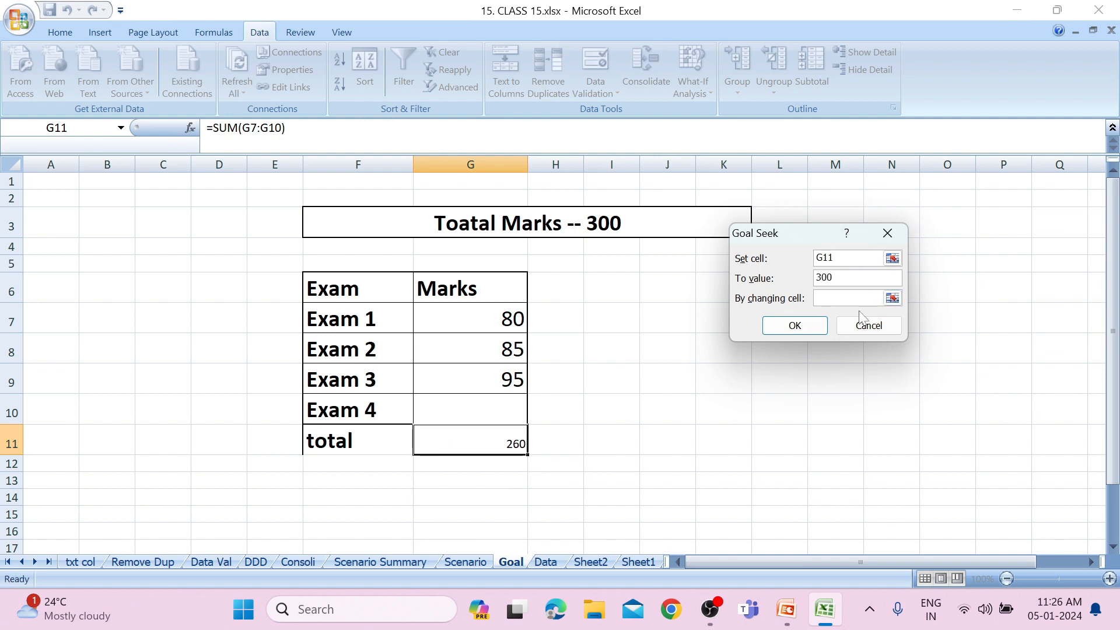
pyautogui.click(893, 298)
pyautogui.click(484, 421)
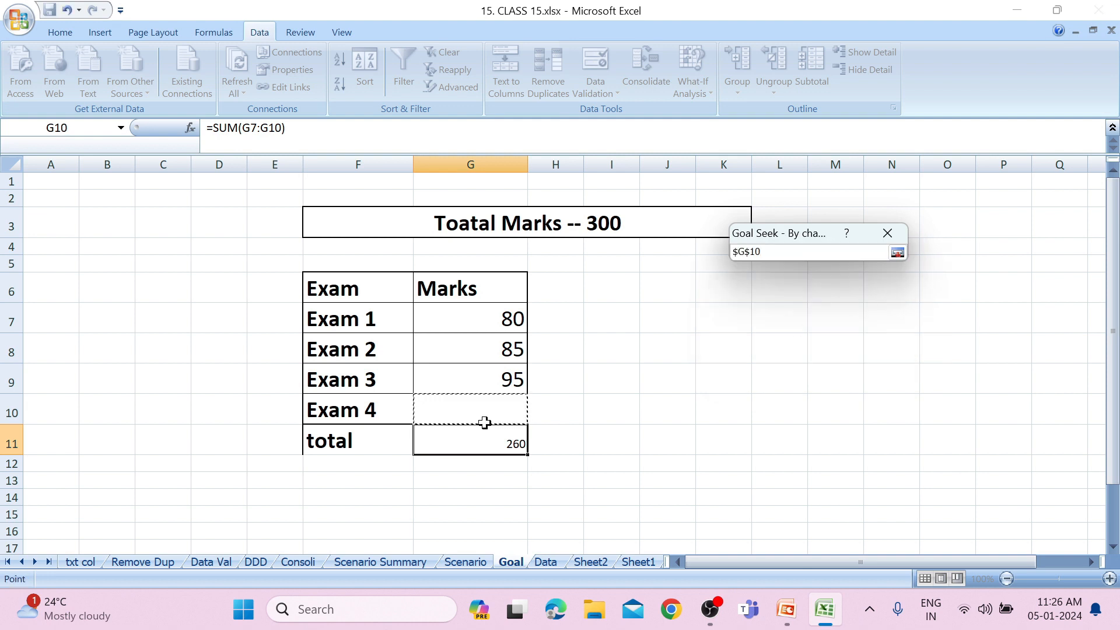
pyautogui.click(897, 253)
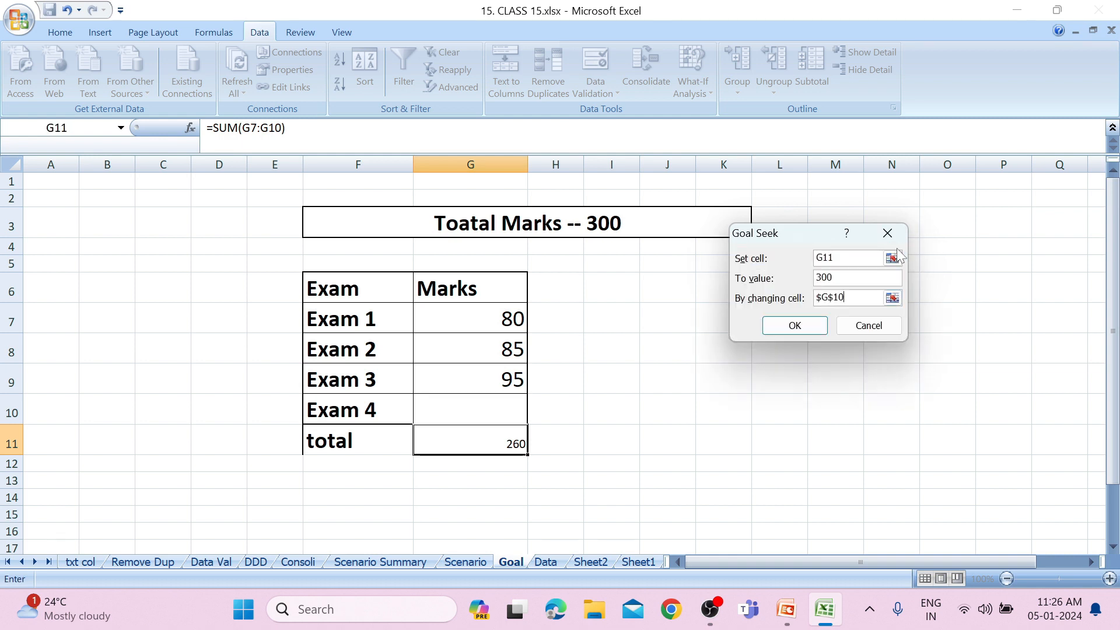
pyautogui.click(797, 326)
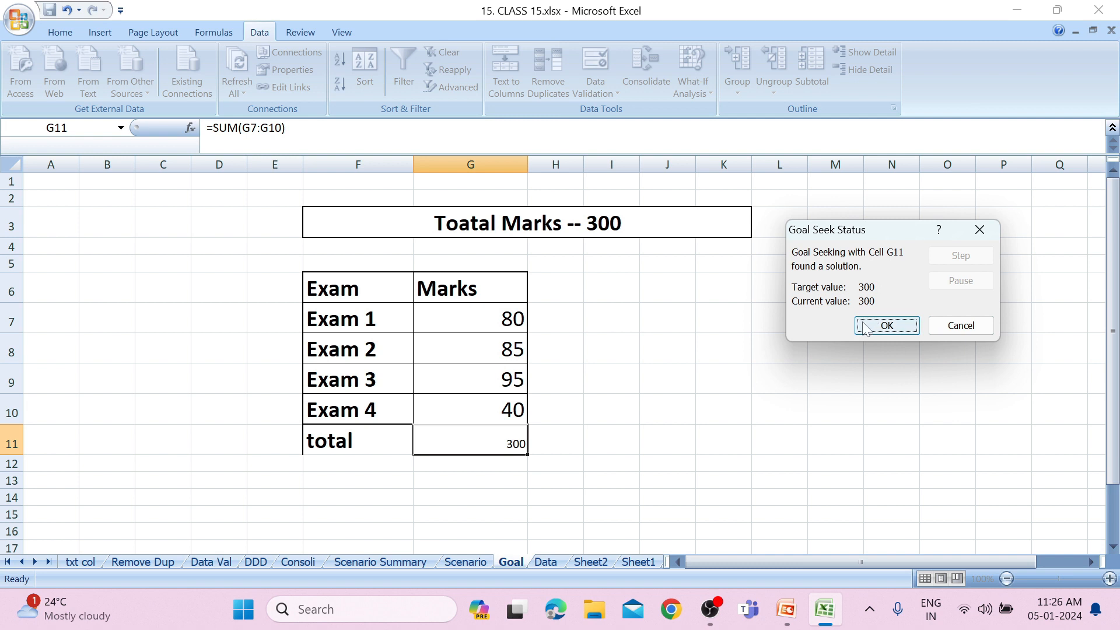
pyautogui.click(898, 326)
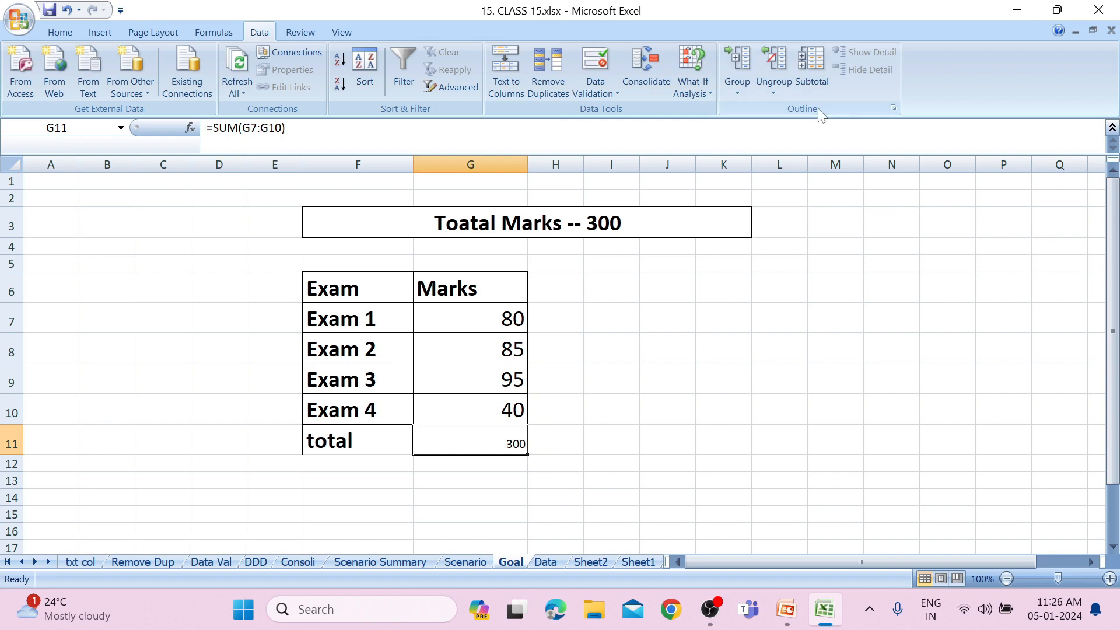
pyautogui.click(460, 418)
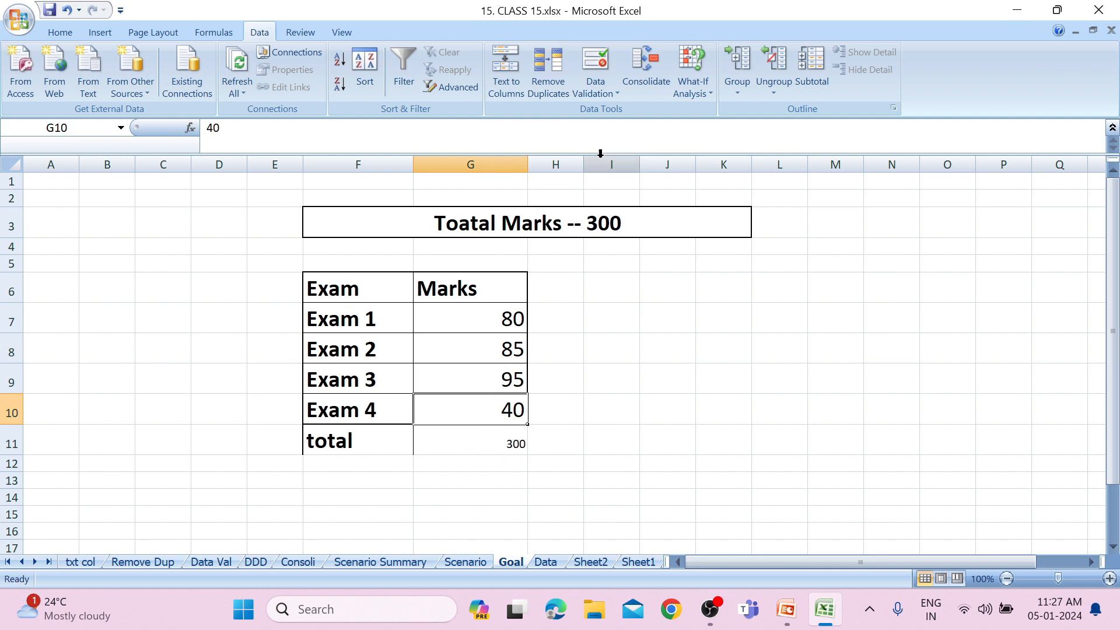
pyautogui.click(687, 91)
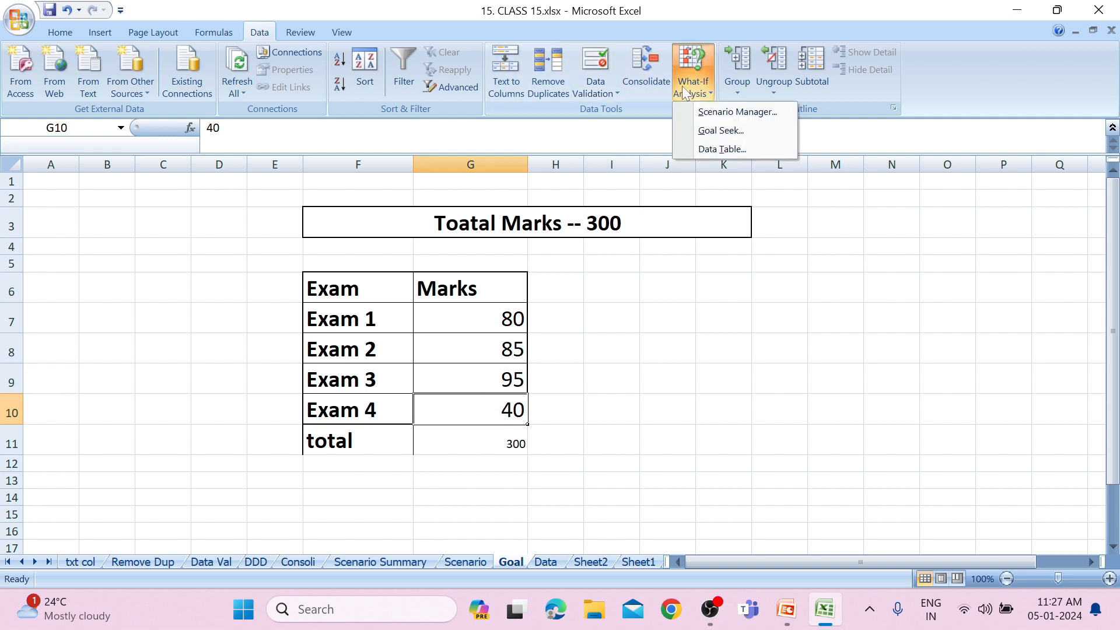
pyautogui.click(704, 133)
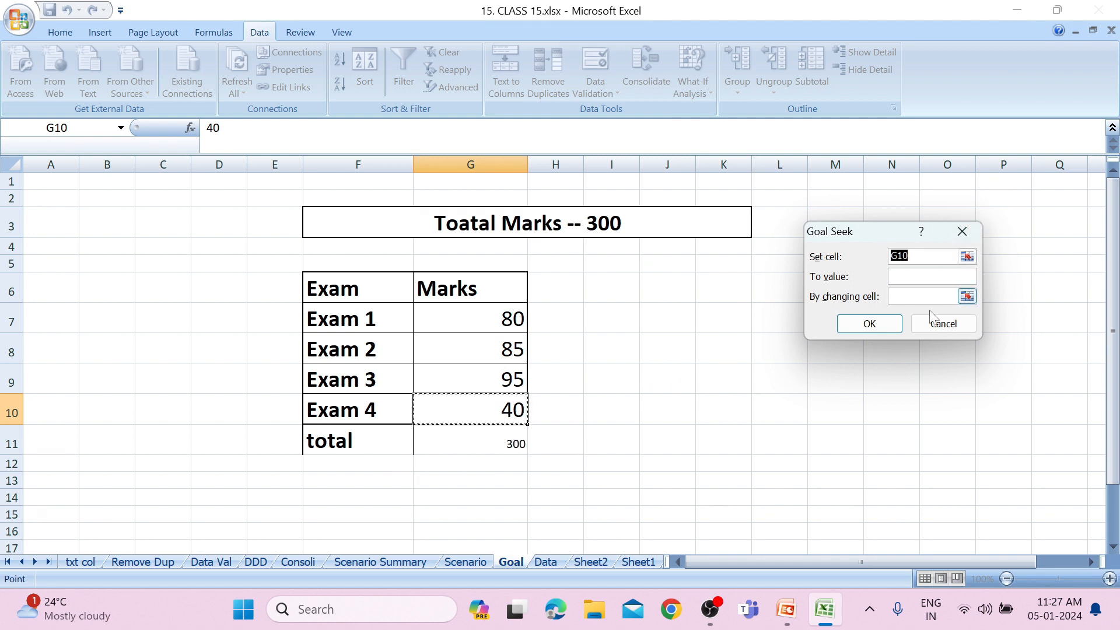
pyautogui.click(963, 231)
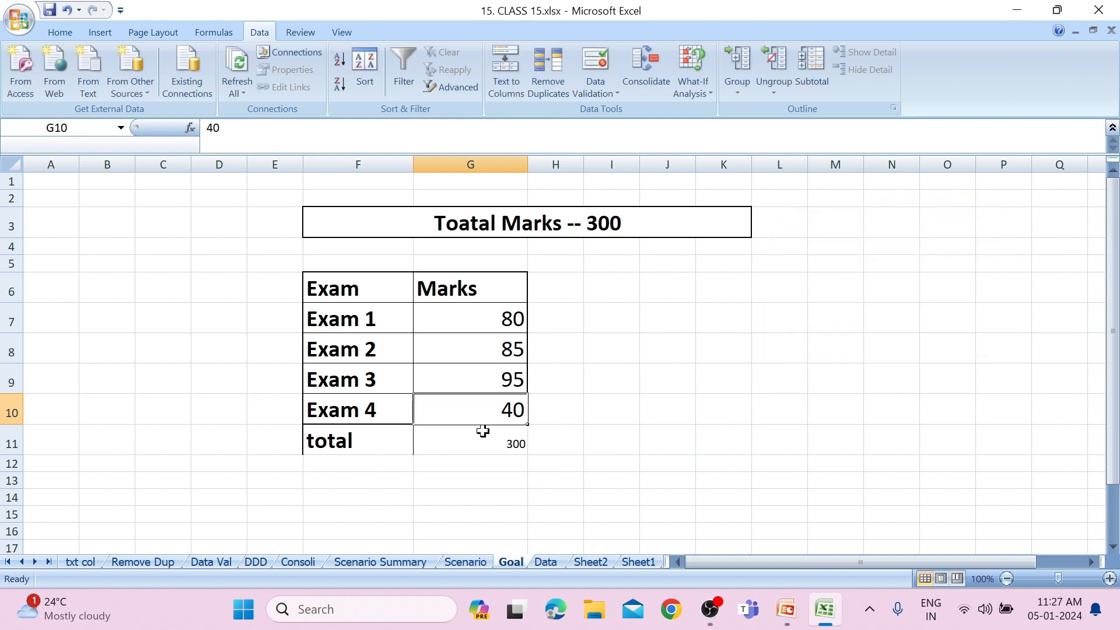
pyautogui.click(618, 335)
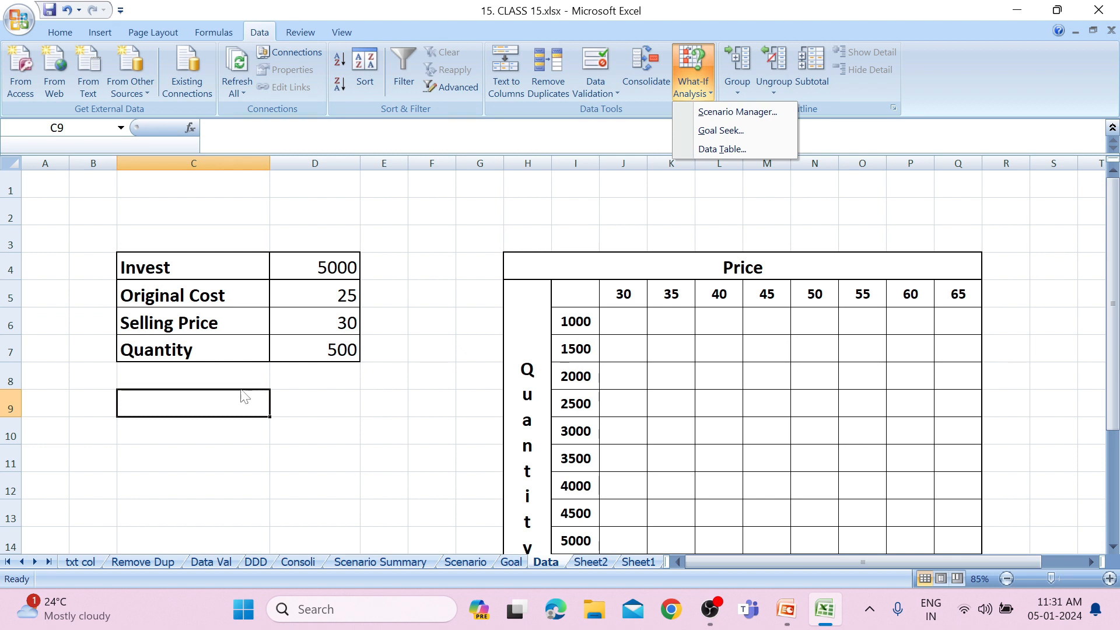
# Calculate the profit per unit on the Data sheet by entering =(D6-D5) in cell D9.
pyautogui.click(310, 404)
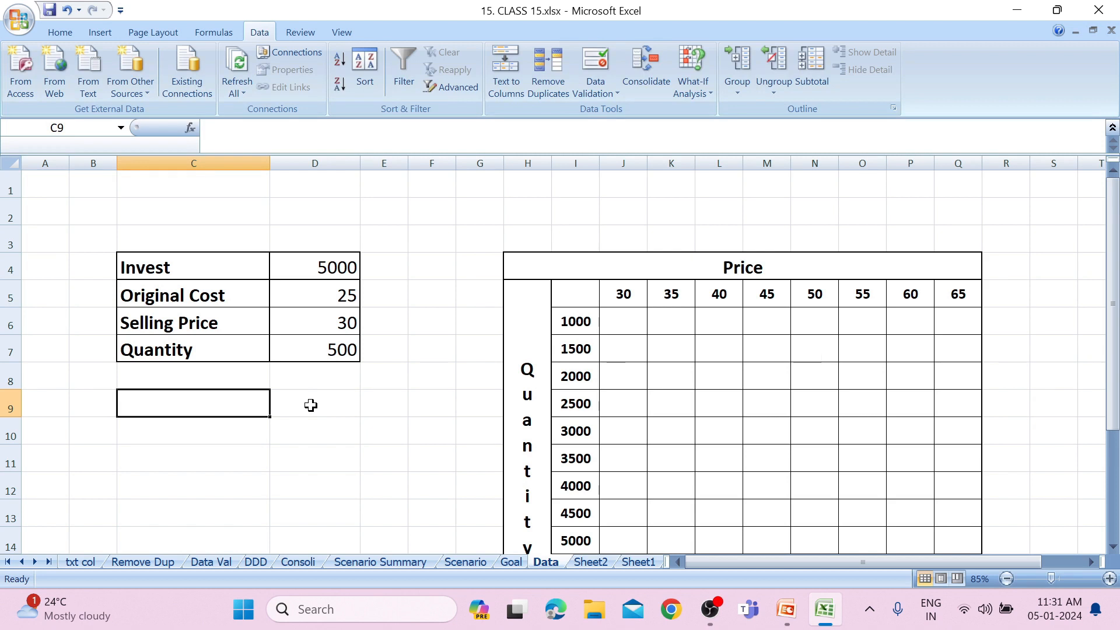
pyautogui.click(315, 405)
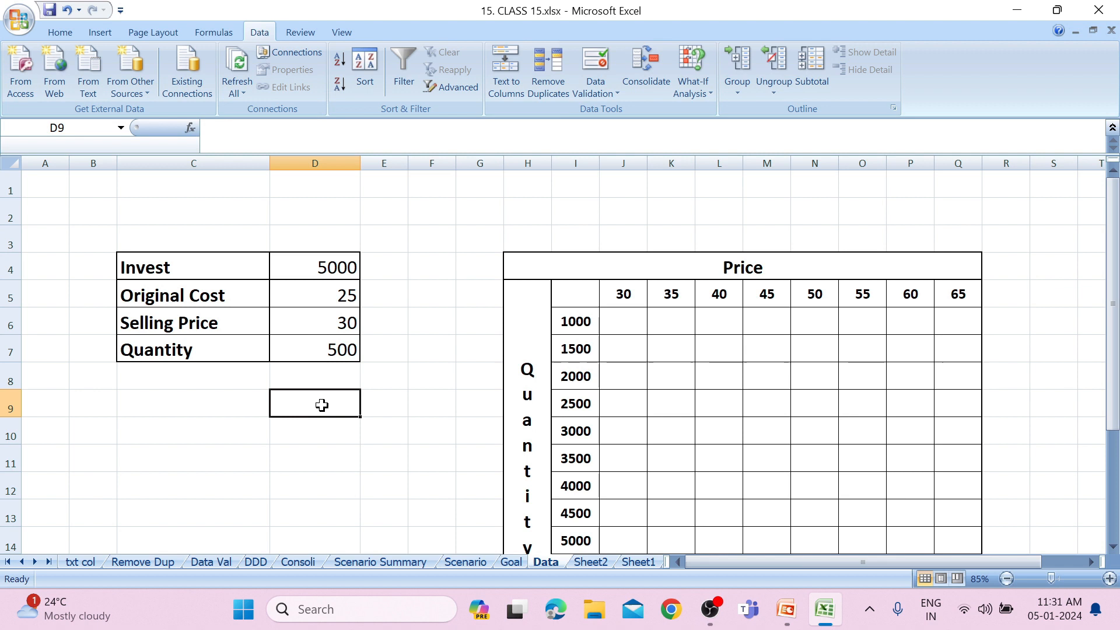
pyautogui.write('=')
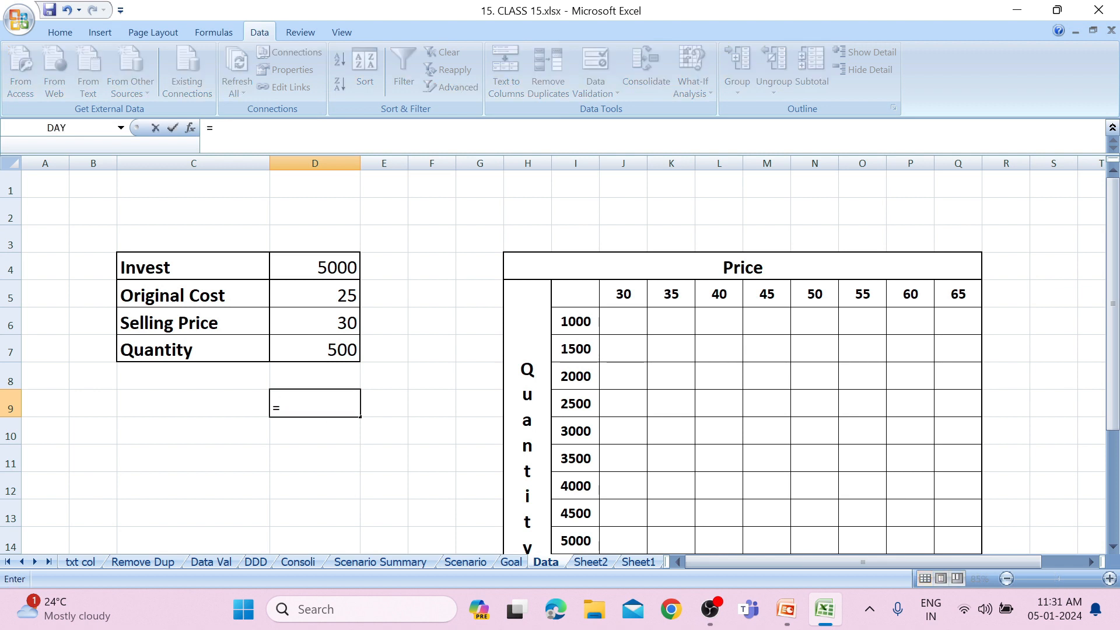
pyautogui.write('(')
pyautogui.click(353, 322)
pyautogui.write('-')
pyautogui.click(343, 296)
pyautogui.write(').')
pyautogui.press('Return')
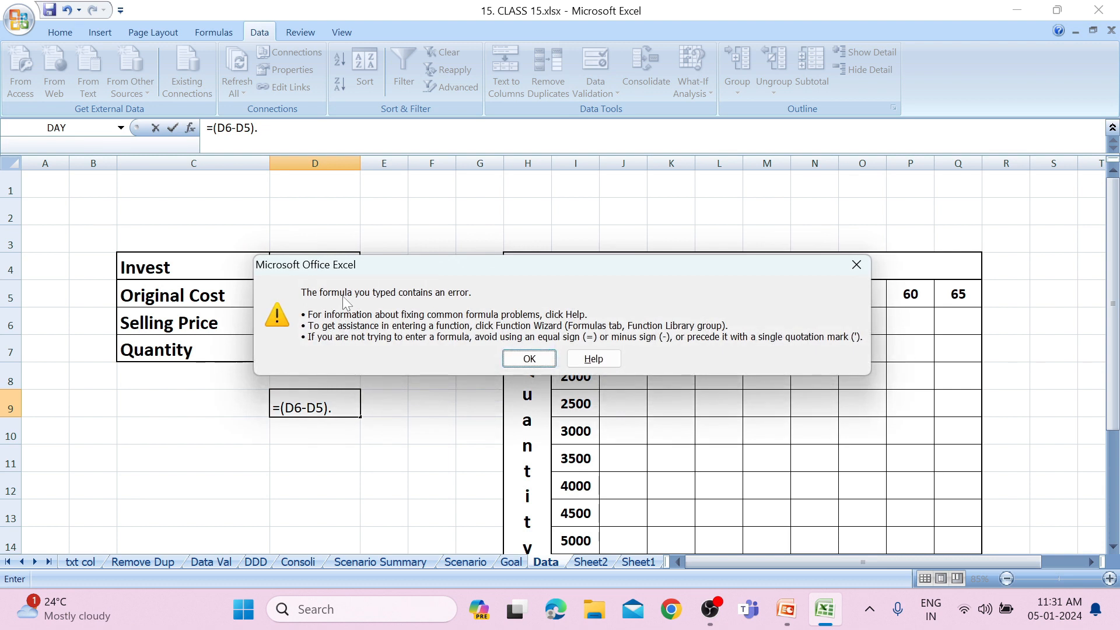
pyautogui.press('Return')
pyautogui.press('BackSpace')
pyautogui.press('Return')
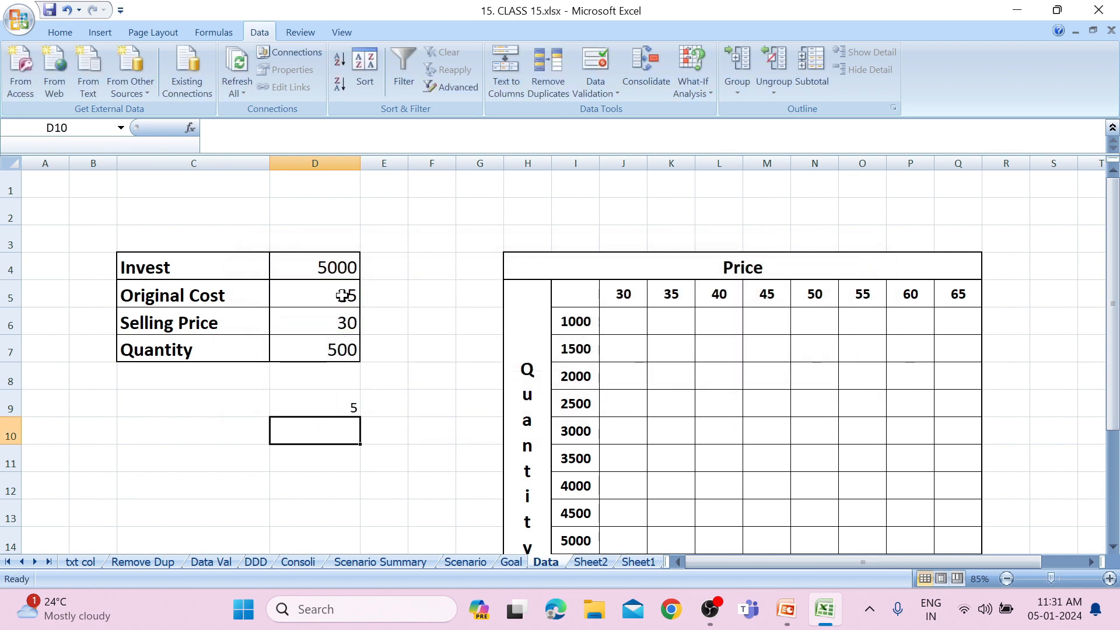
# Extend the D9 formula to multiply the unit profit by the quantity, giving =(D6-D5)*D7.
pyautogui.click(331, 397)
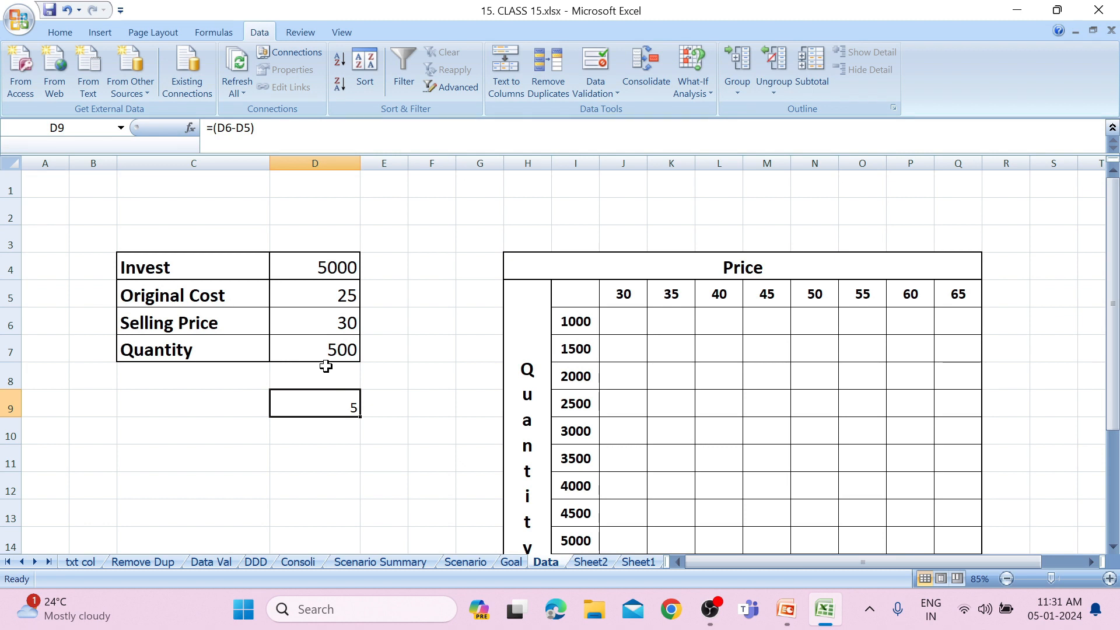
pyautogui.click(331, 345)
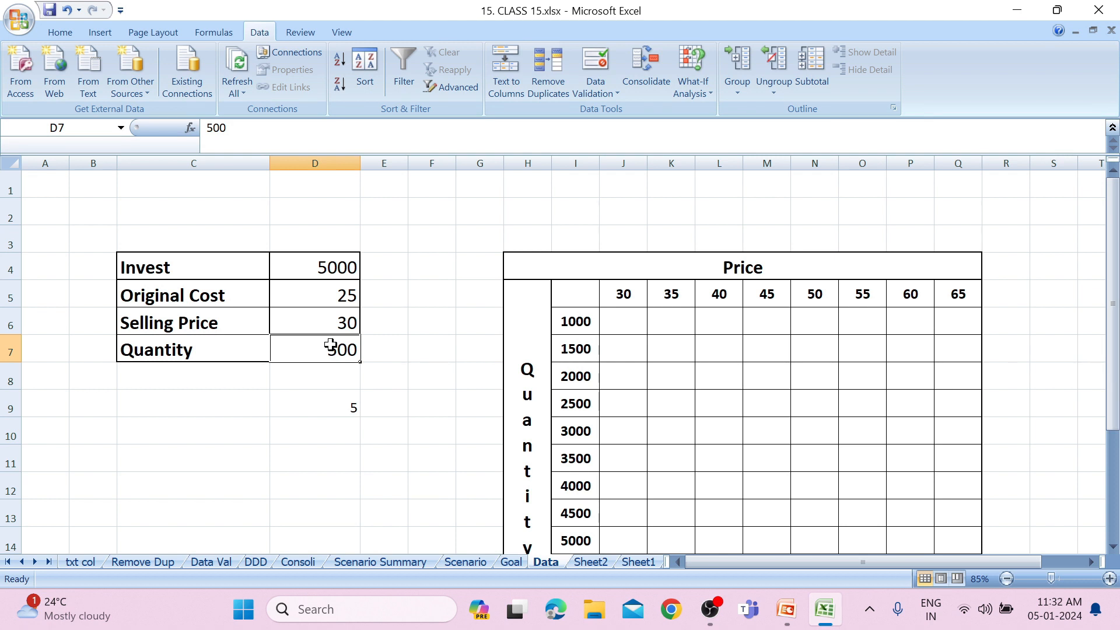
pyautogui.click(348, 409)
pyautogui.write('=(D6-D5)')
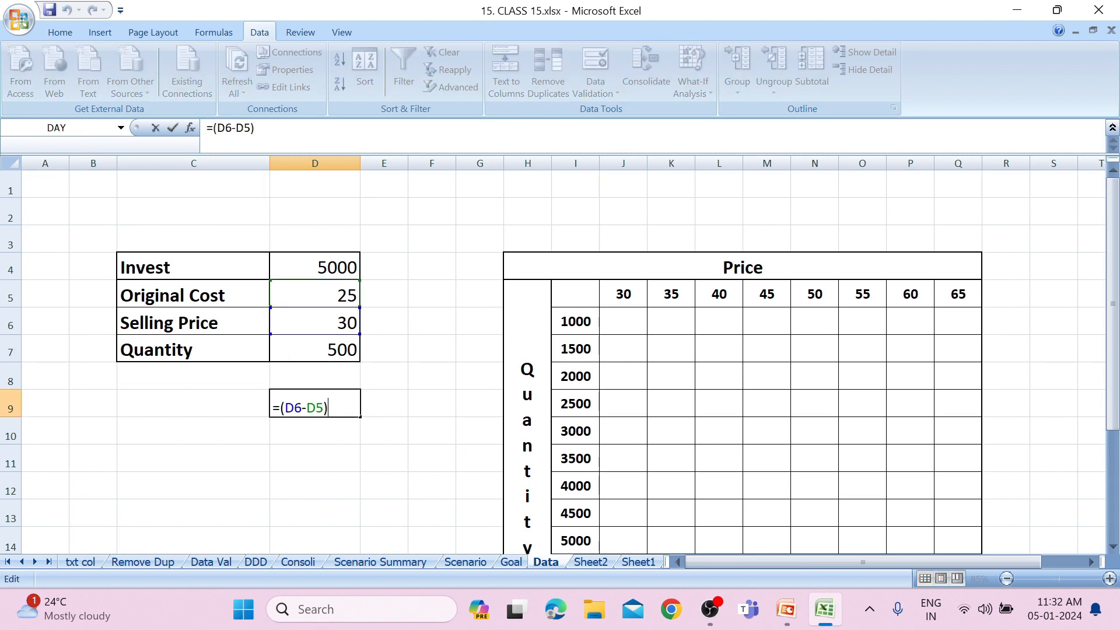
pyautogui.write('*')
pyautogui.click(339, 352)
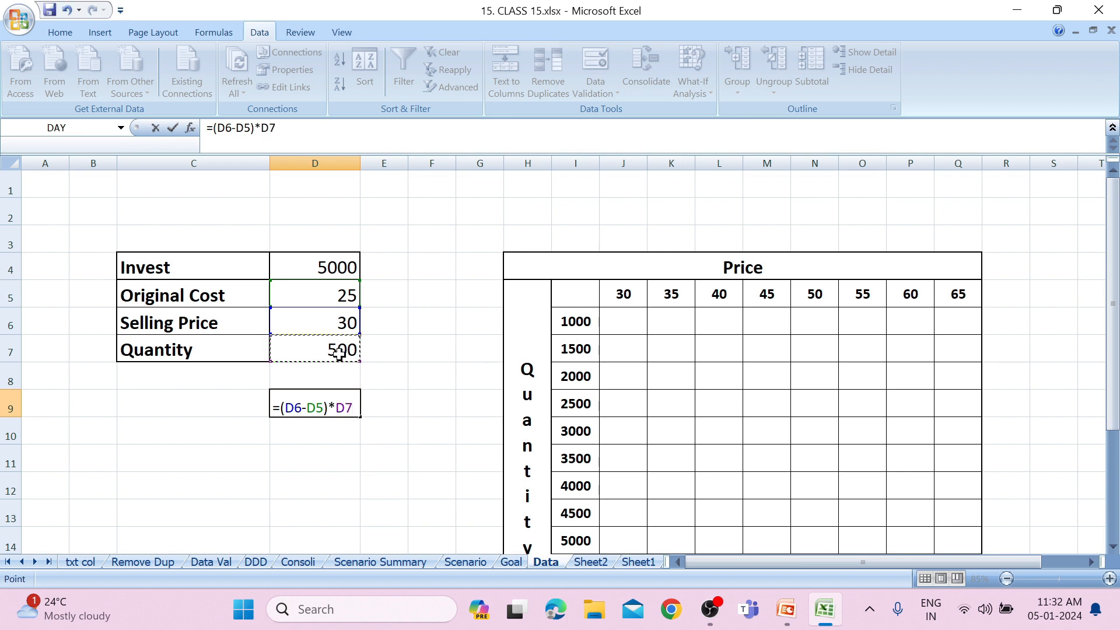
pyautogui.press('Return')
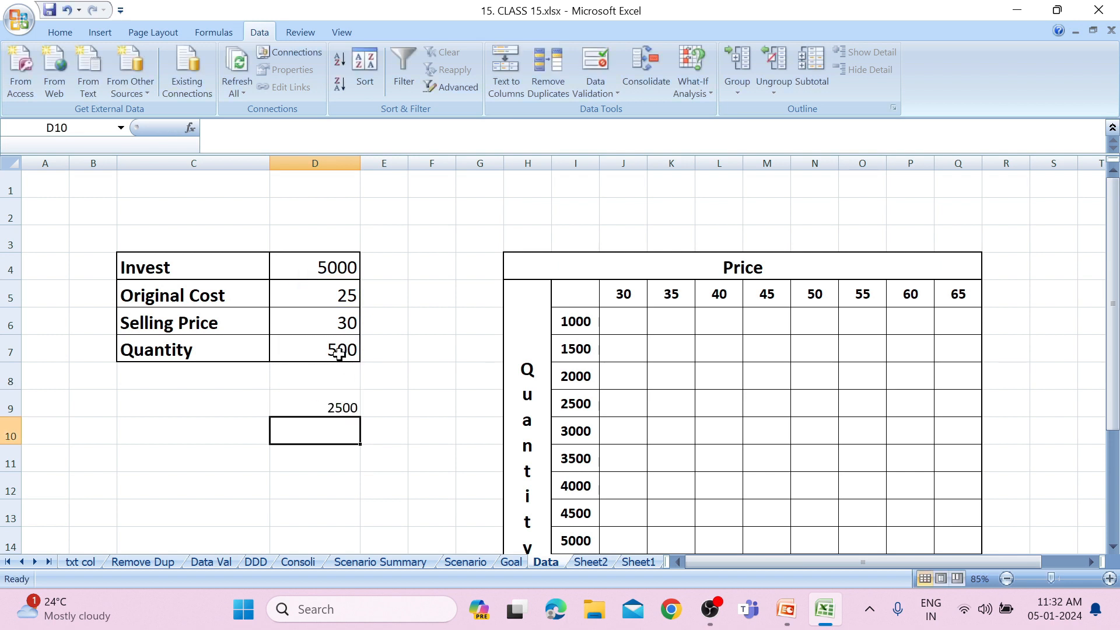
# Subtract the investment in D4 from the D9 profit formula, giving =(D6-D5)*D7-D4.
pyautogui.click(340, 409)
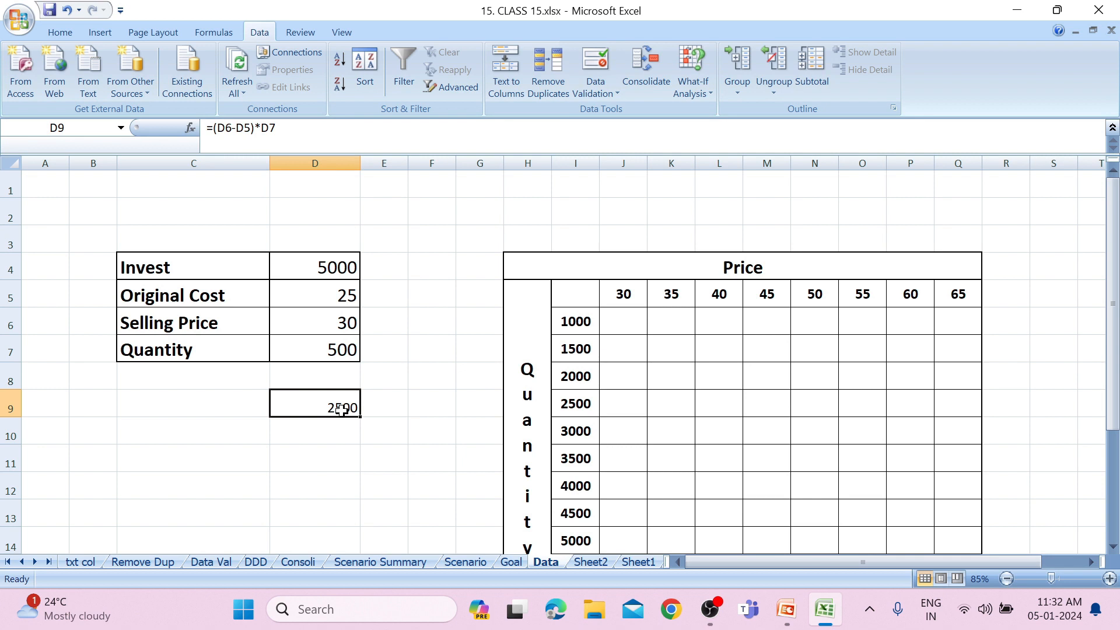
pyautogui.click(348, 269)
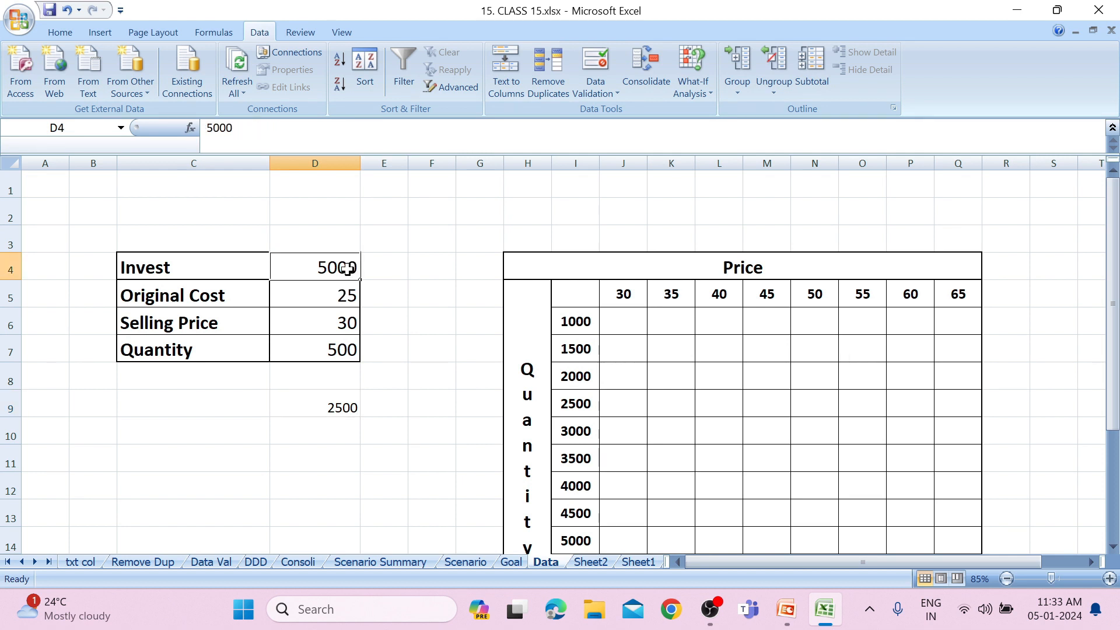
pyautogui.click(328, 408)
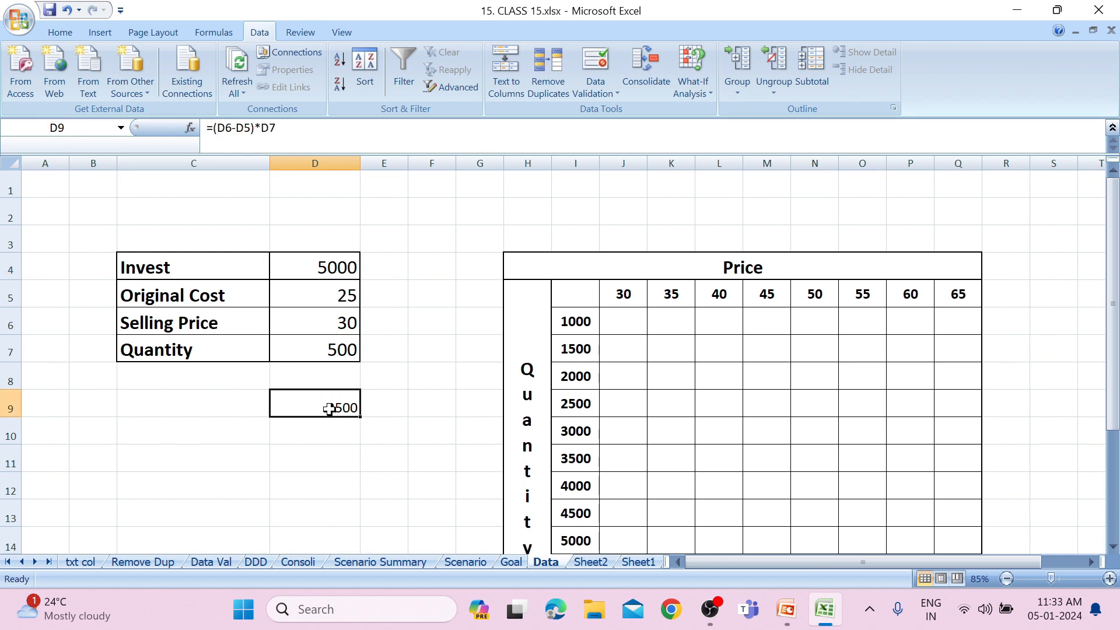
pyautogui.doubleClick(330, 408)
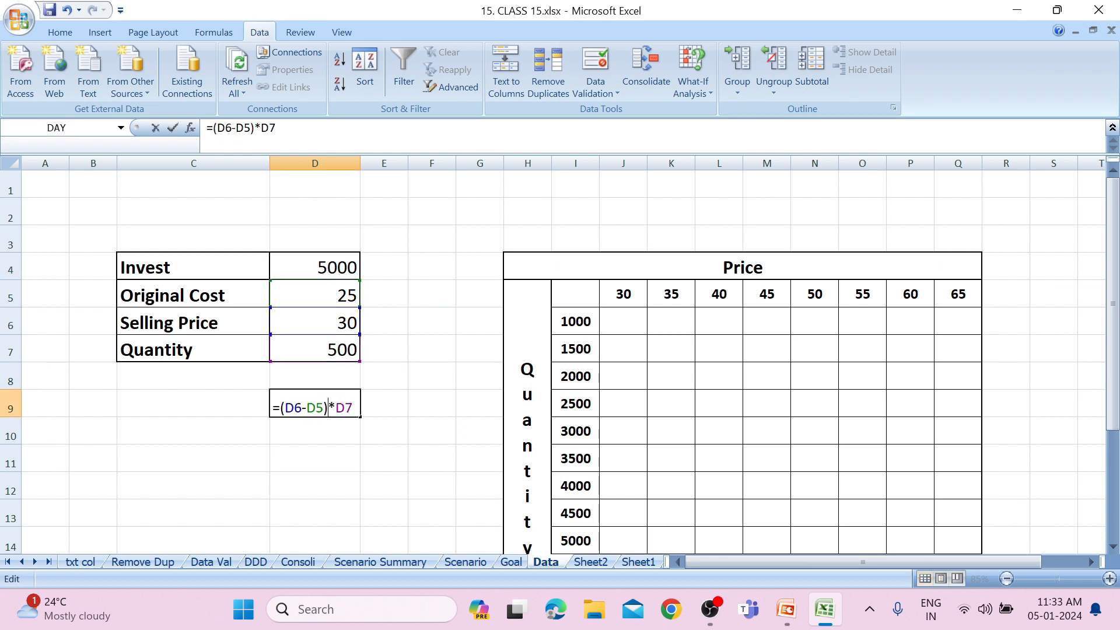
pyautogui.press('Escape')
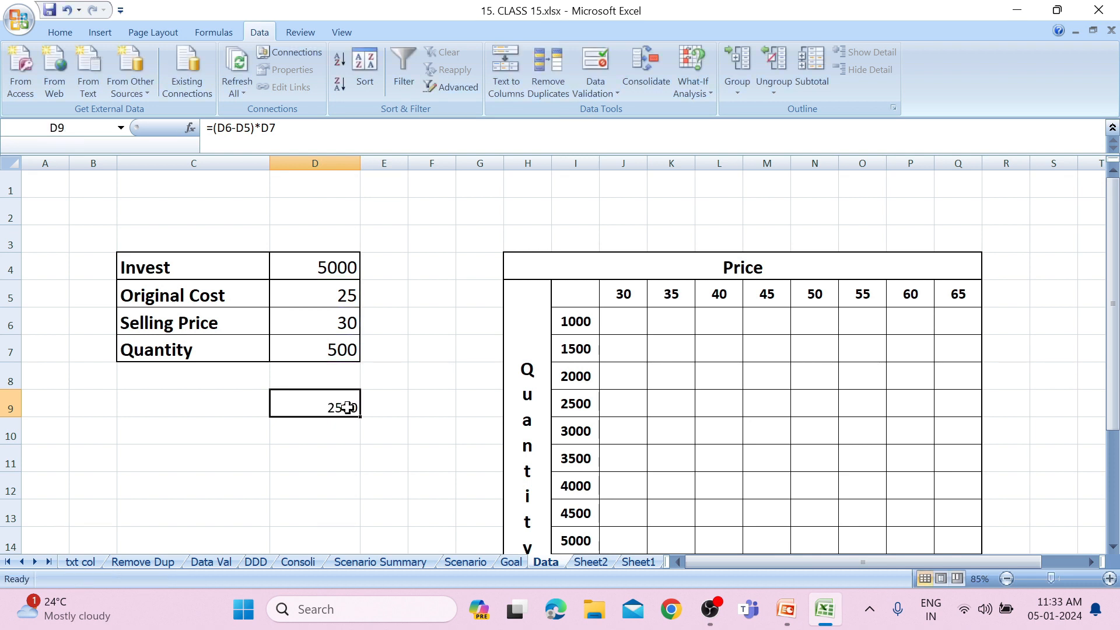
pyautogui.doubleClick(346, 408)
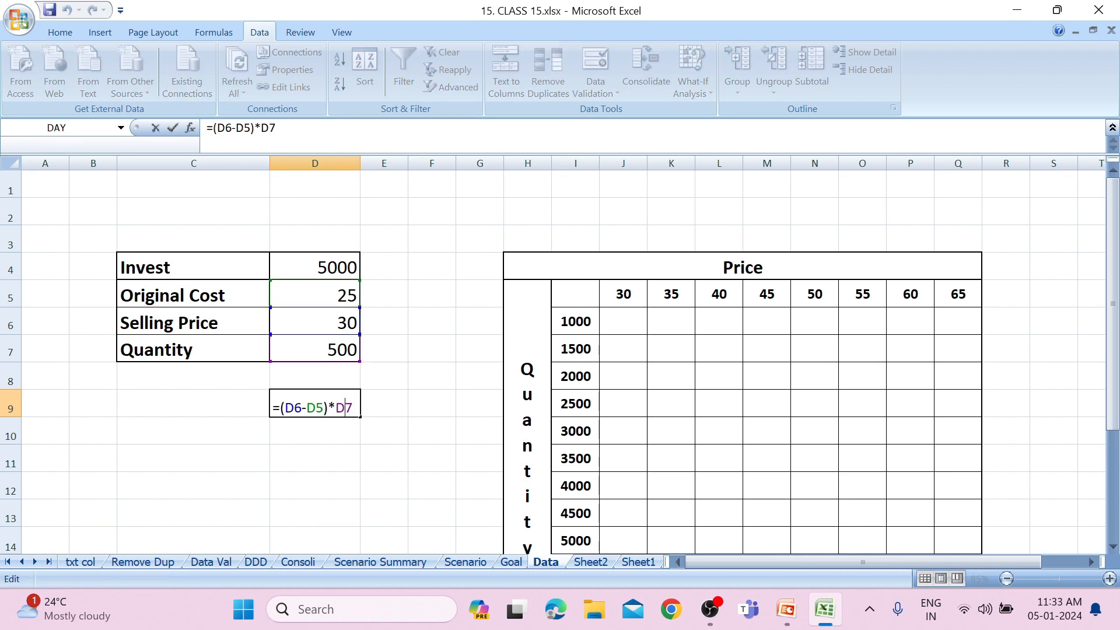
pyautogui.write('-')
pyautogui.click(349, 258)
pyautogui.press('Return')
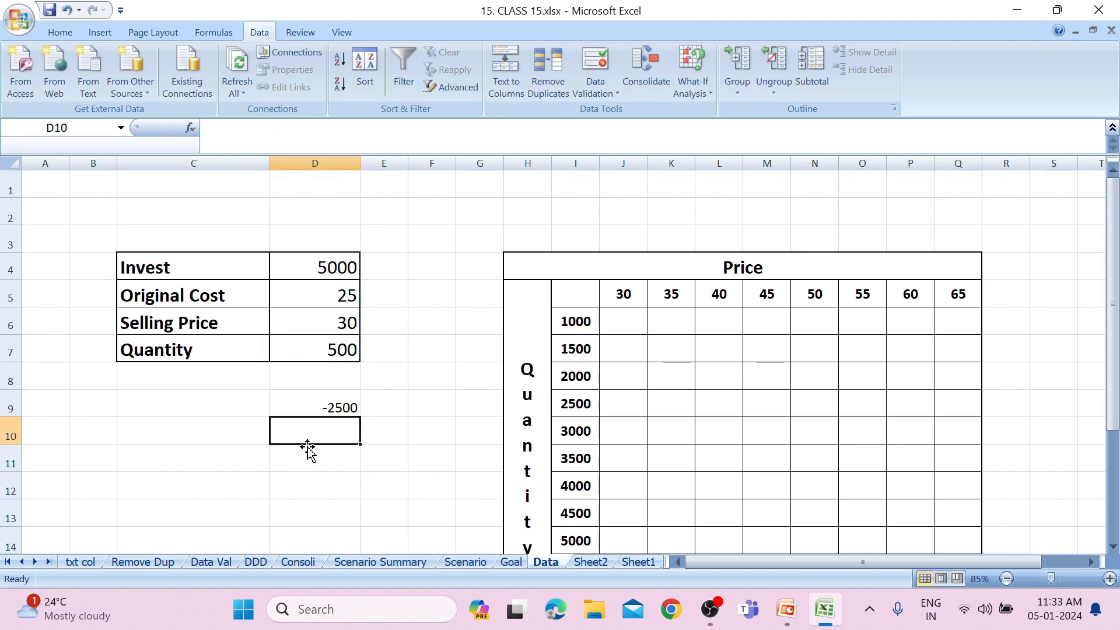
pyautogui.click(343, 408)
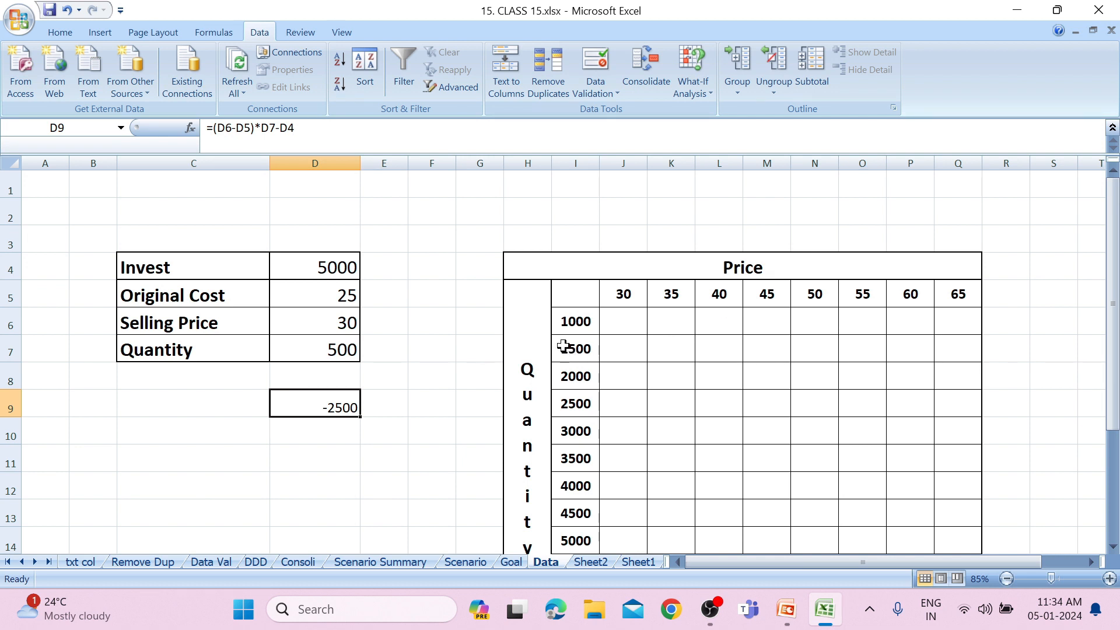
# Merge and center cells C12:F12 below the cost table and enter the heading "price".
pyautogui.moveTo(1114, 420); pyautogui.dragTo(1099, 472)
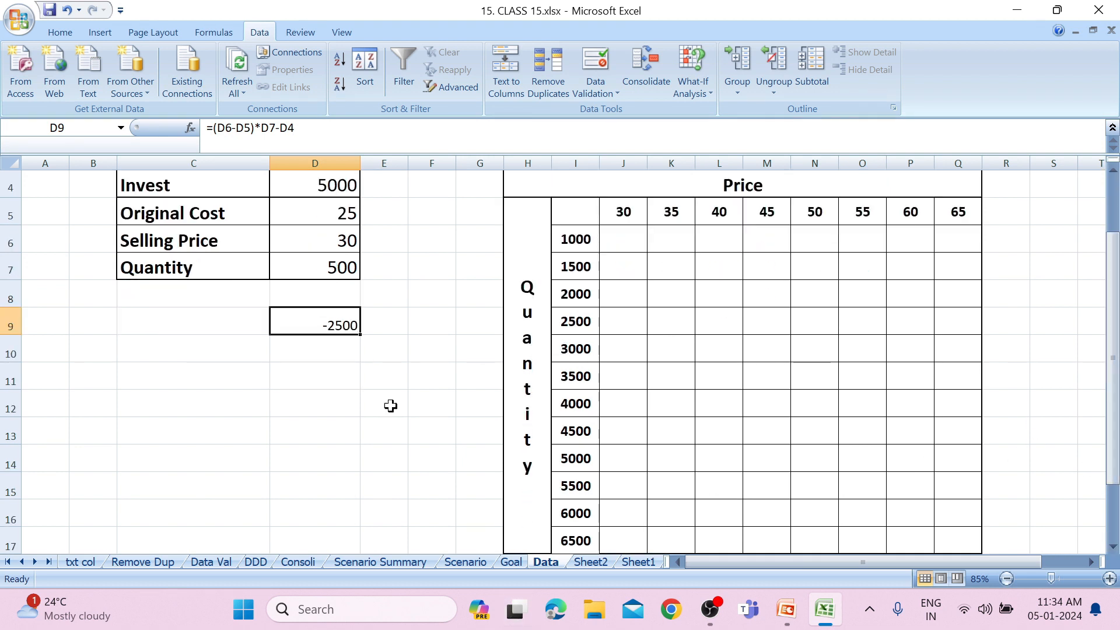
pyautogui.moveTo(183, 408); pyautogui.dragTo(413, 405)
pyautogui.click(72, 30)
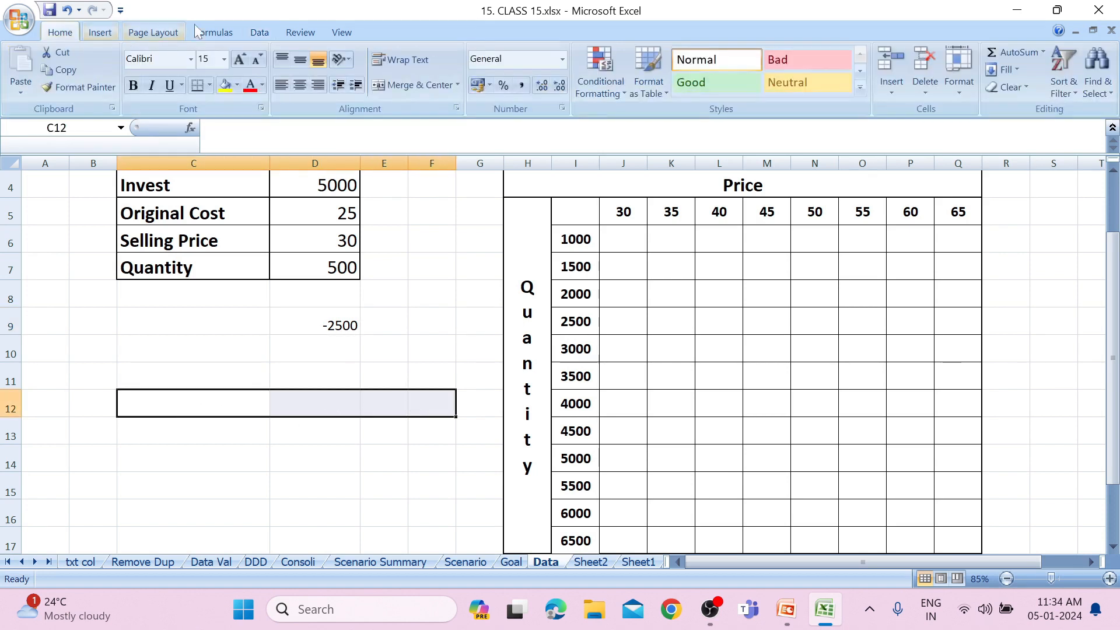
pyautogui.click(395, 86)
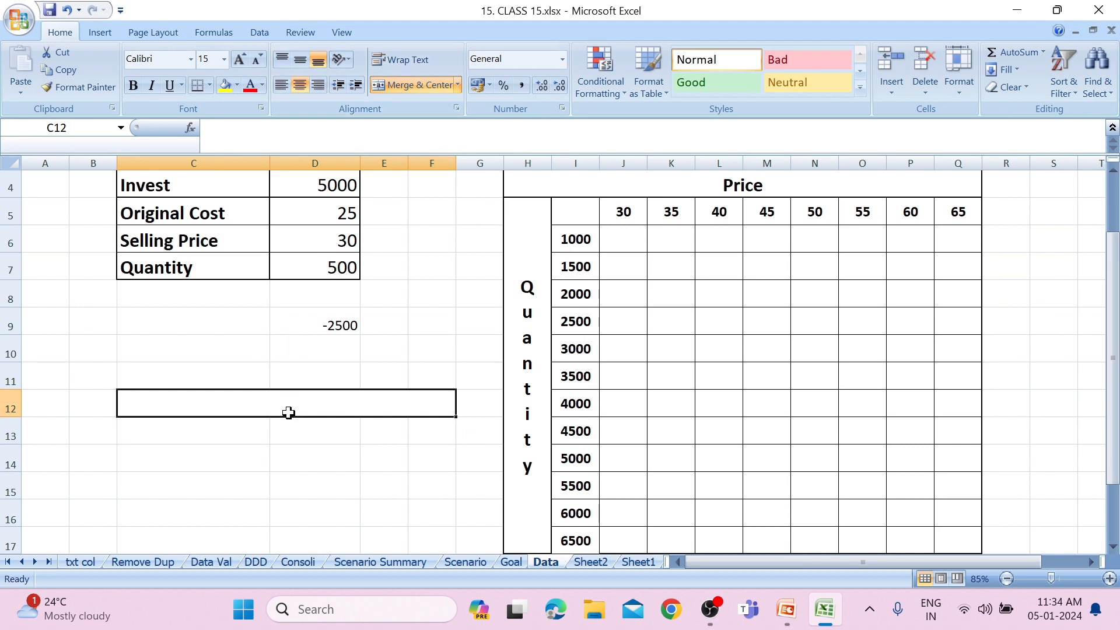
pyautogui.write('price')
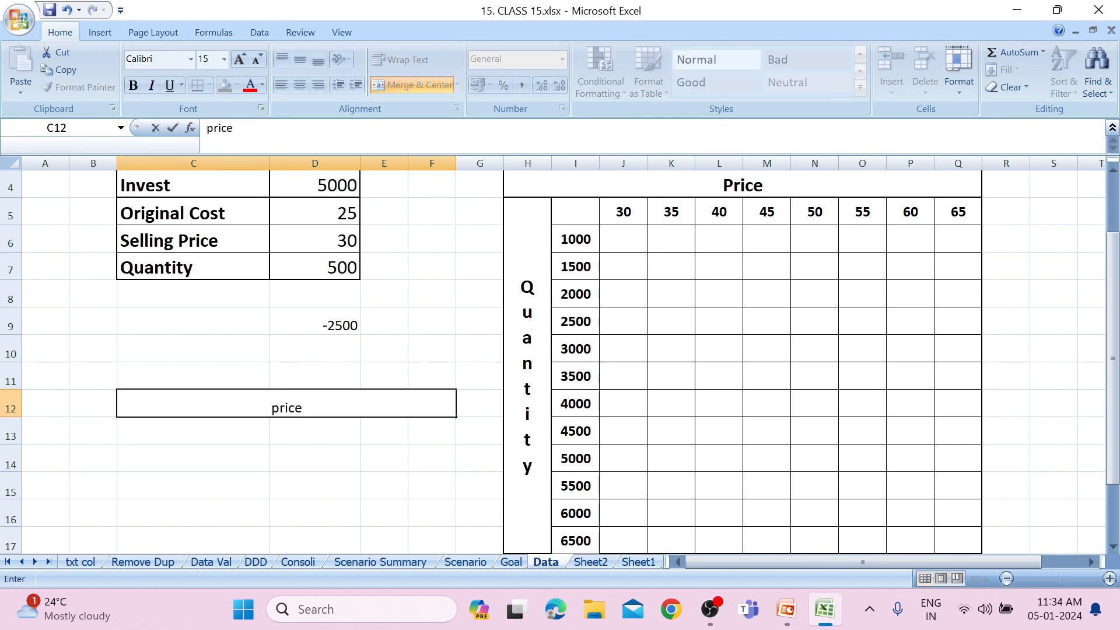
pyautogui.click(293, 437)
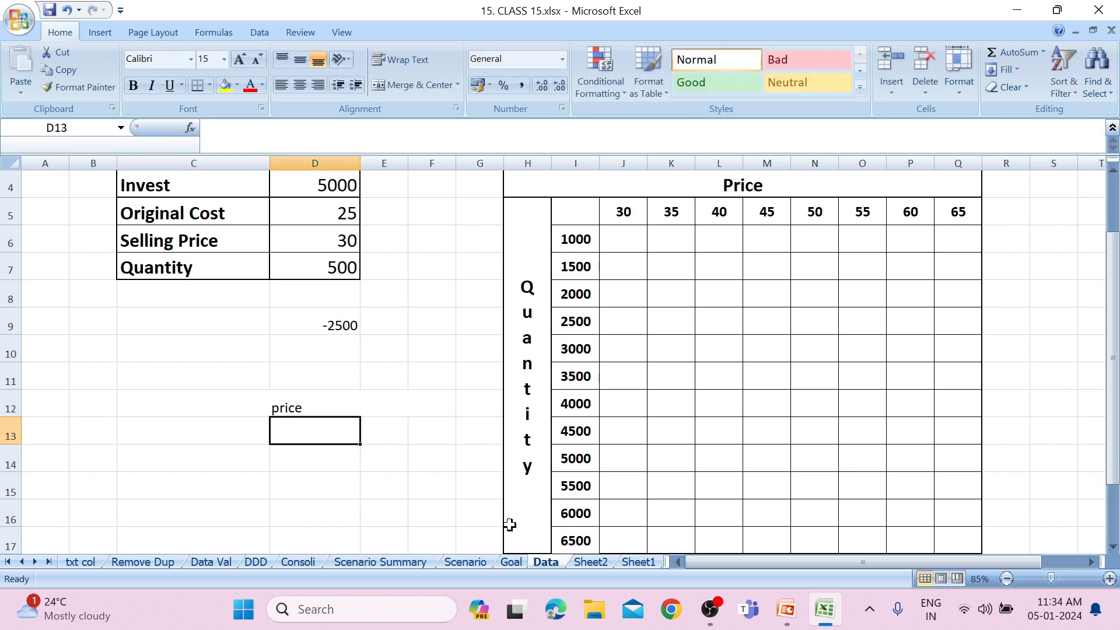
# Merge and center cells B11:B17, set their orientation to vertical text, and enter the label "quantity".
pyautogui.moveTo(96, 380); pyautogui.dragTo(99, 535)
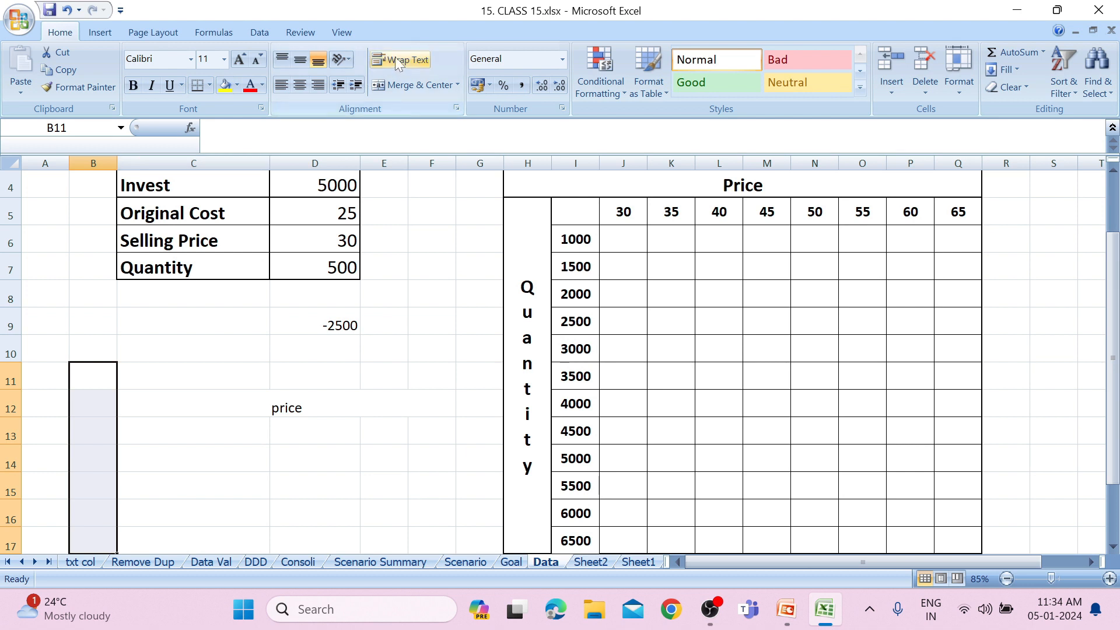
pyautogui.click(398, 89)
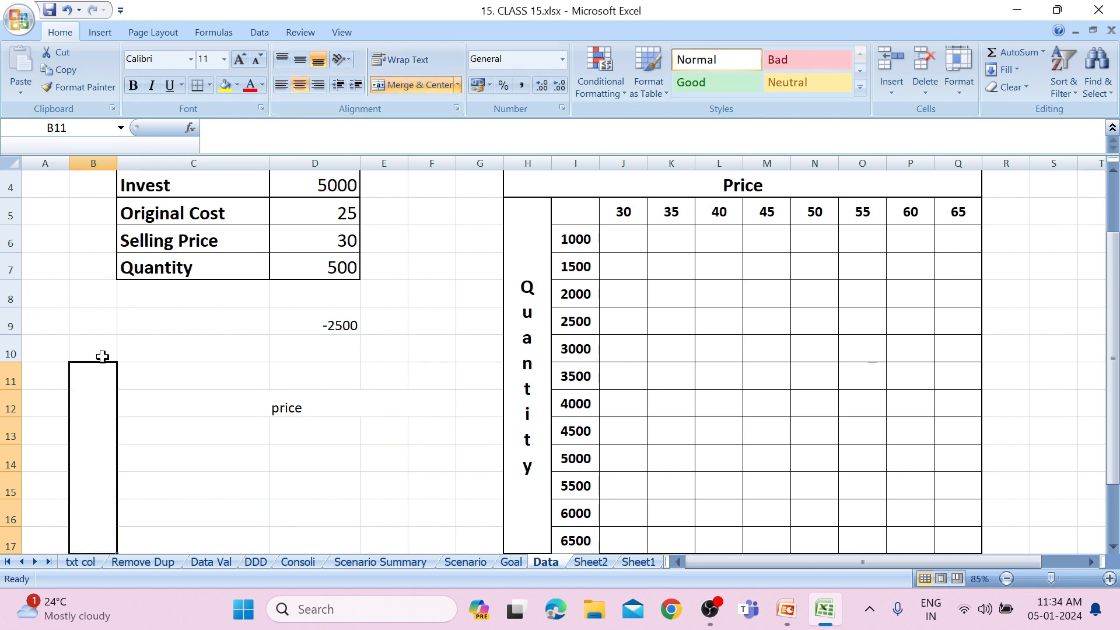
pyautogui.click(349, 61)
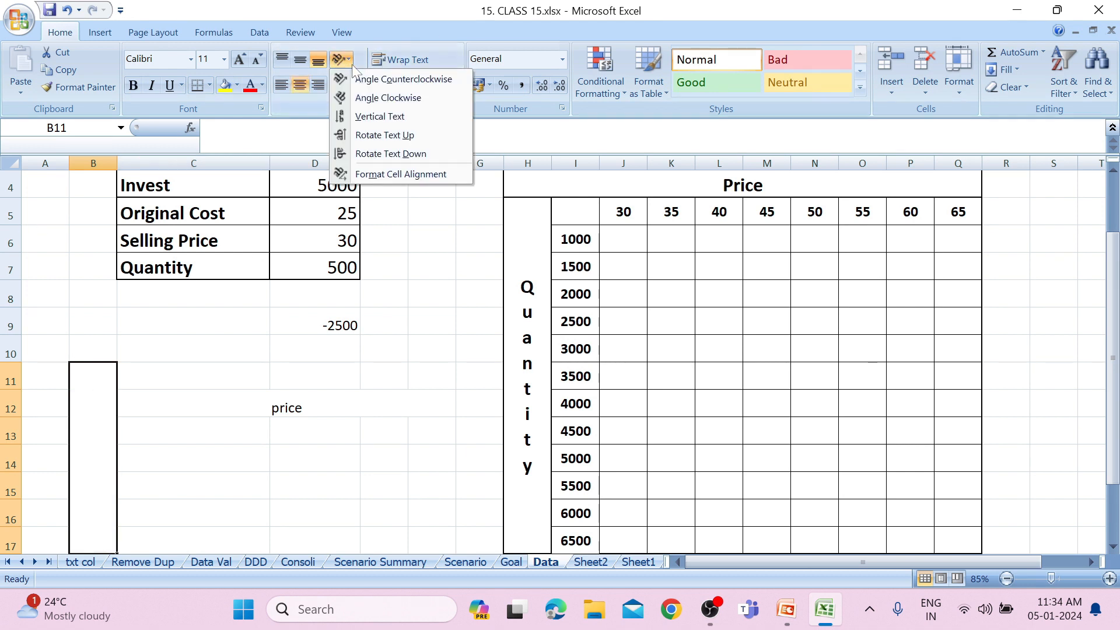
pyautogui.click(357, 128)
pyautogui.write('q')
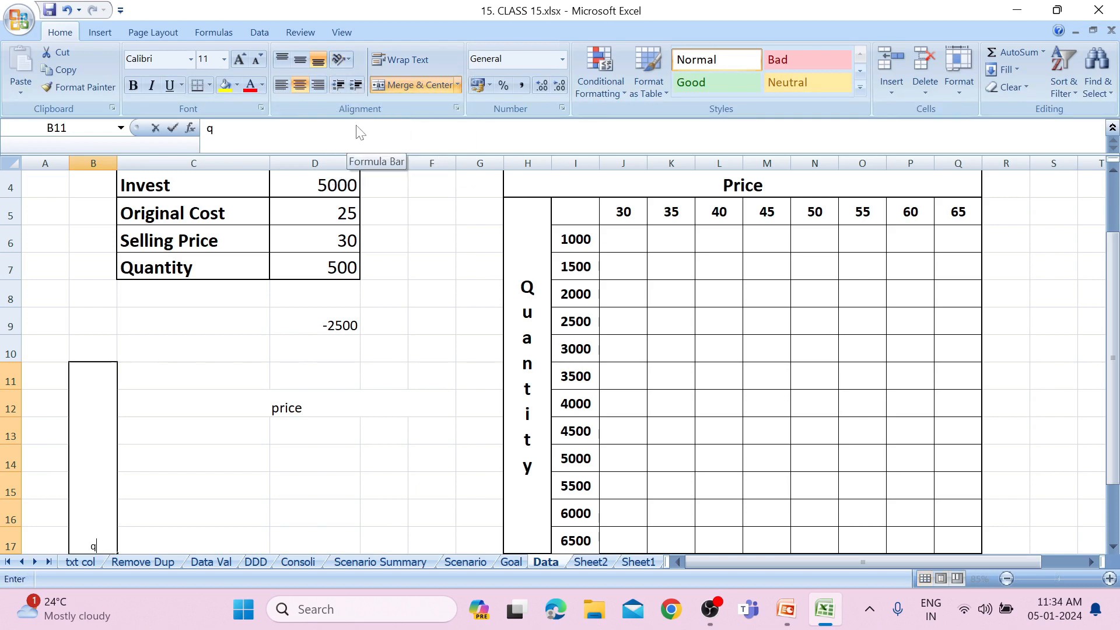
pyautogui.write('uantity')
pyautogui.scroll(-1, 280, 378)
pyautogui.click(280, 378)
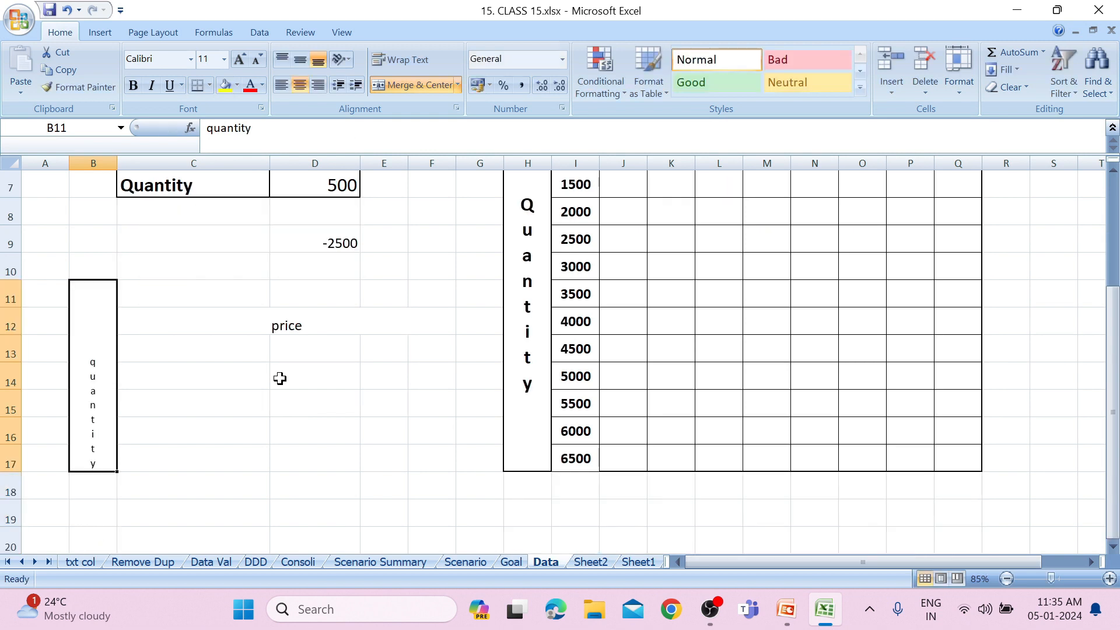
# Middle-align the vertical "quantity" label within its merged cell in column B.
pyautogui.click(81, 366)
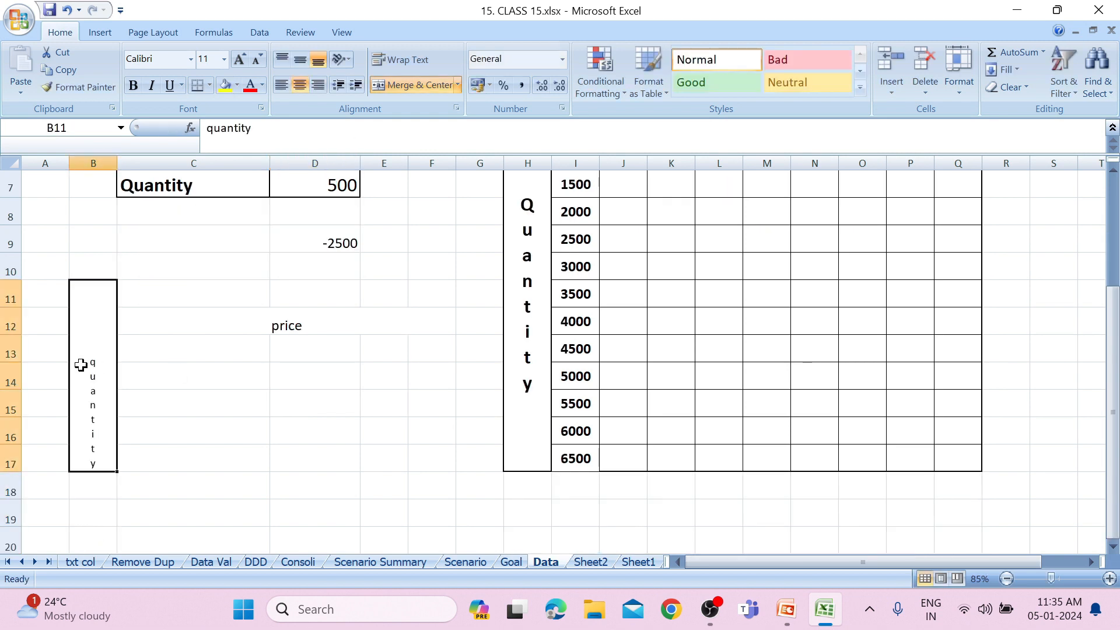
pyautogui.click(345, 60)
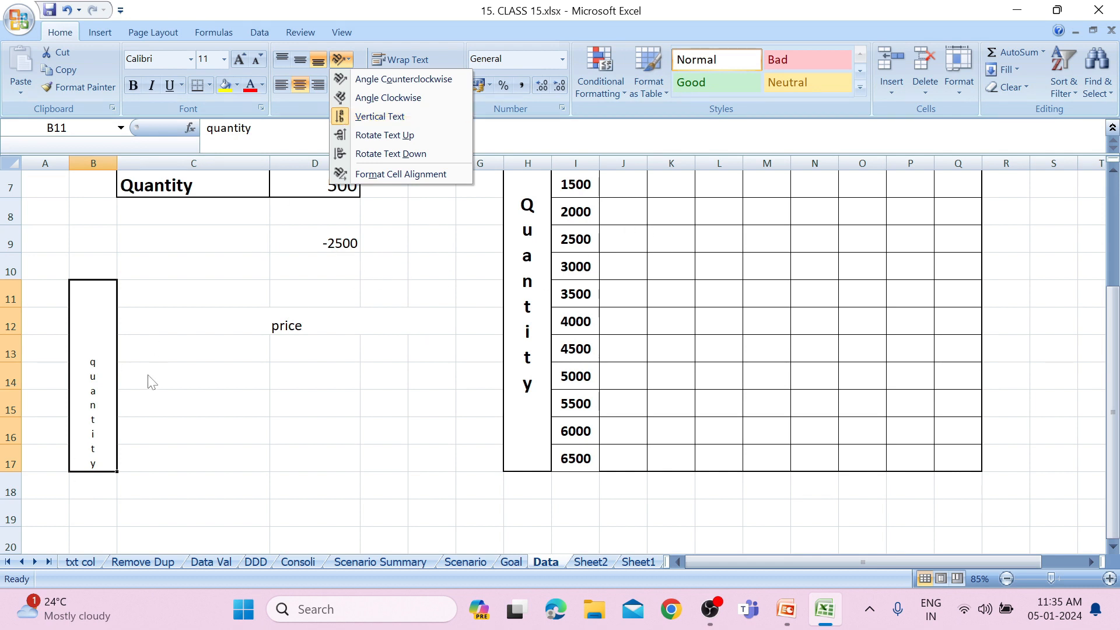
pyautogui.click(299, 61)
pyautogui.click(299, 62)
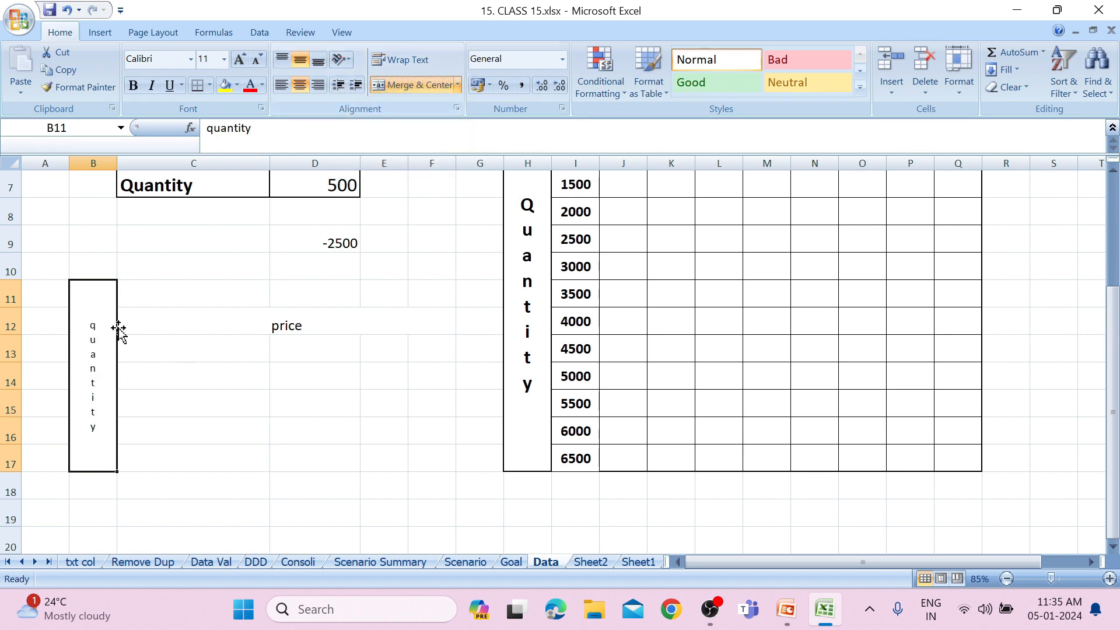
# Copy the formula text =(D6-D5)*D7-D4 from D9 into the grid's empty corner cell I5, keeping its references unchanged.
pyautogui.moveTo(1113, 387); pyautogui.dragTo(1113, 278)
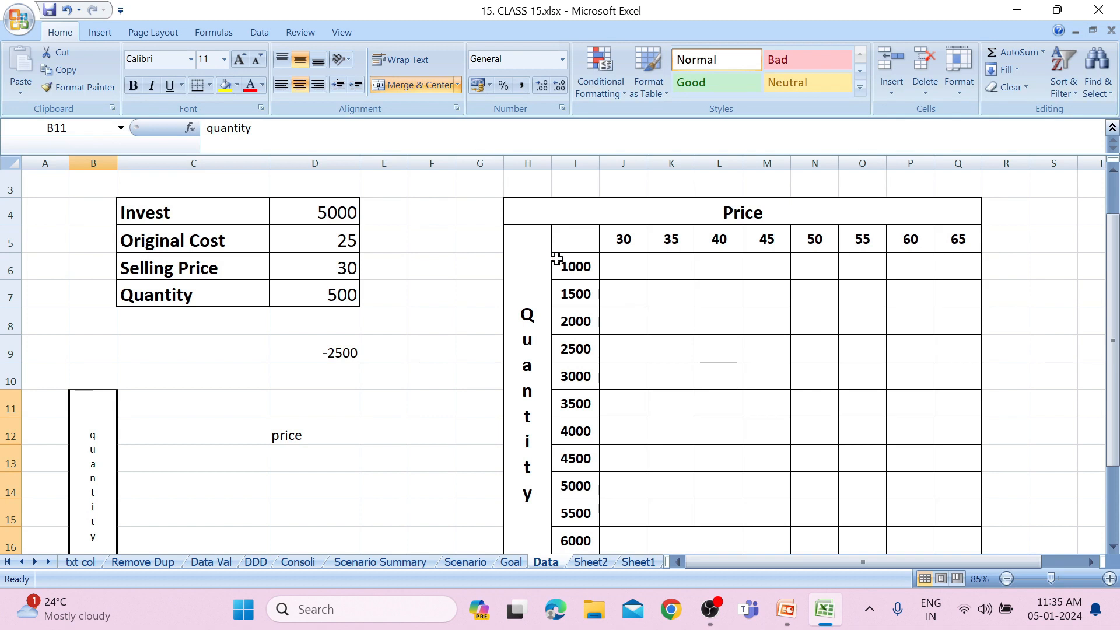
pyautogui.click(569, 247)
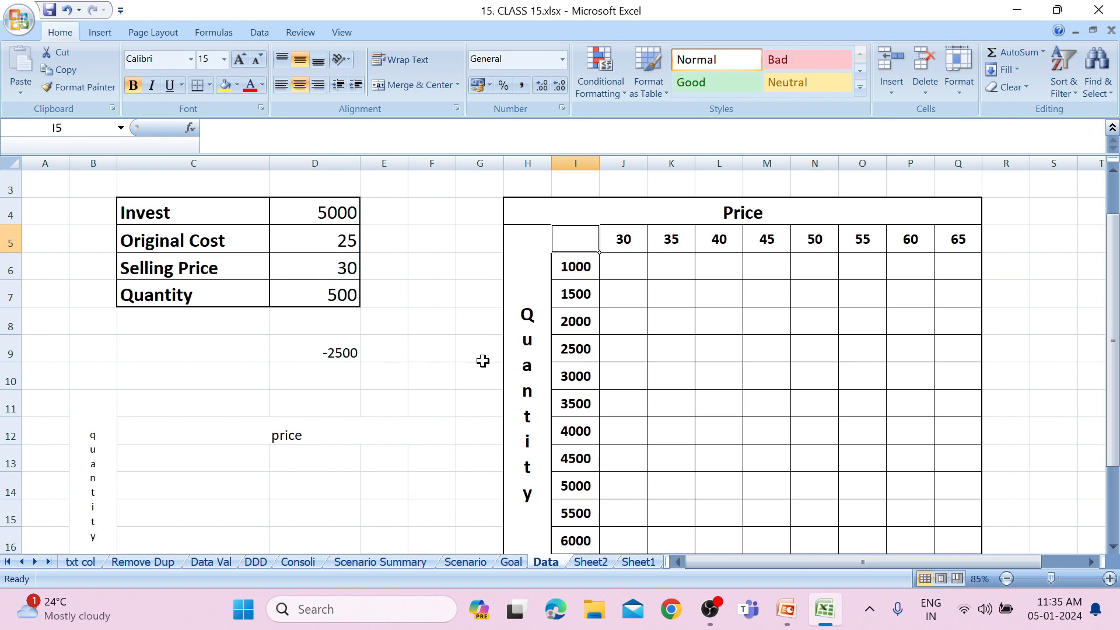
pyautogui.click(349, 350)
pyautogui.moveTo(309, 128); pyautogui.dragTo(169, 100)
pyautogui.hotkey('ctrl', 'c')
pyautogui.press('Escape')
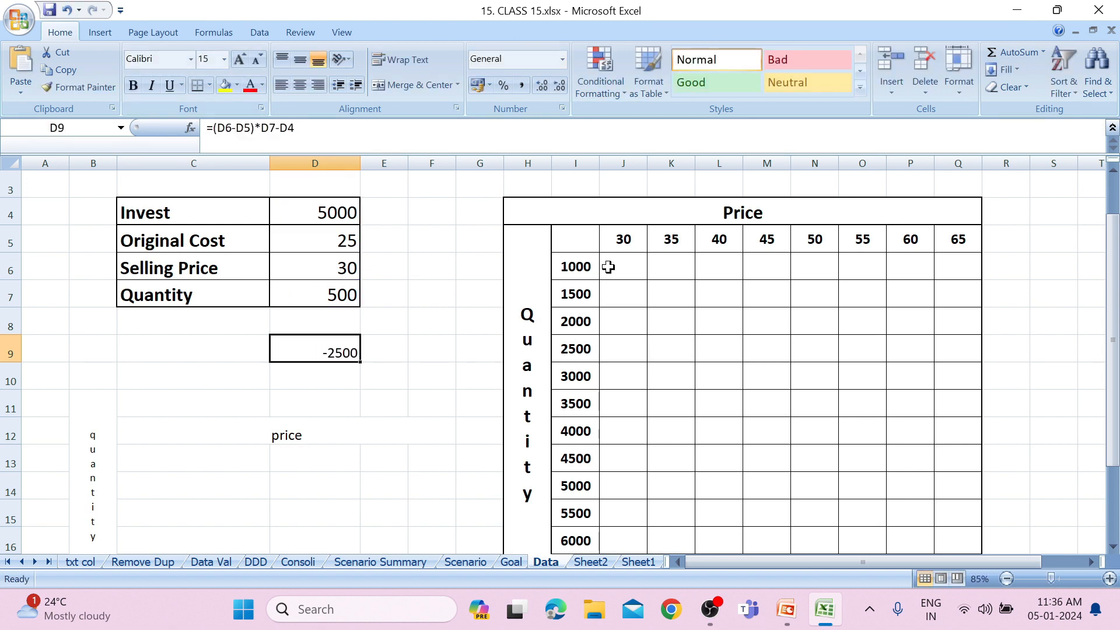
pyautogui.click(580, 240)
pyautogui.hotkey('ctrl', 'v')
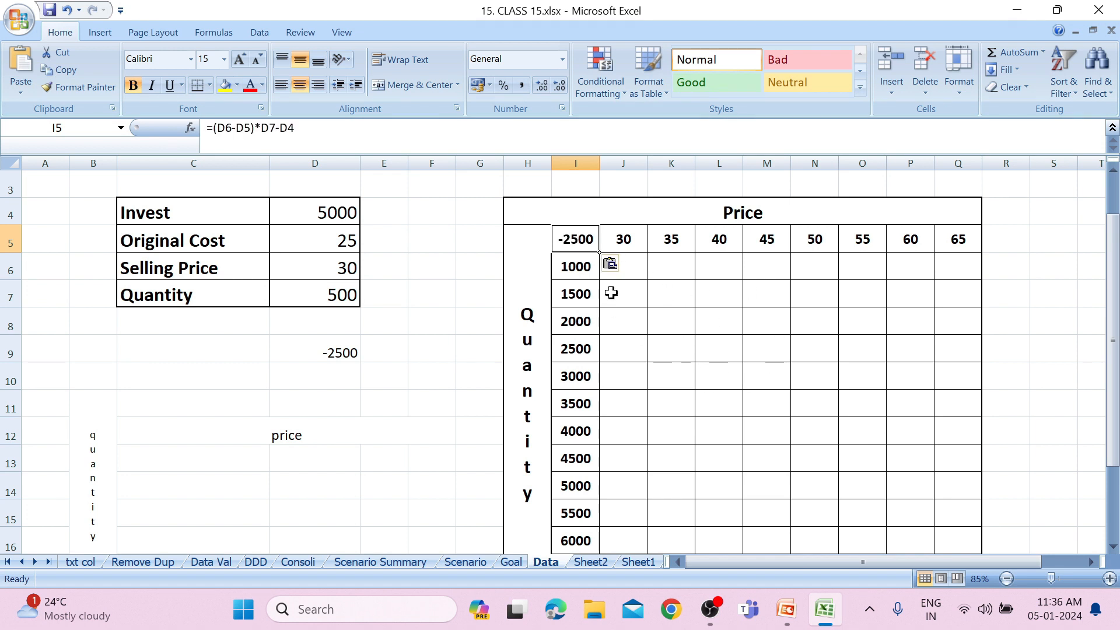
# Create a What-If Data Table over I5:Q17 with row input cell $D$6 and column input cell $D$7.
pyautogui.moveTo(573, 243); pyautogui.dragTo(973, 510)
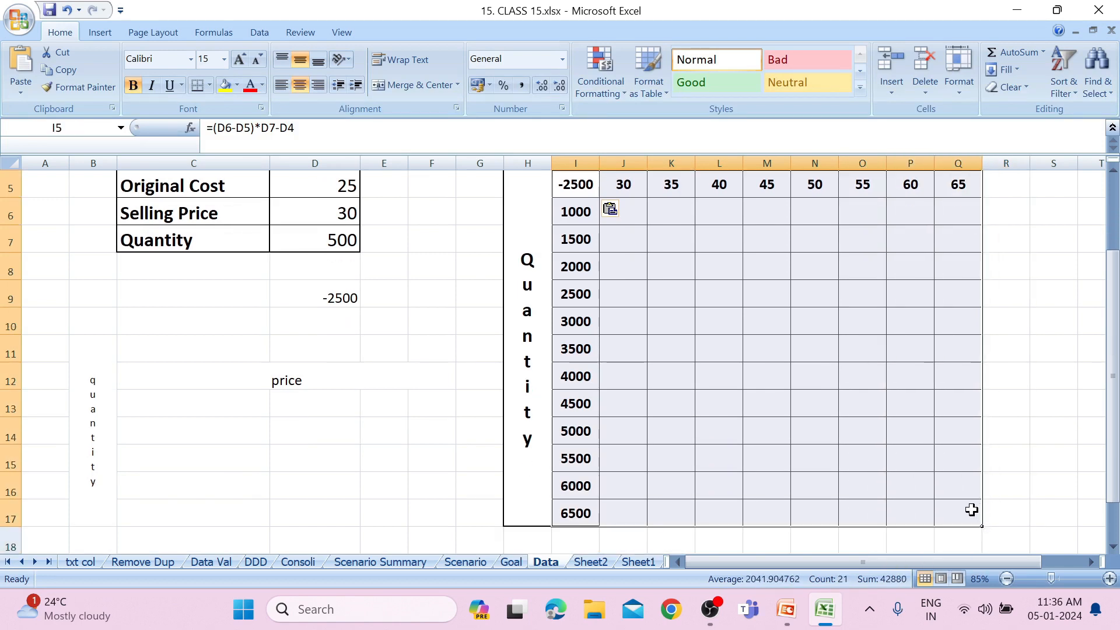
pyautogui.moveTo(1116, 485); pyautogui.dragTo(1116, 433)
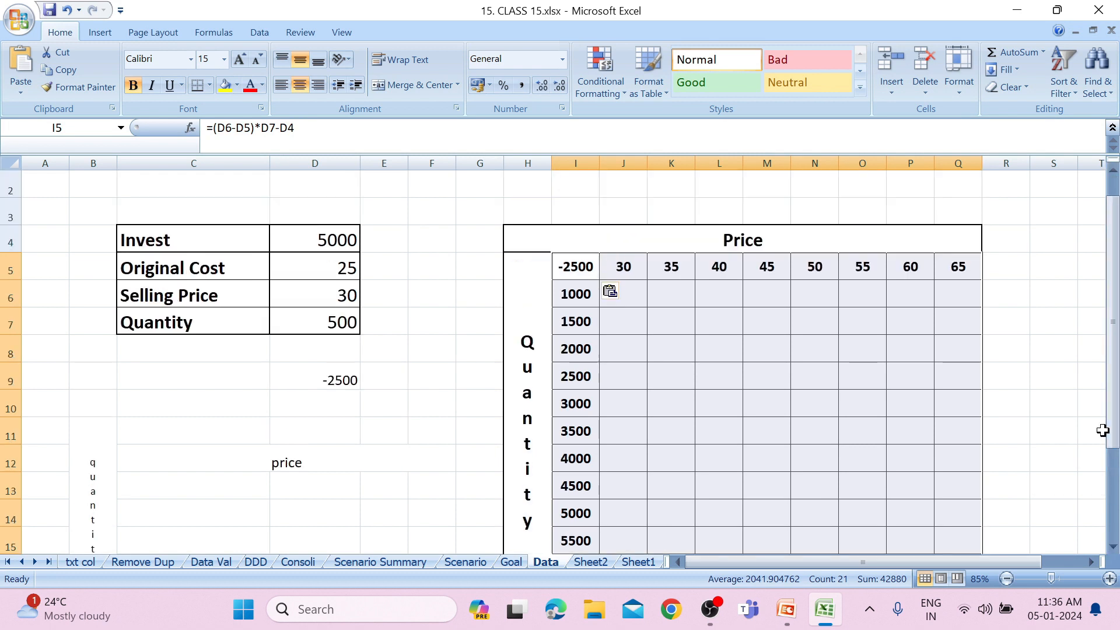
pyautogui.click(268, 26)
pyautogui.click(698, 98)
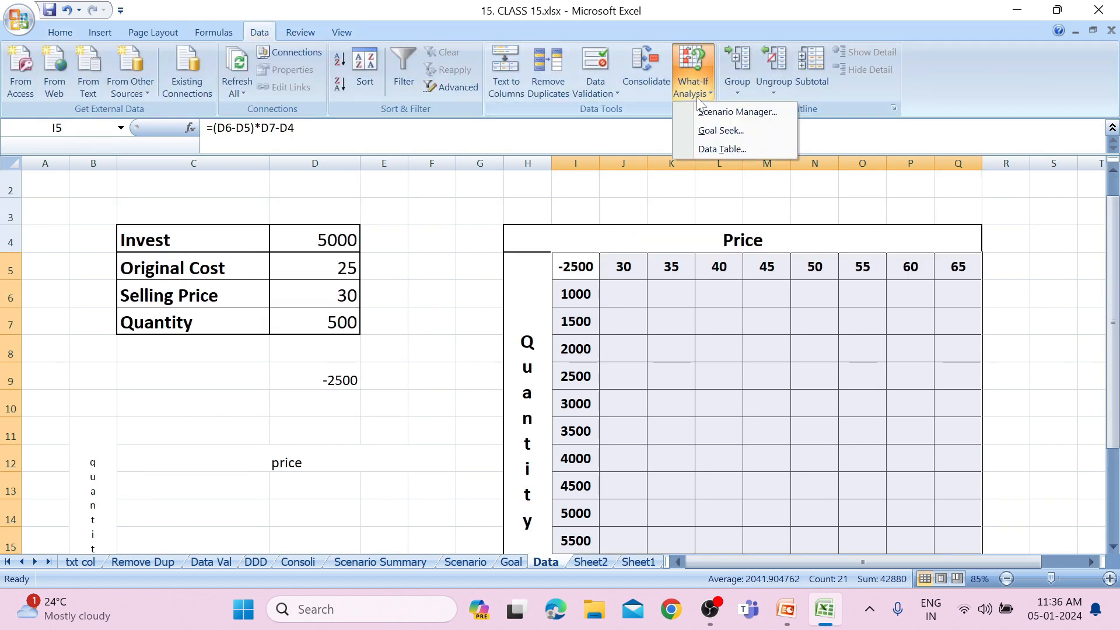
pyautogui.click(719, 149)
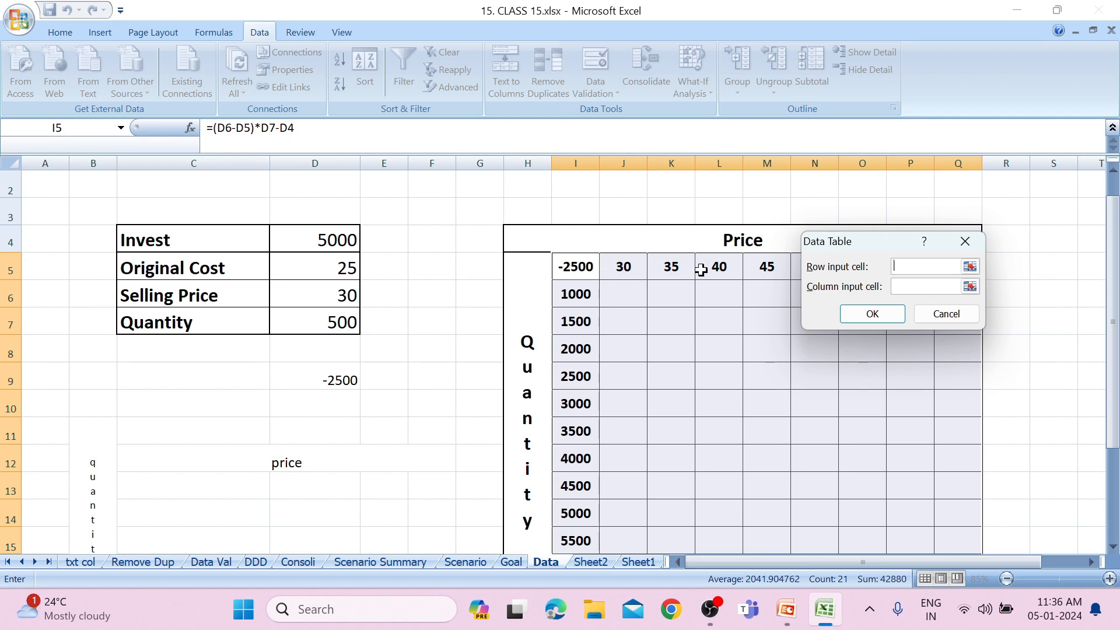
pyautogui.click(339, 292)
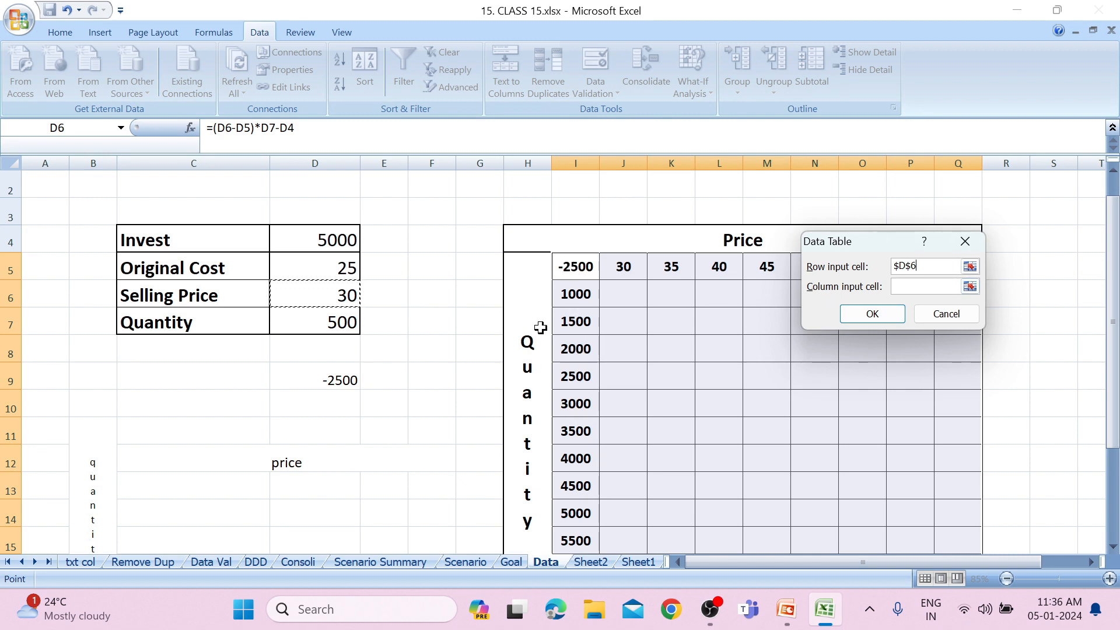
pyautogui.press('Tab')
pyautogui.click(299, 322)
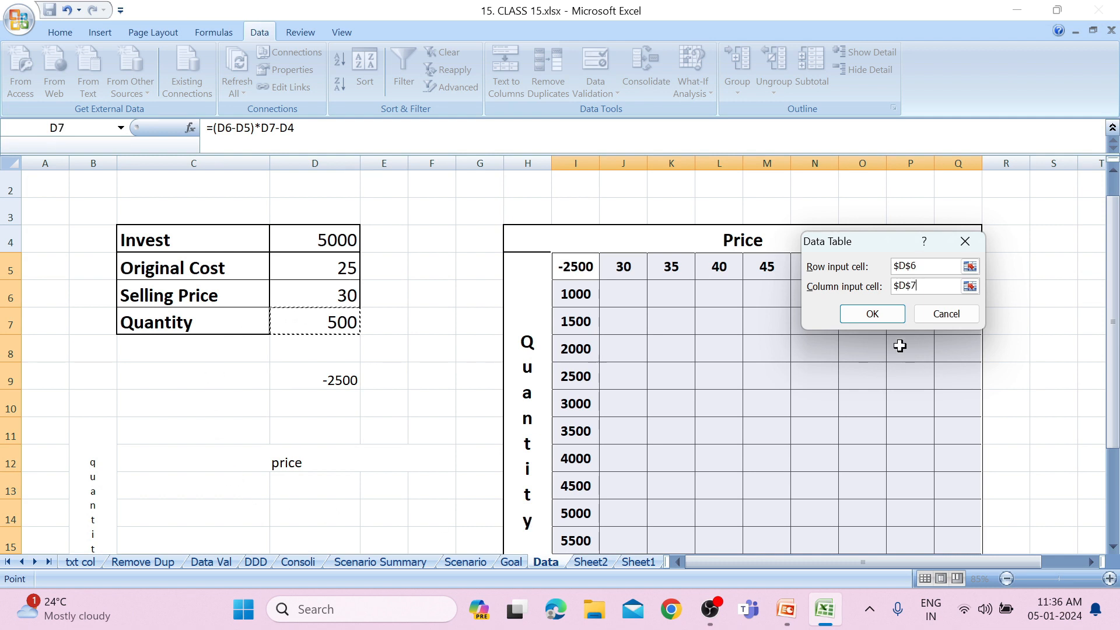
pyautogui.click(873, 315)
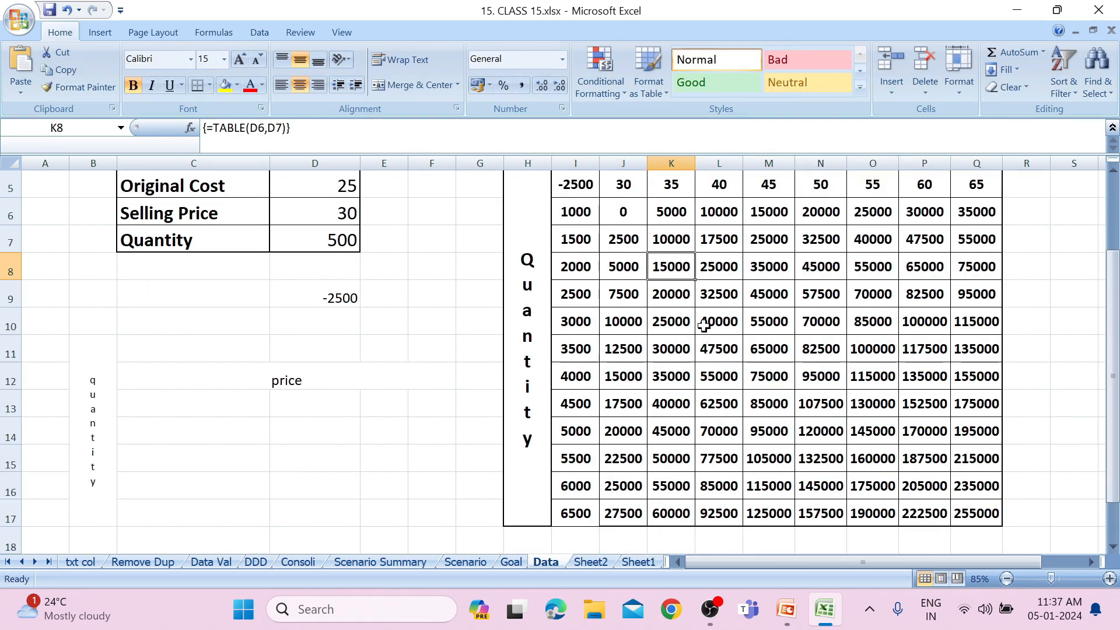
# Set the Invest amount in D4 to 100000 to recalculate the price/quantity data table.
pyautogui.moveTo(1112, 279); pyautogui.dragTo(1113, 226)
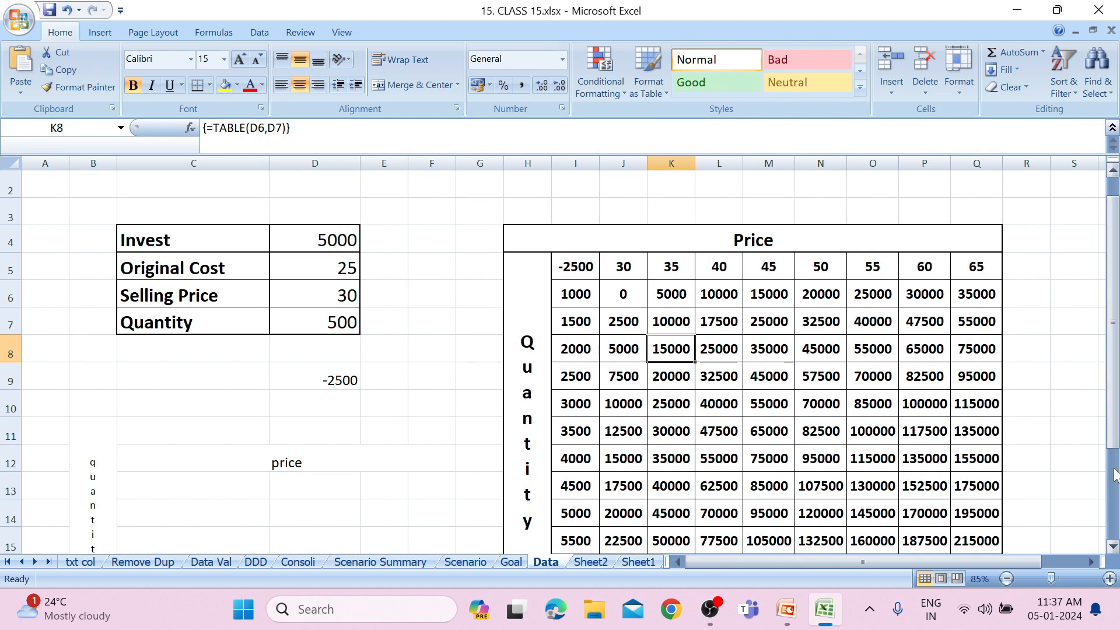
pyautogui.click(1115, 544)
pyautogui.click(1115, 544)
pyautogui.click(1115, 544)
pyautogui.click(1115, 544)
pyautogui.moveTo(1111, 430); pyautogui.dragTo(1080, 310)
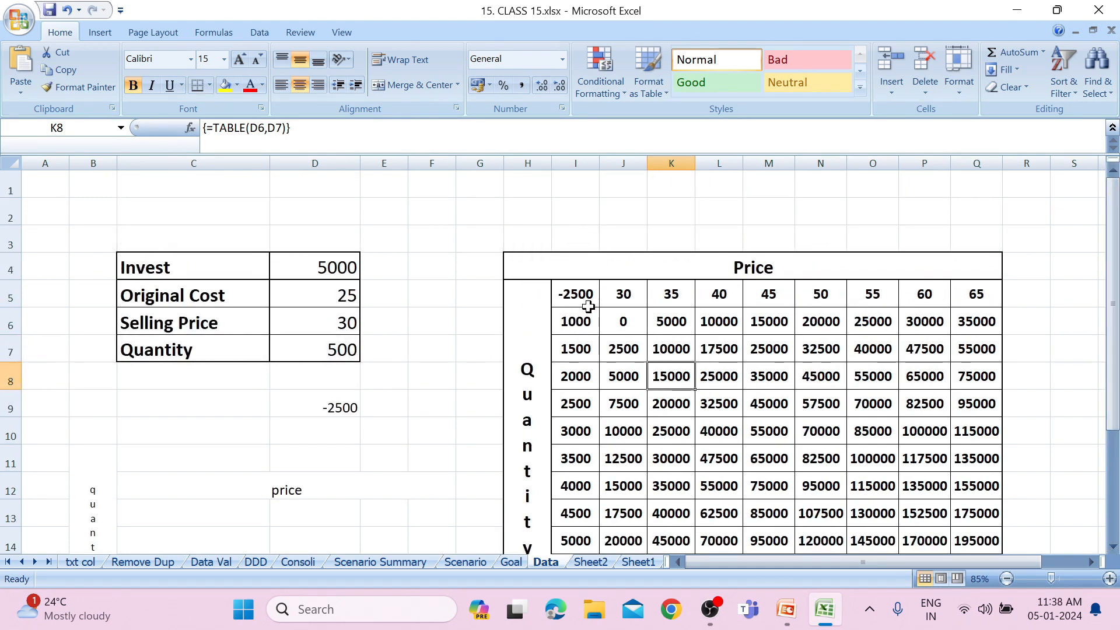
pyautogui.click(322, 263)
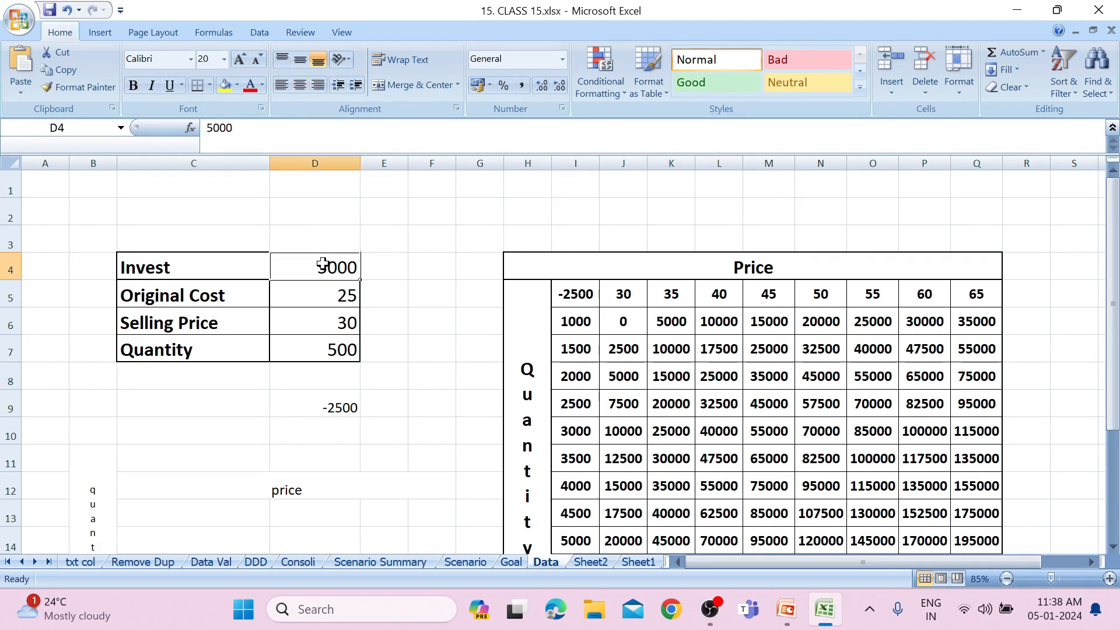
pyautogui.write('10000')
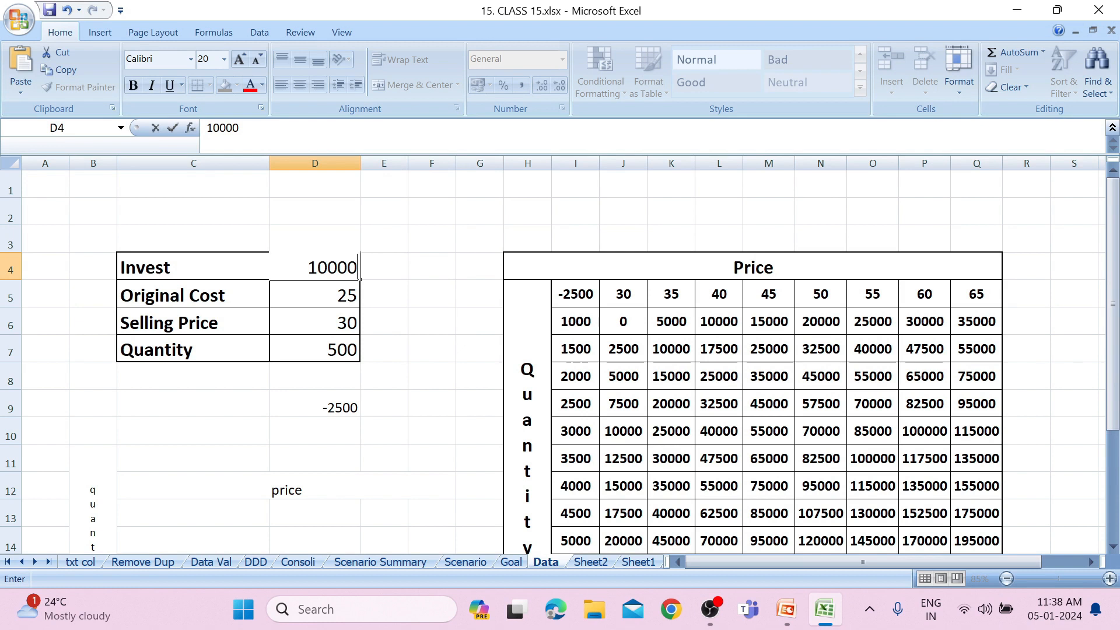
pyautogui.write('0')
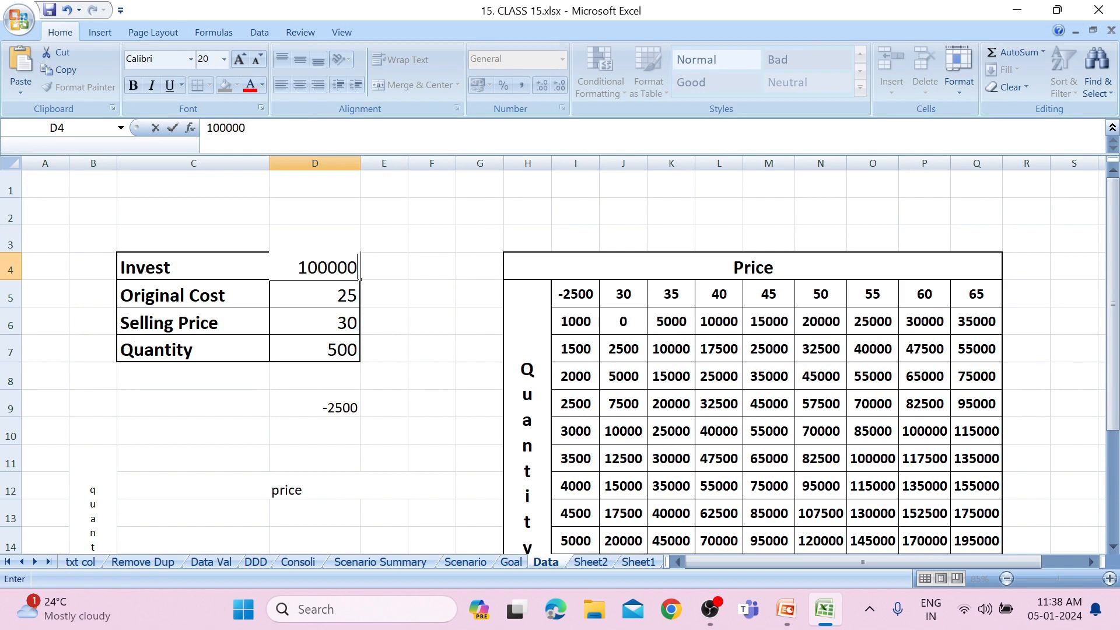
pyautogui.click(395, 320)
# Examine the D9 profit formula, the data table's results across prices and quantities, and the available What-If Analysis tools.
pyautogui.moveTo(348, 415); pyautogui.dragTo(805, 377)
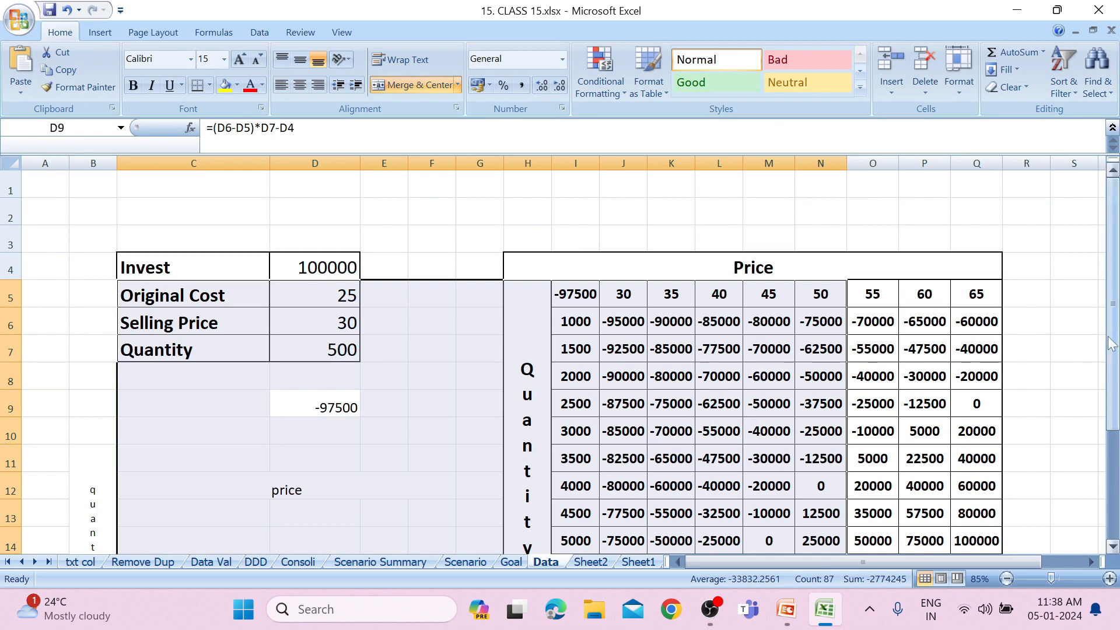
pyautogui.moveTo(1111, 344)
pyautogui.mouseDown()
pyautogui.moveTo(1115, 380)
pyautogui.moveTo(1114, 356)
pyautogui.mouseUp()
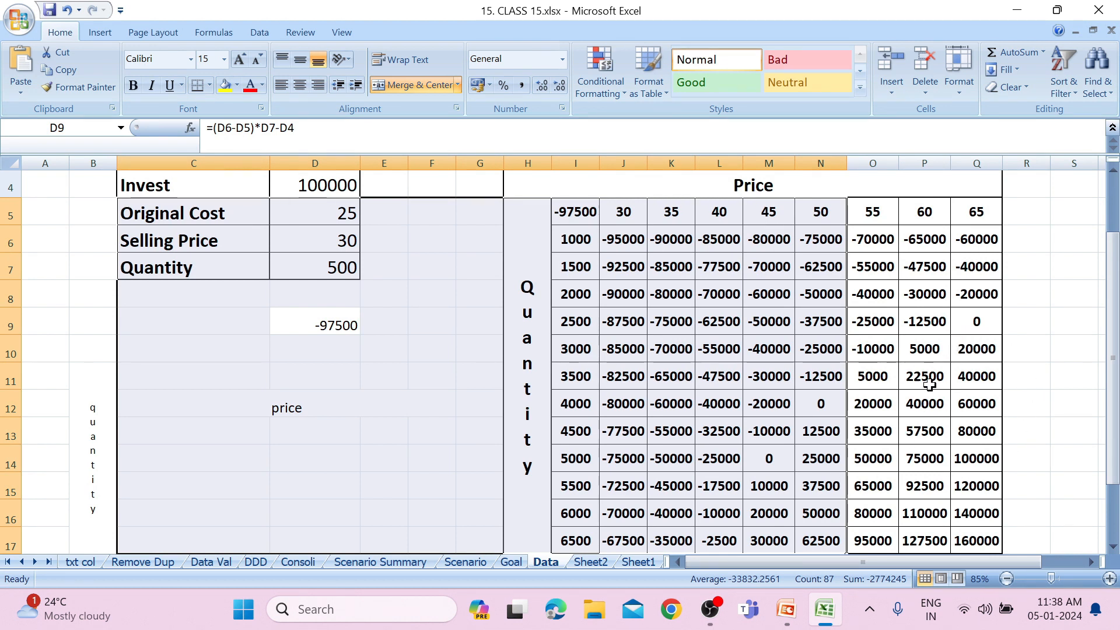
pyautogui.click(977, 322)
pyautogui.moveTo(1113, 269); pyautogui.dragTo(1112, 181)
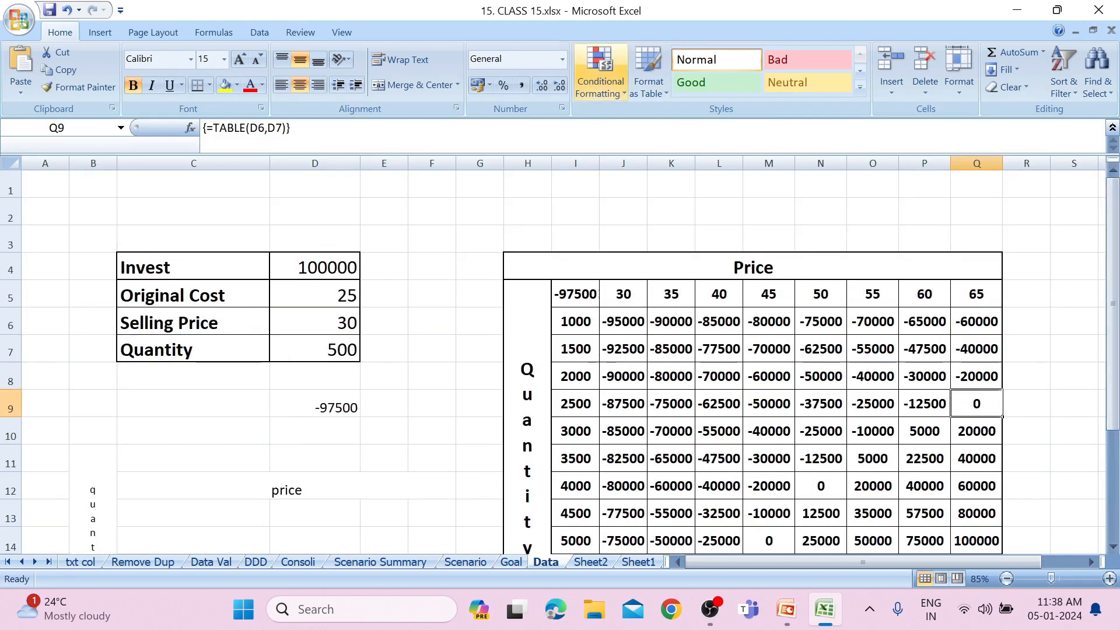
pyautogui.click(250, 39)
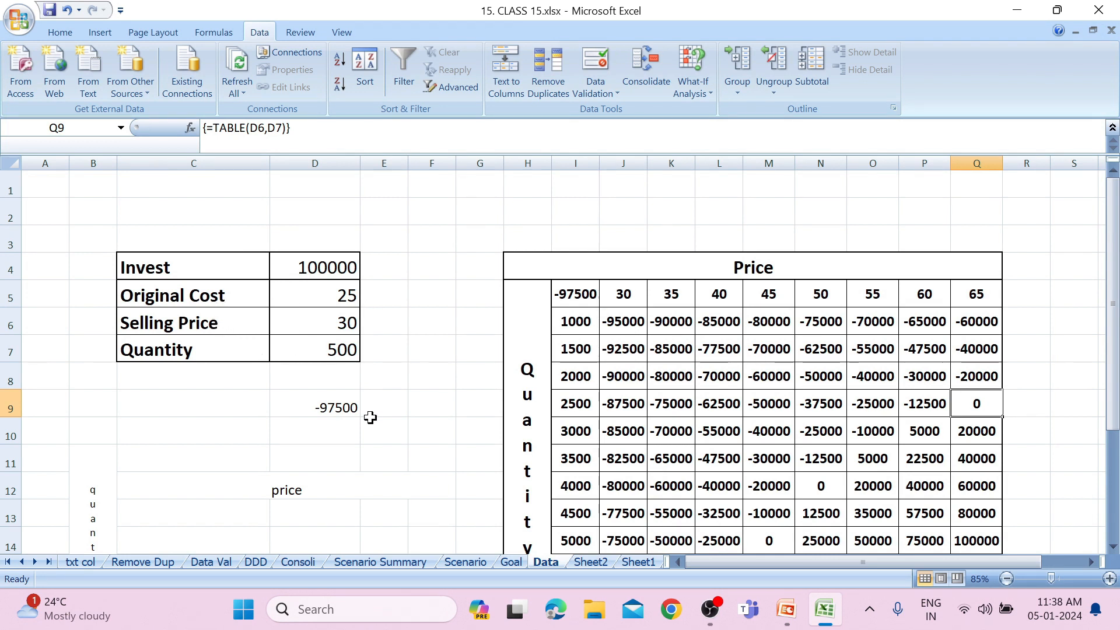
pyautogui.click(351, 410)
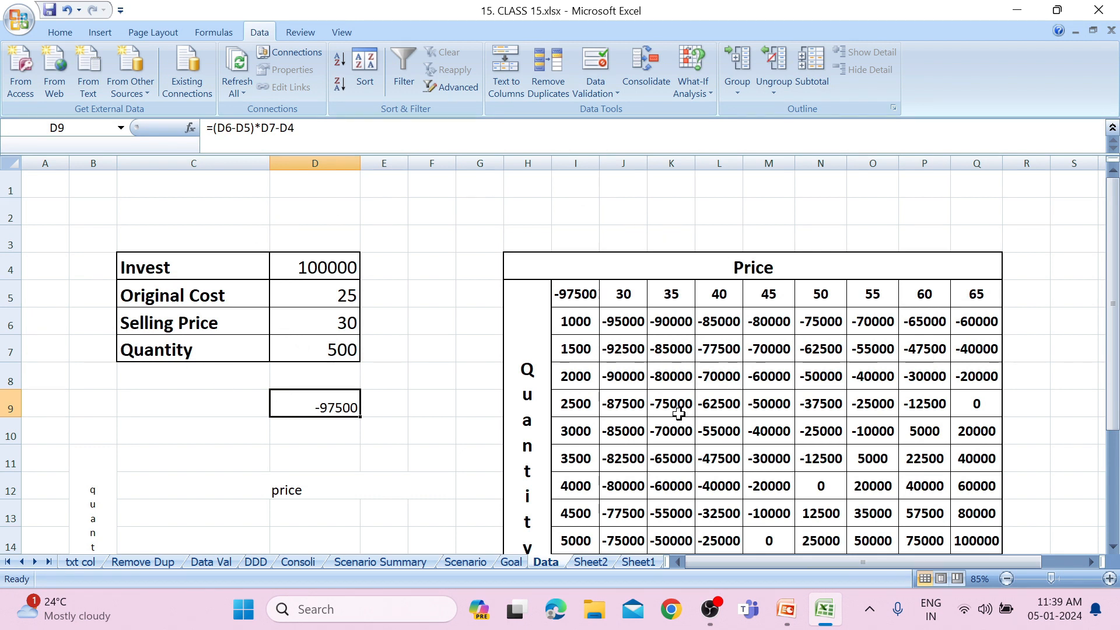
pyautogui.moveTo(1114, 367); pyautogui.dragTo(1073, 341)
pyautogui.click(686, 95)
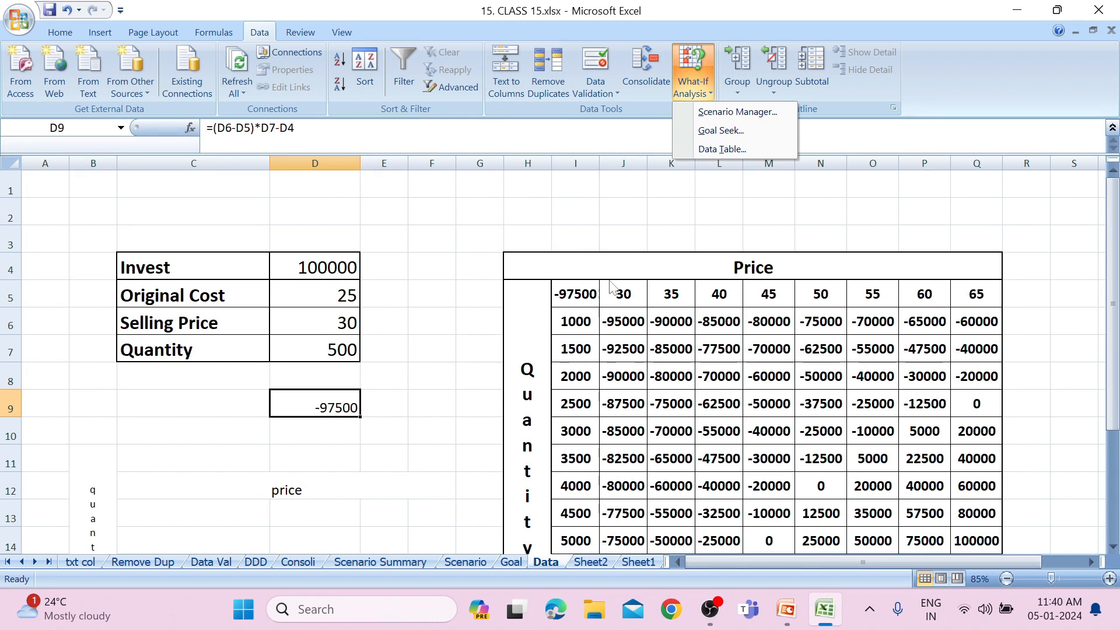
pyautogui.click(591, 273)
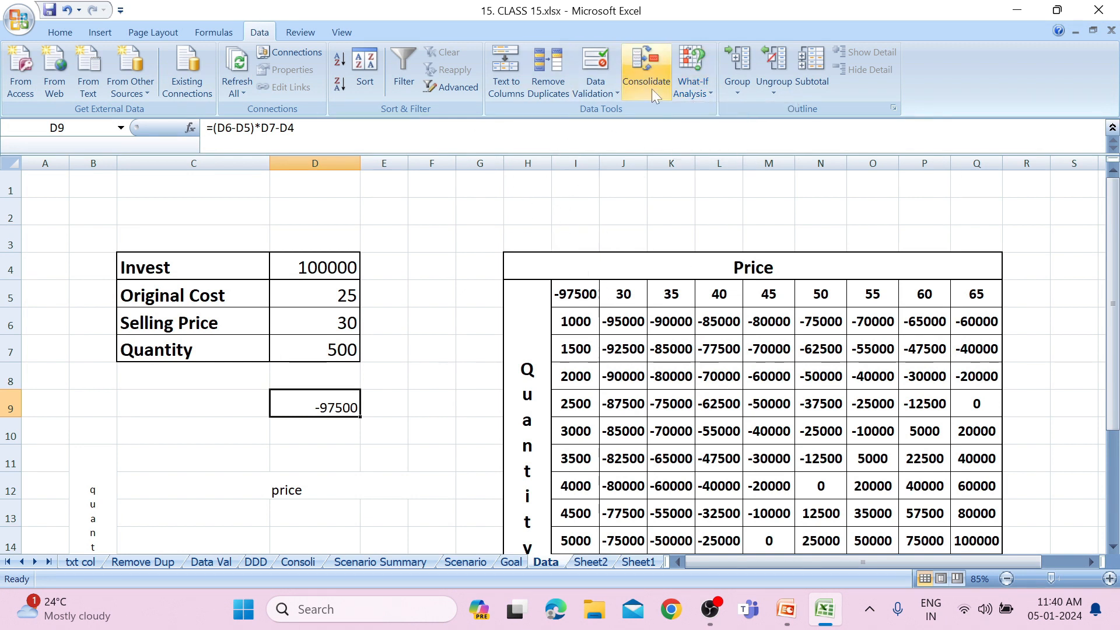